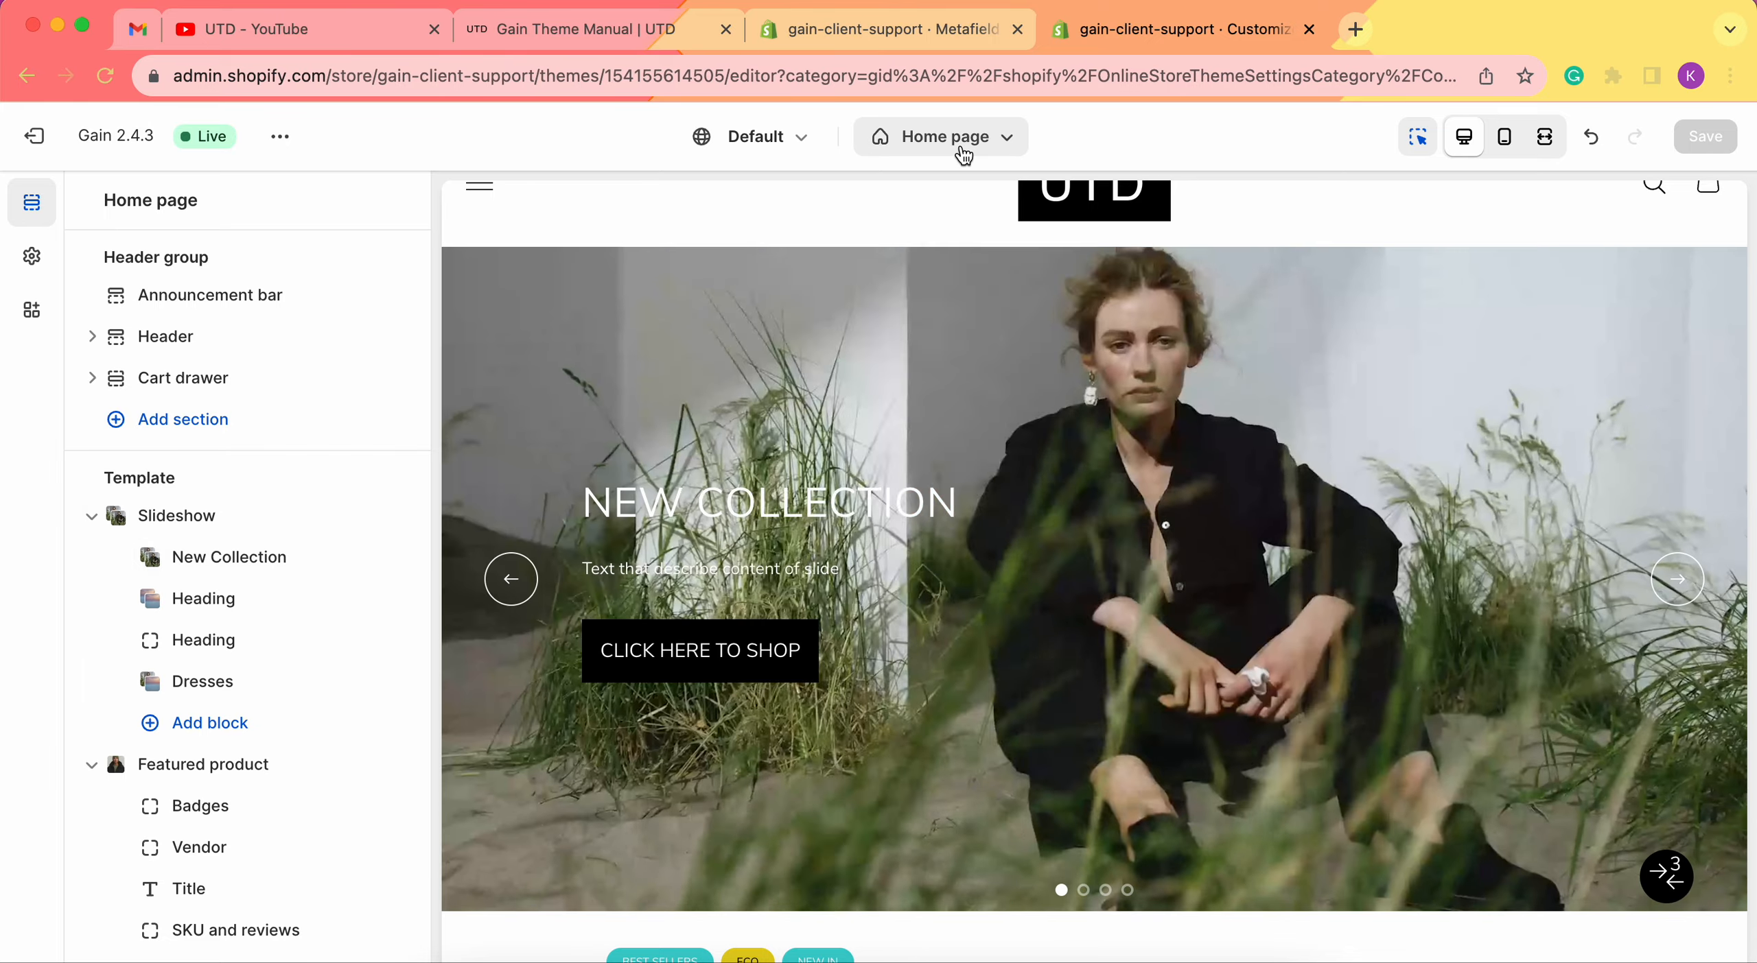
Switch the editor to the Default product template.
click(955, 140)
click(895, 309)
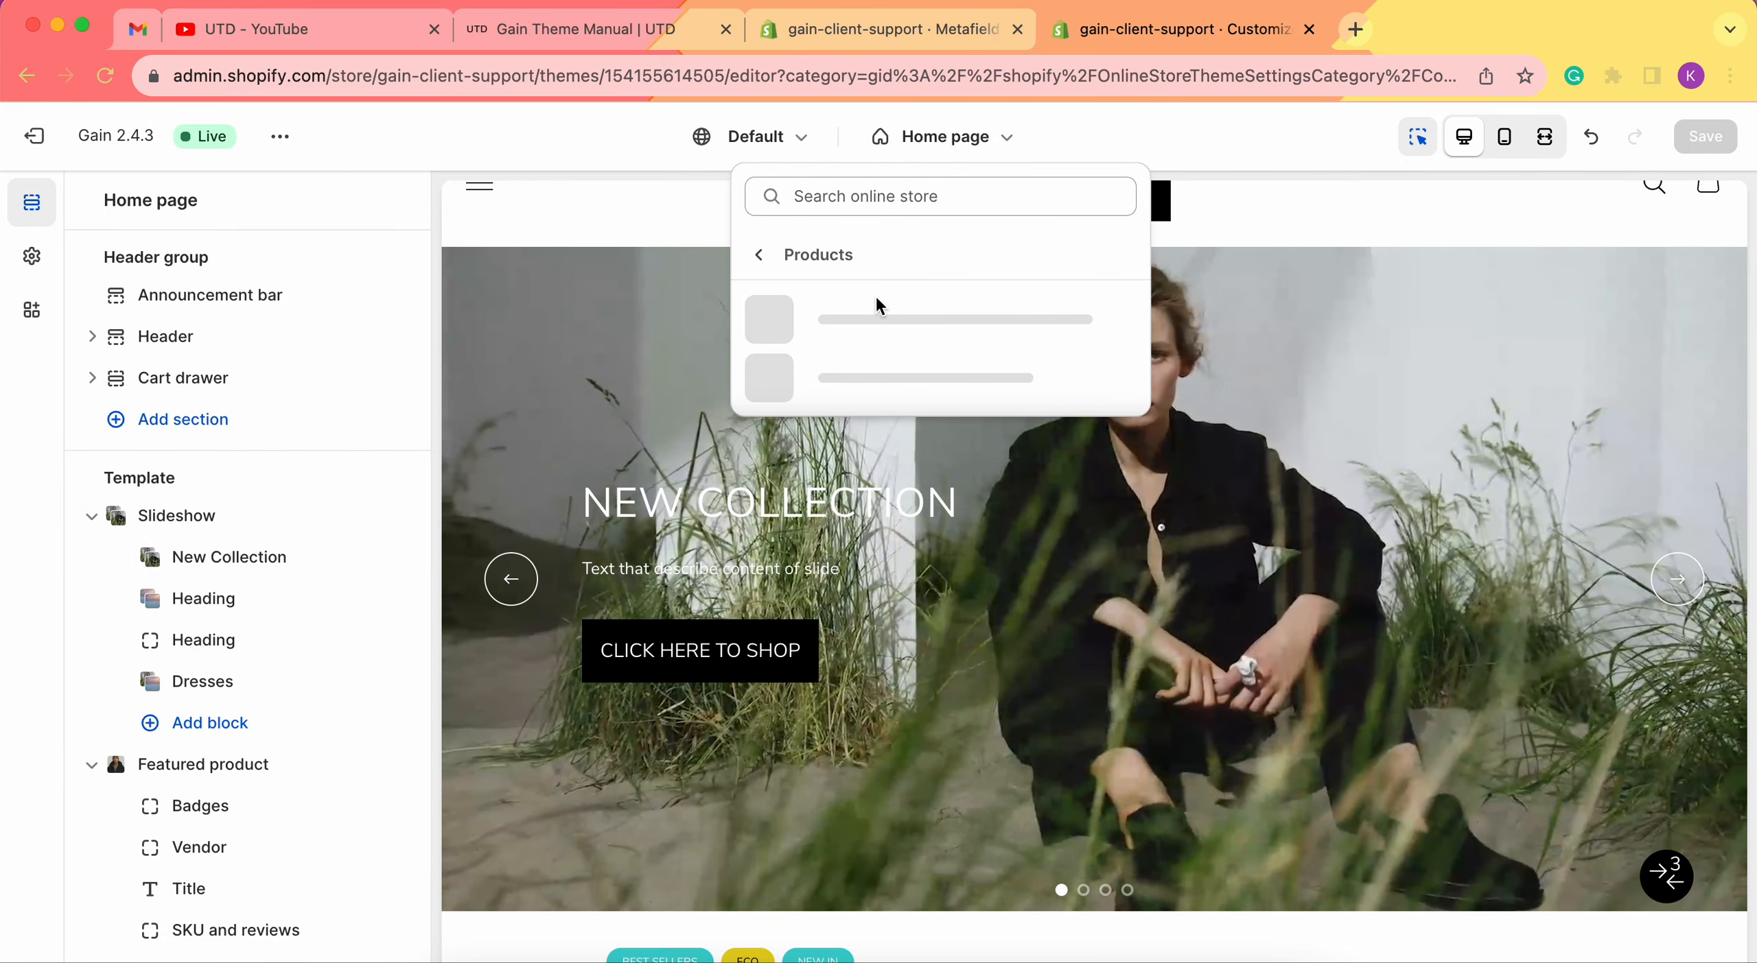
click(879, 321)
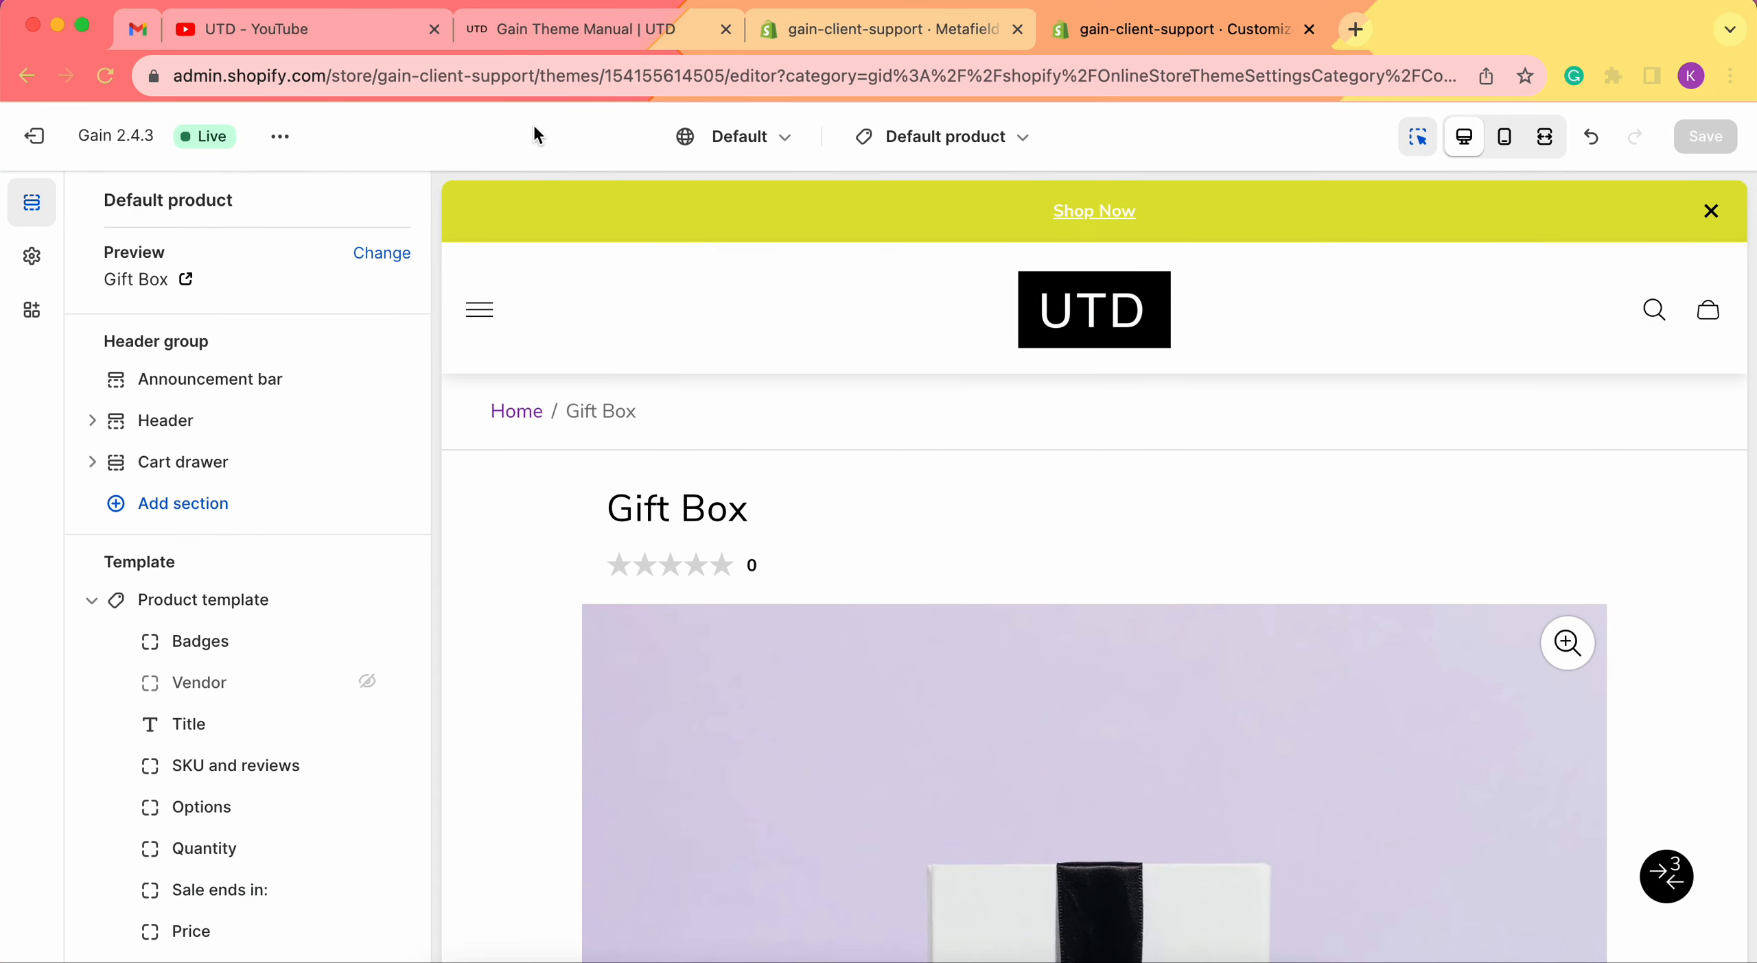
Change the preview product to Blazer with two slits.
click(898, 152)
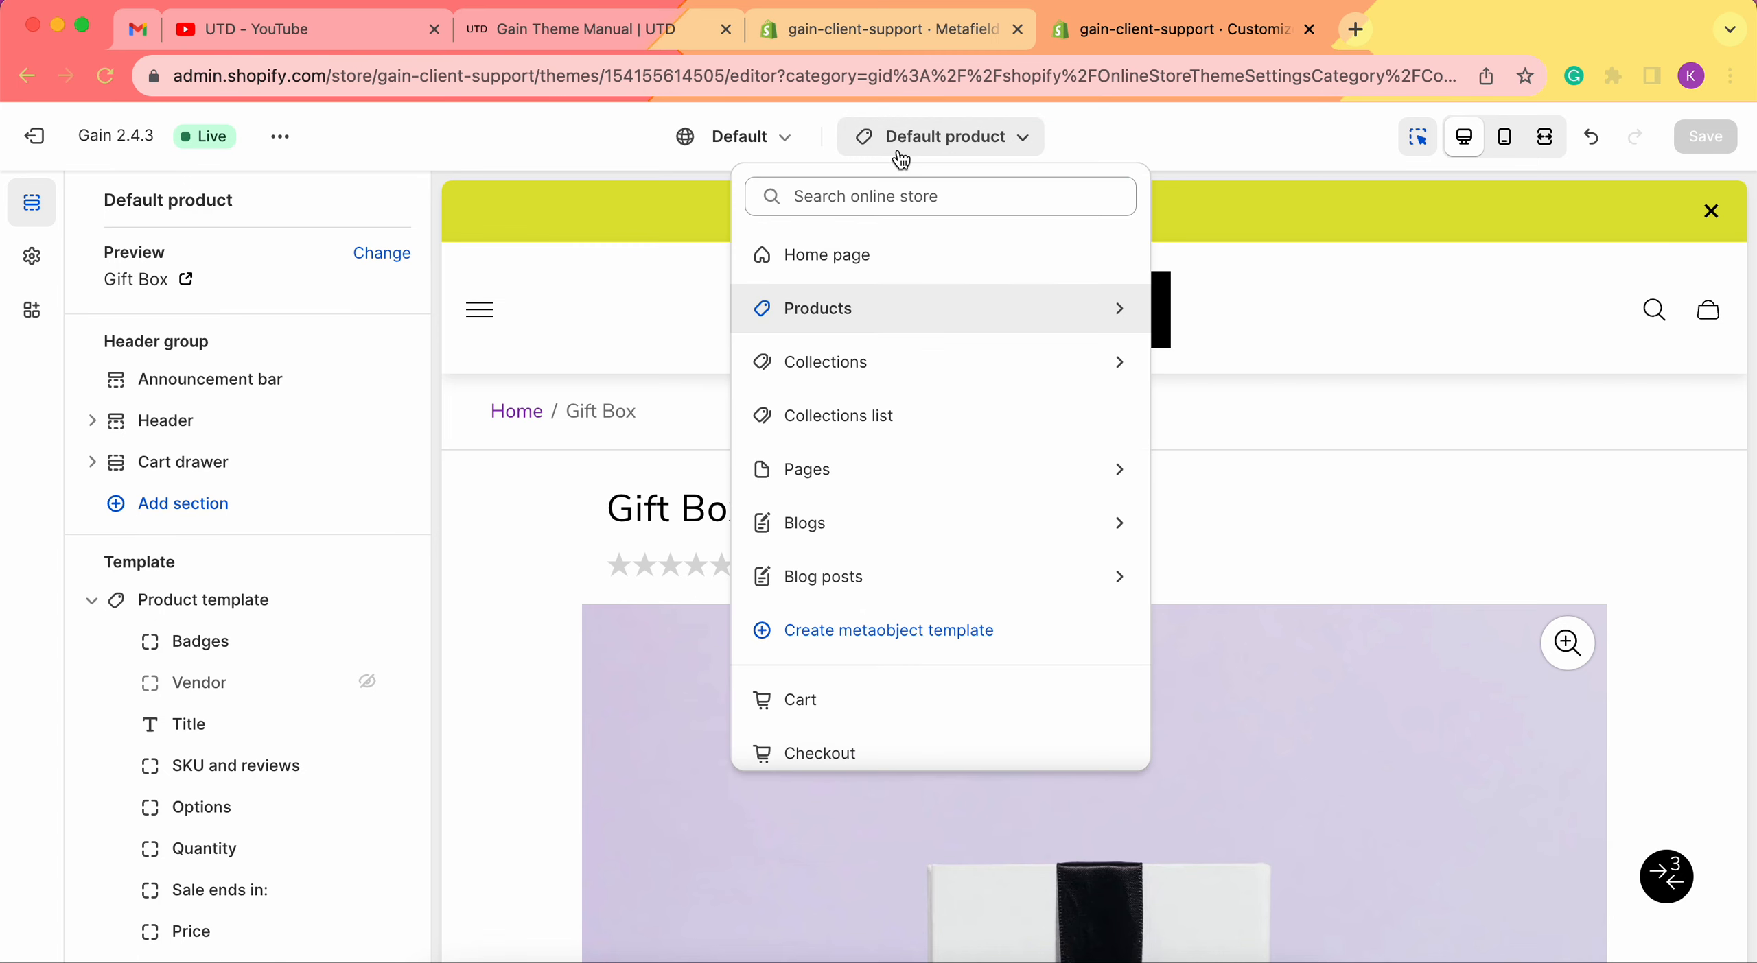
click(579, 134)
click(377, 253)
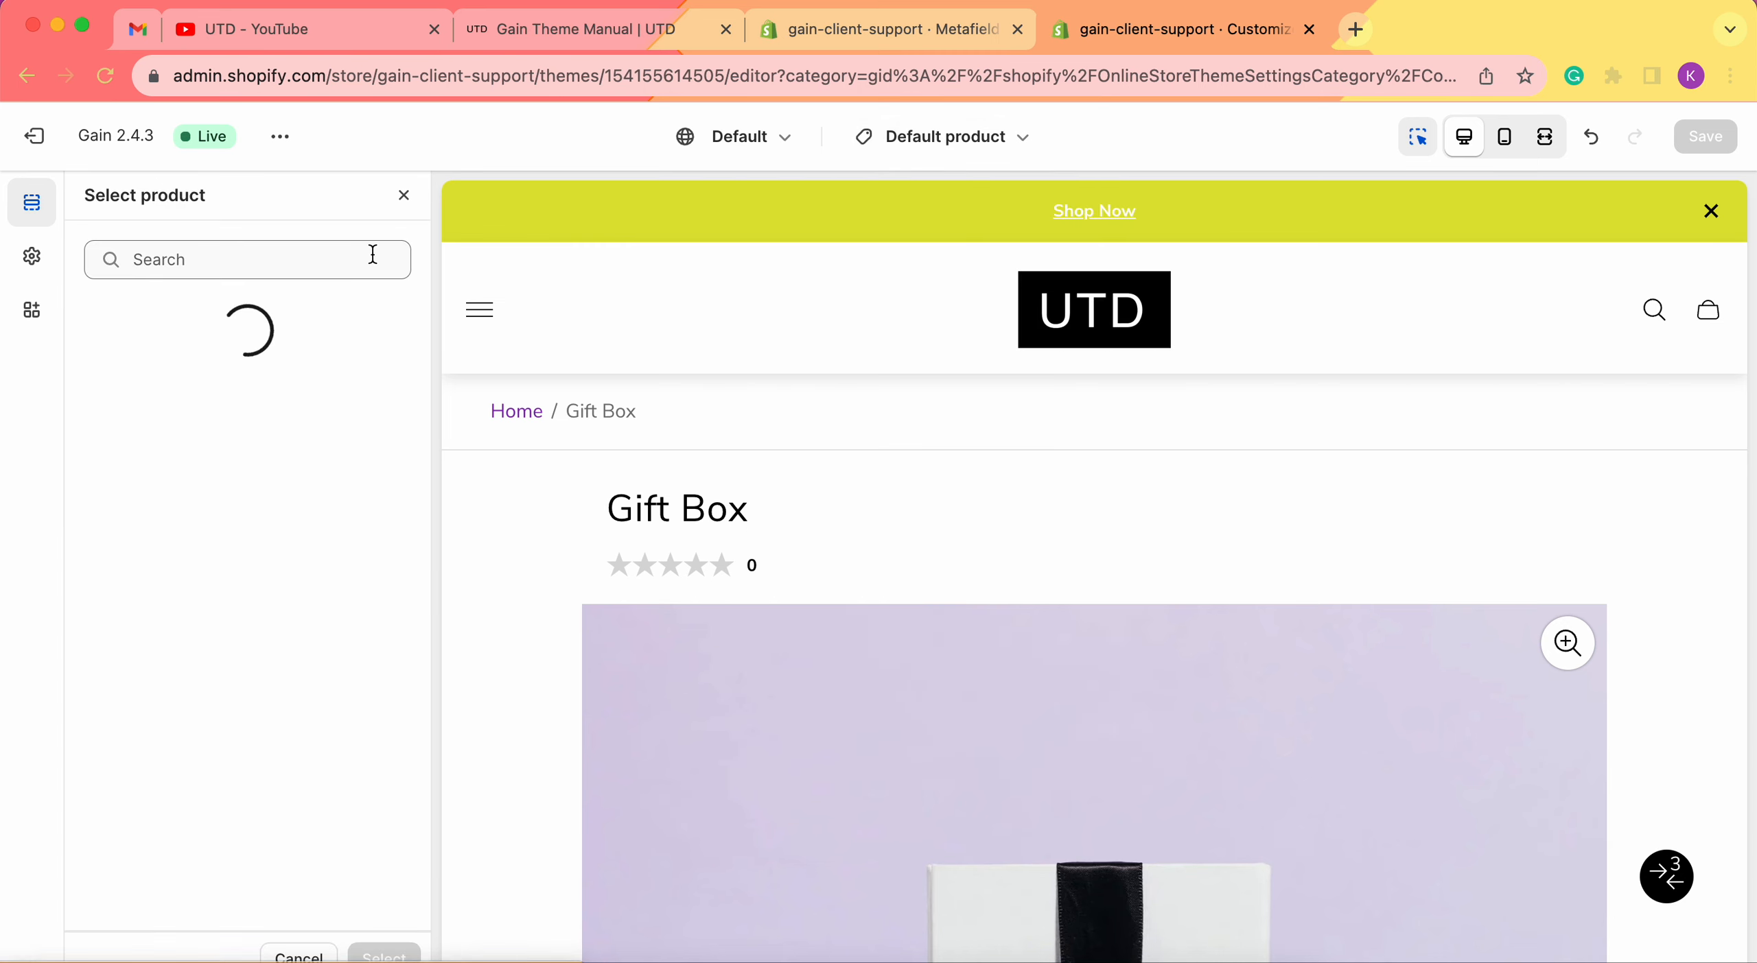
click(233, 676)
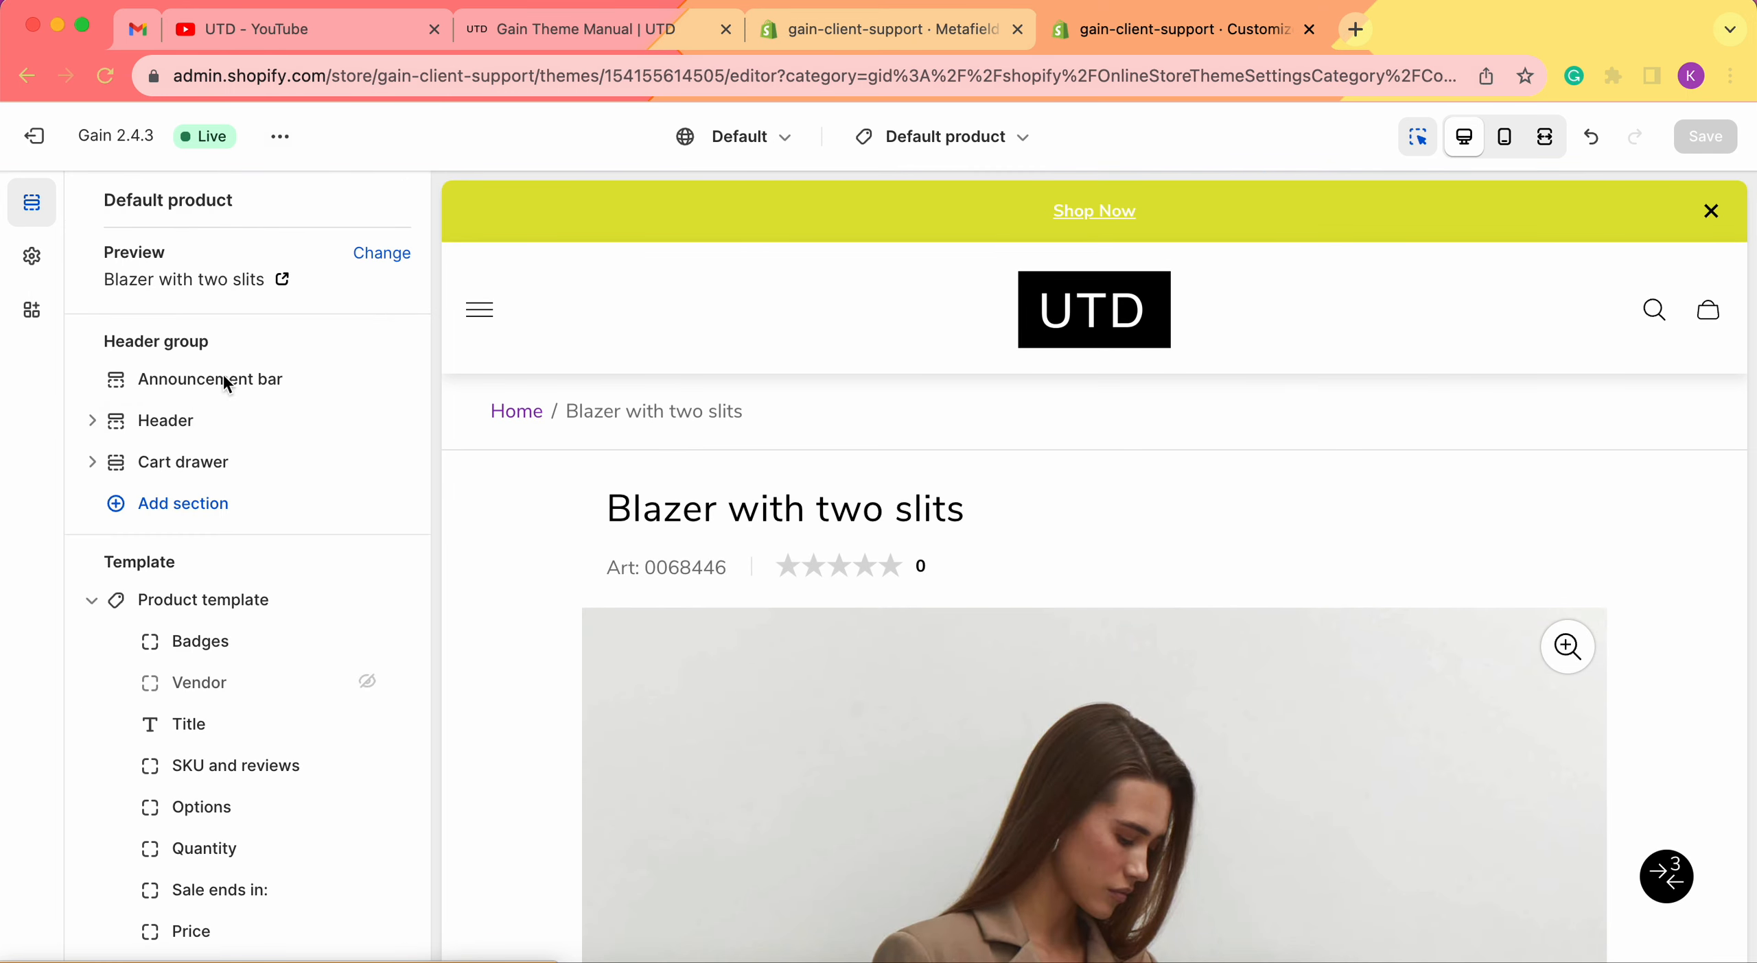
scroll(344, 500, down, 3)
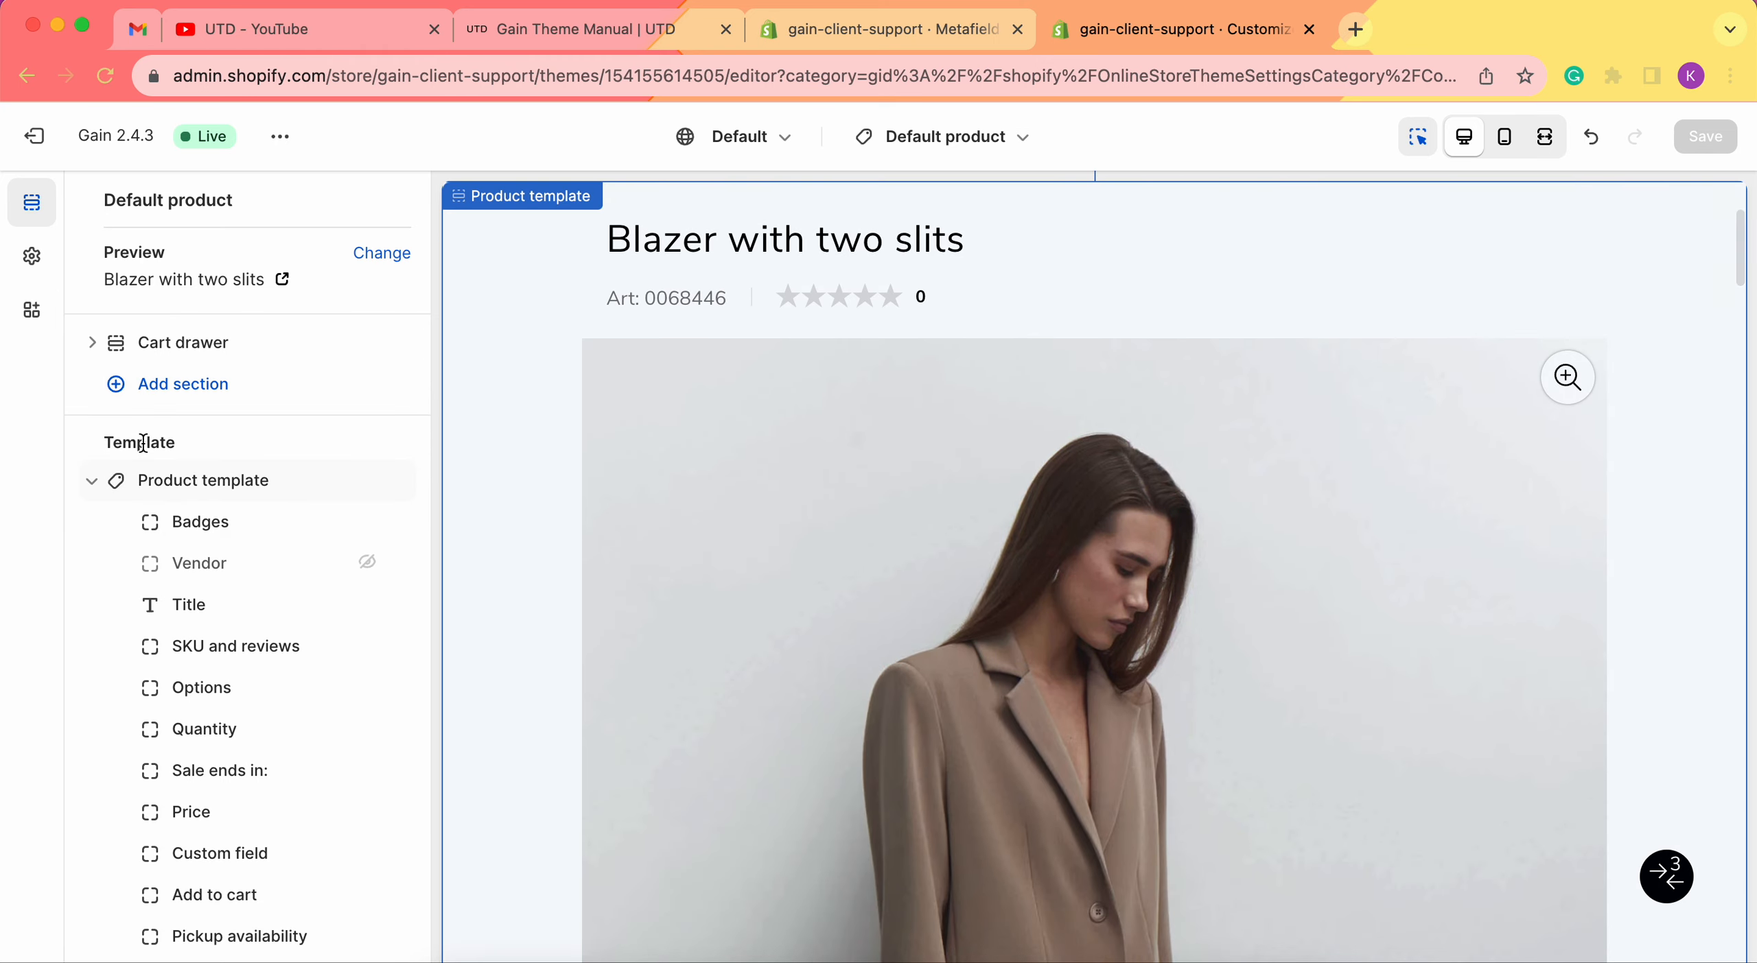
scroll(137, 446, down, 10)
scroll(143, 443, down, 6)
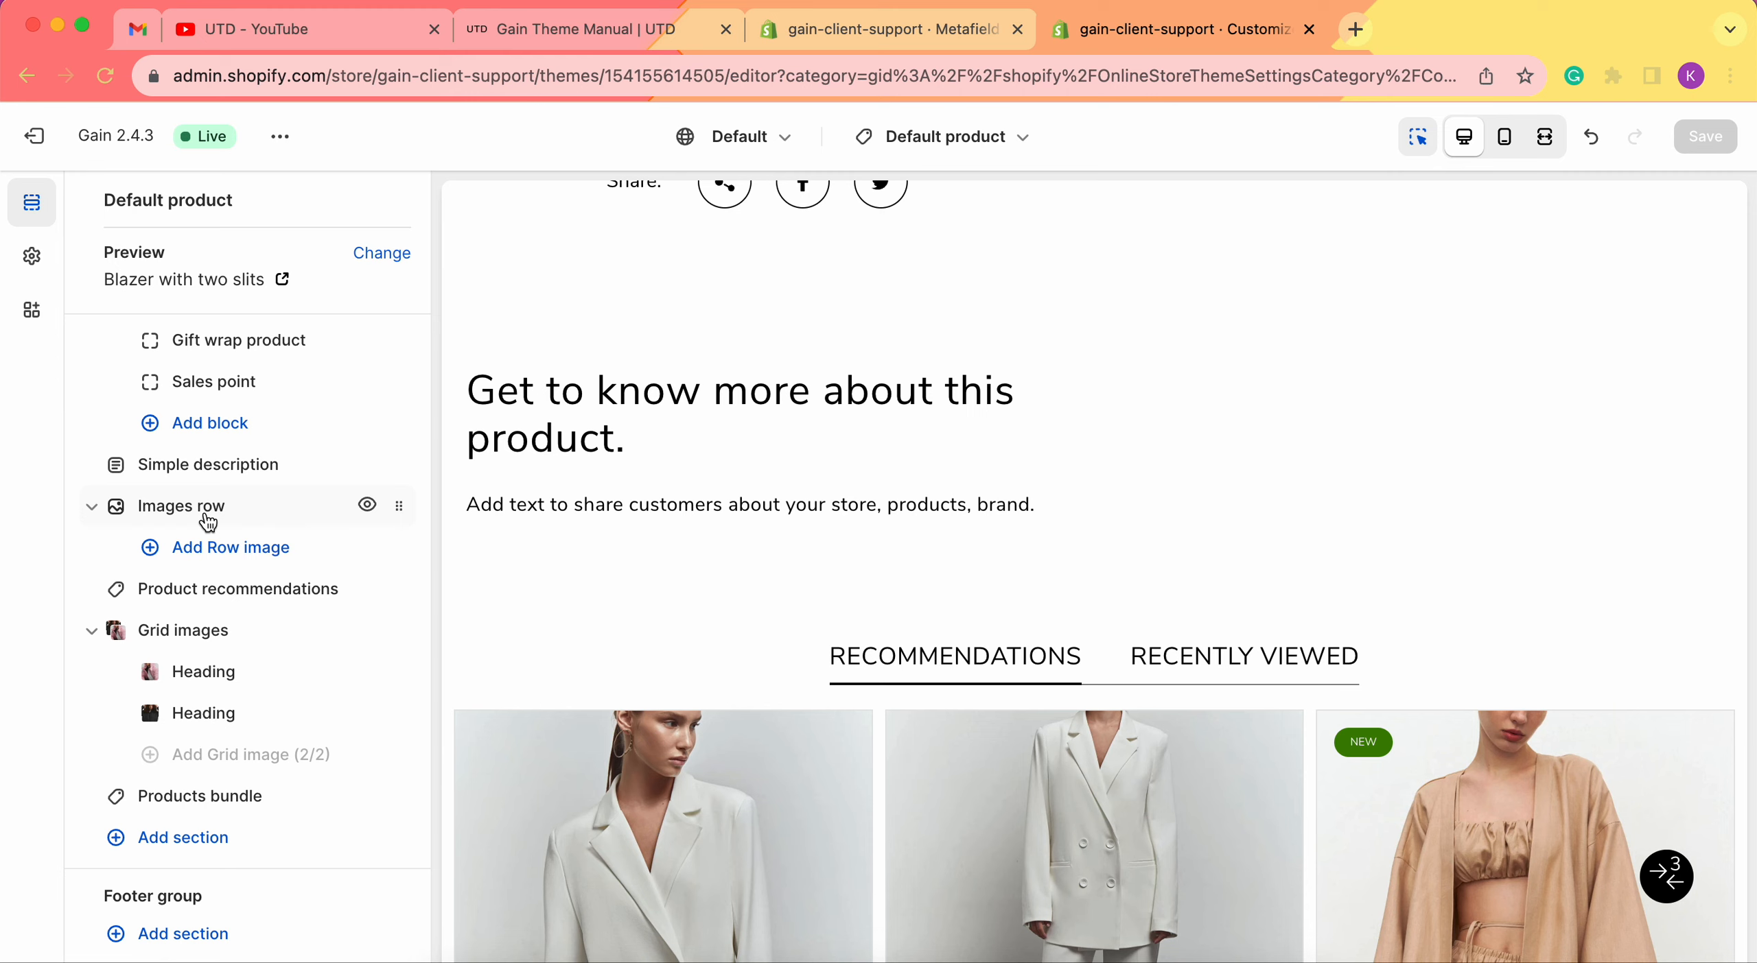
click(206, 516)
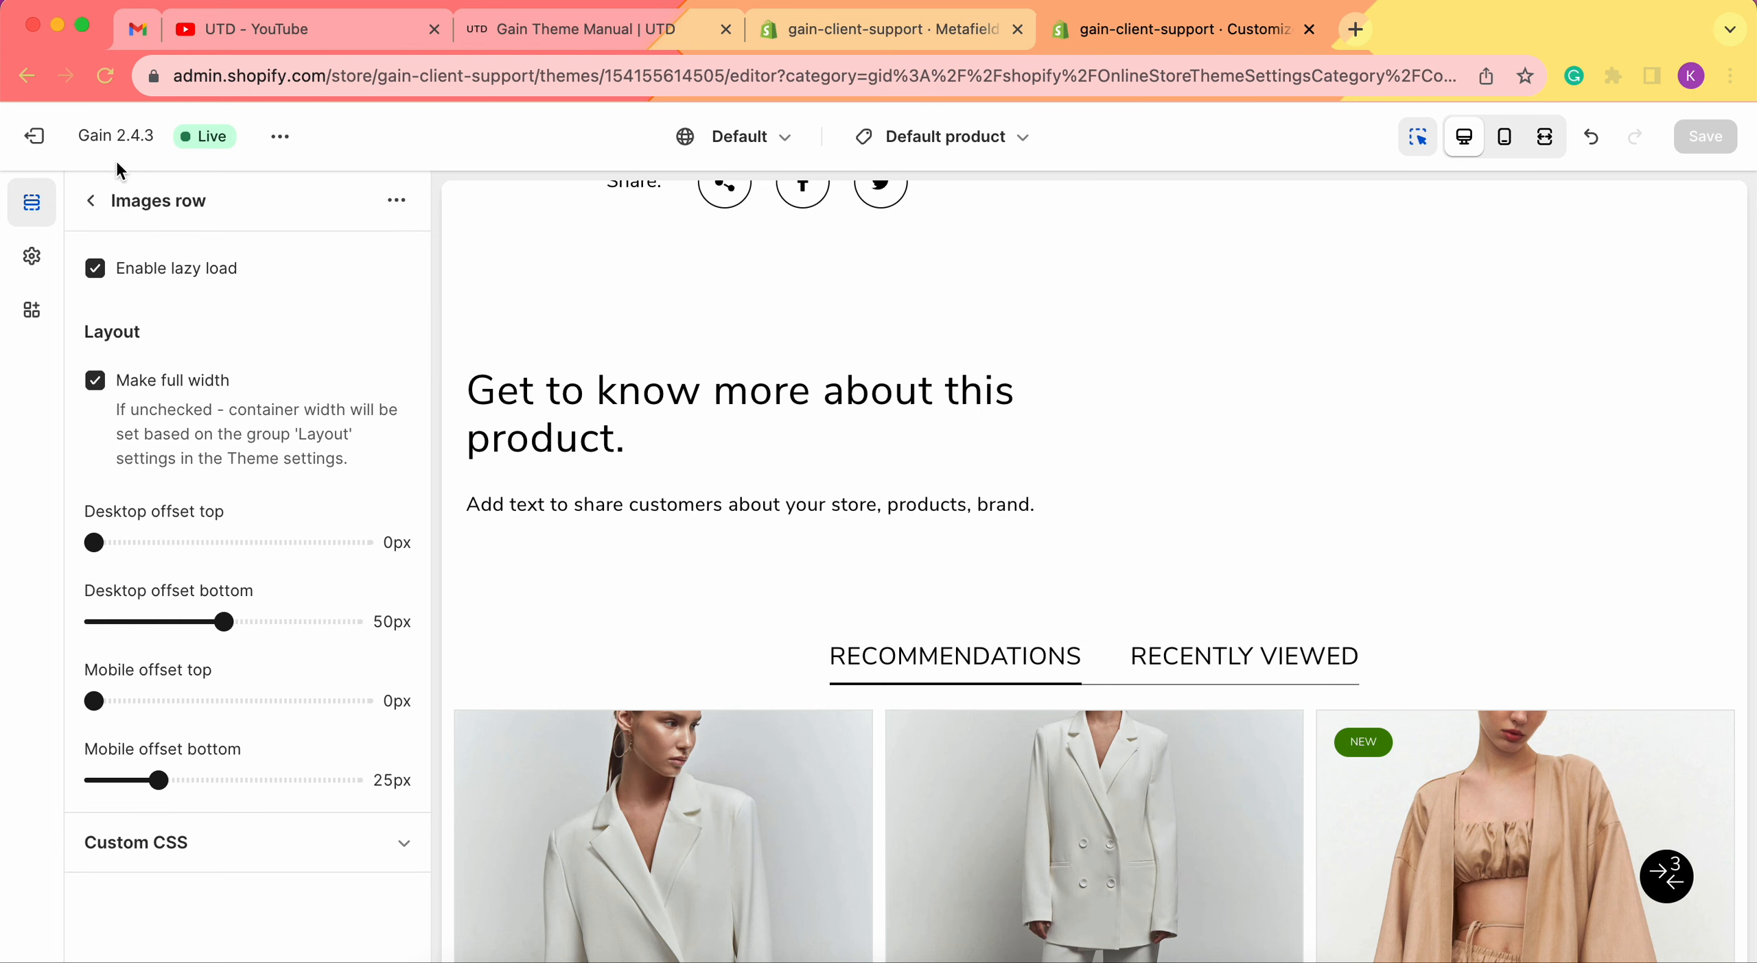
click(91, 201)
scroll(205, 896, down, 2)
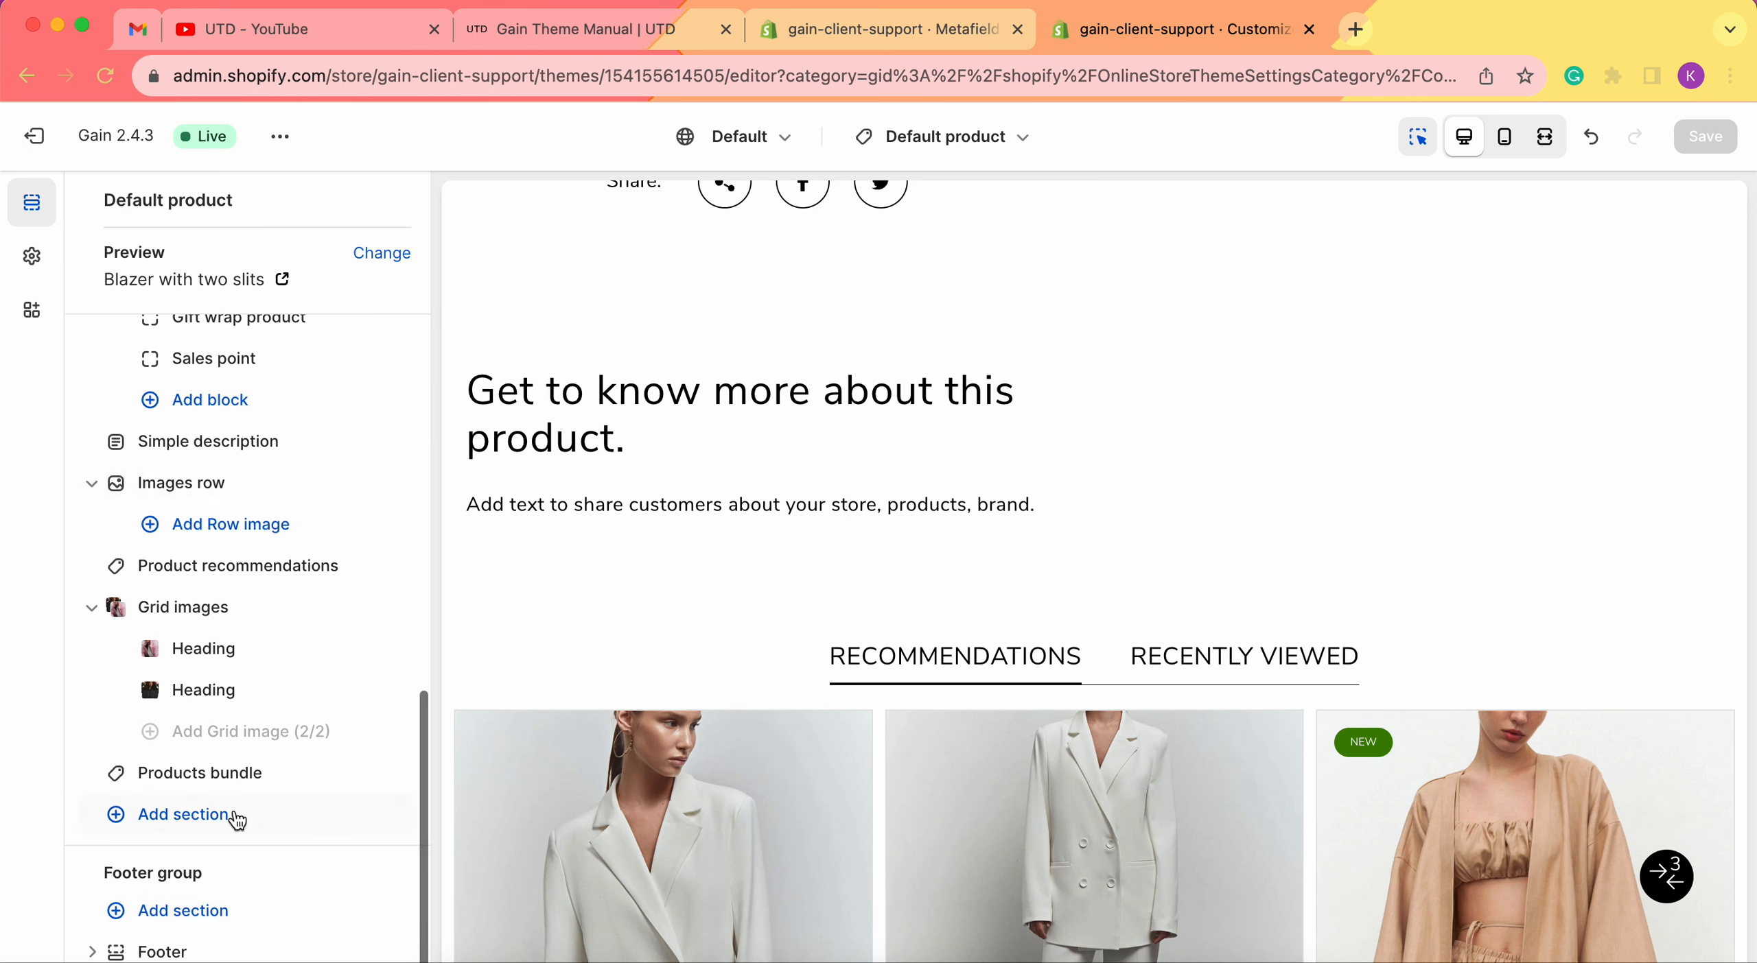
click(237, 818)
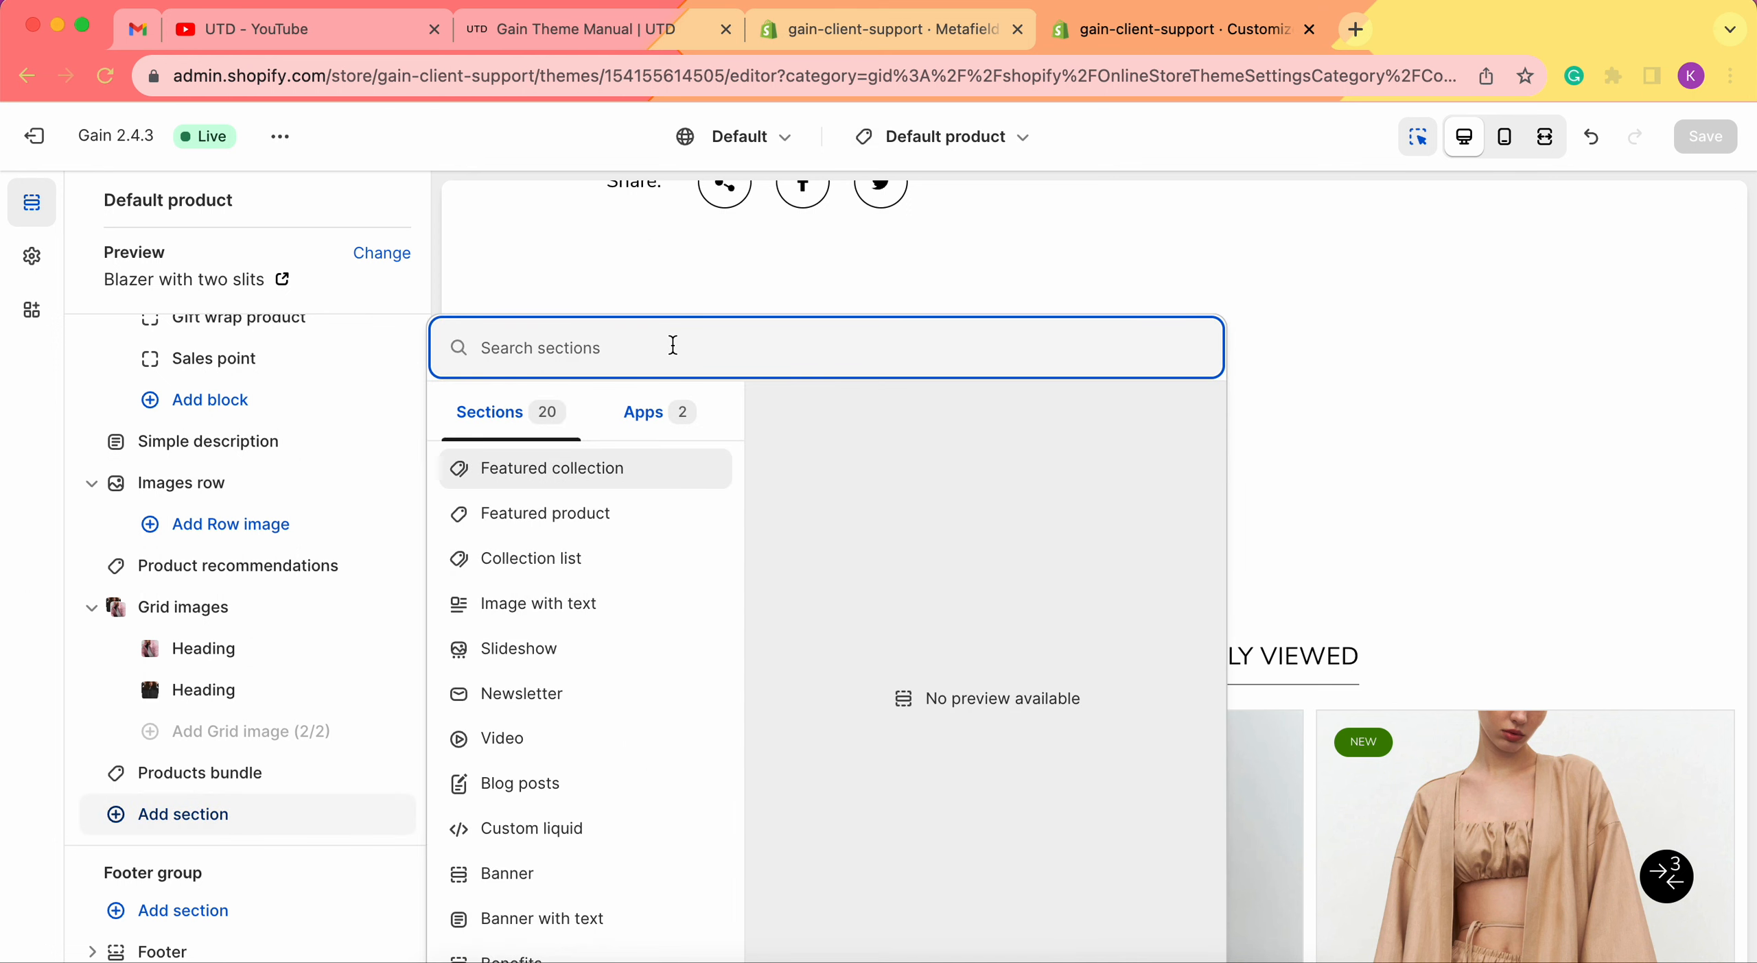
text(image)
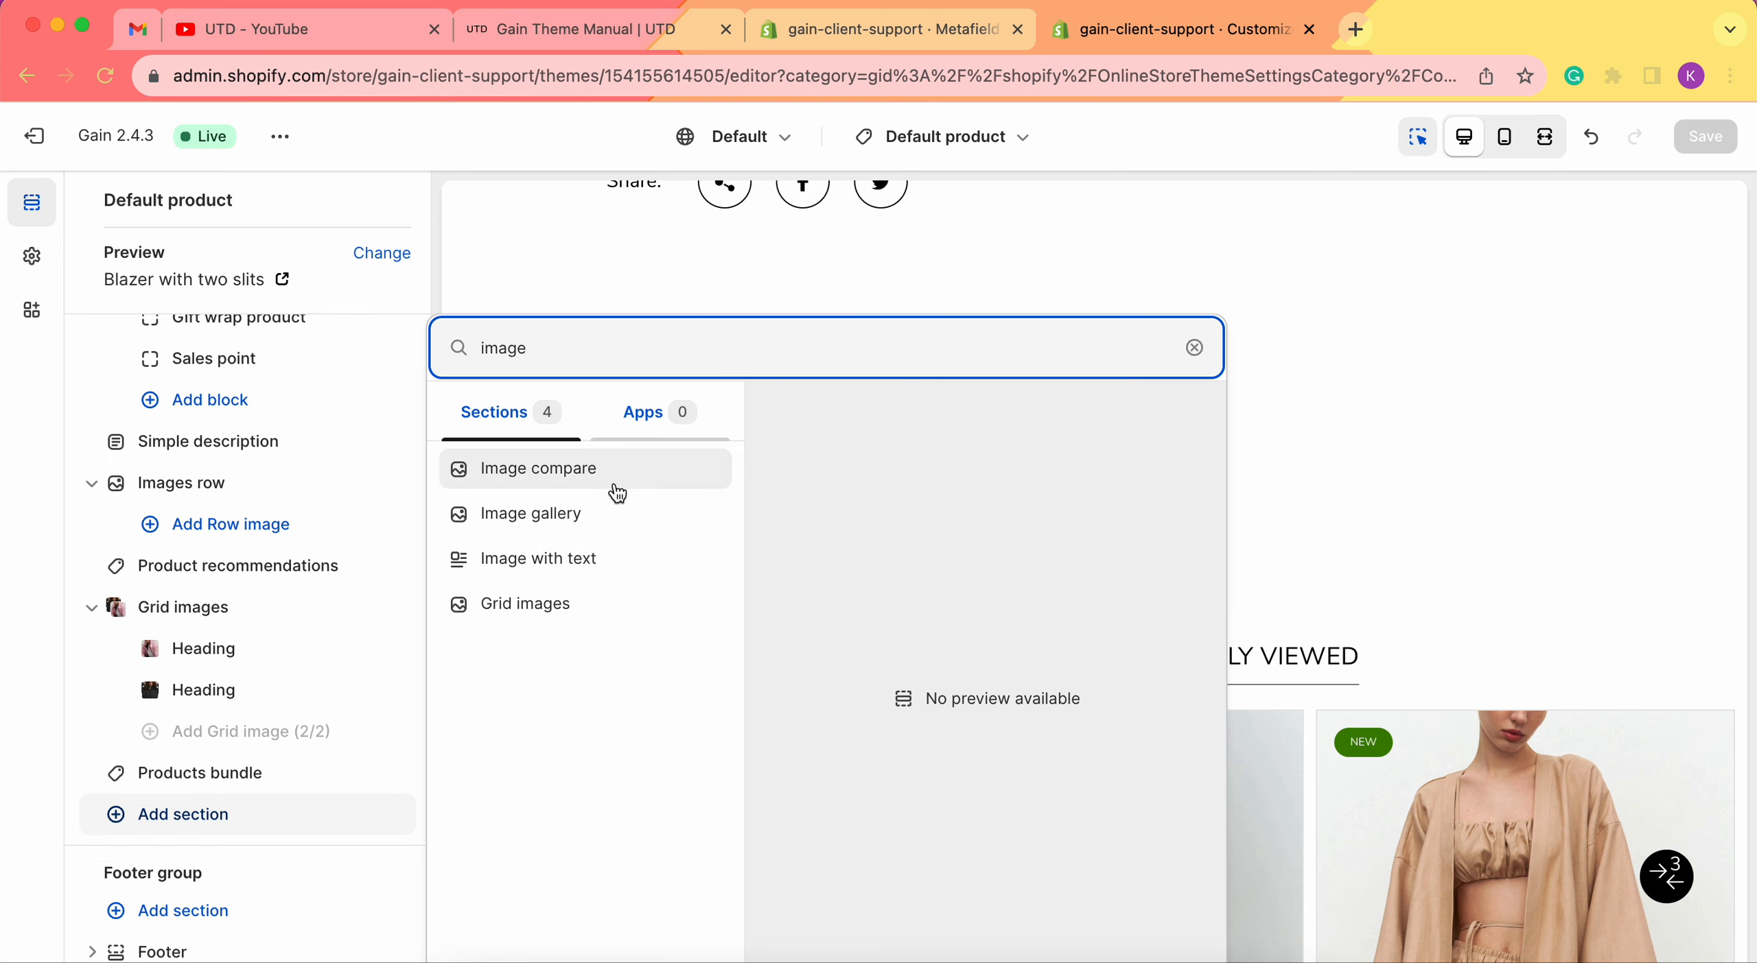
click(40, 727)
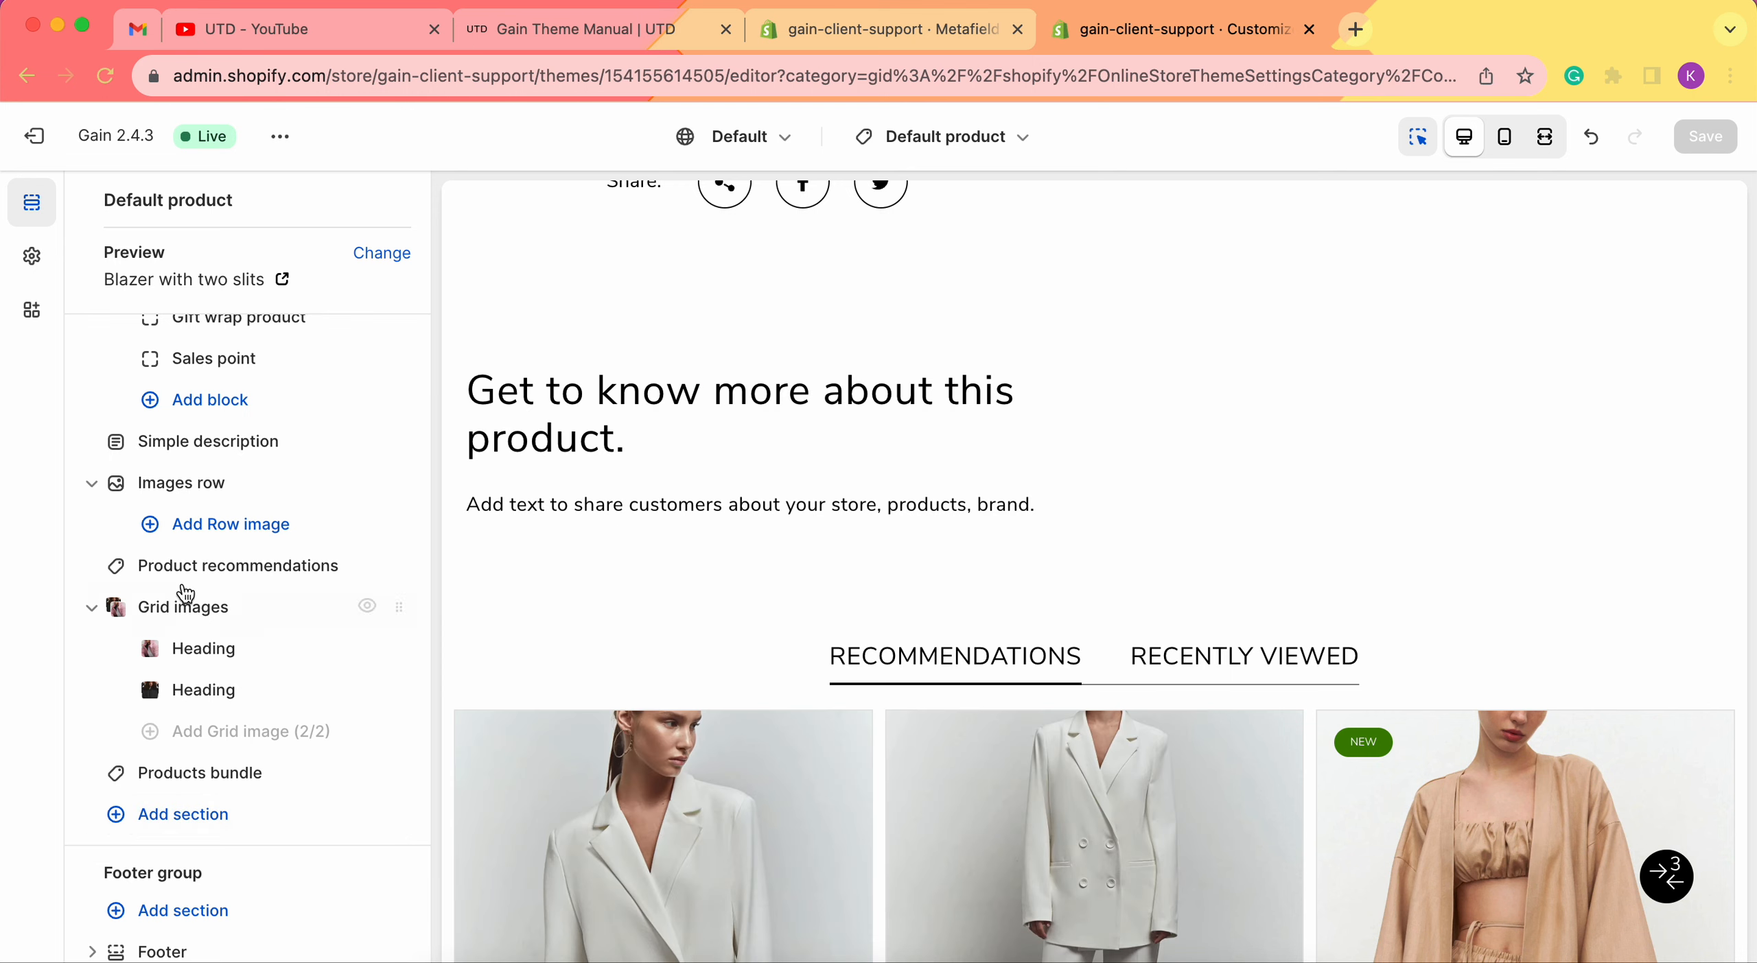
Hide and re-show the Images row section, then open its settings panel.
click(204, 486)
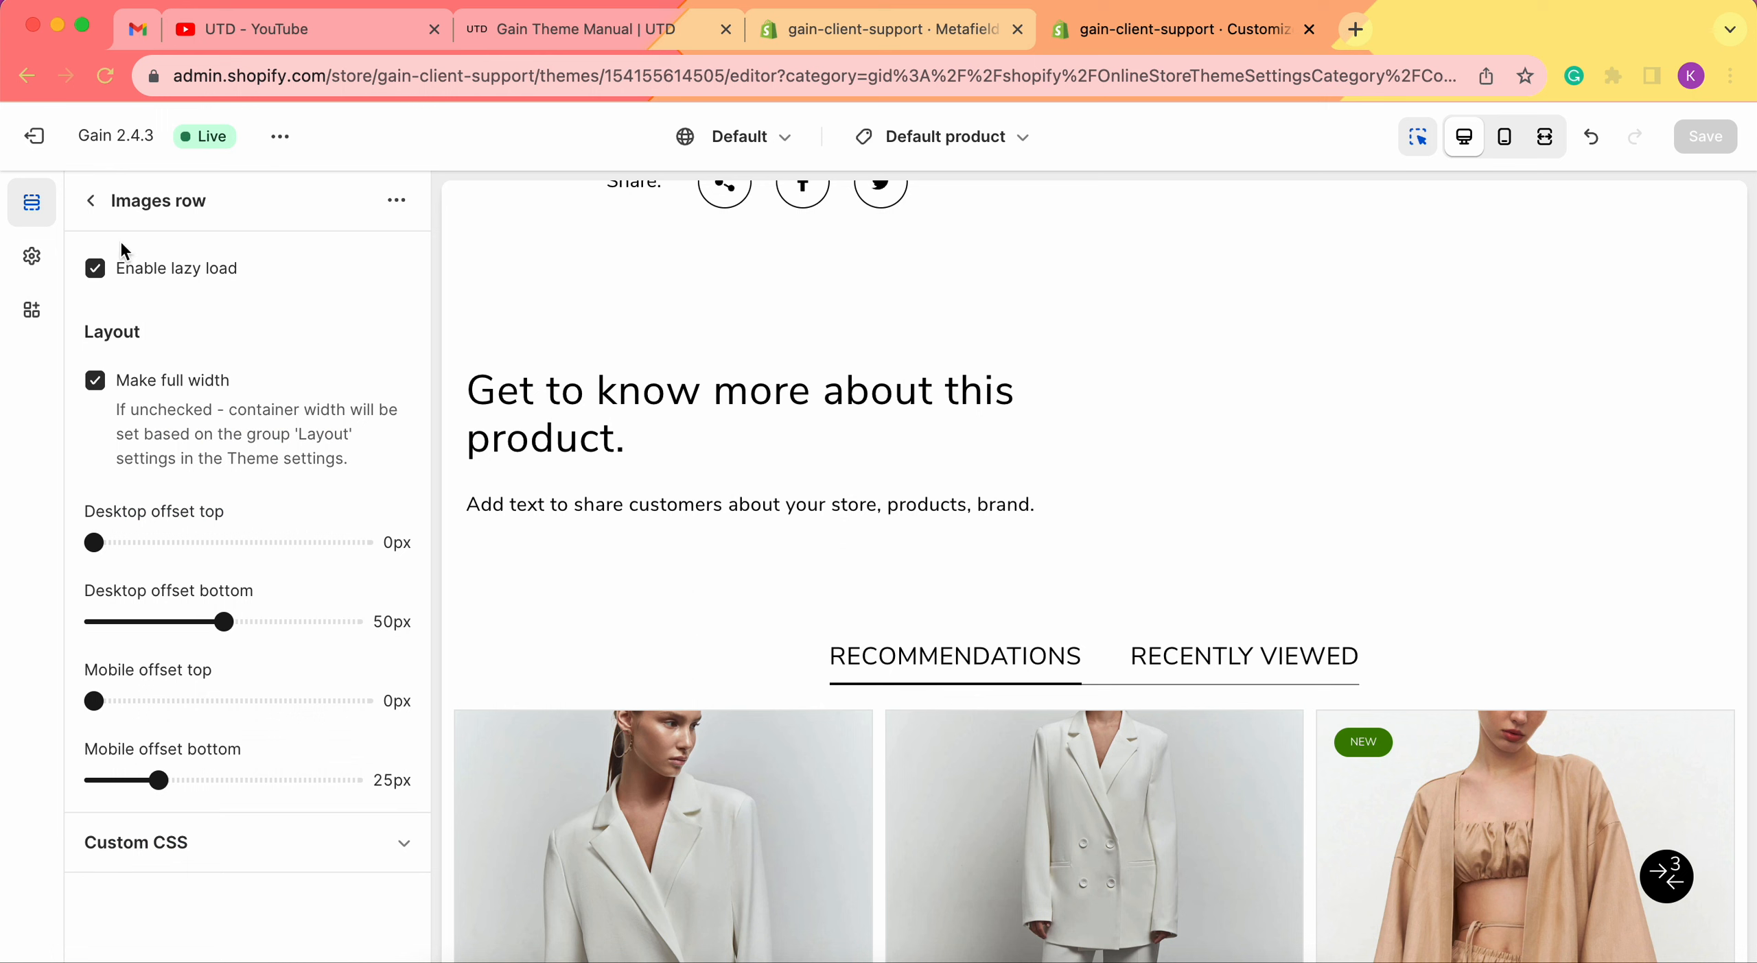
click(91, 201)
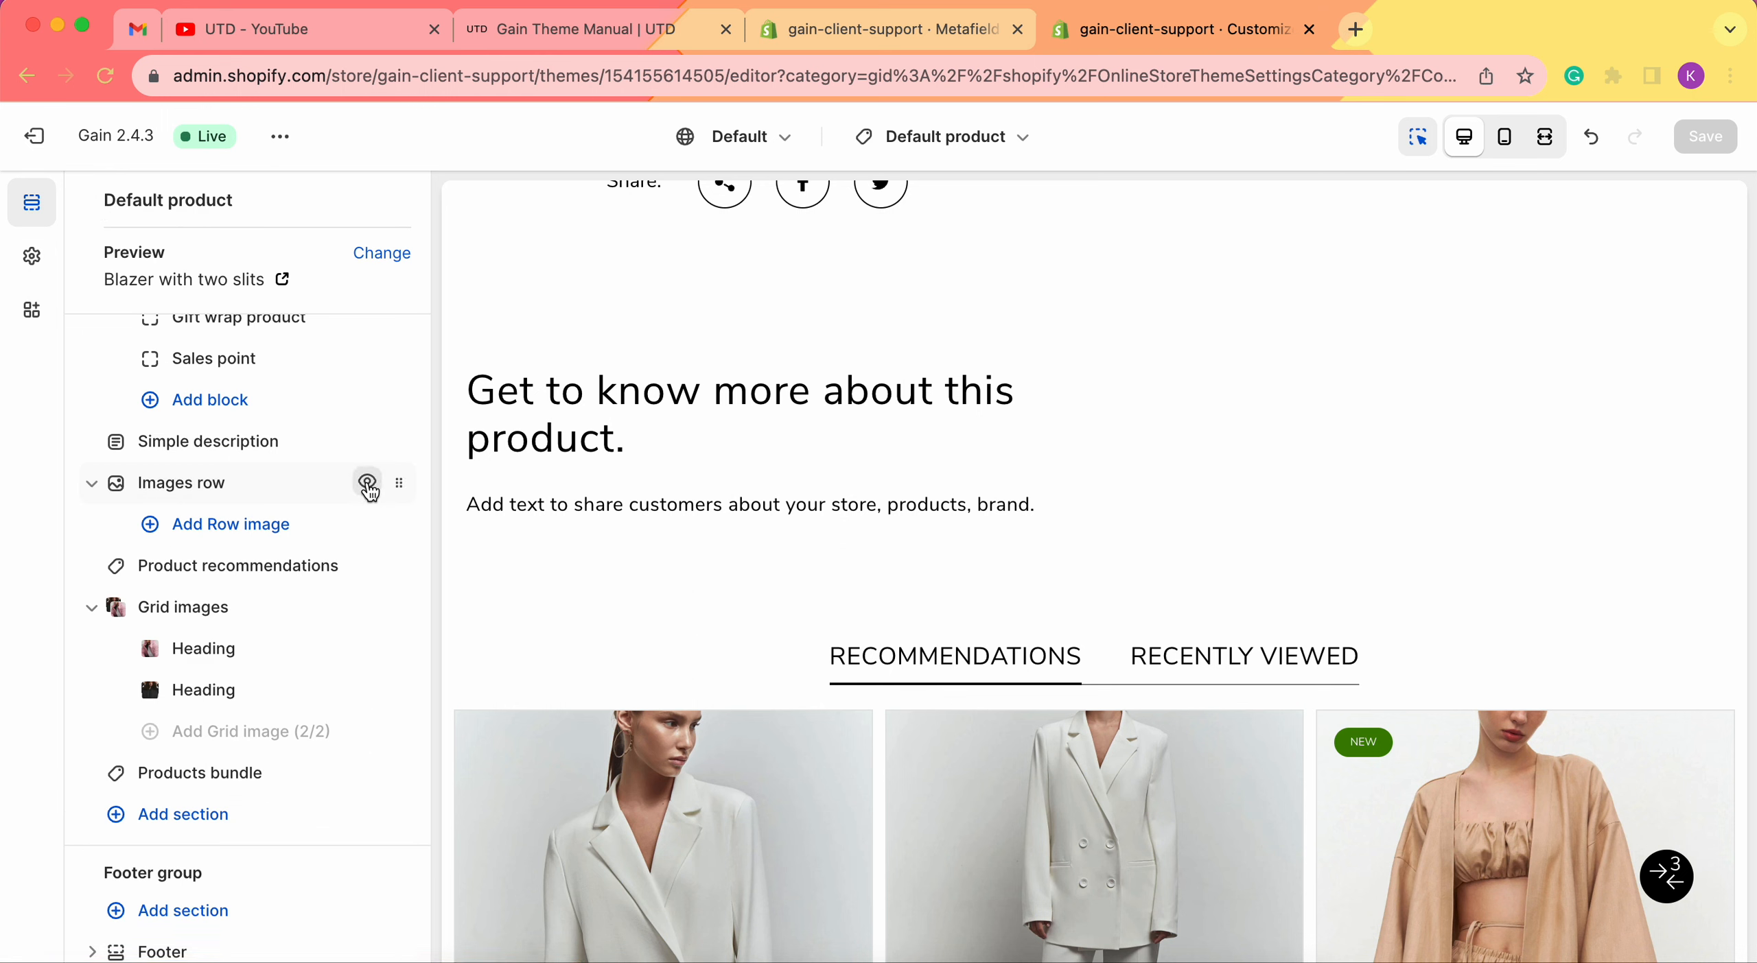
click(367, 483)
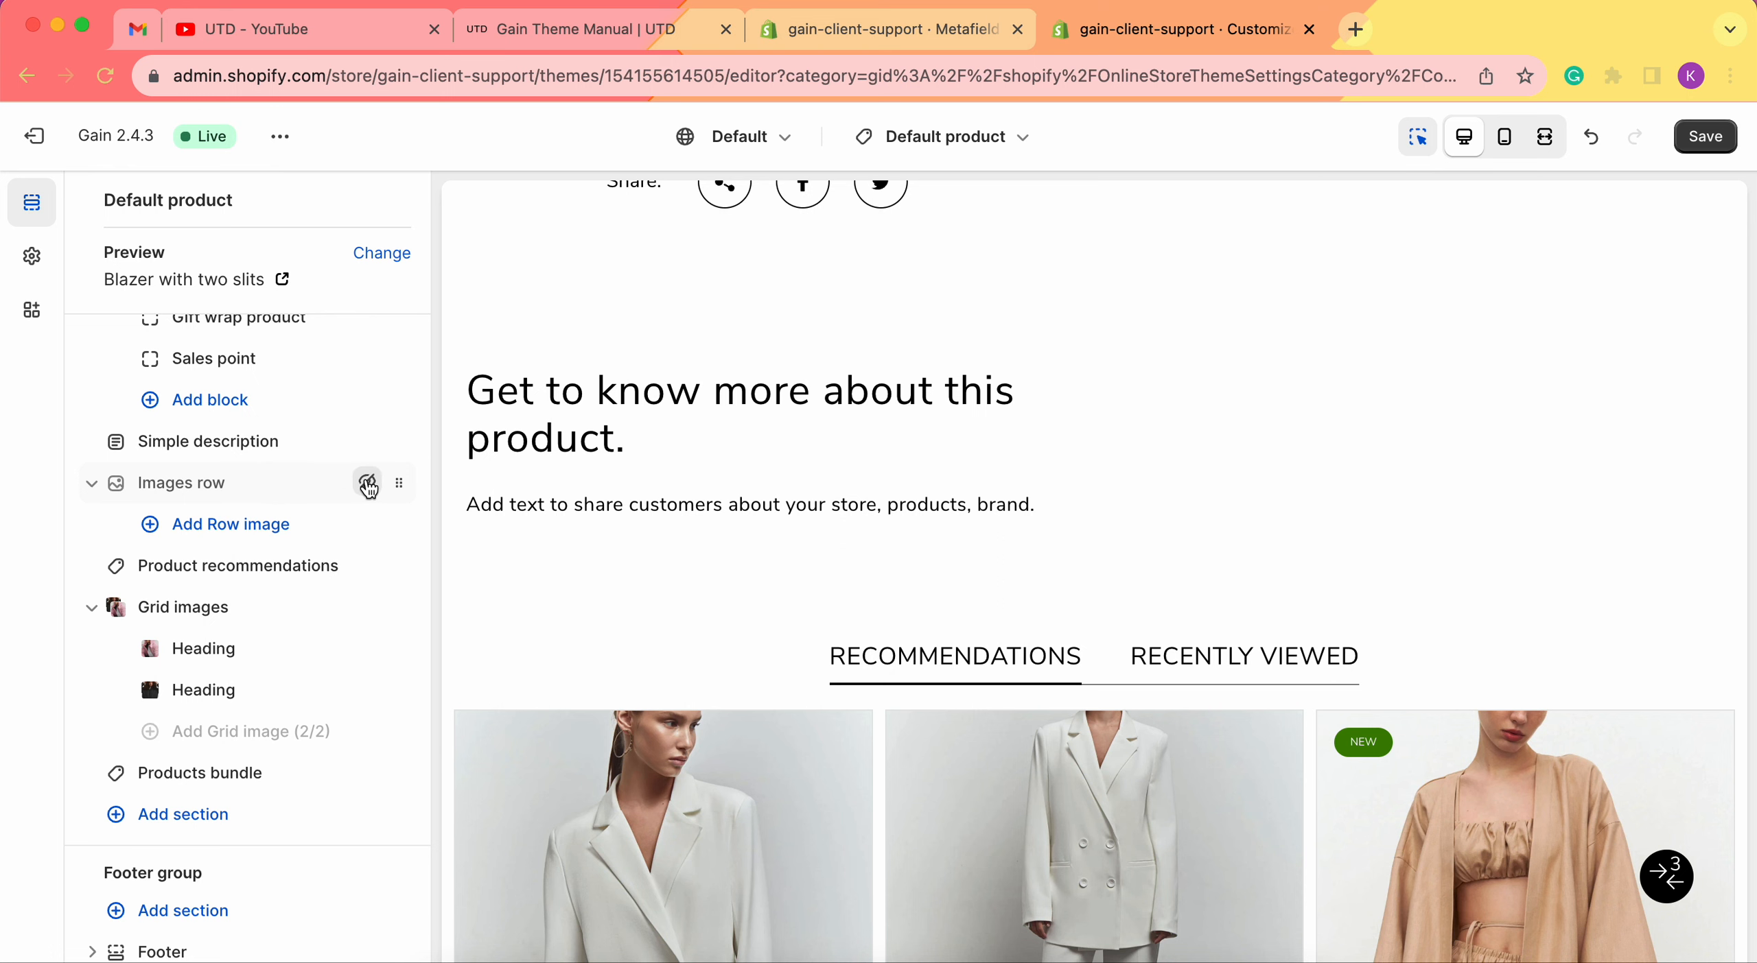
click(367, 484)
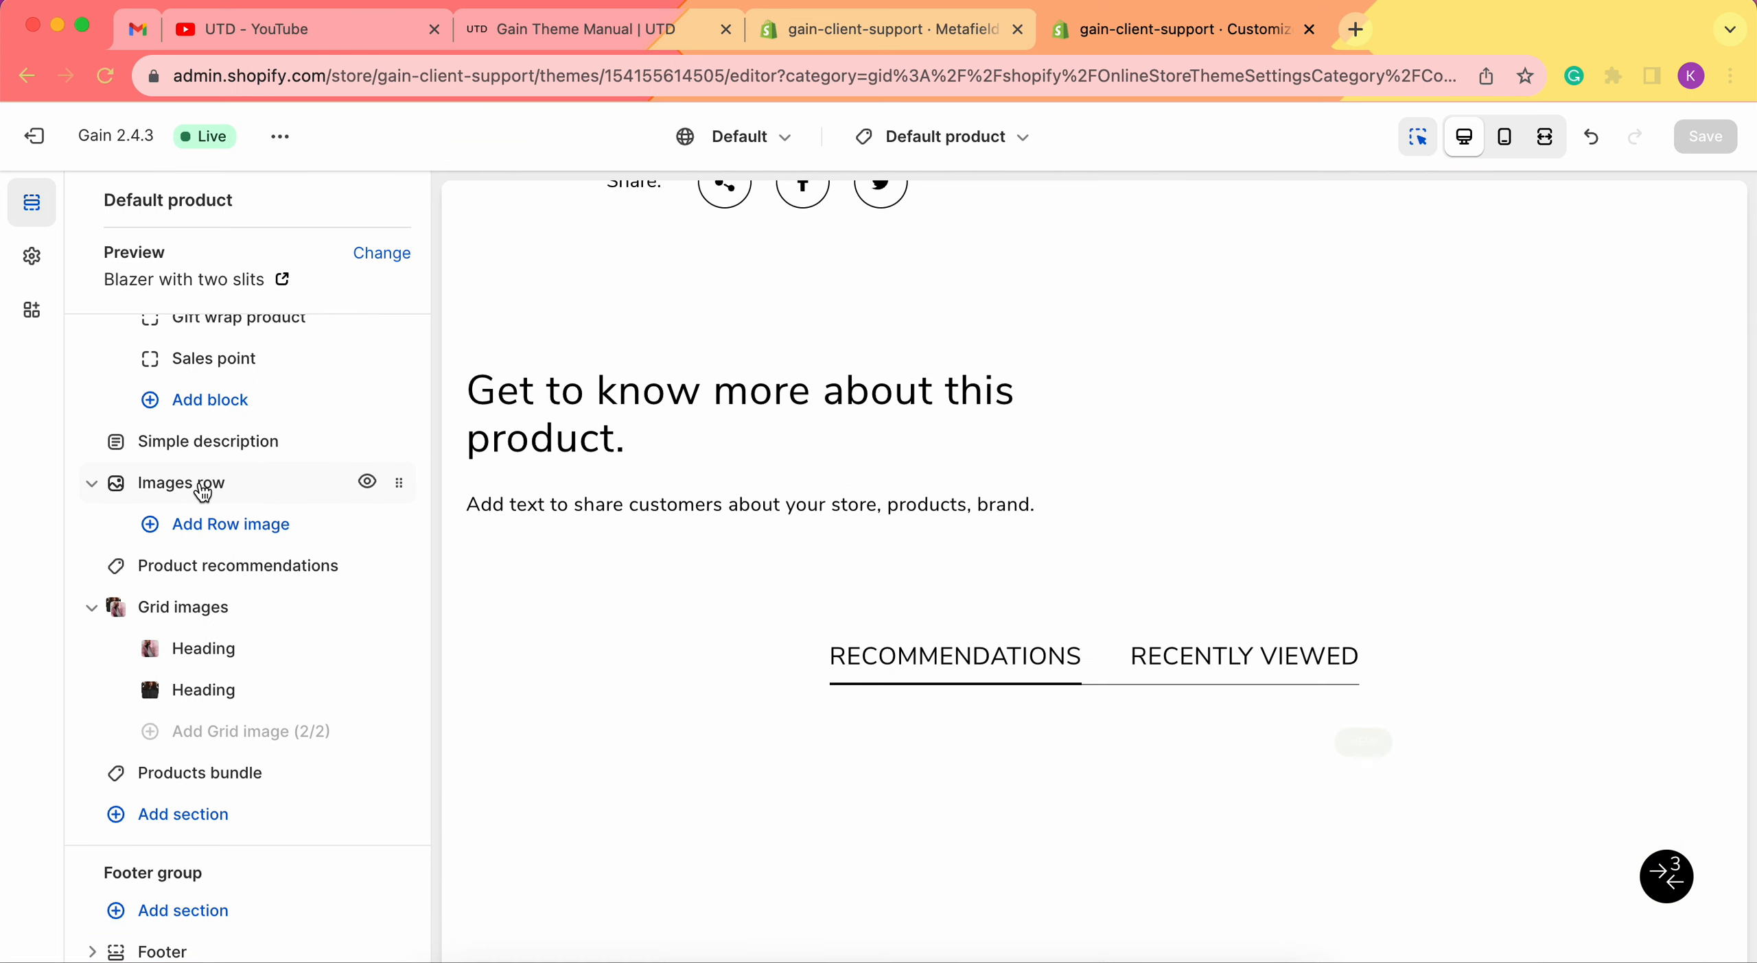
click(200, 484)
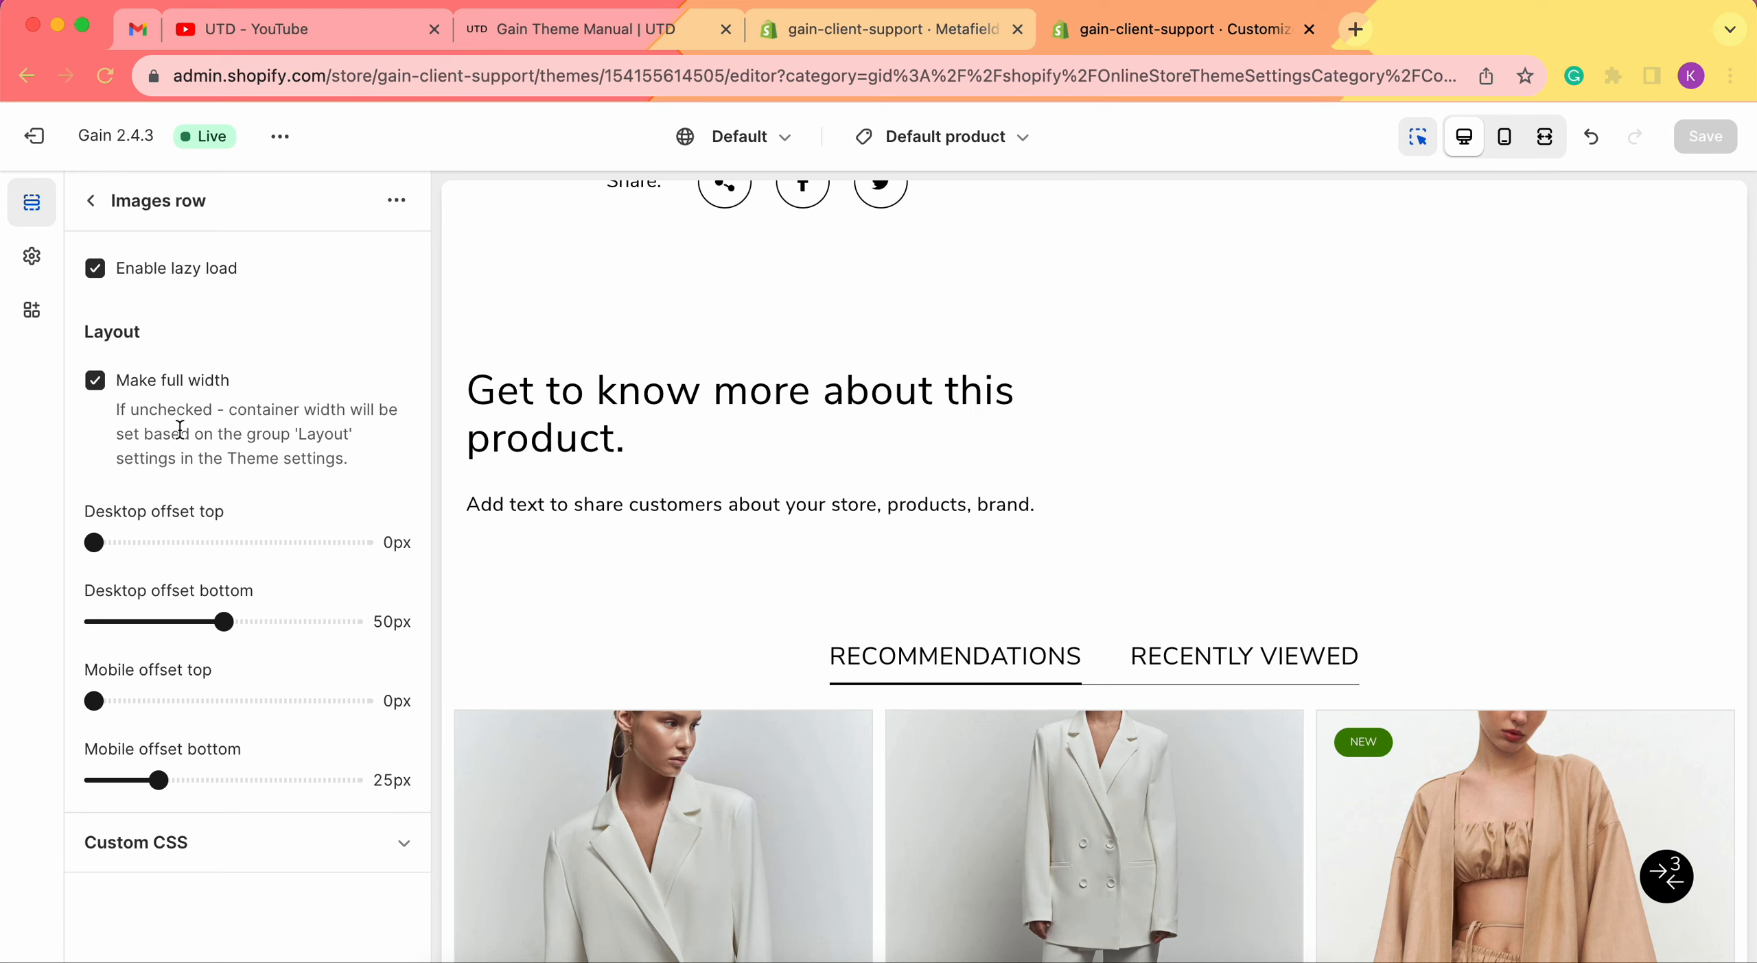
click(33, 259)
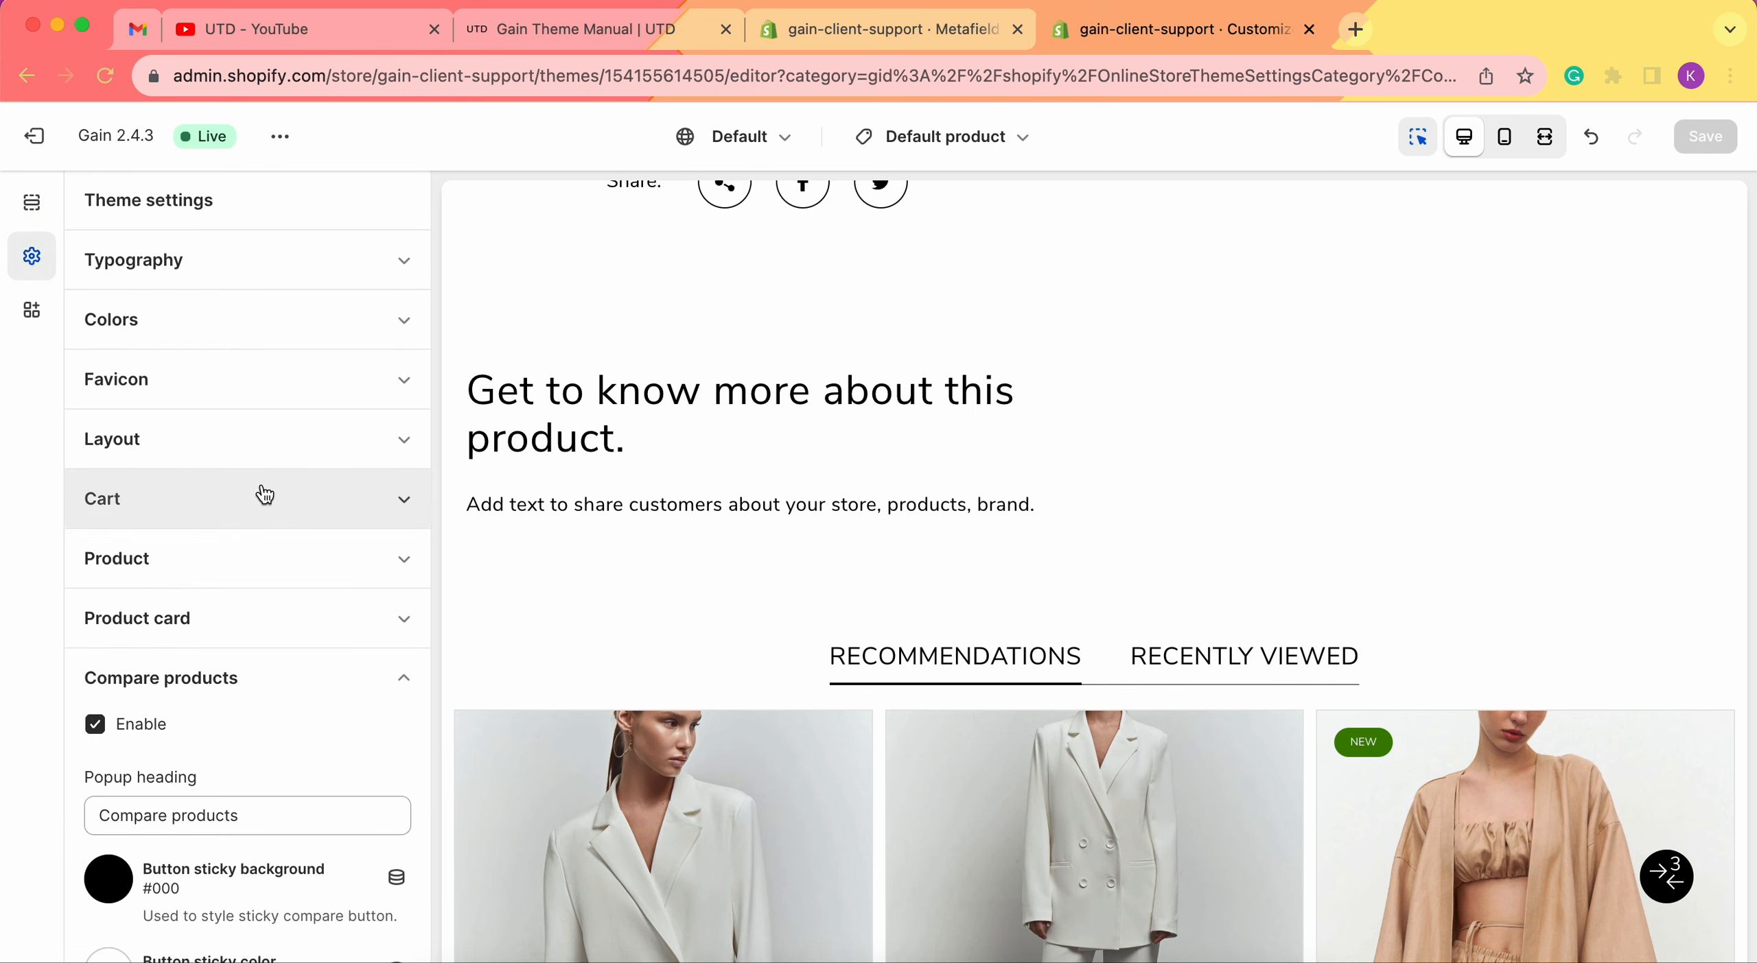
click(240, 443)
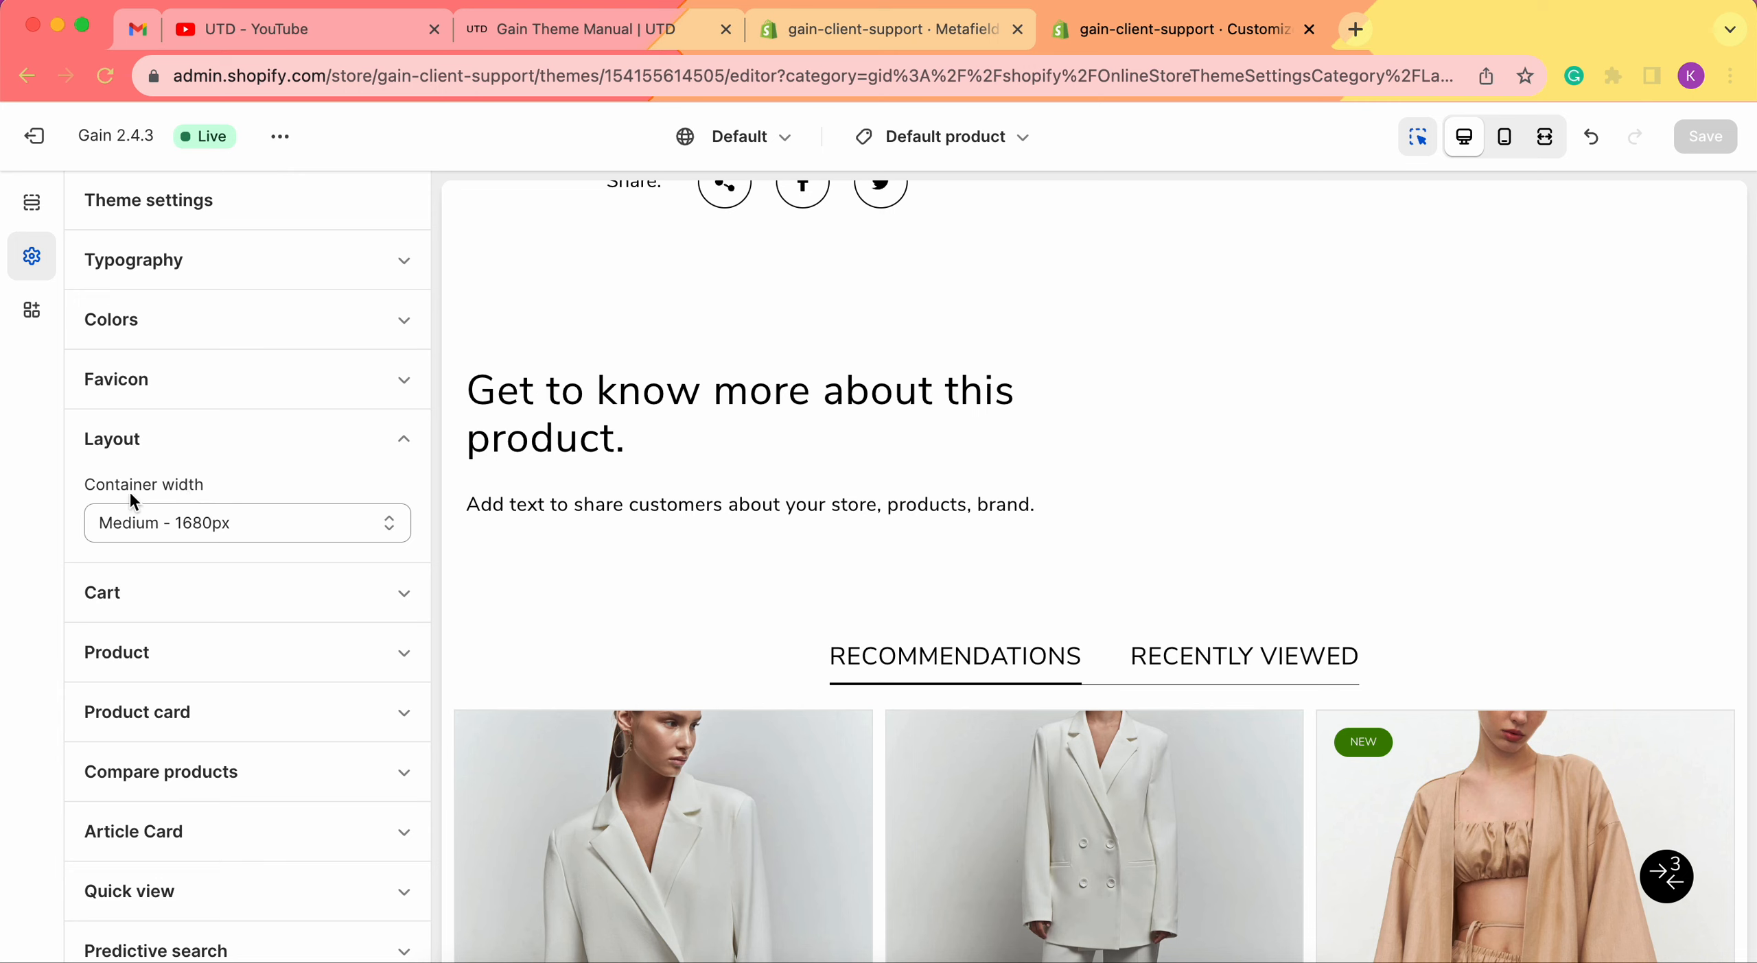
click(225, 512)
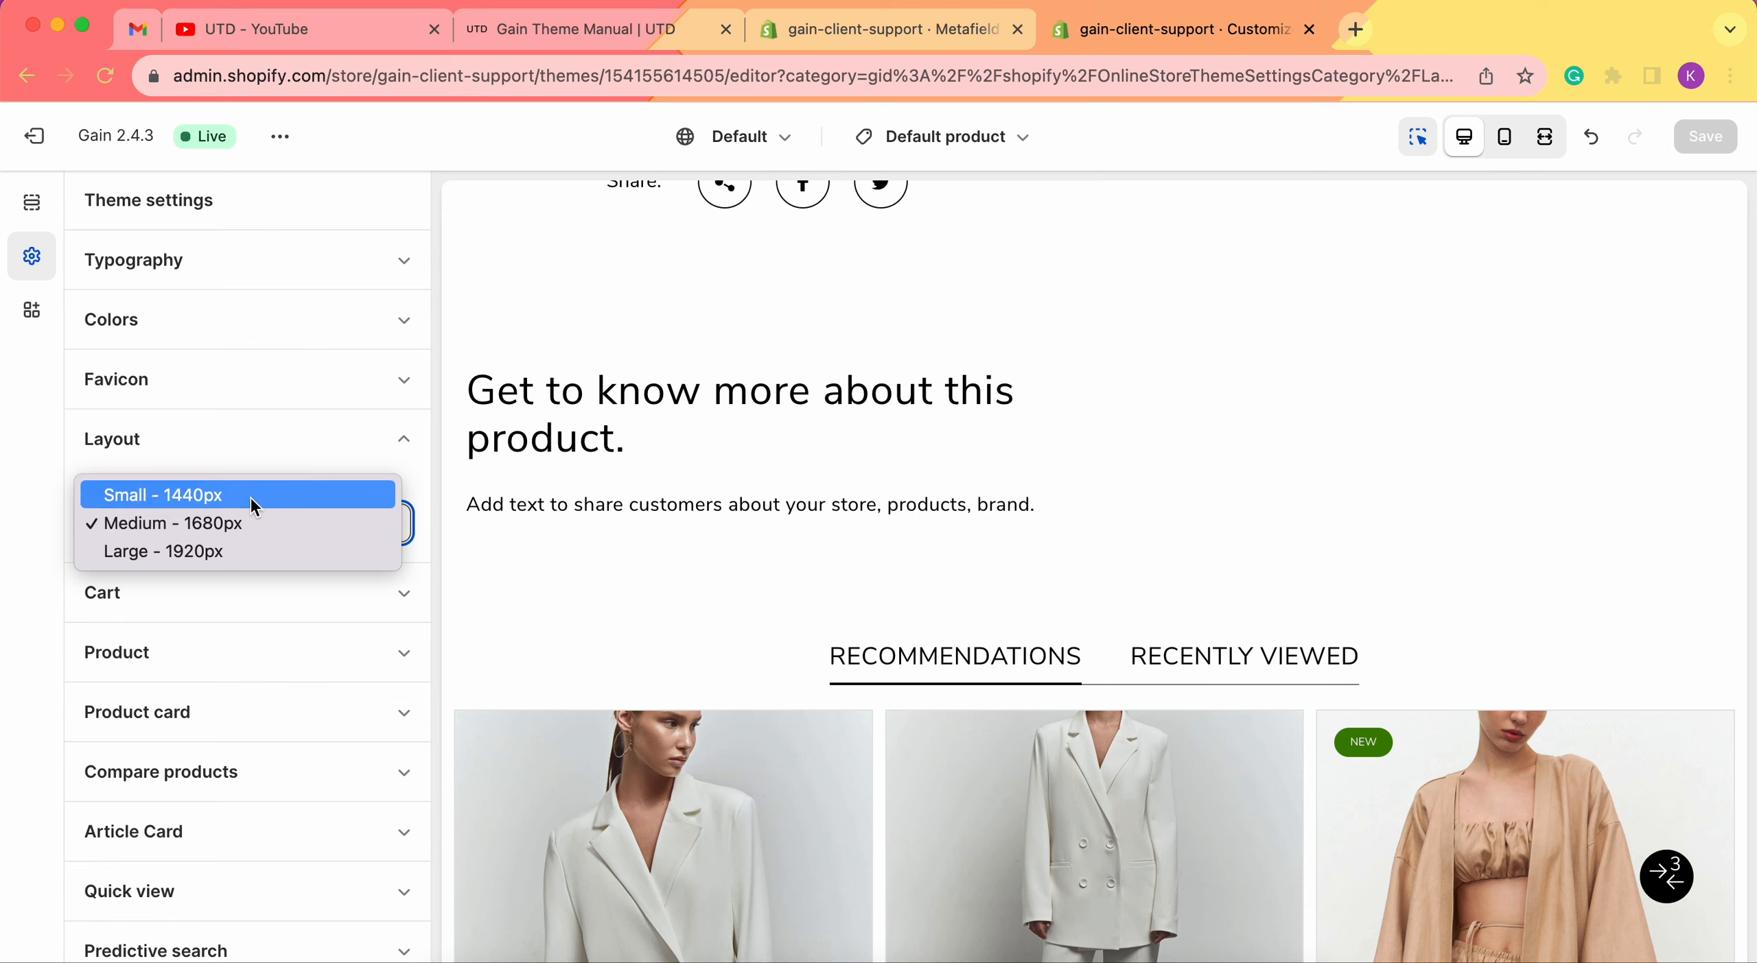
click(33, 204)
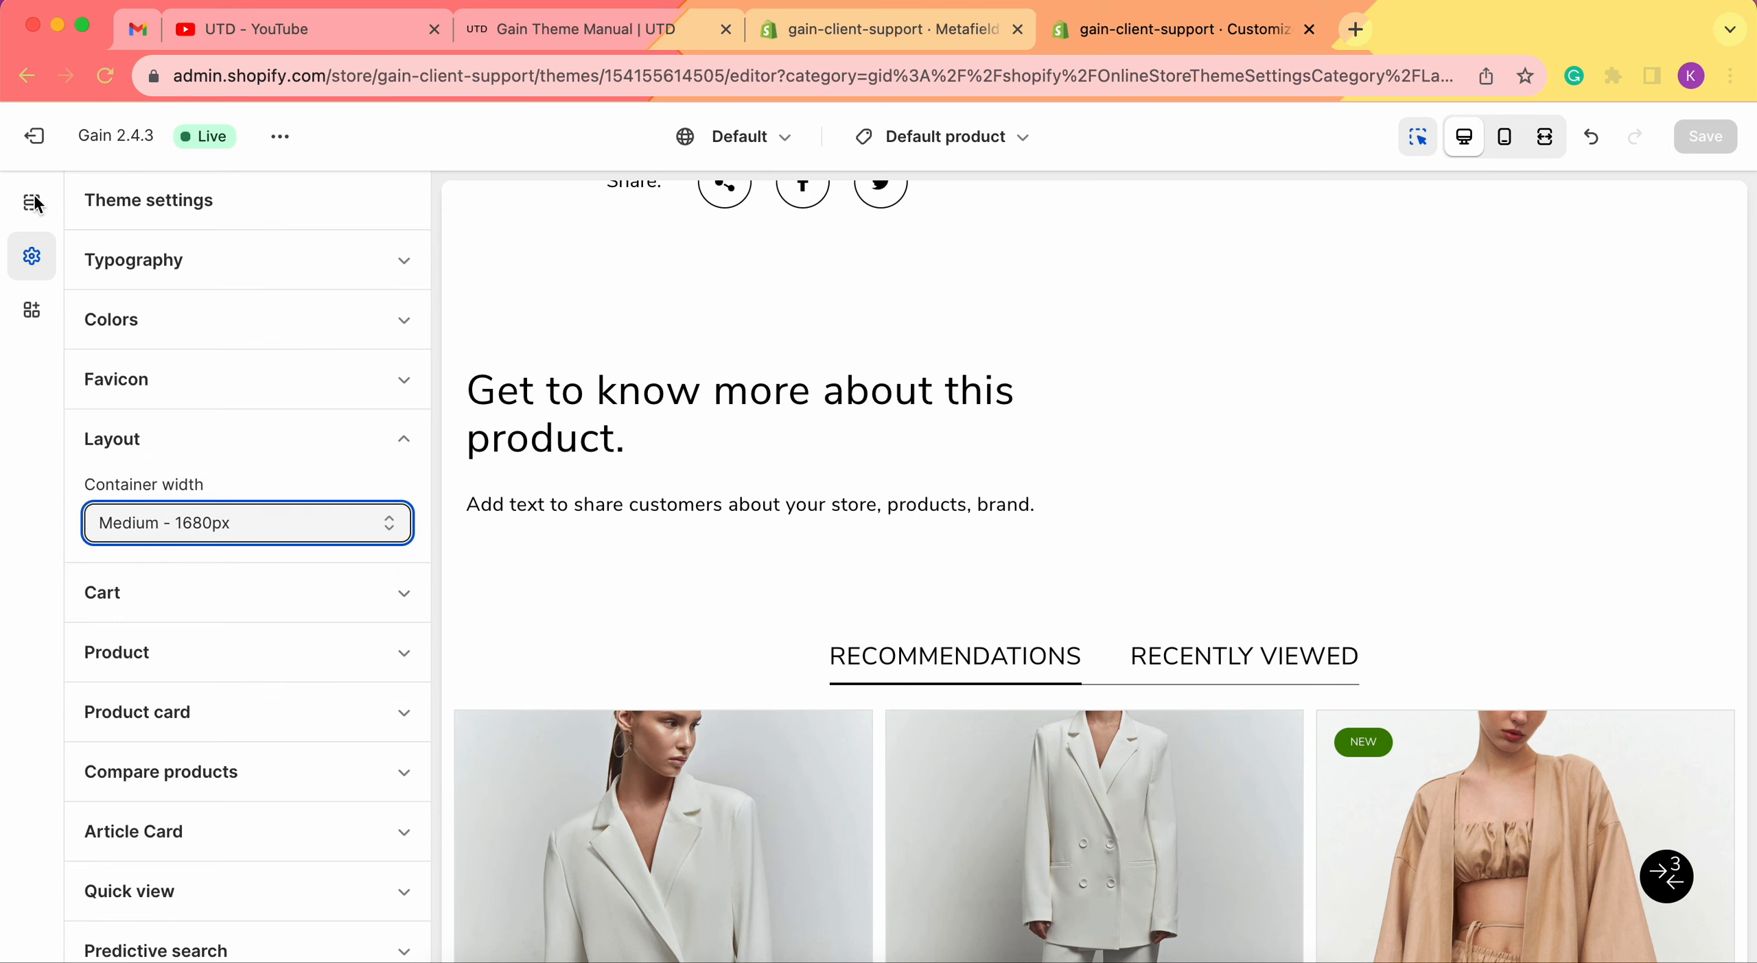
click(33, 204)
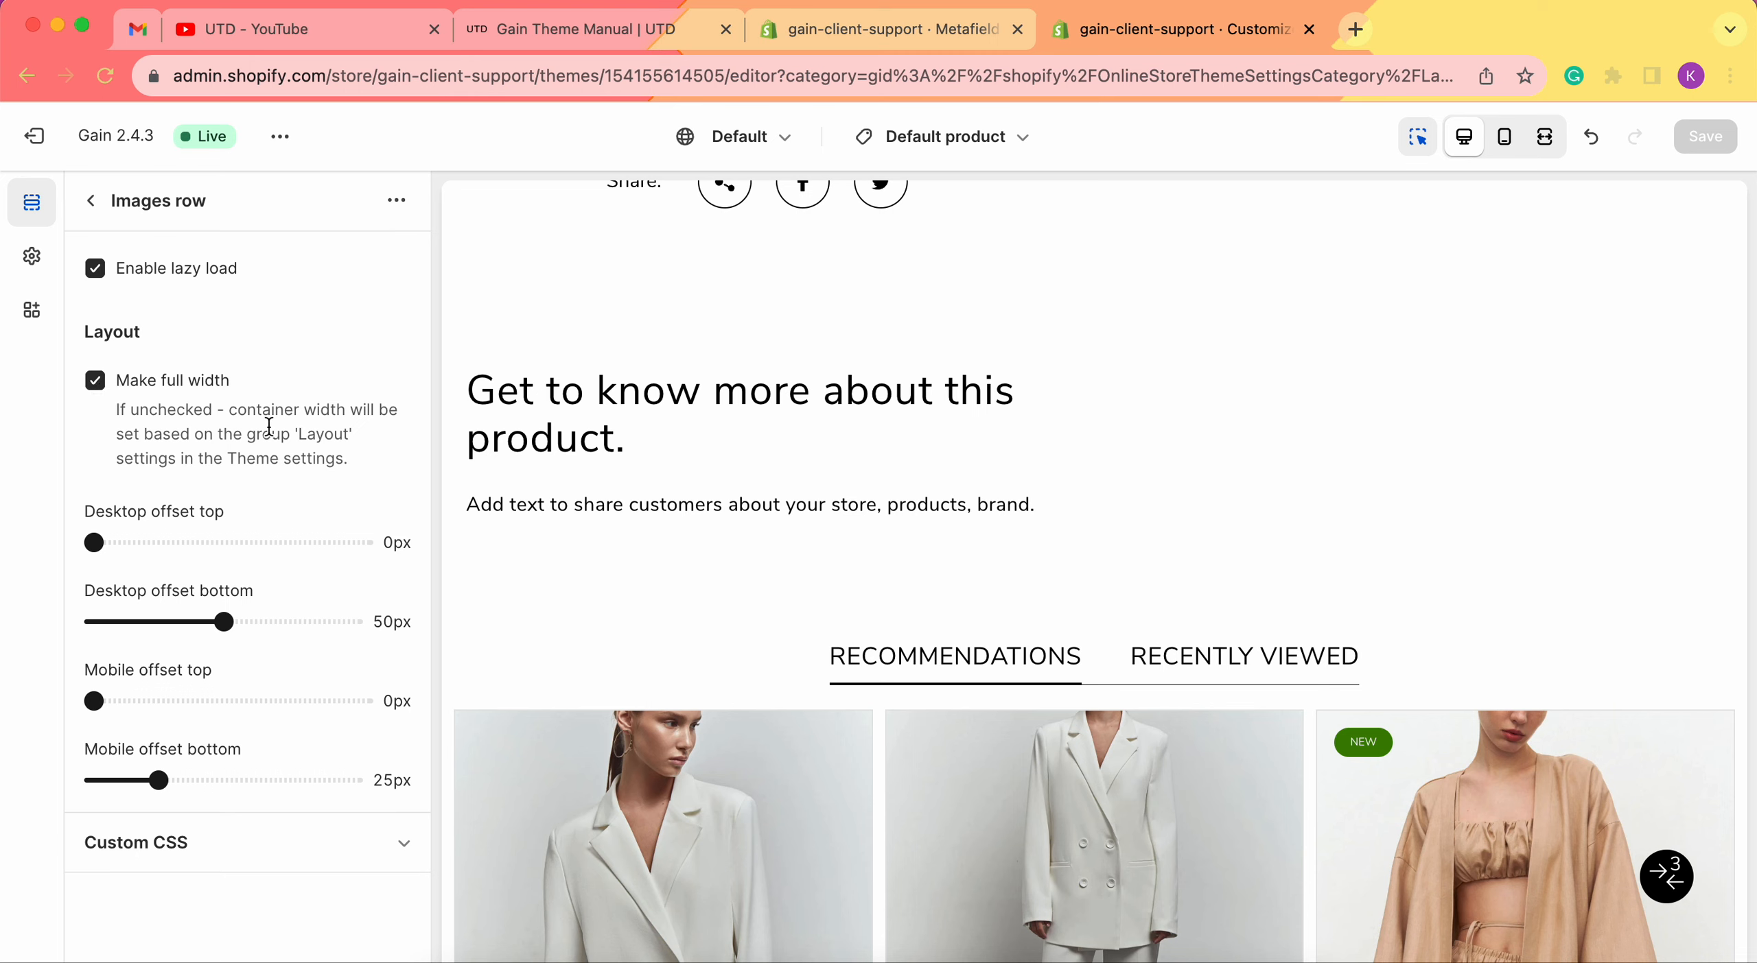
click(32, 257)
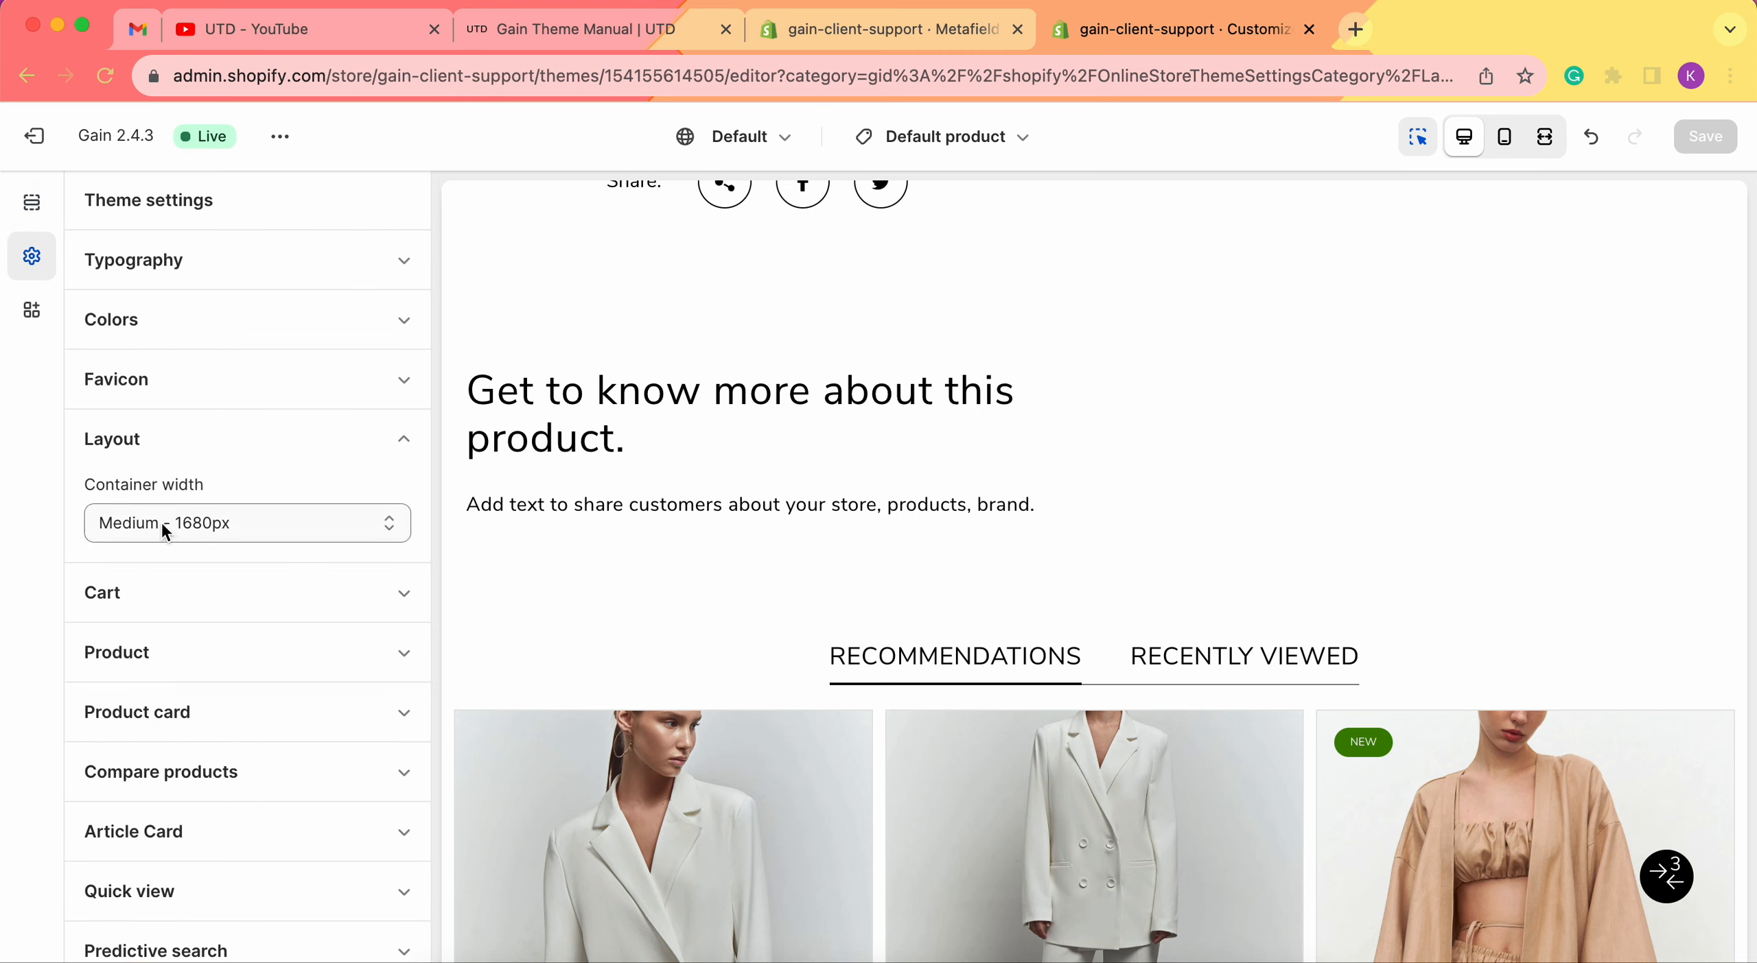
click(17, 204)
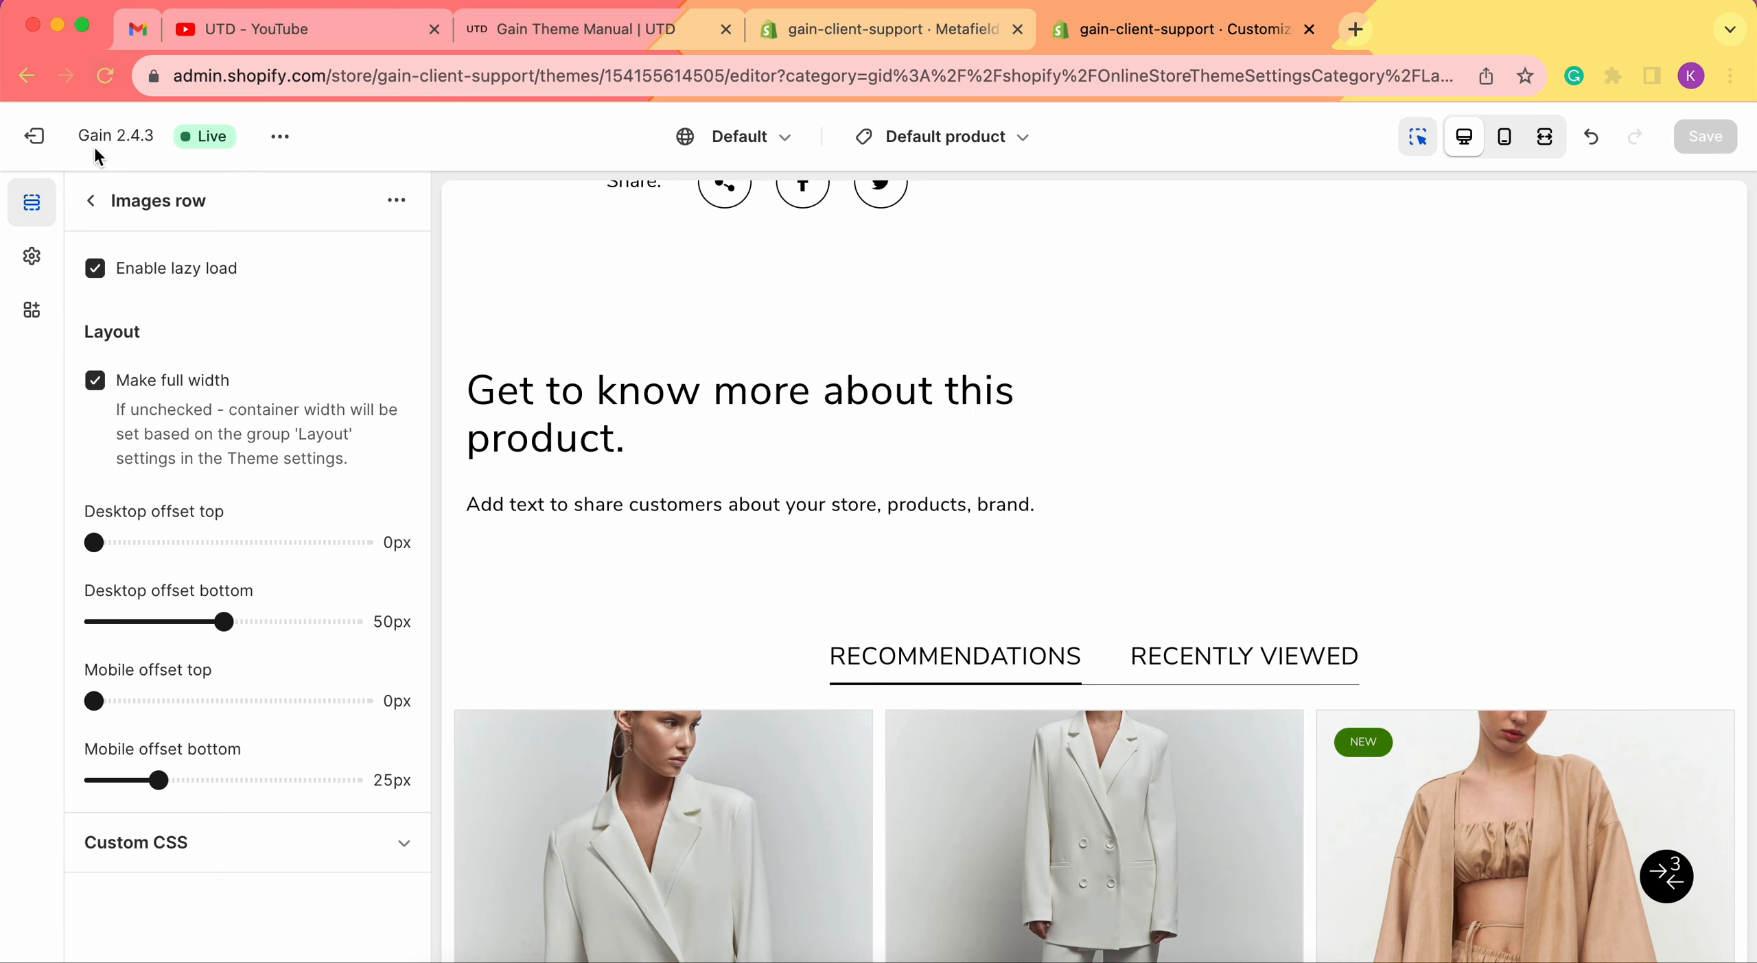
Back in the section list, add two Row image blocks under Images row.
click(91, 201)
scroll(227, 720, down, 3)
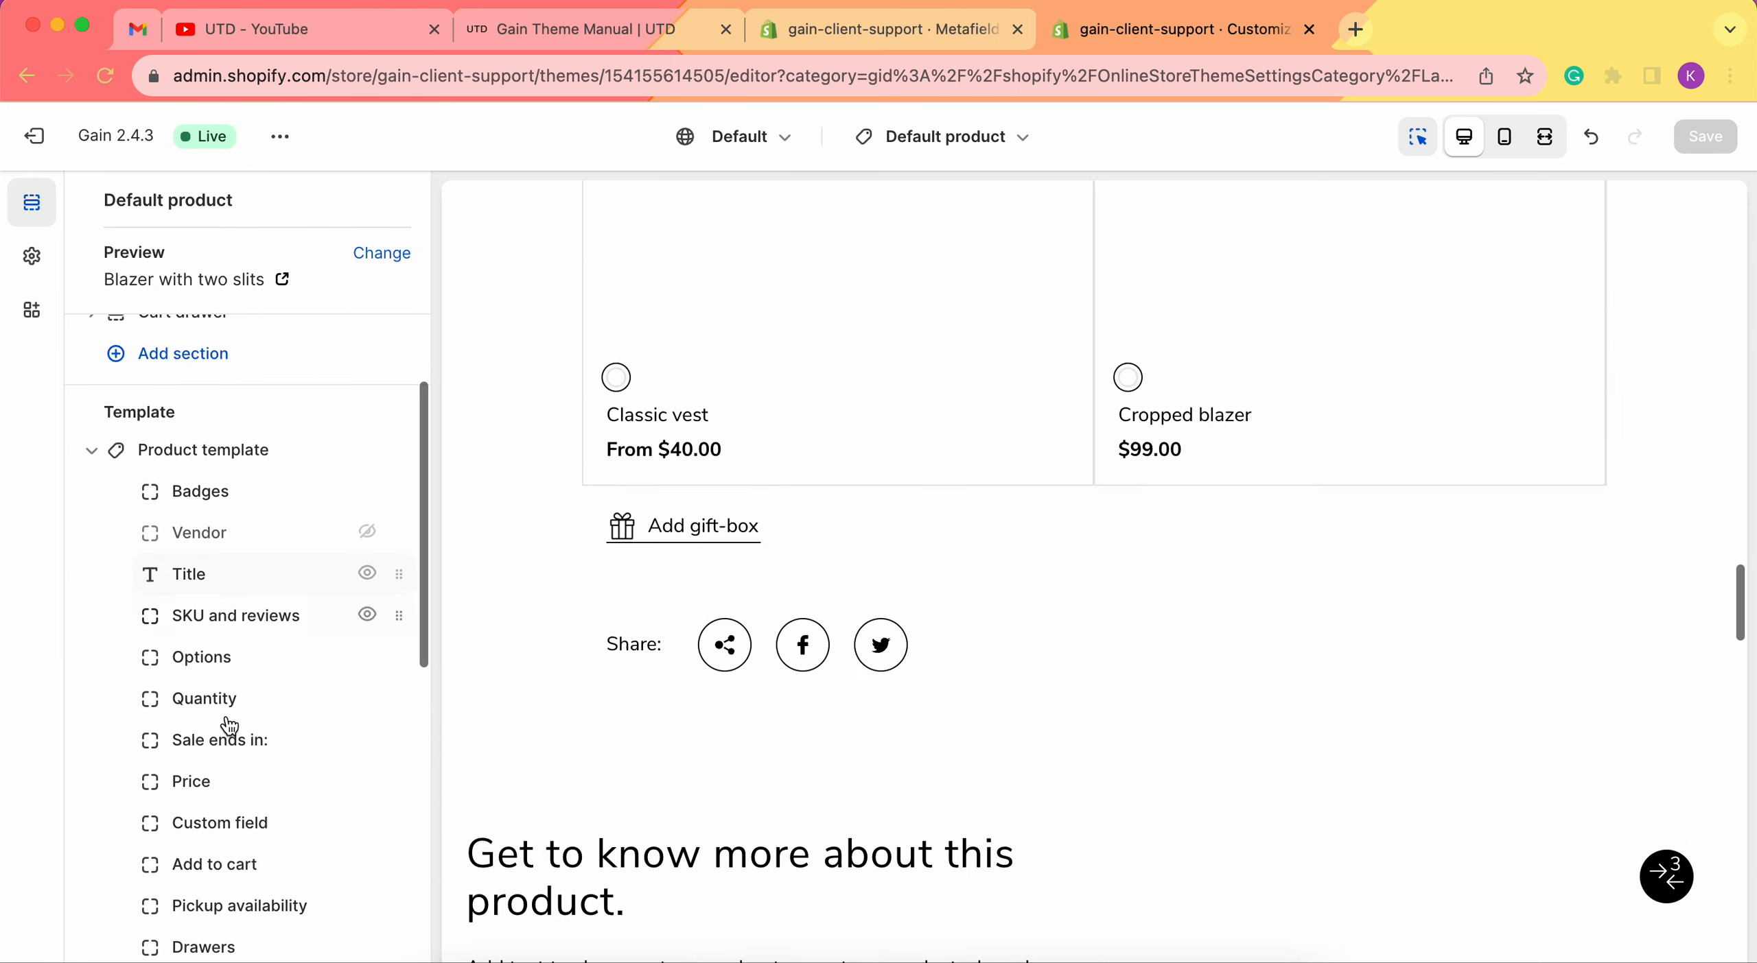
scroll(228, 726, down, 10)
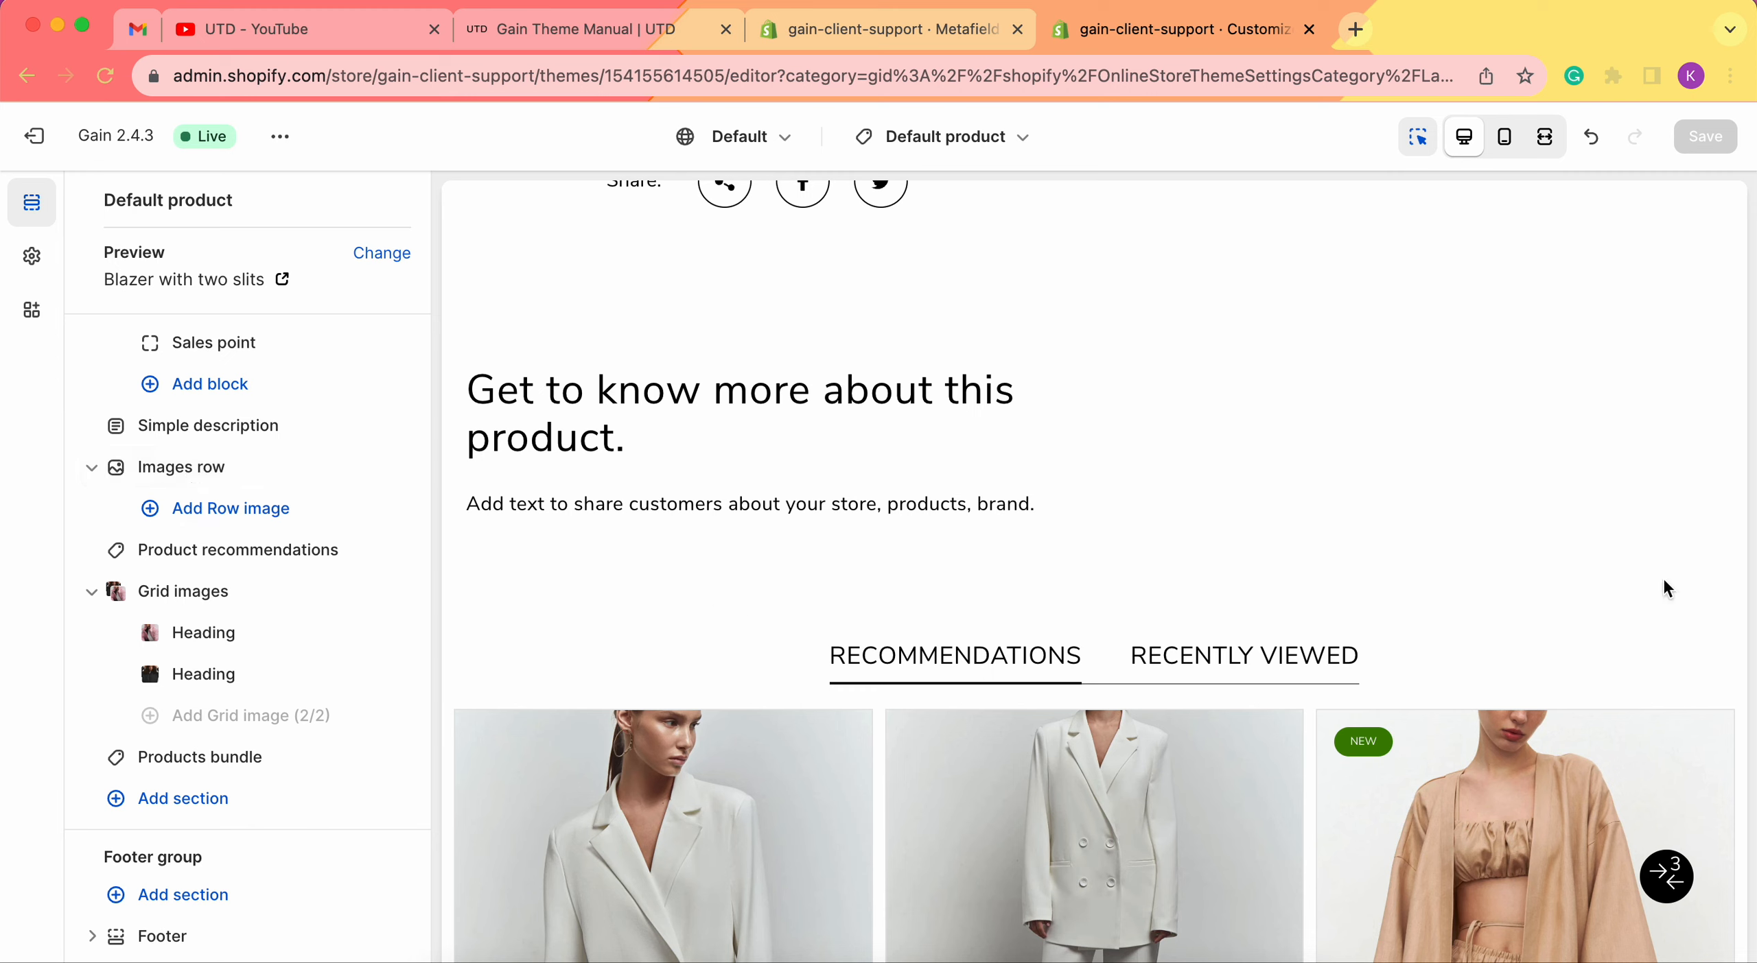
click(222, 522)
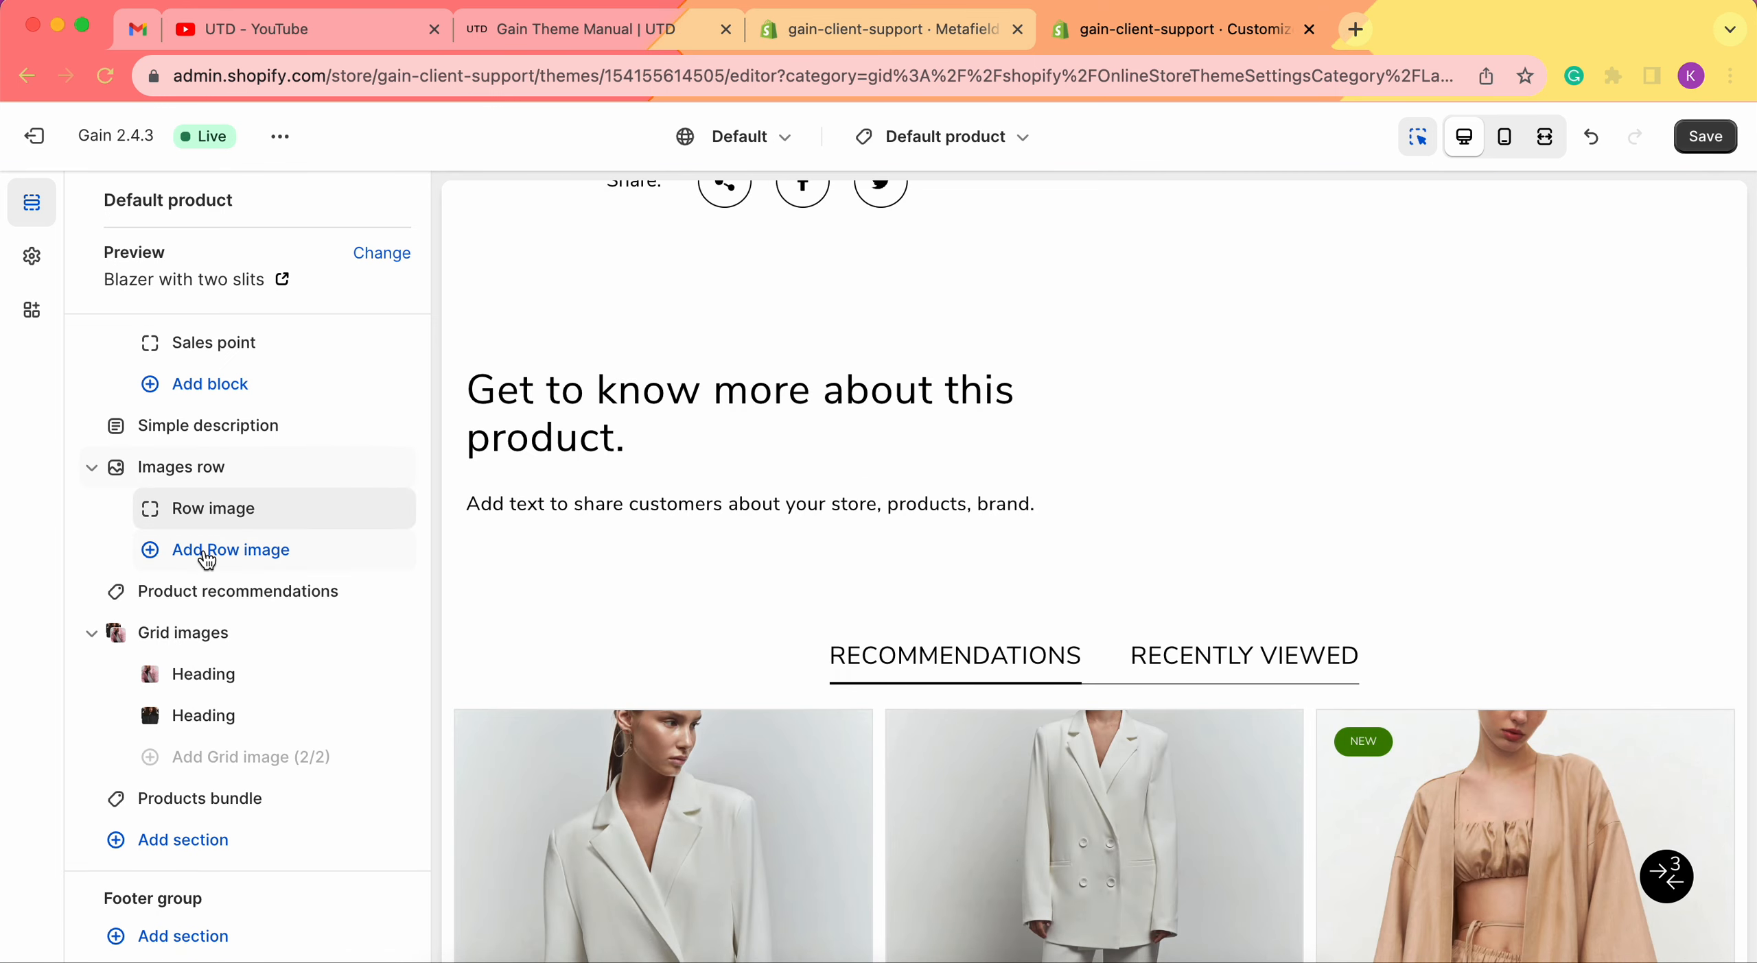
click(206, 555)
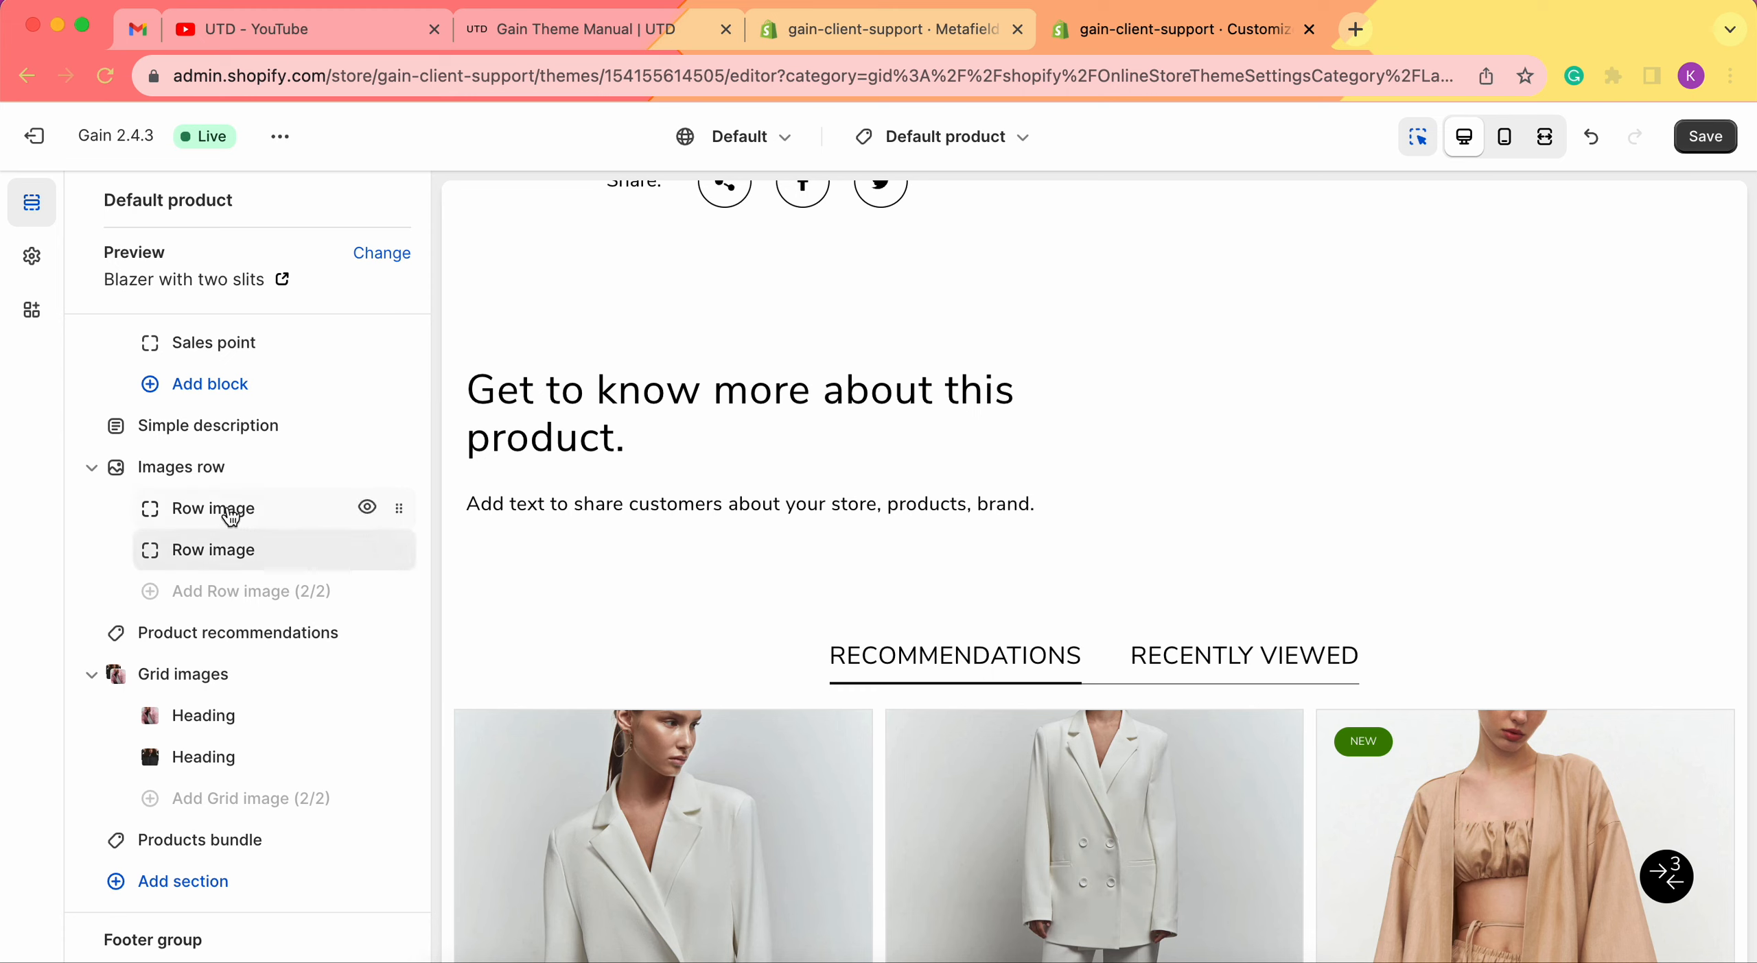
Give the first Row image block the black-jacket image shoot24371_1.
click(230, 516)
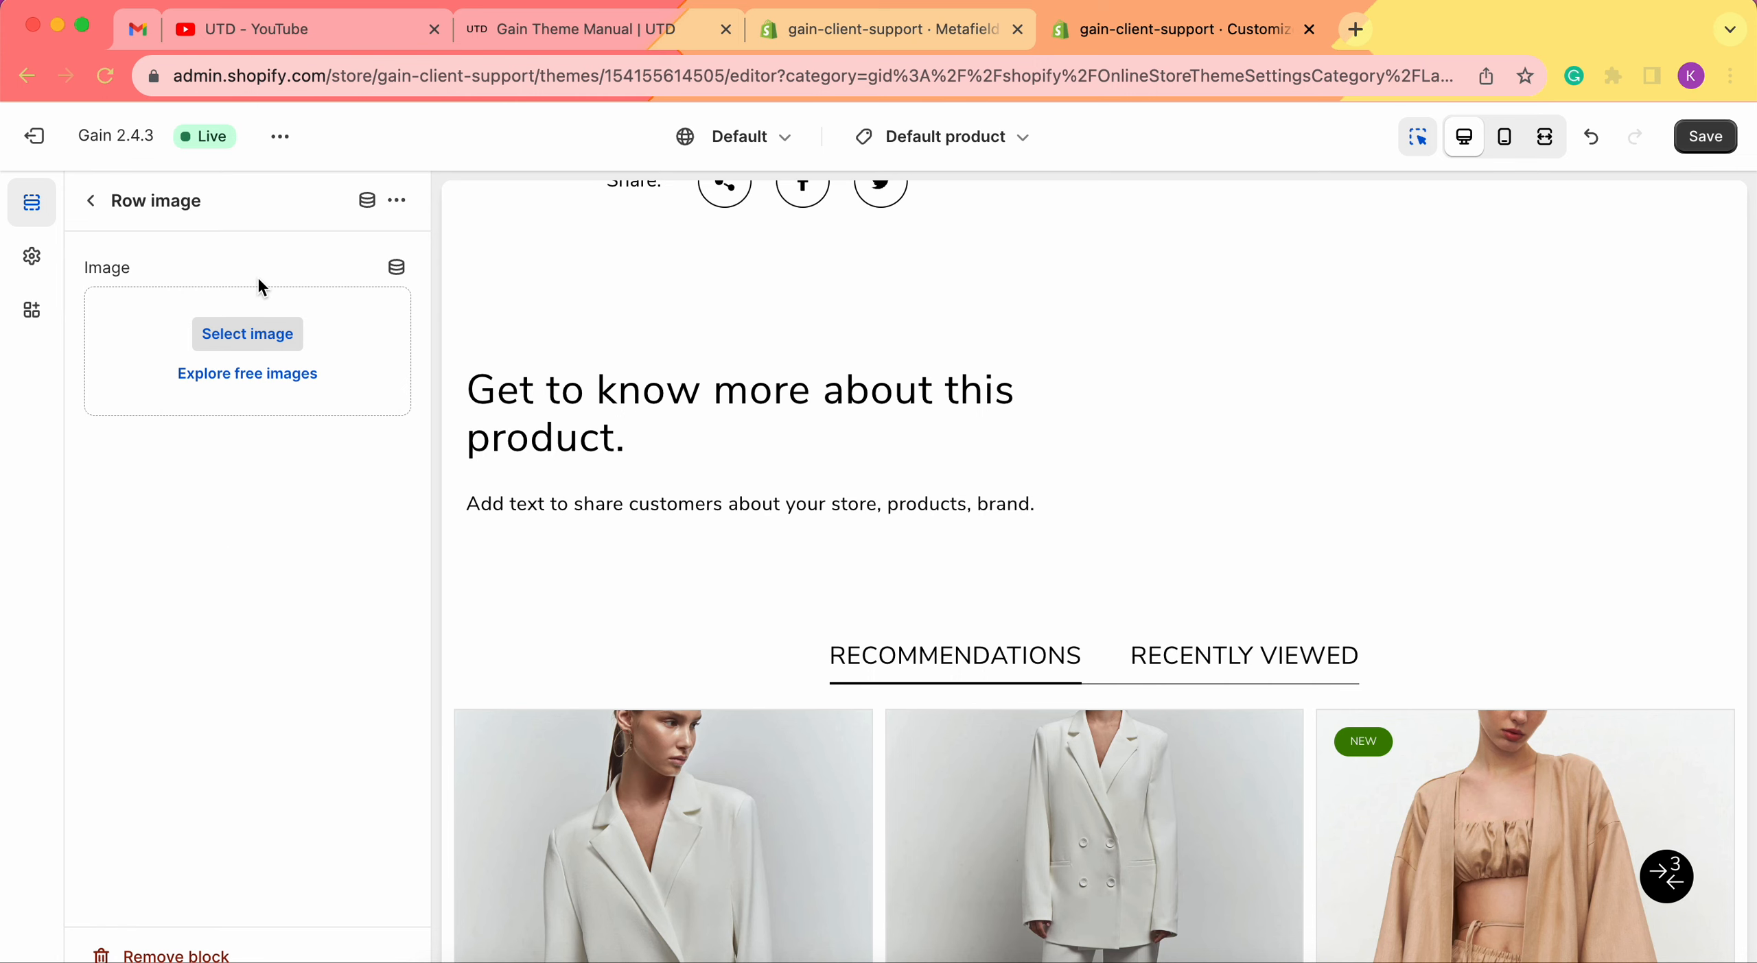
click(267, 341)
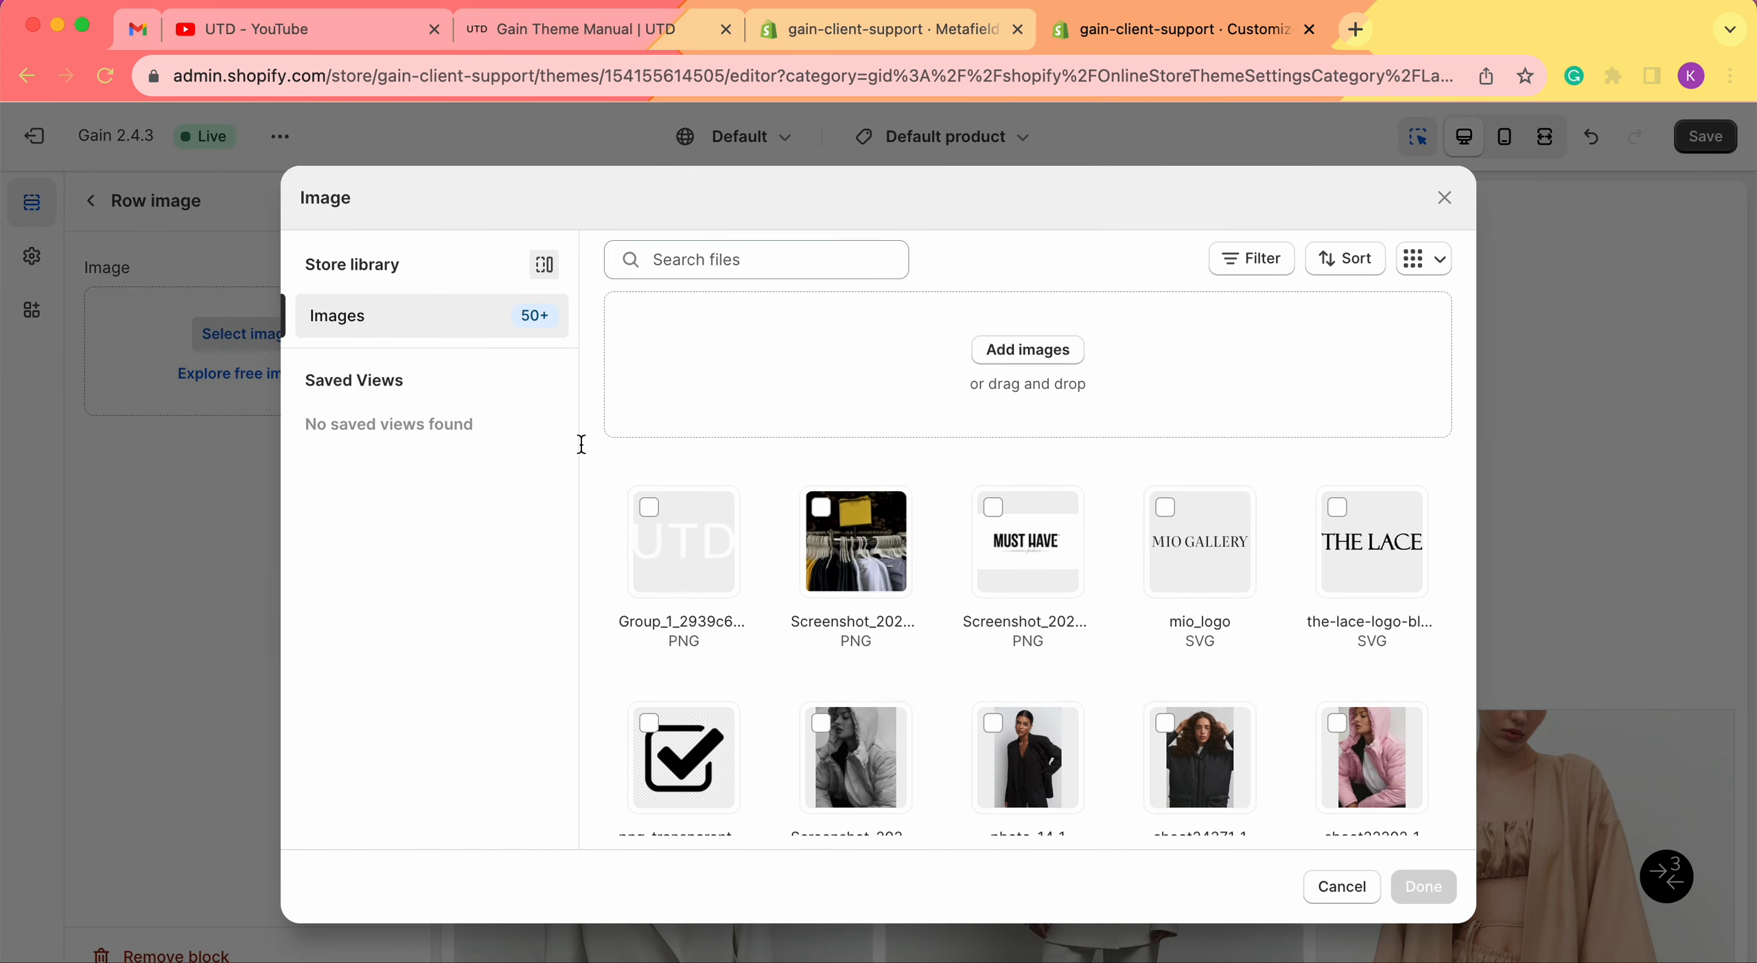
scroll(961, 521, down, 2)
click(1195, 678)
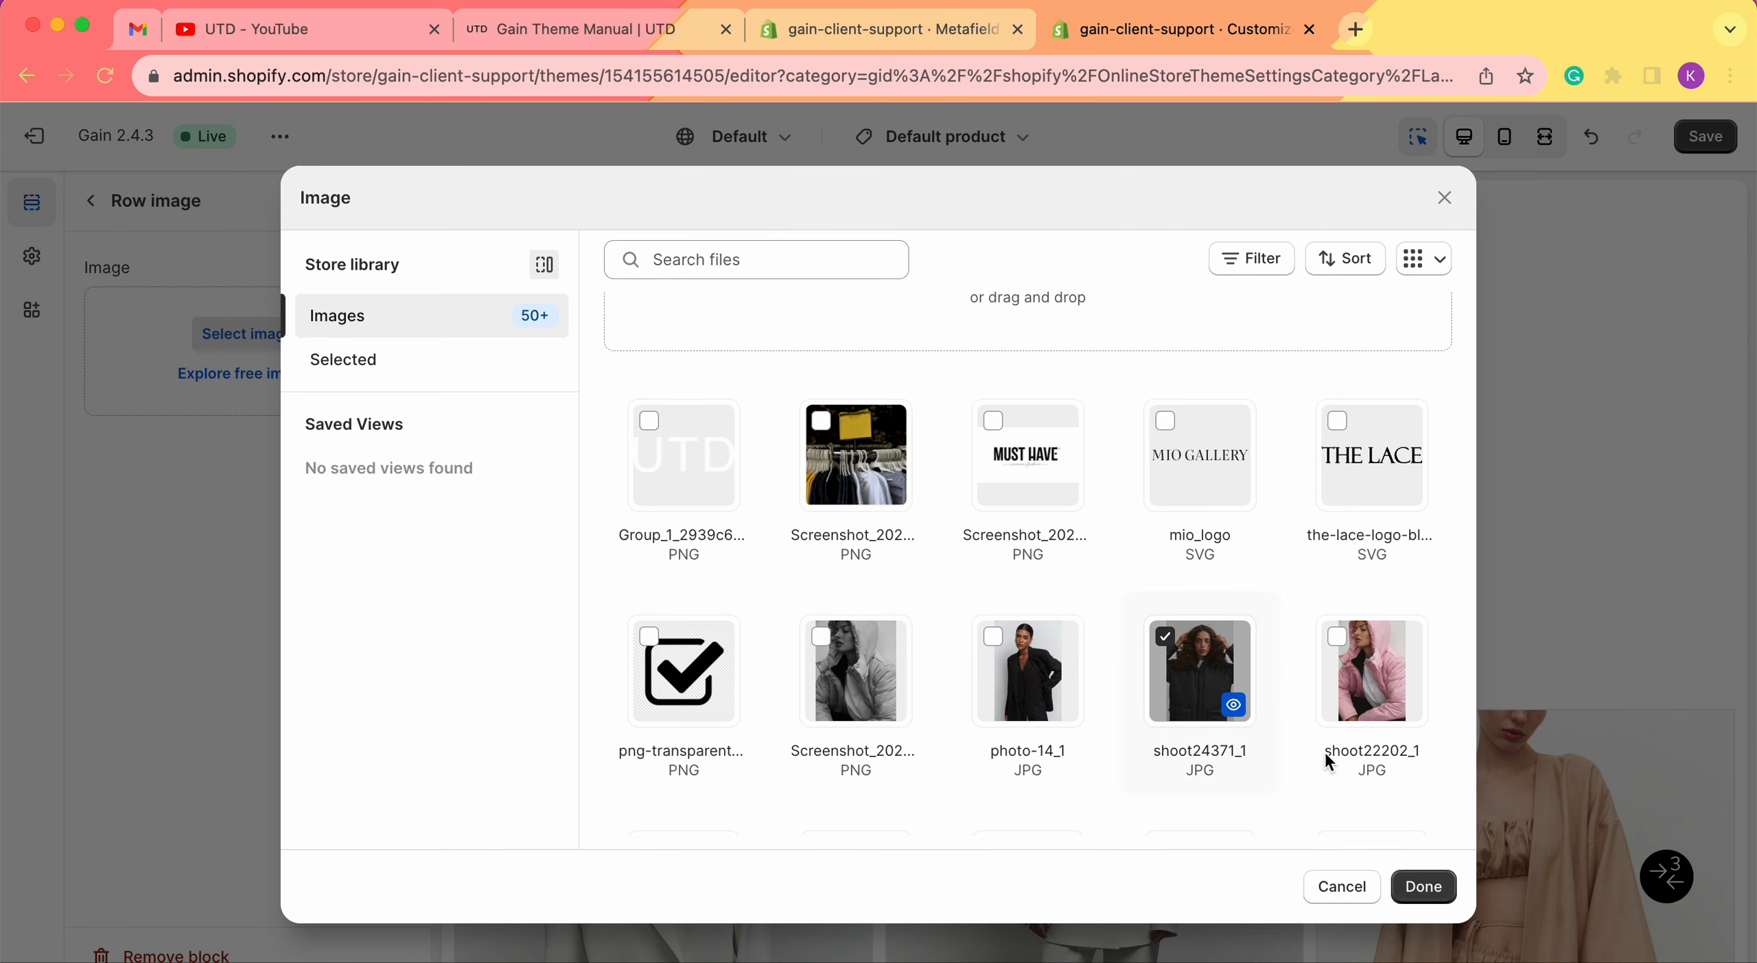
click(1426, 892)
click(92, 213)
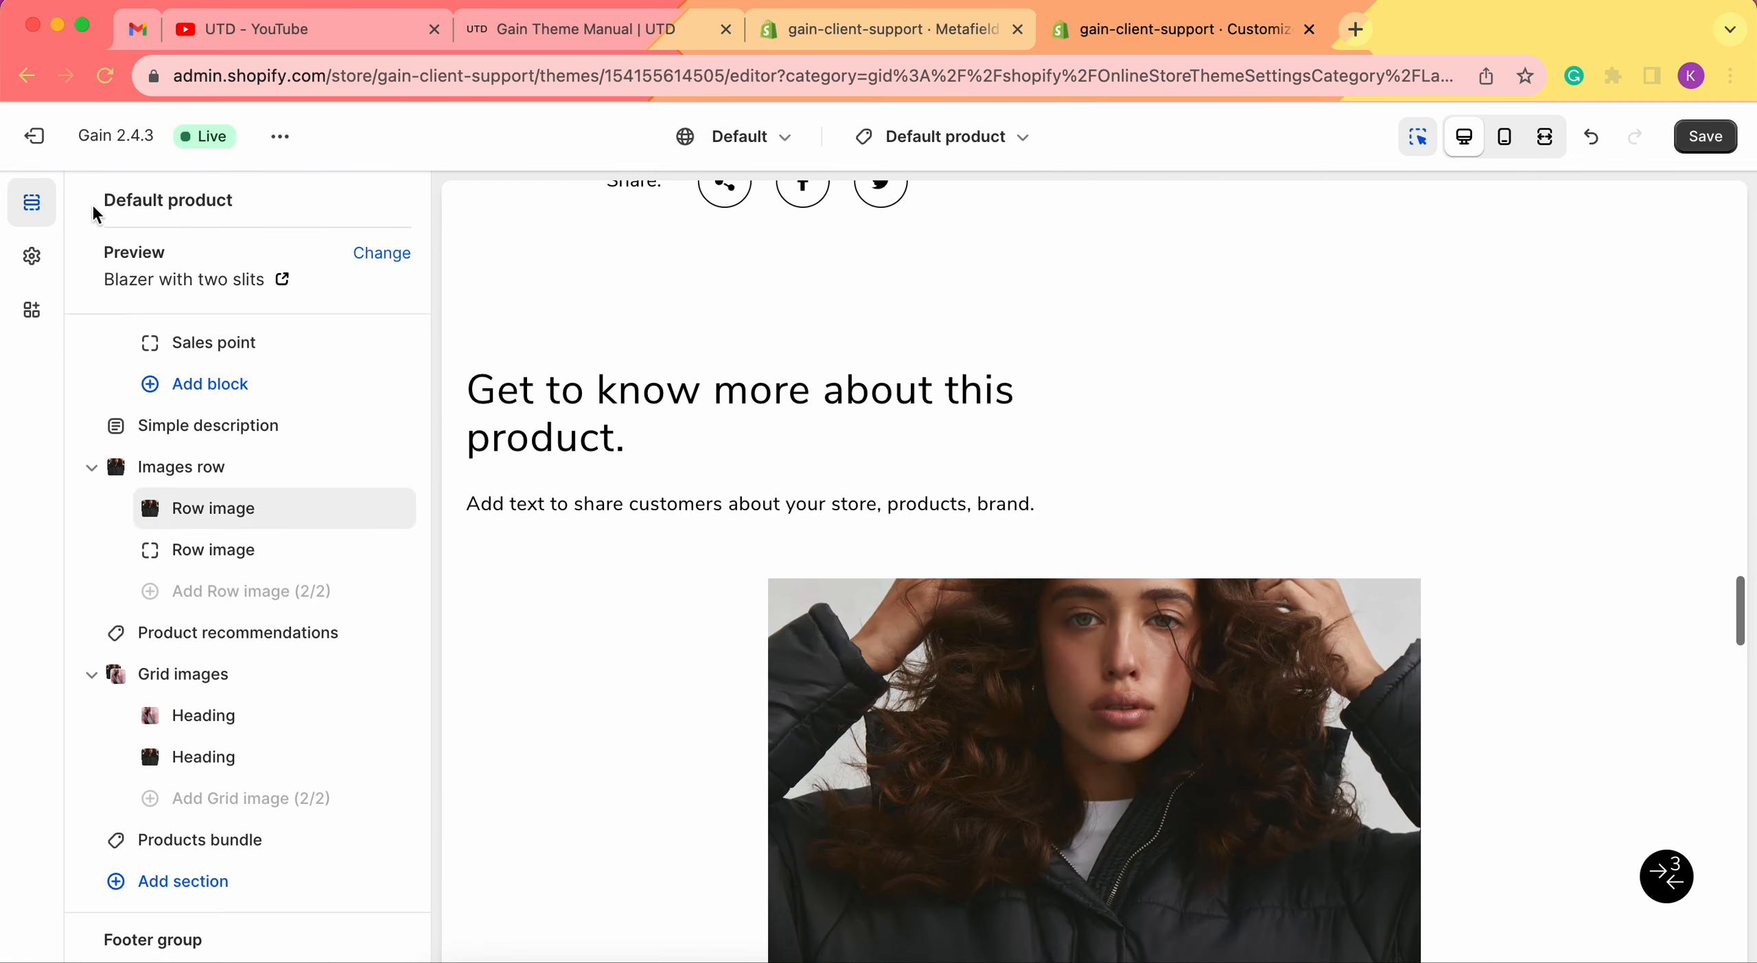
Give the second Row image block the pink-jacket image shoot22202_1.
click(185, 549)
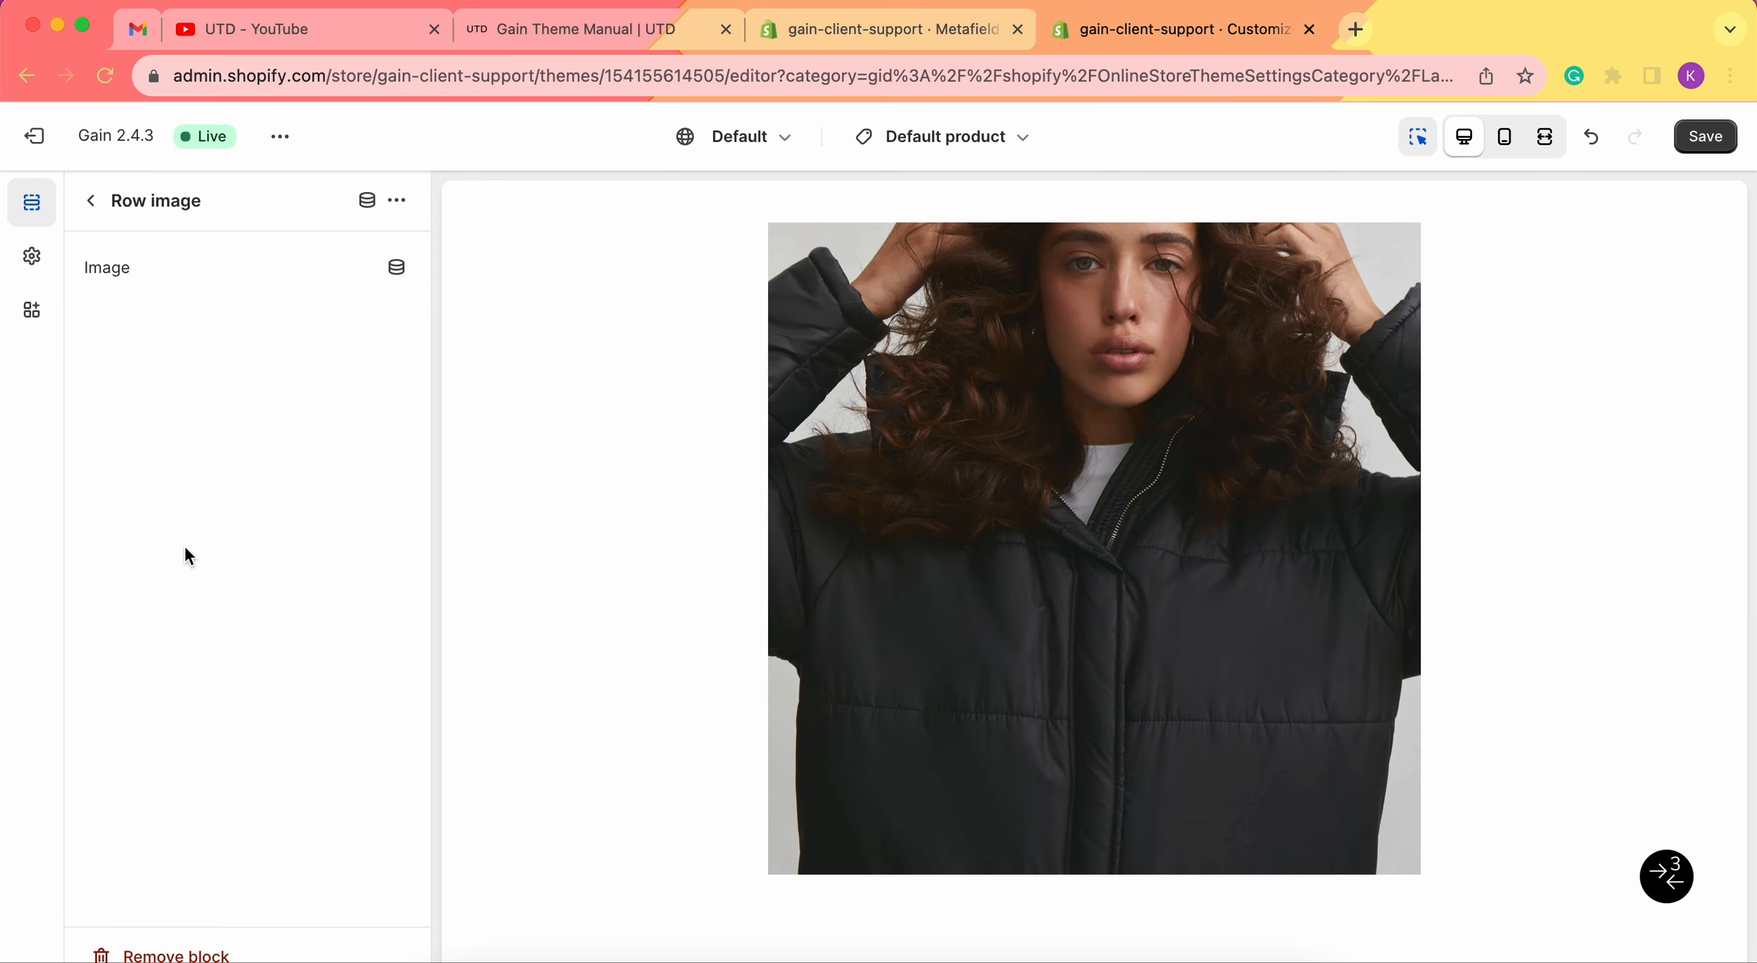
click(257, 336)
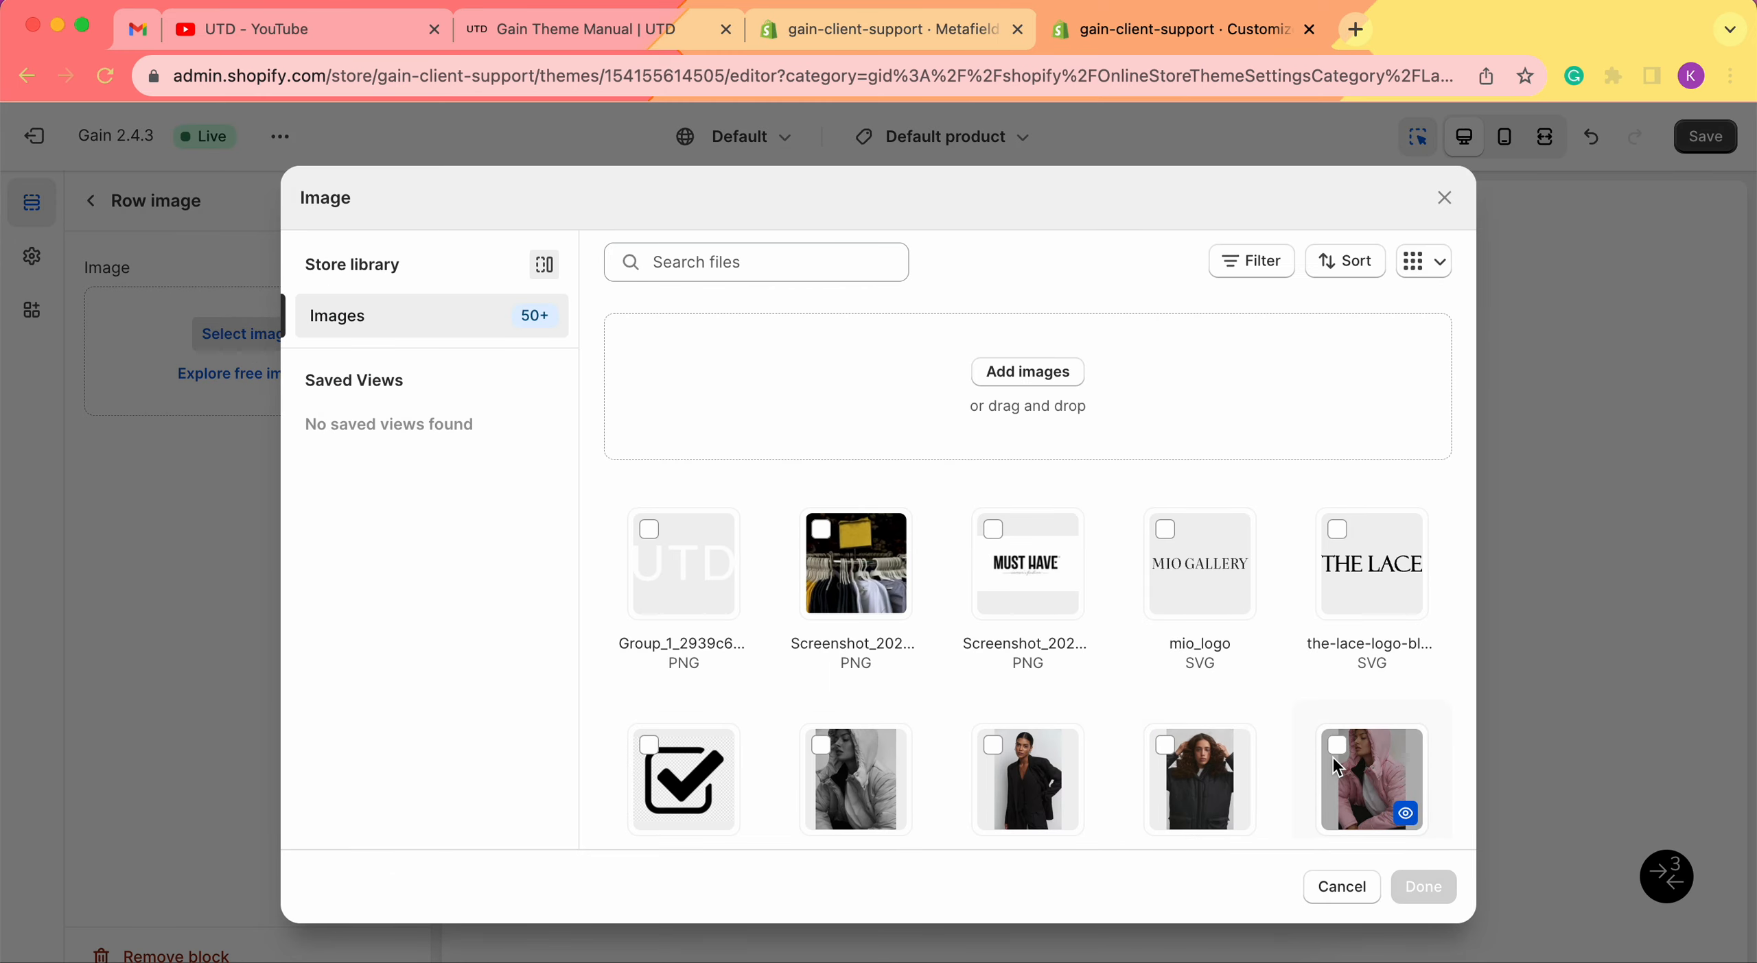
click(1335, 755)
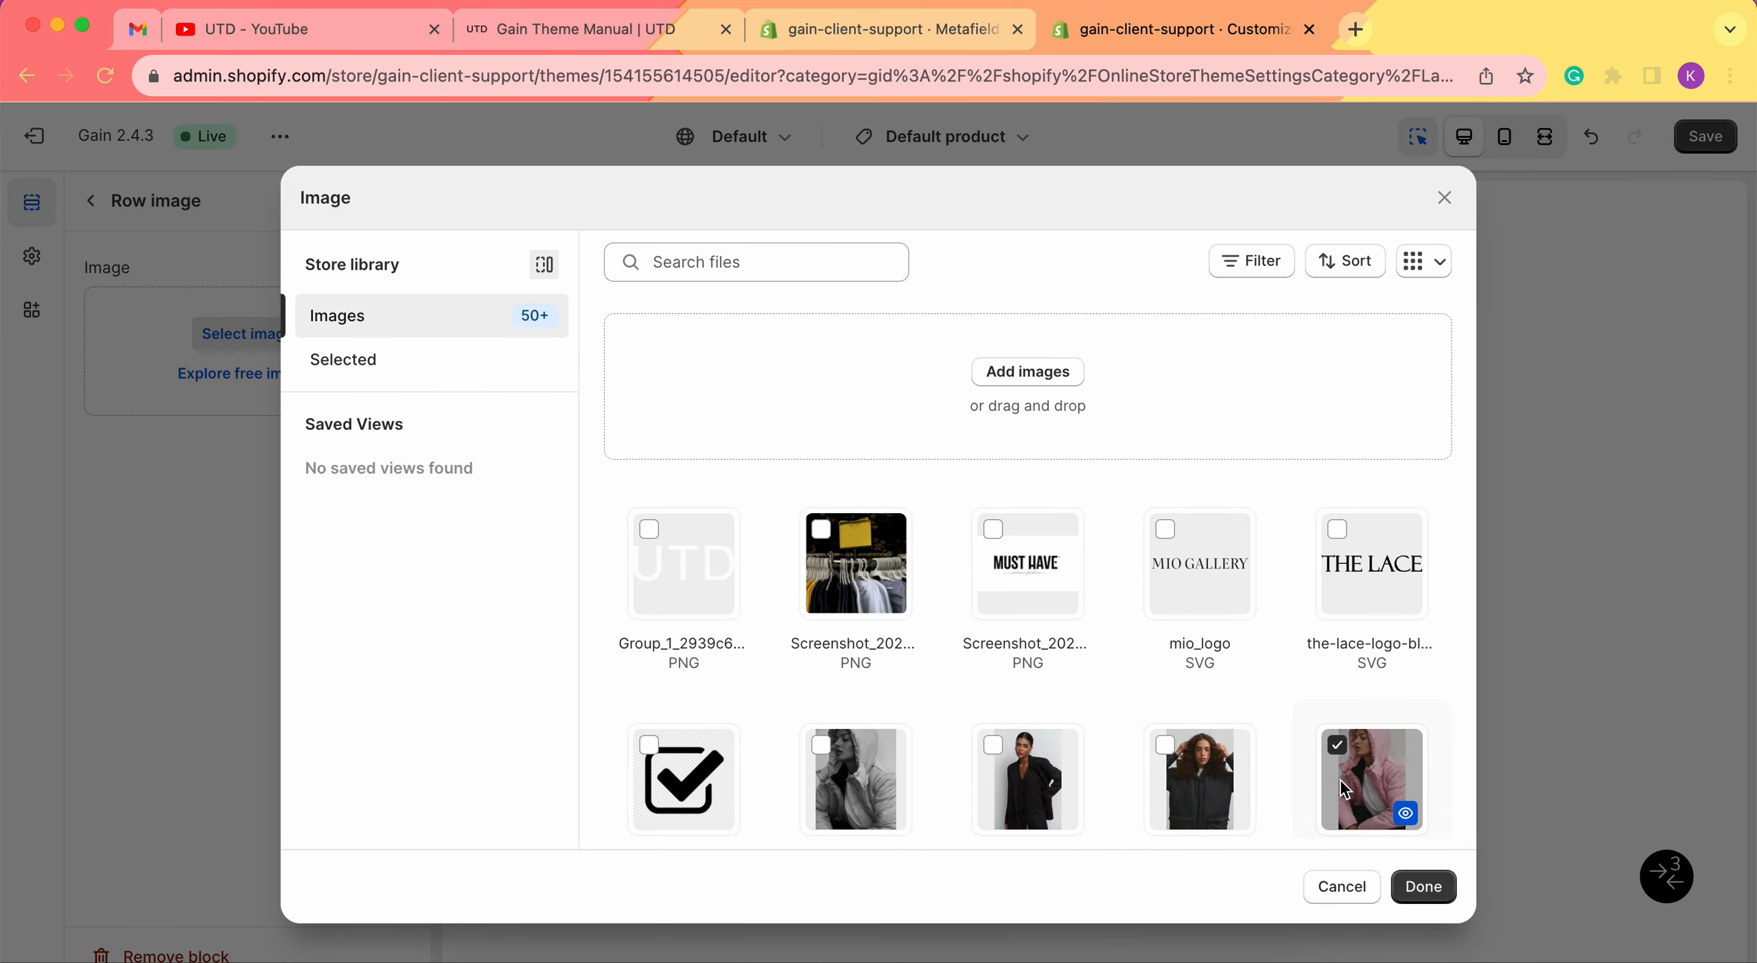
click(1424, 888)
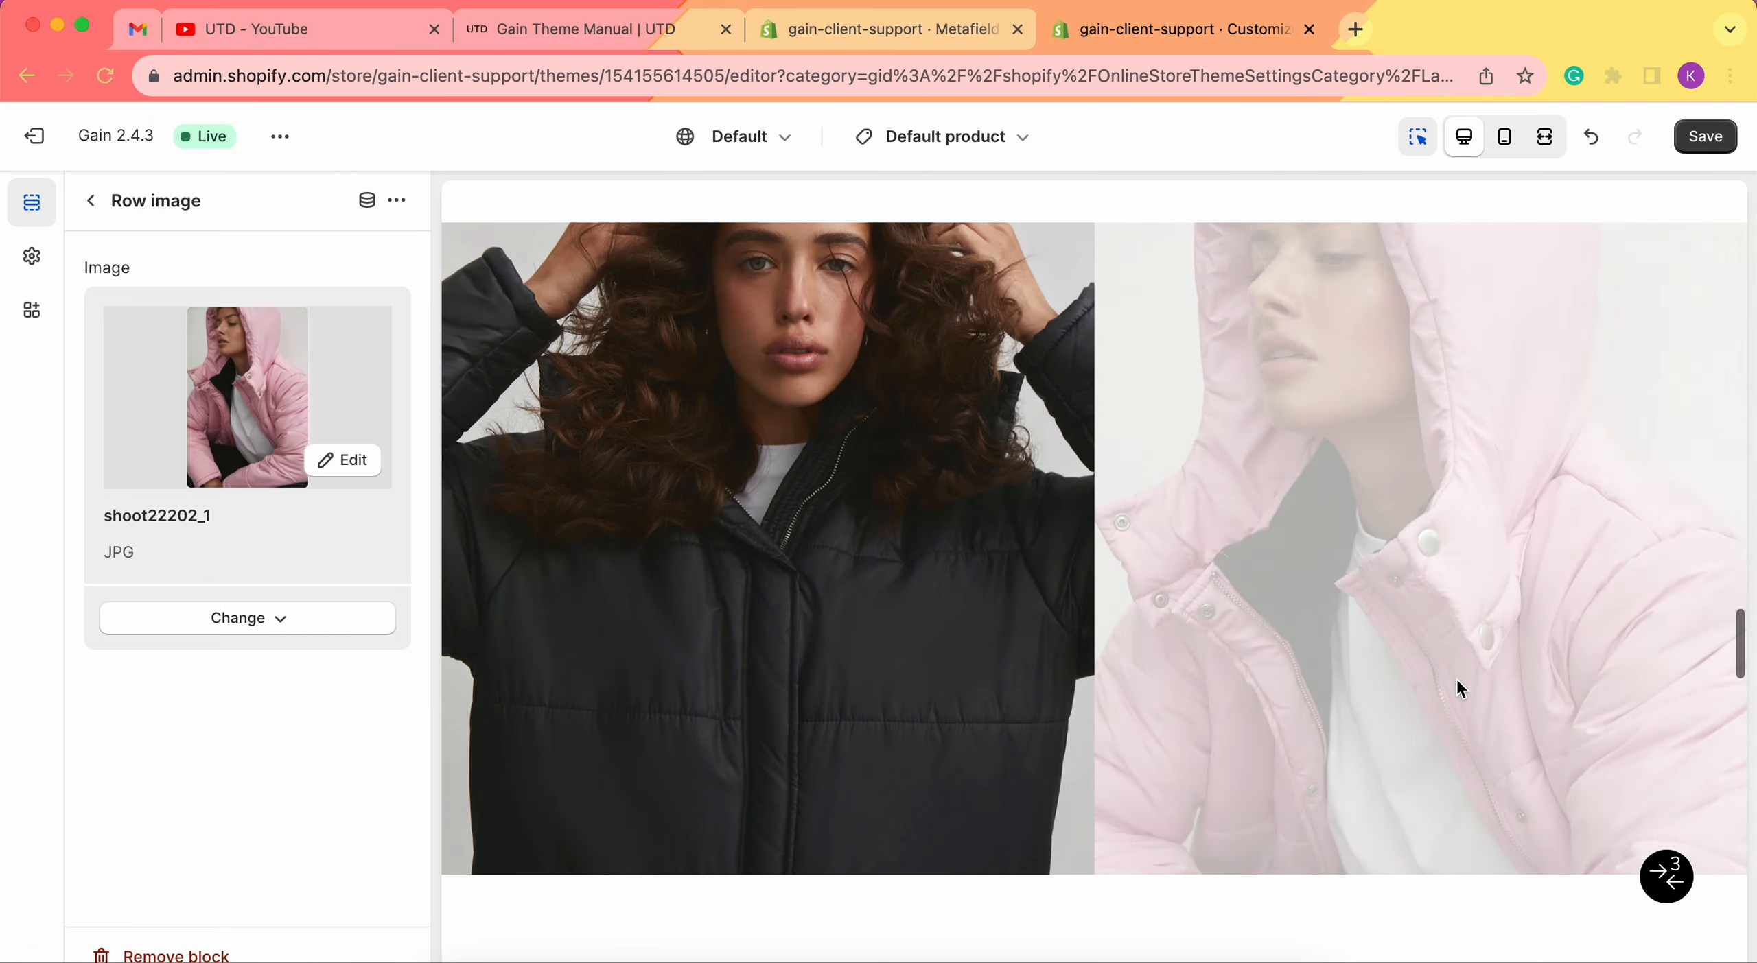
scroll(1373, 466, up, 4)
scroll(1374, 467, down, 5)
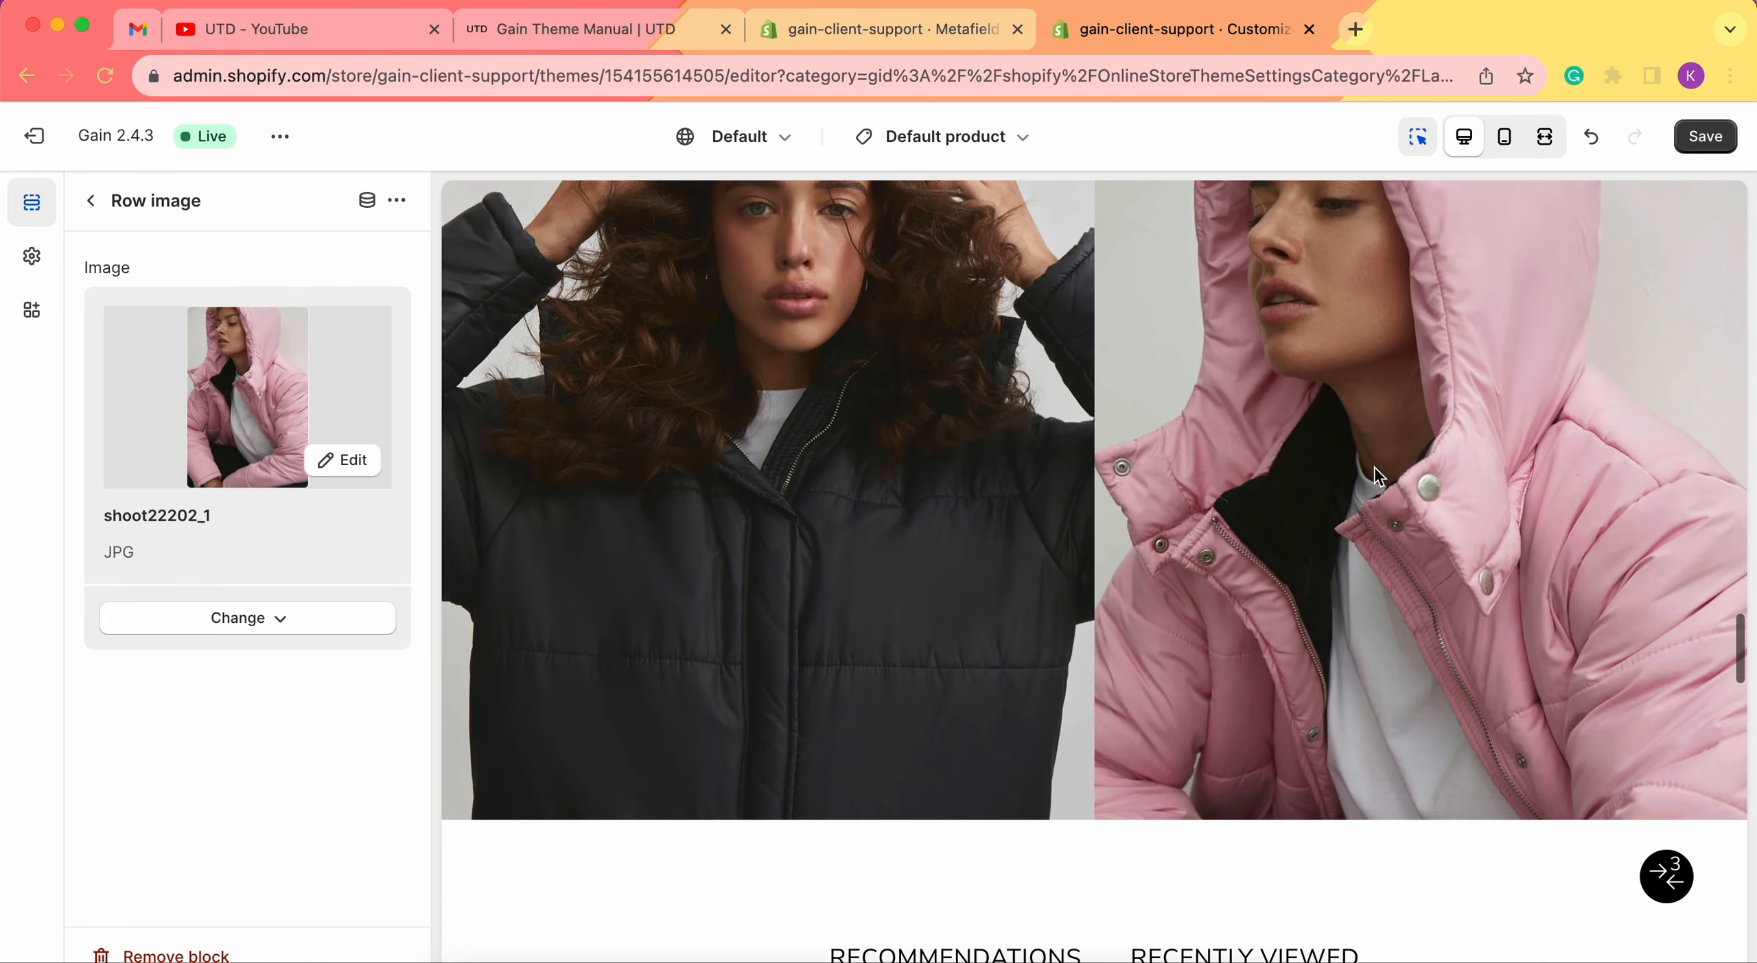
scroll(1374, 473, up, 3)
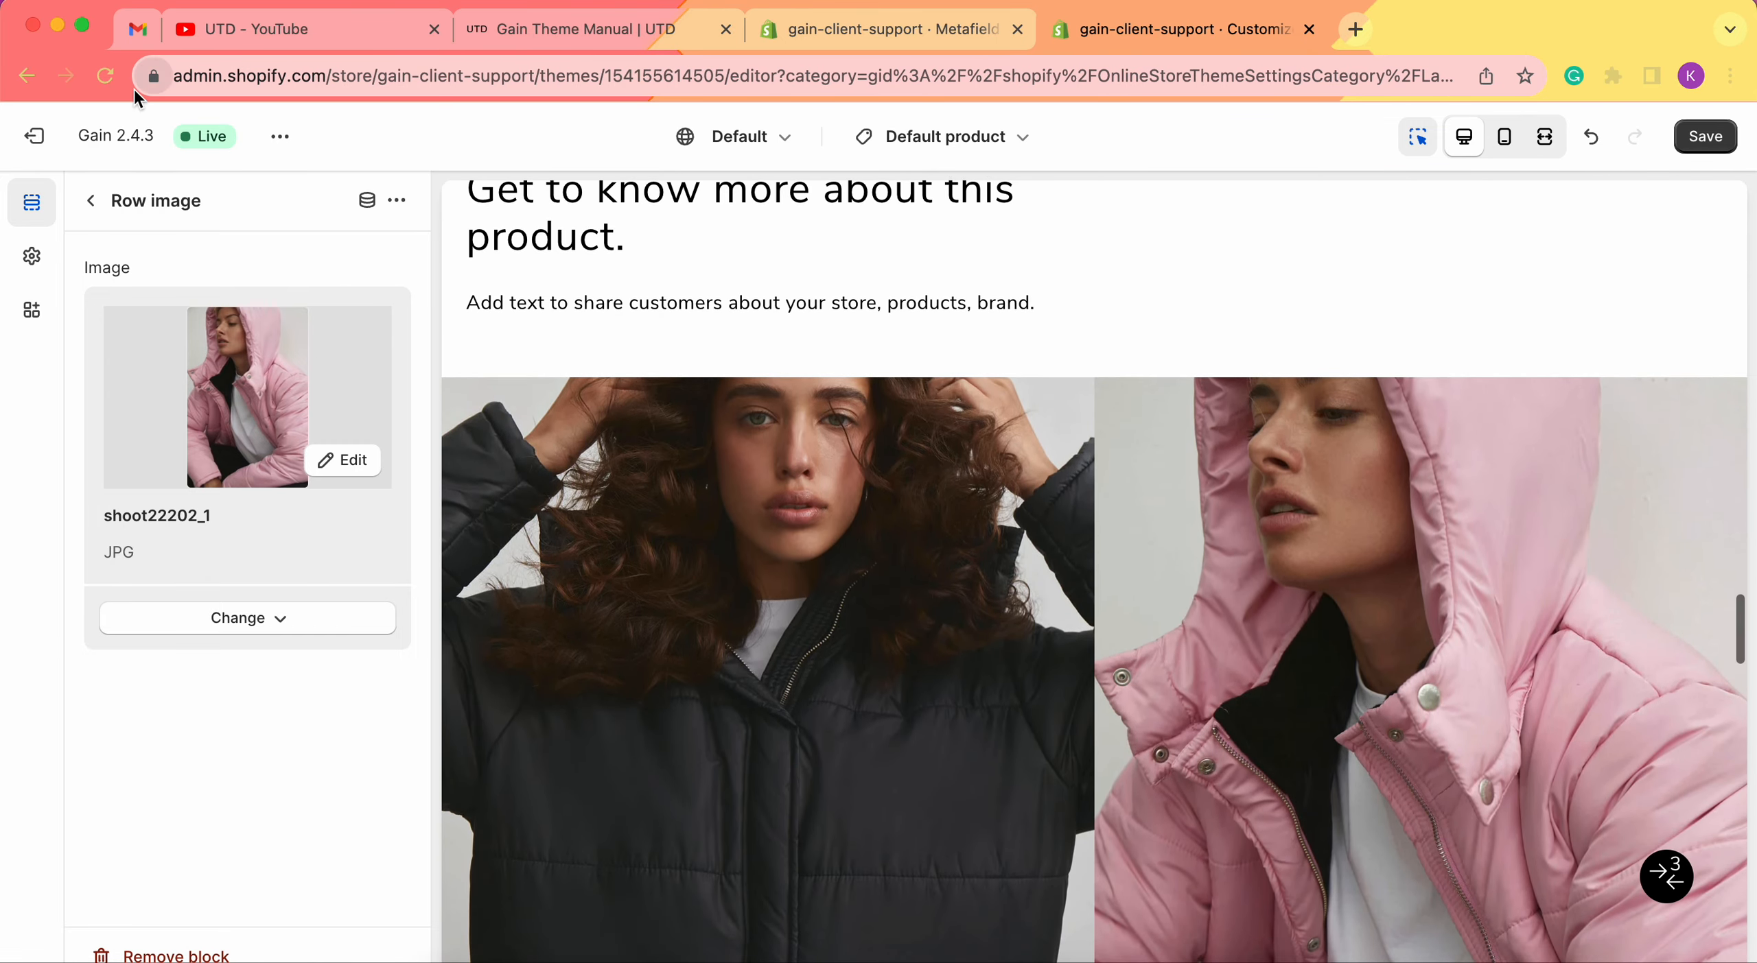
click(90, 201)
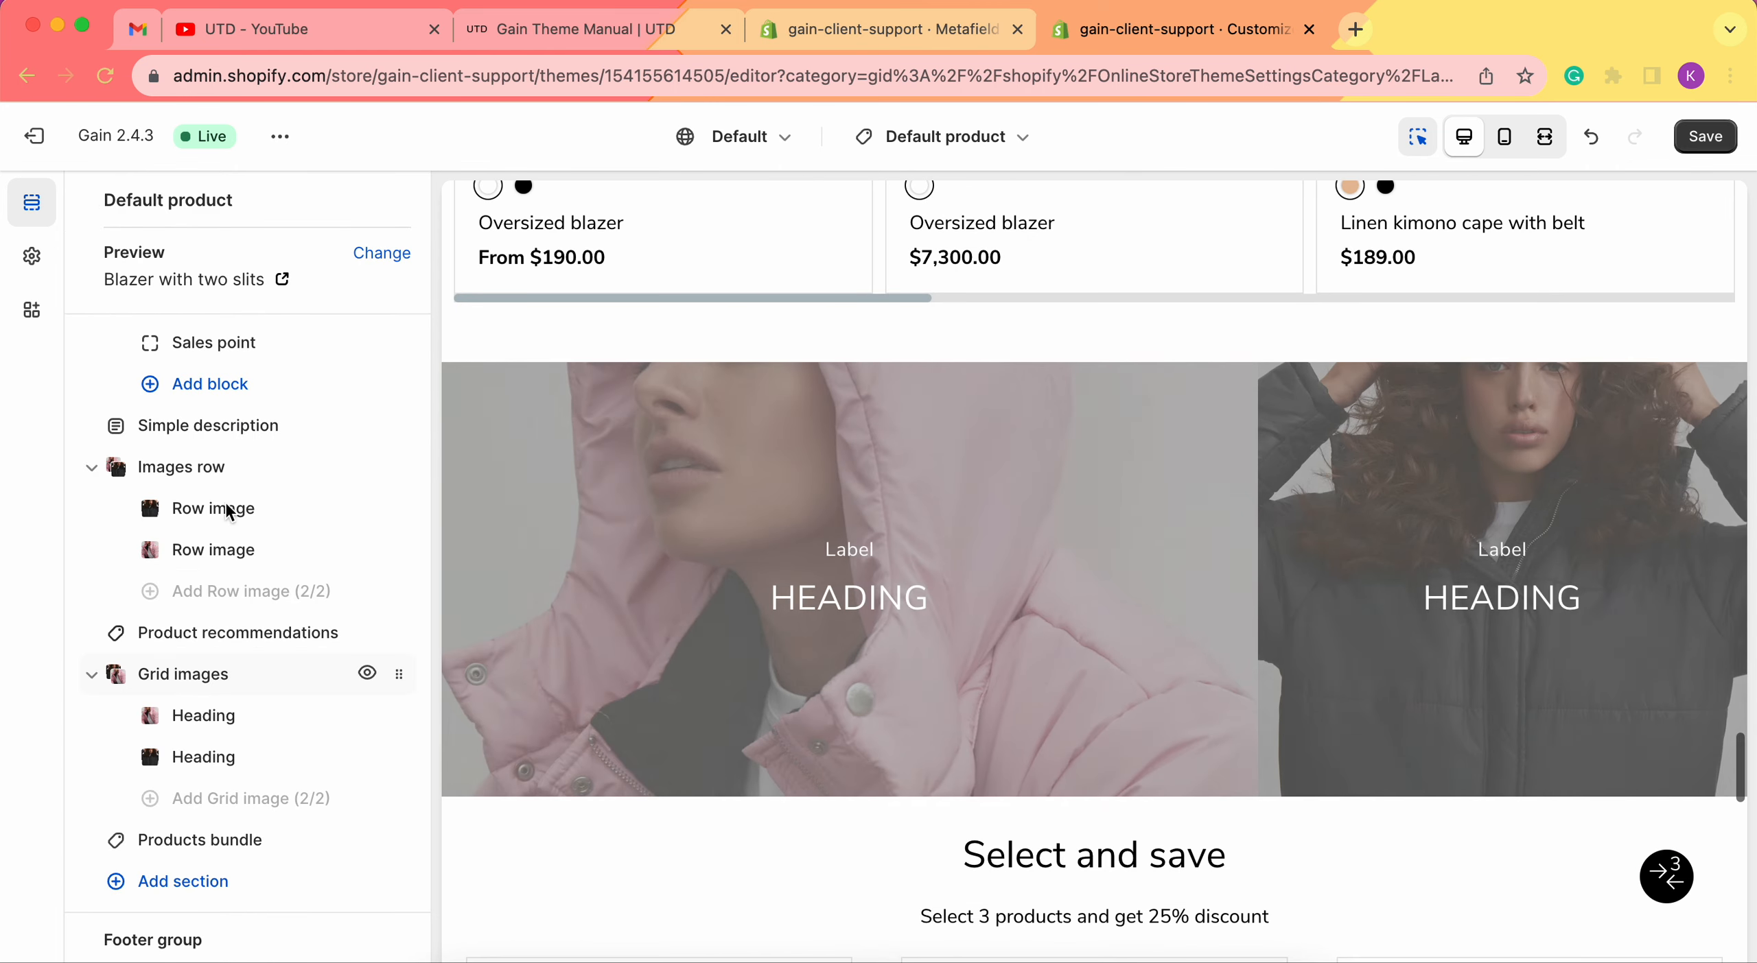
In Images row settings, reset the desktop top and bottom offsets to 0px.
mouse_move(204, 467)
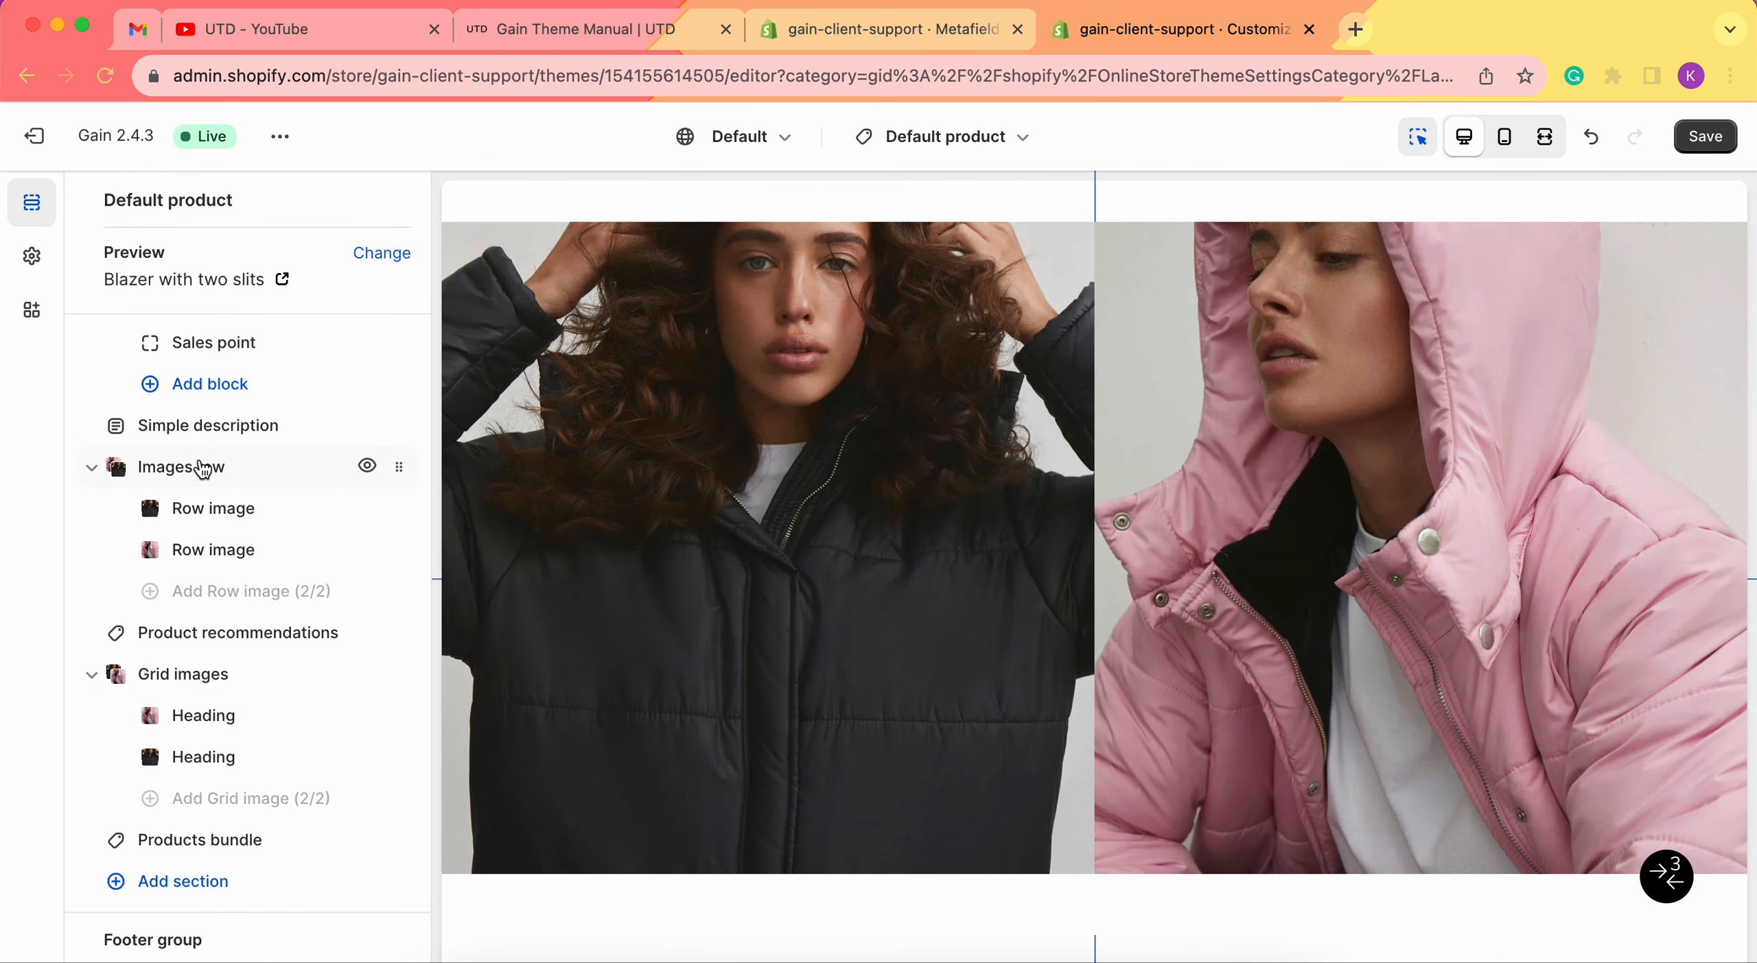
click(202, 468)
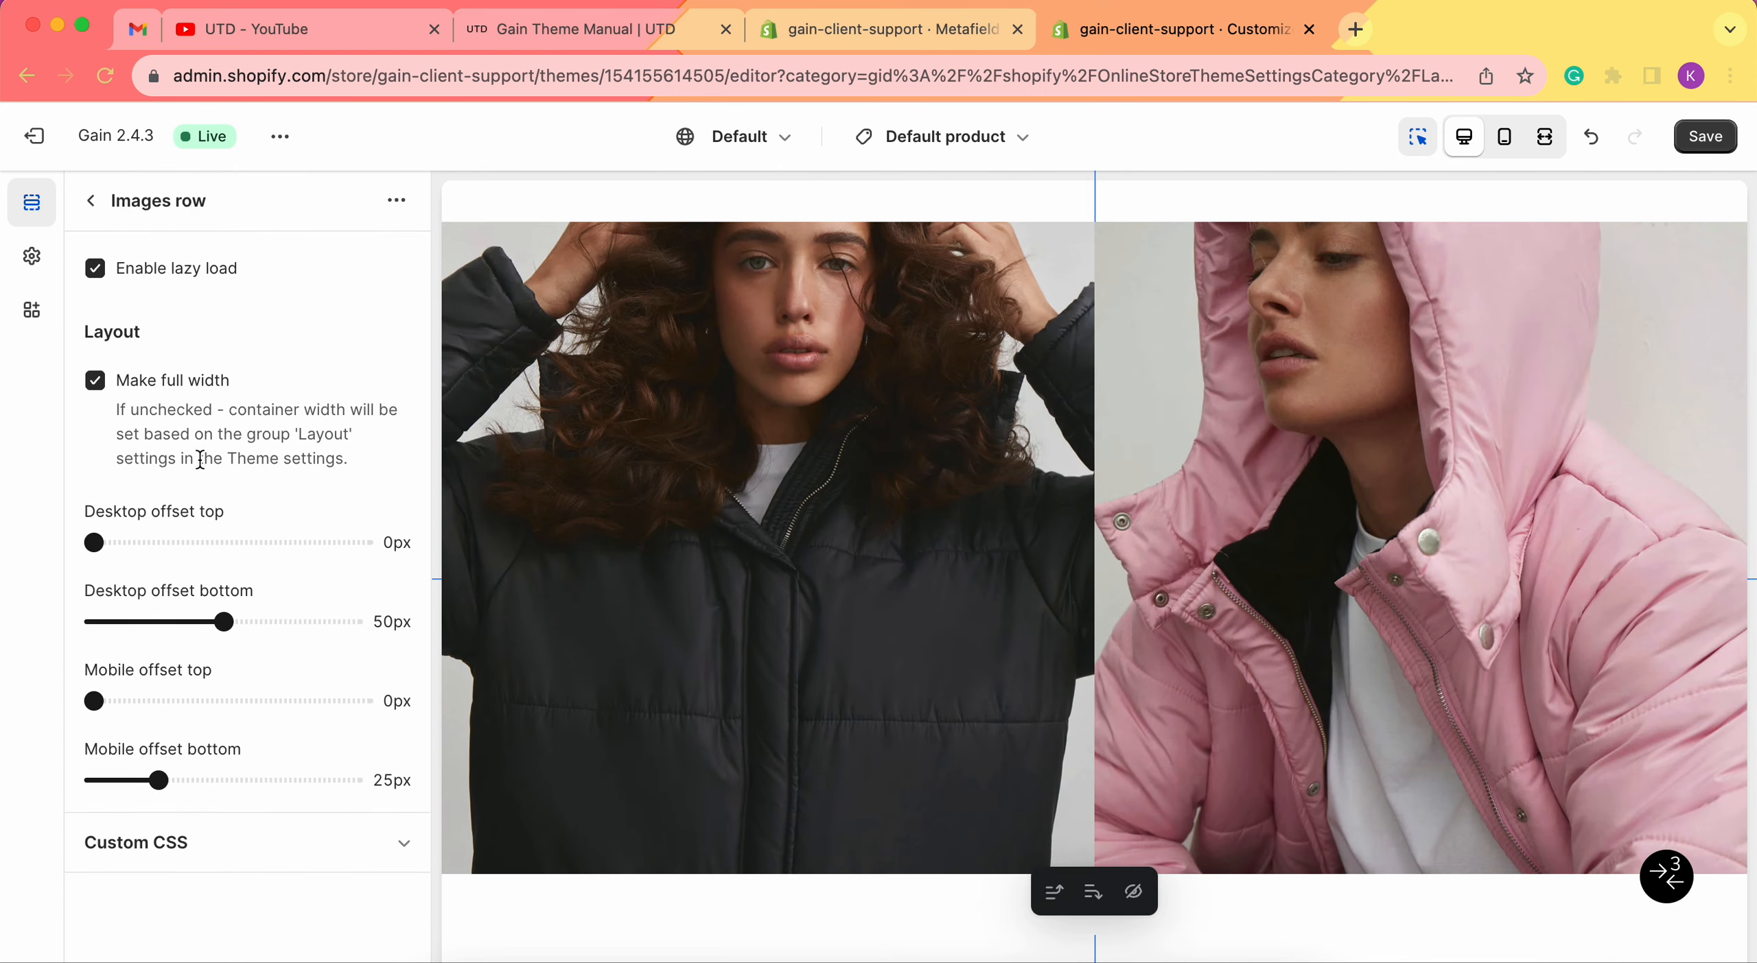
scroll(861, 532, up, 3)
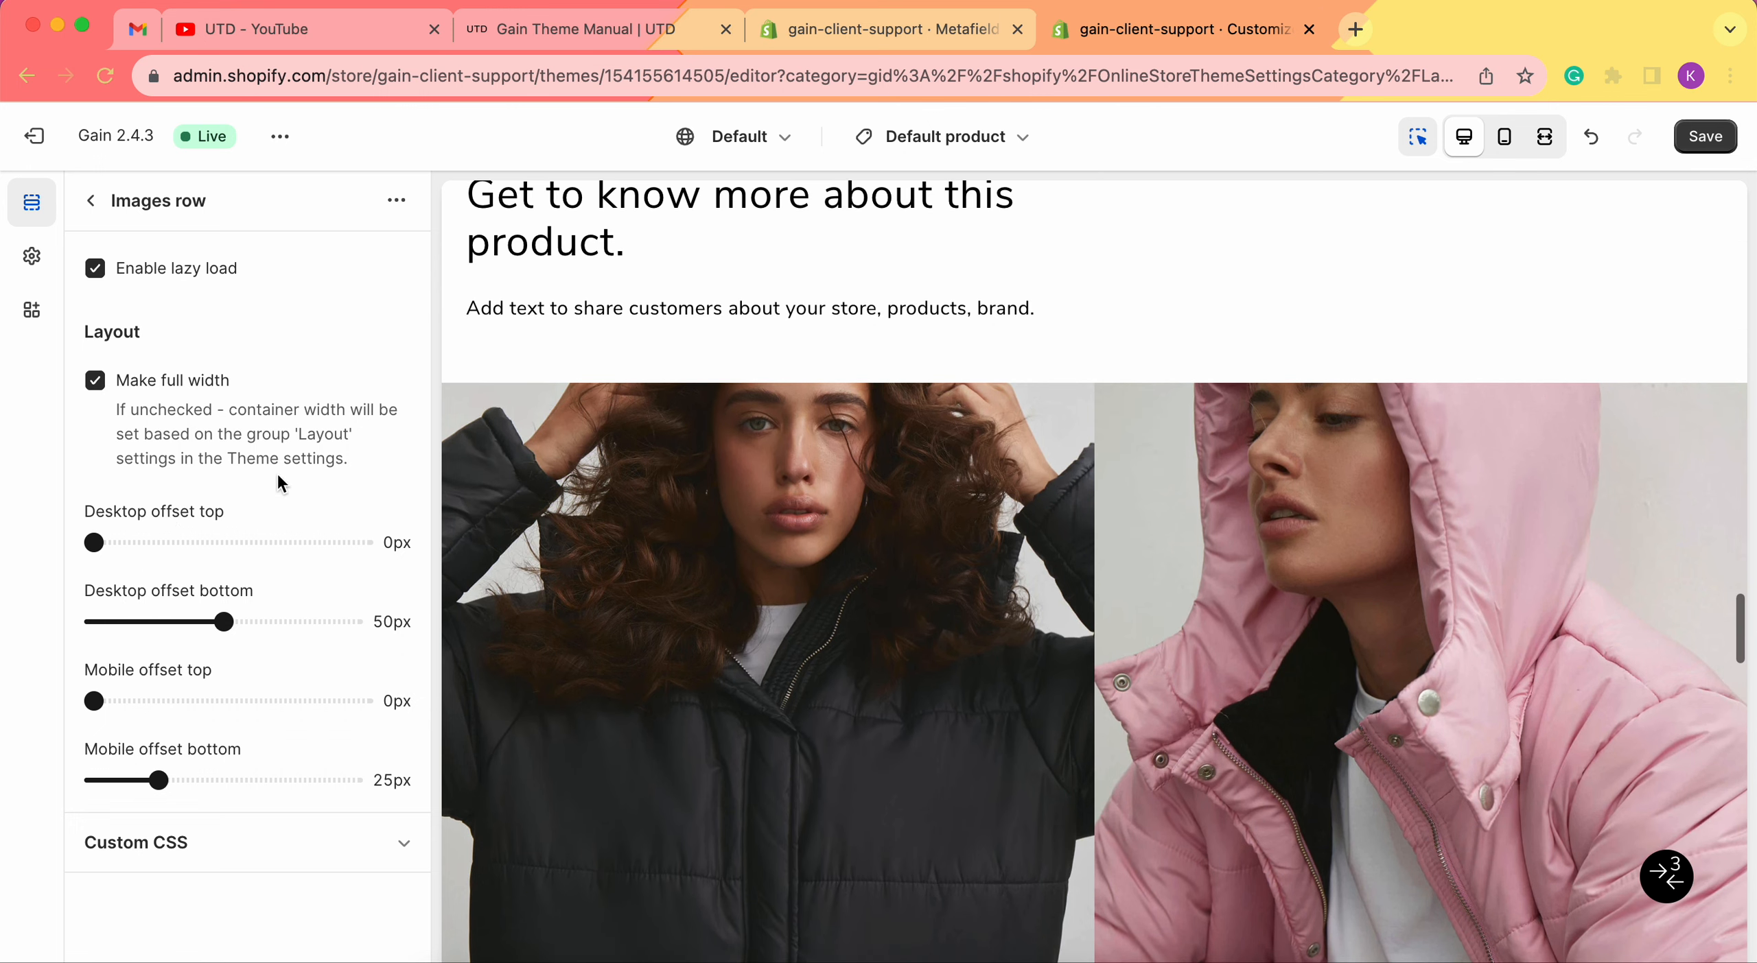
drag(99, 538, 231, 542)
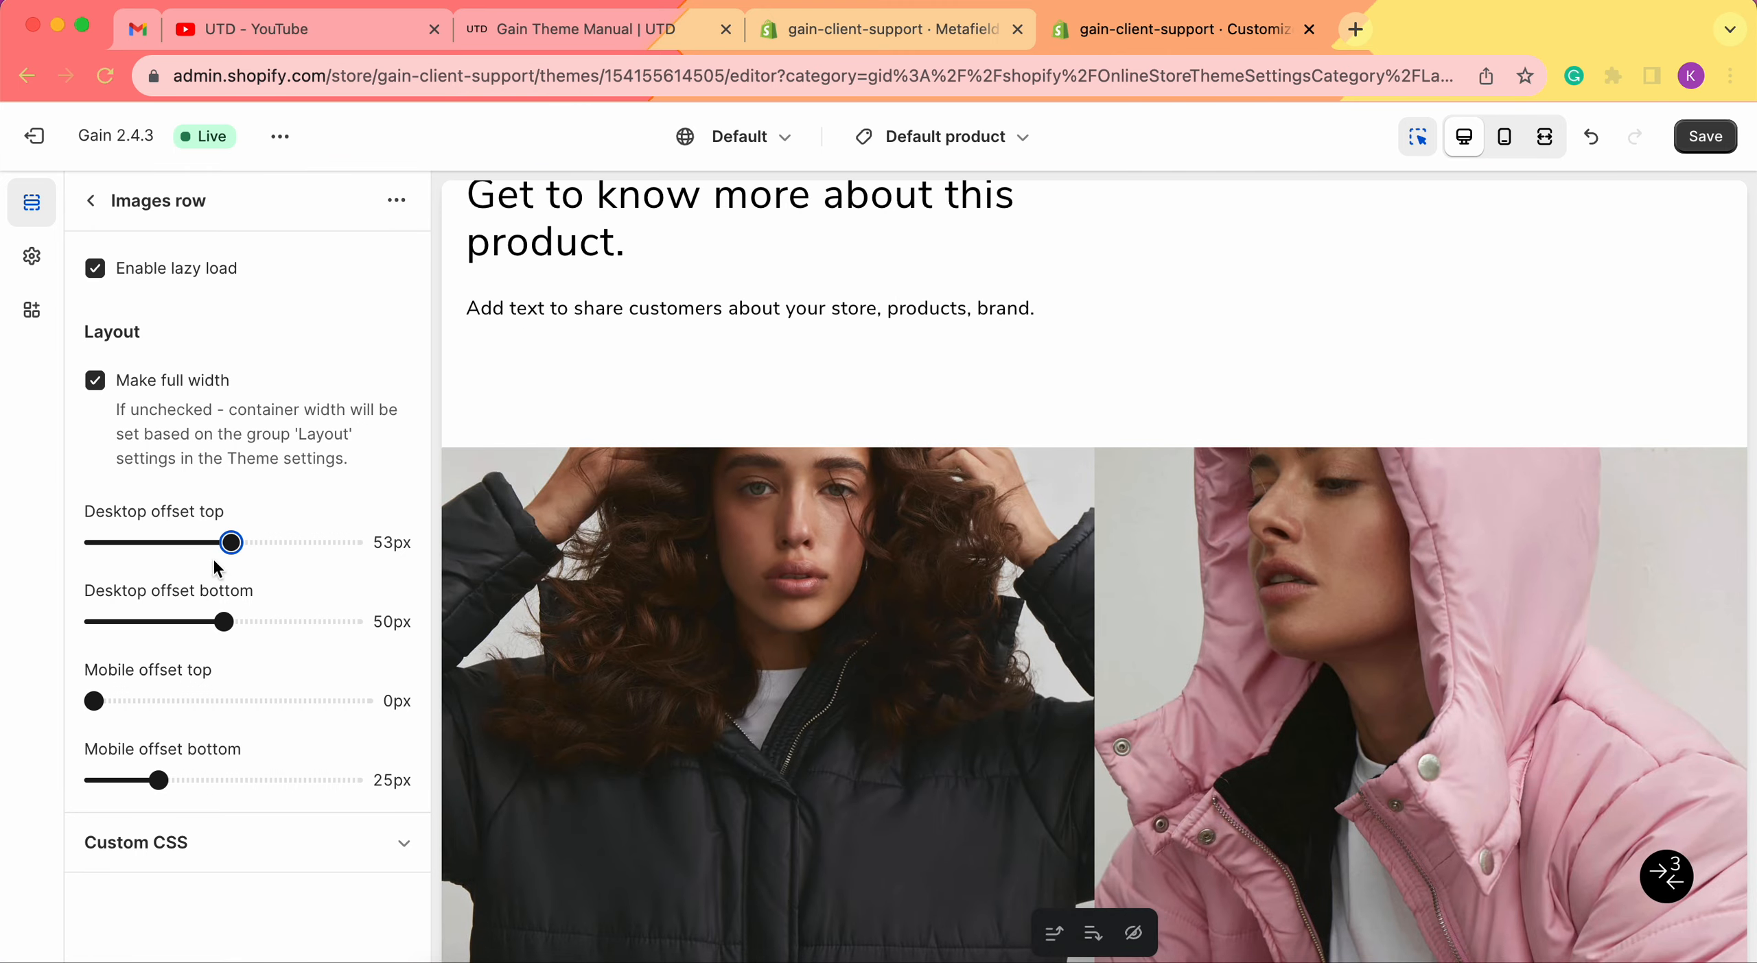
drag(232, 542, 76, 542)
drag(224, 622, 61, 615)
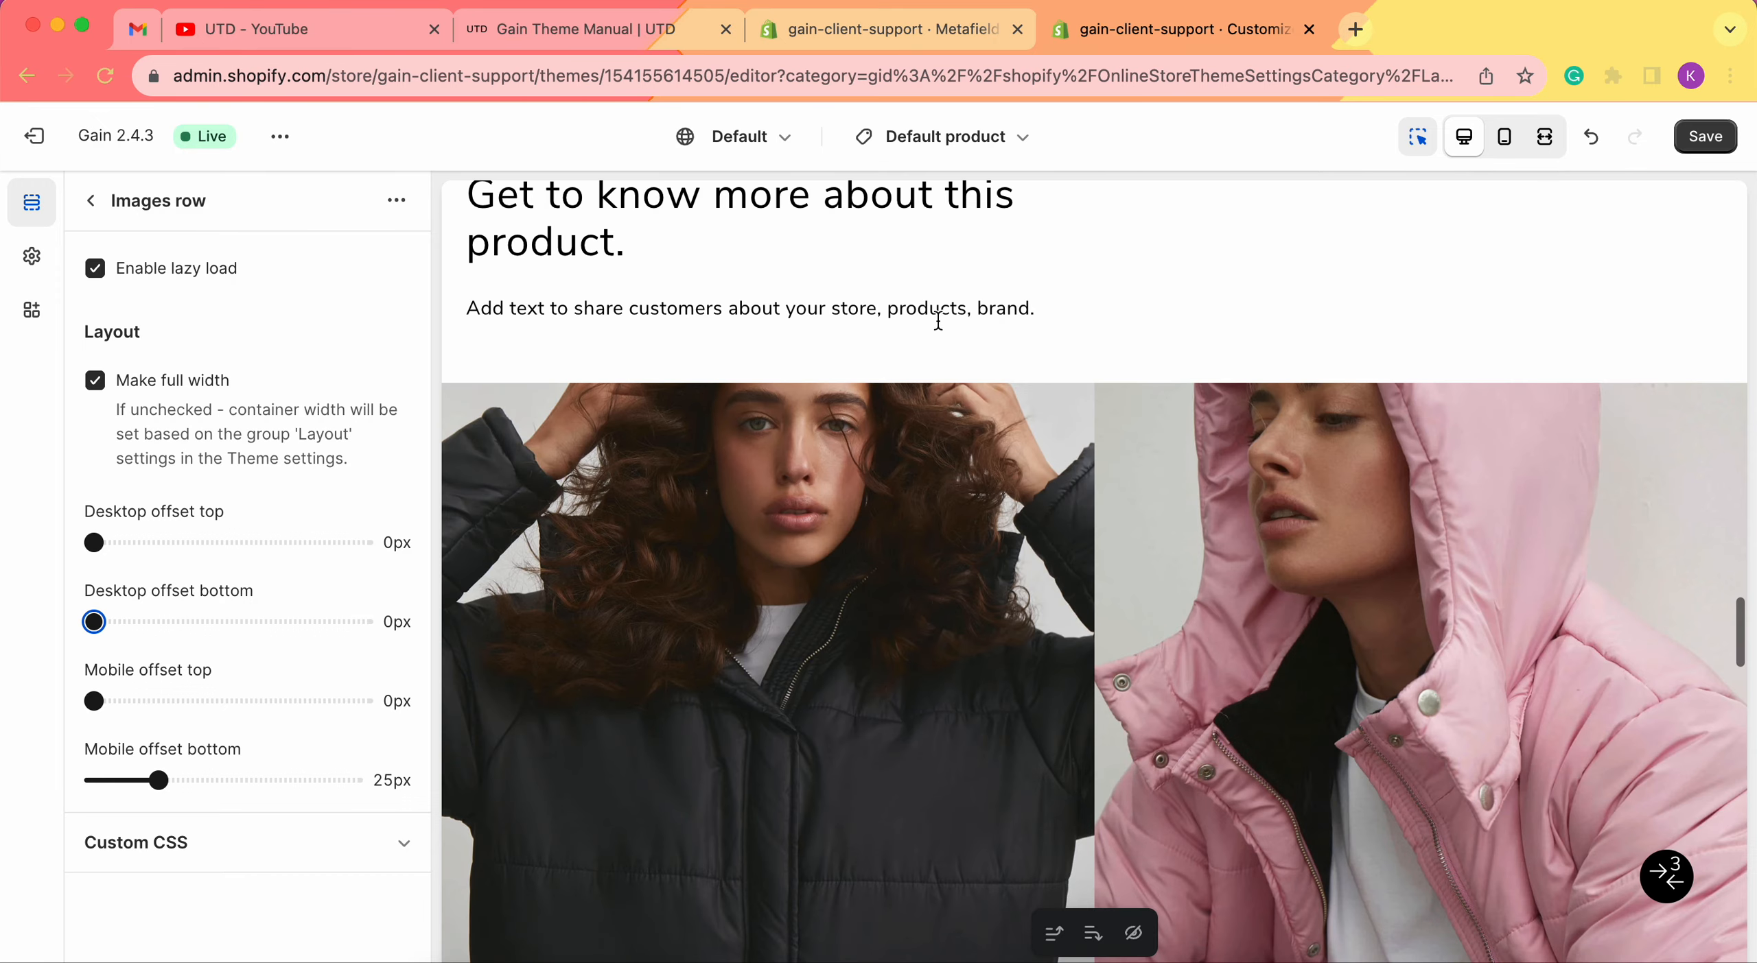
Set Desktop offset top to 20px and Desktop offset bottom to 30px.
scroll(930, 439, down, 10)
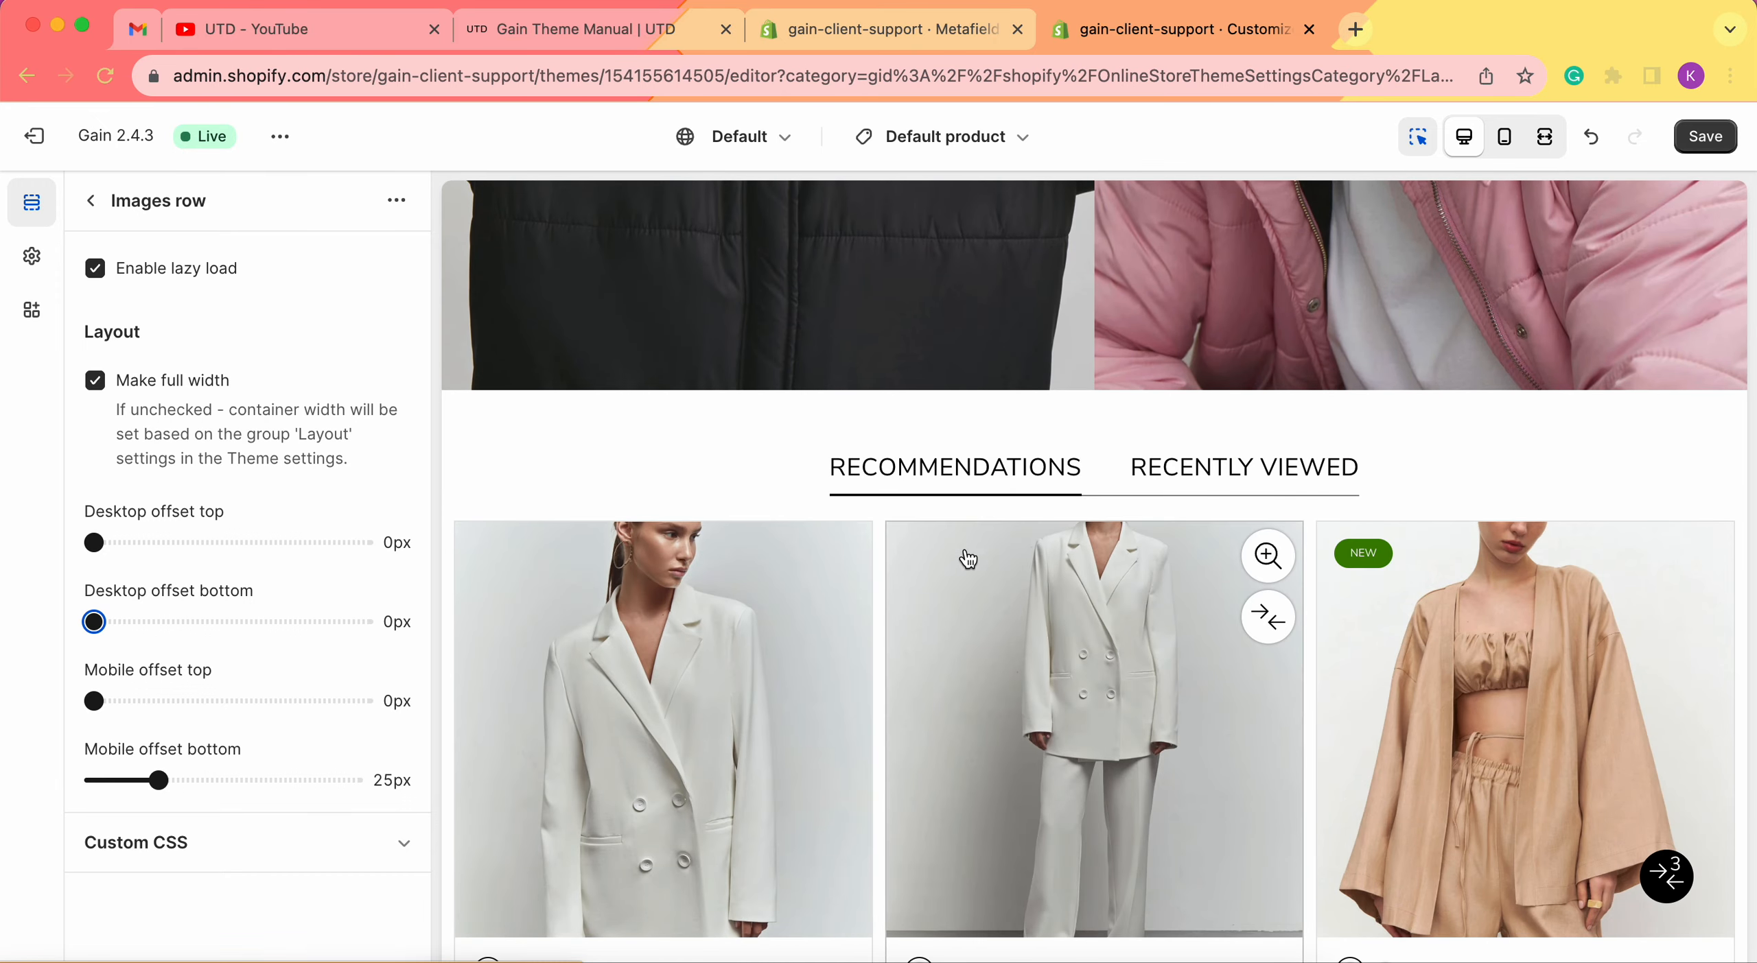
scroll(968, 559, down, 1)
mouse_move(1136, 399)
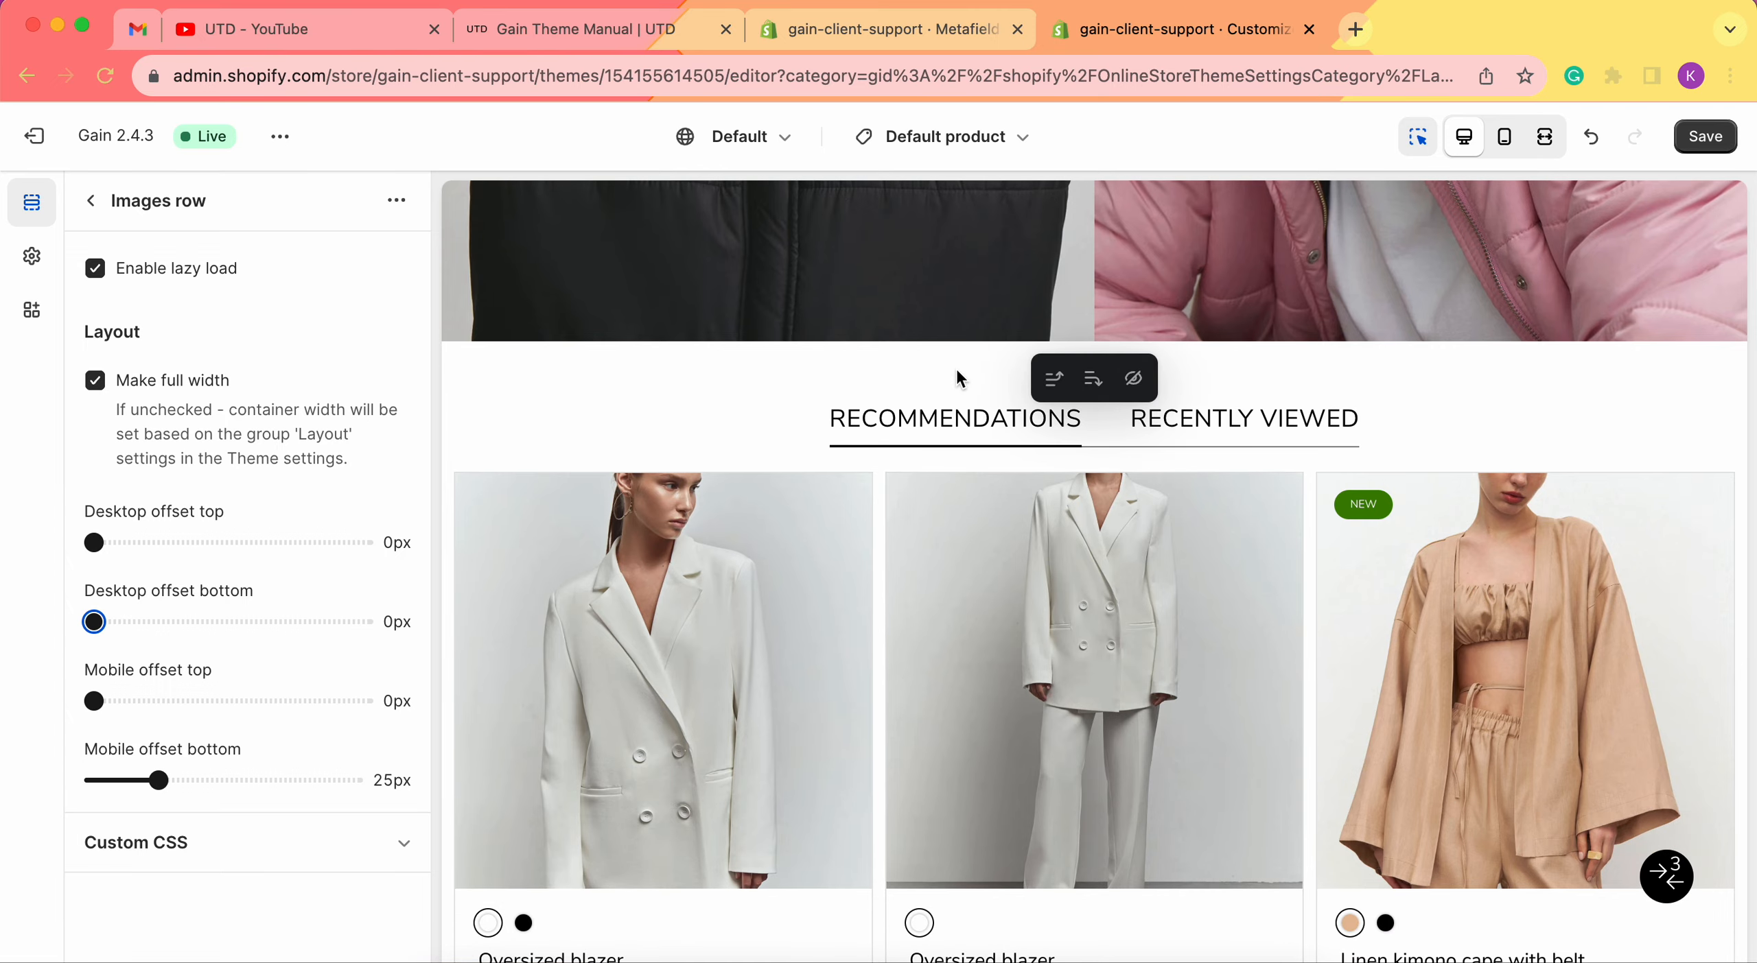
scroll(929, 831, up, 10)
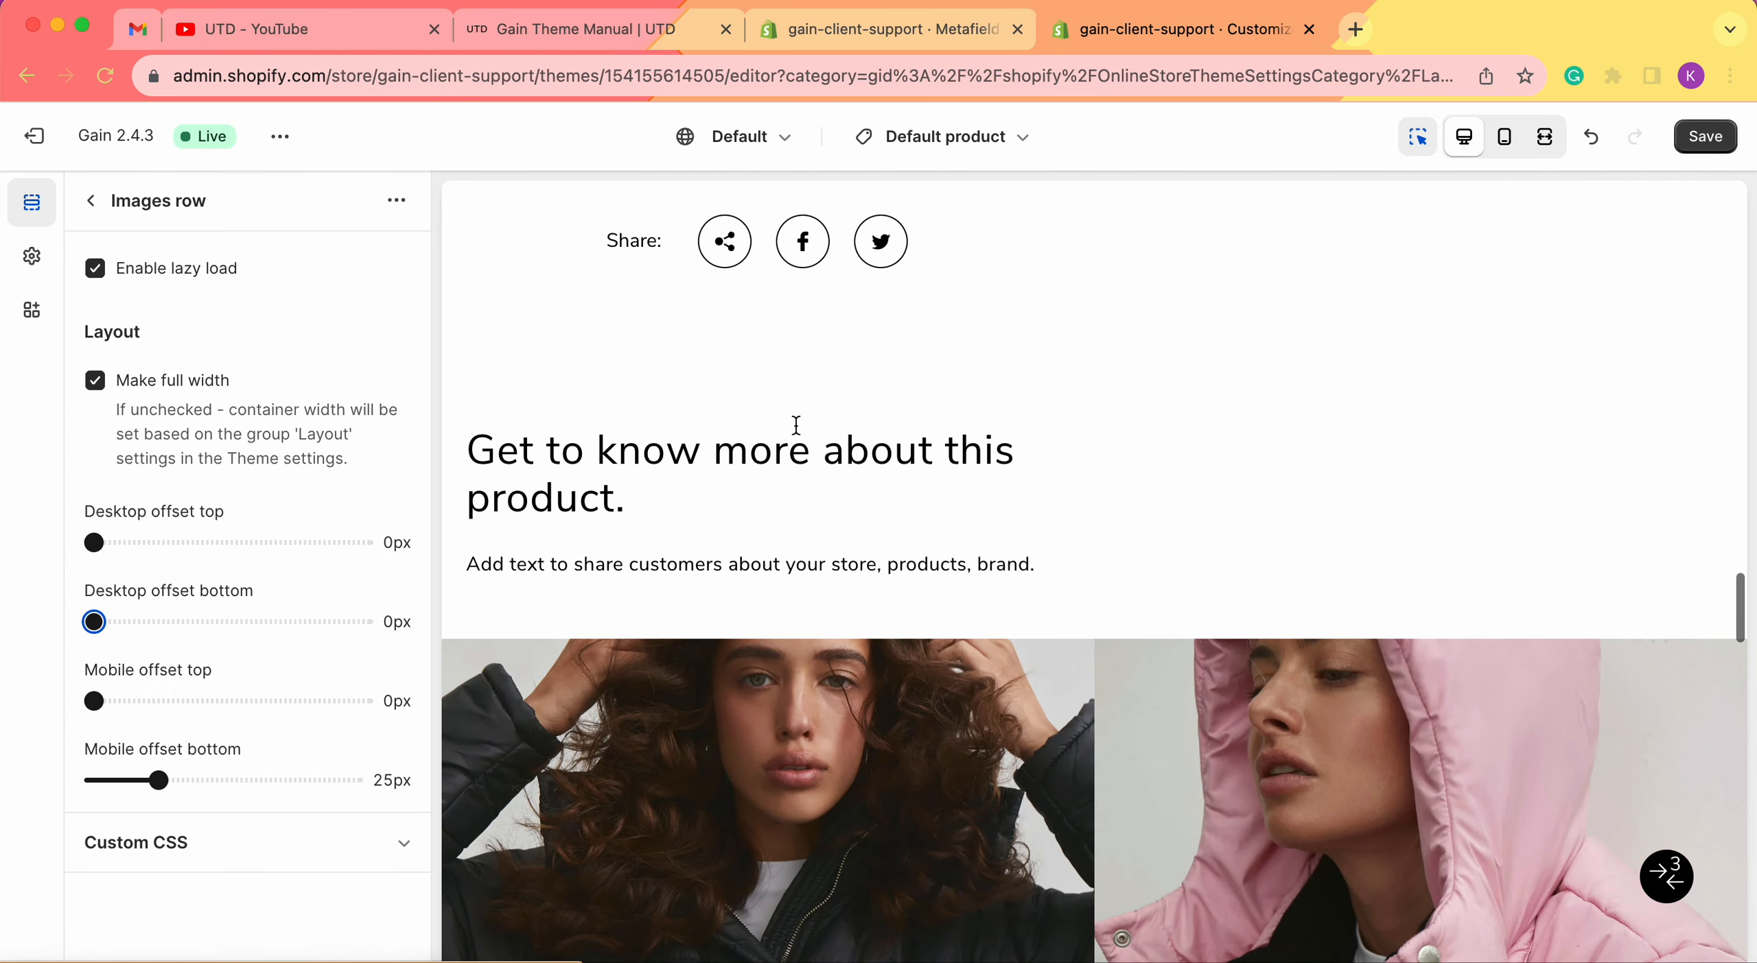
scroll(878, 502, down, 7)
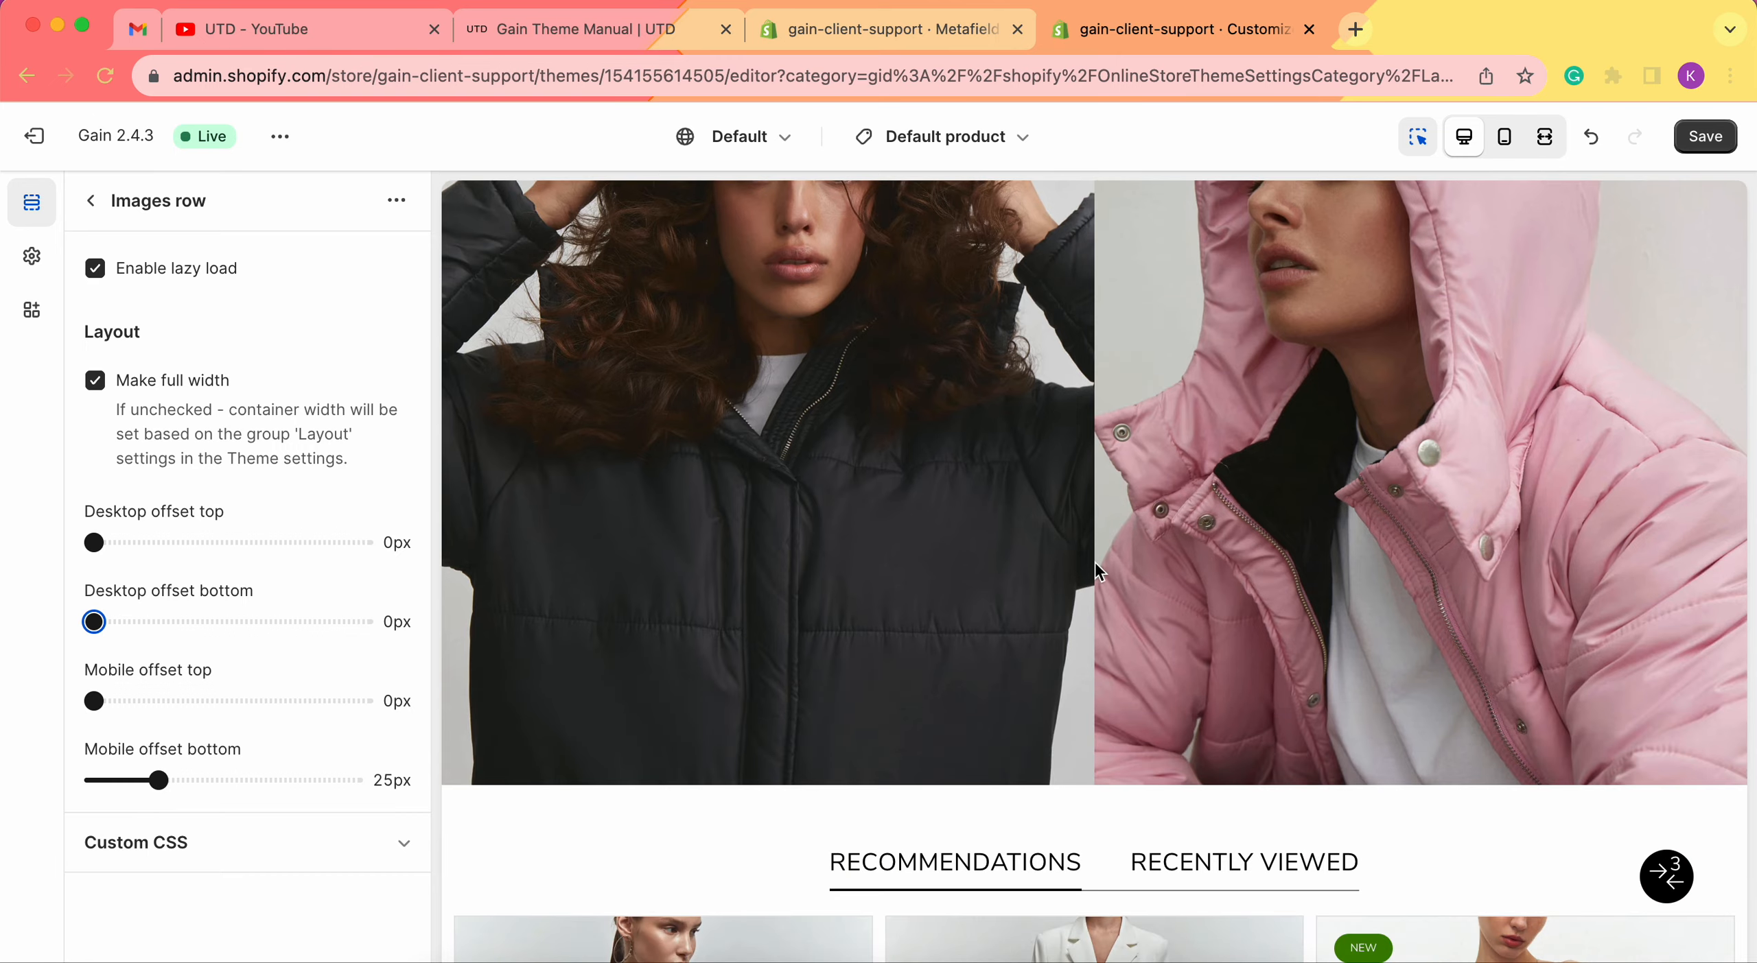
mouse_move(1377, 523)
scroll(835, 462, up, 3)
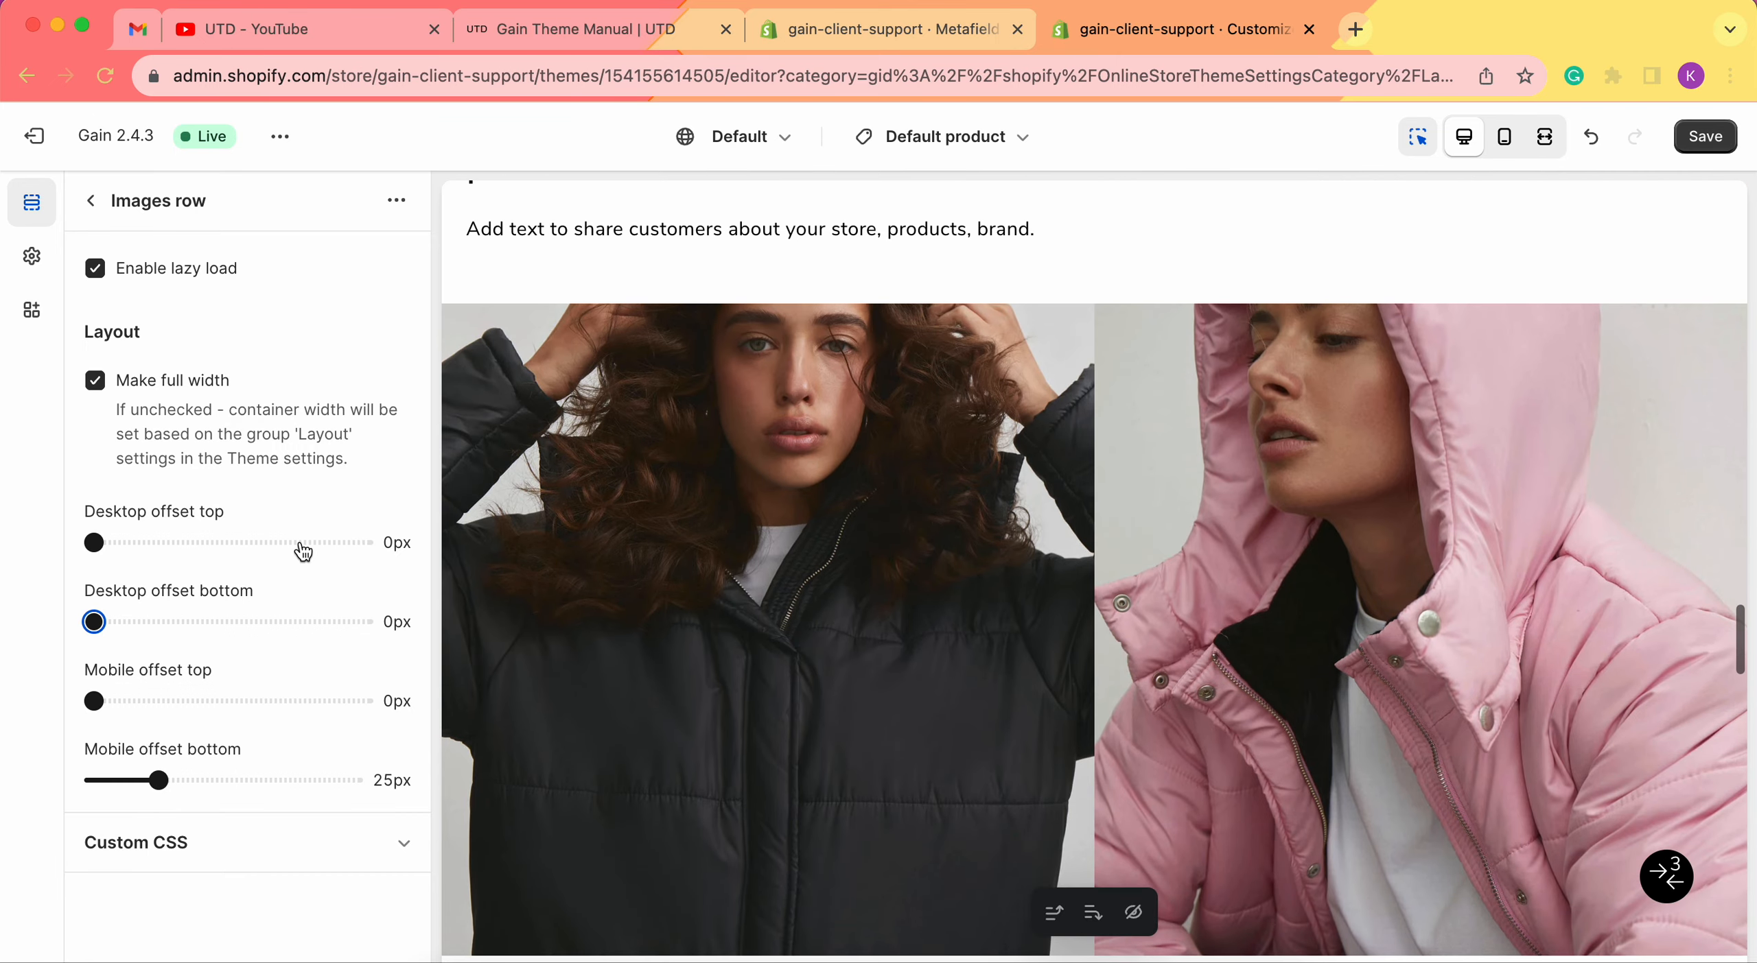
drag(110, 544, 145, 543)
drag(94, 621, 172, 625)
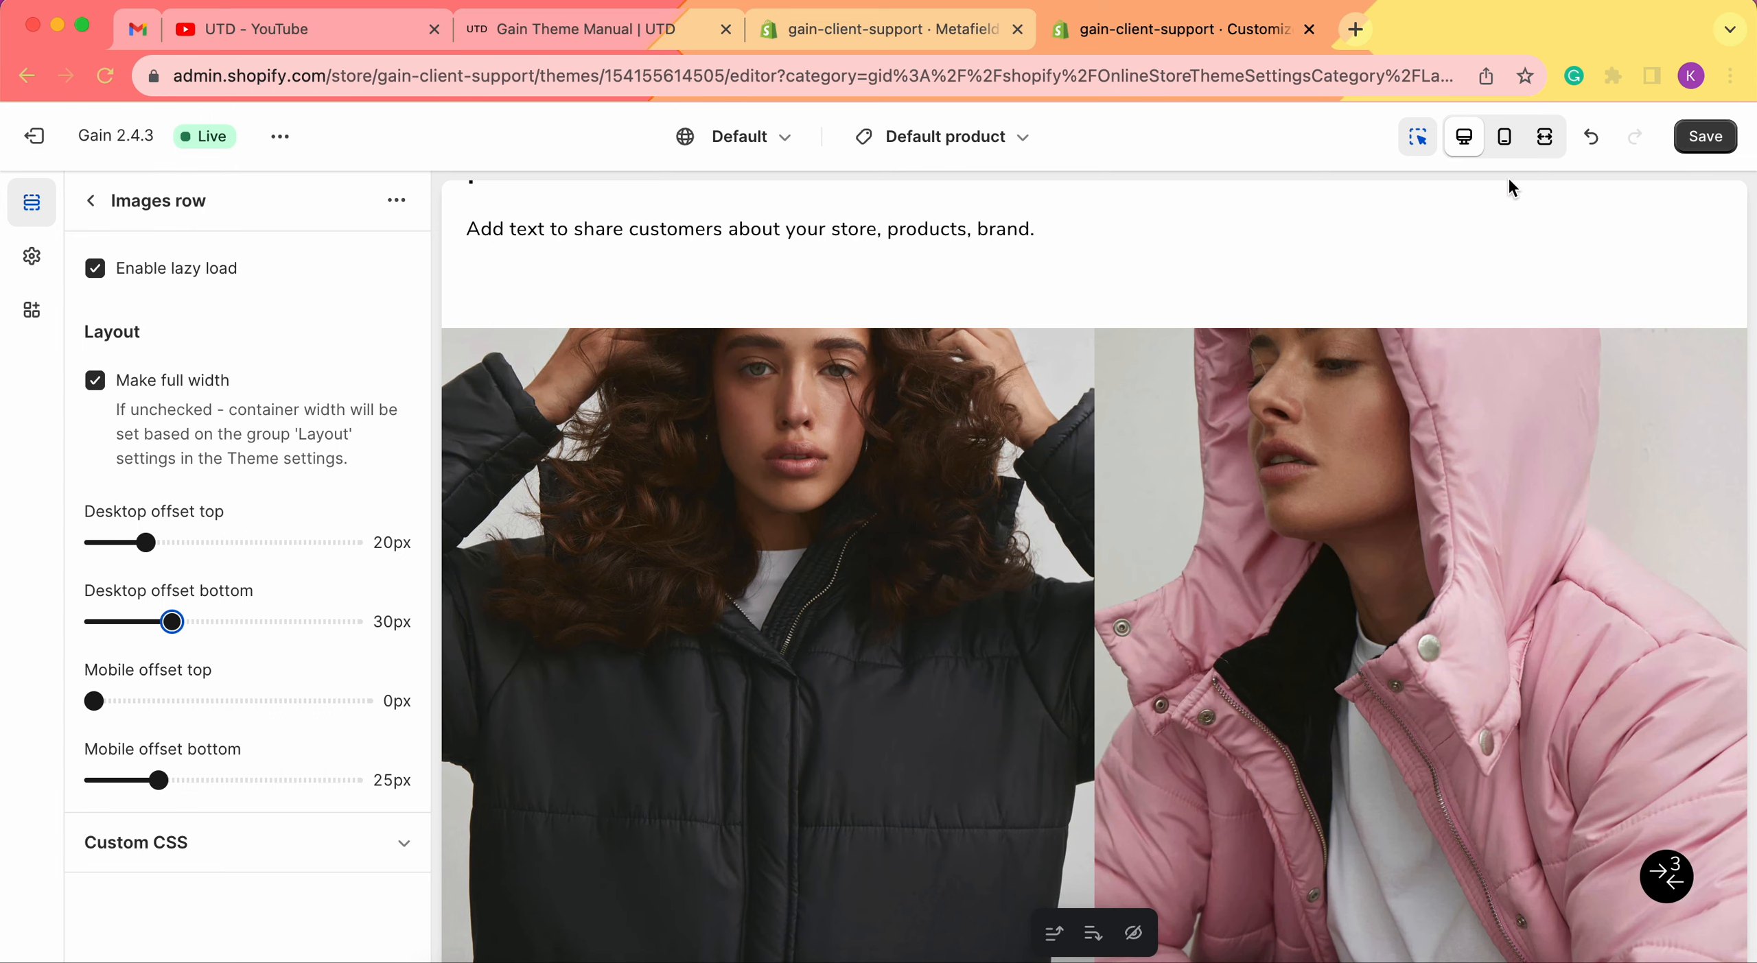
click(1505, 152)
scroll(1084, 412, up, 2)
scroll(1070, 515, down, 5)
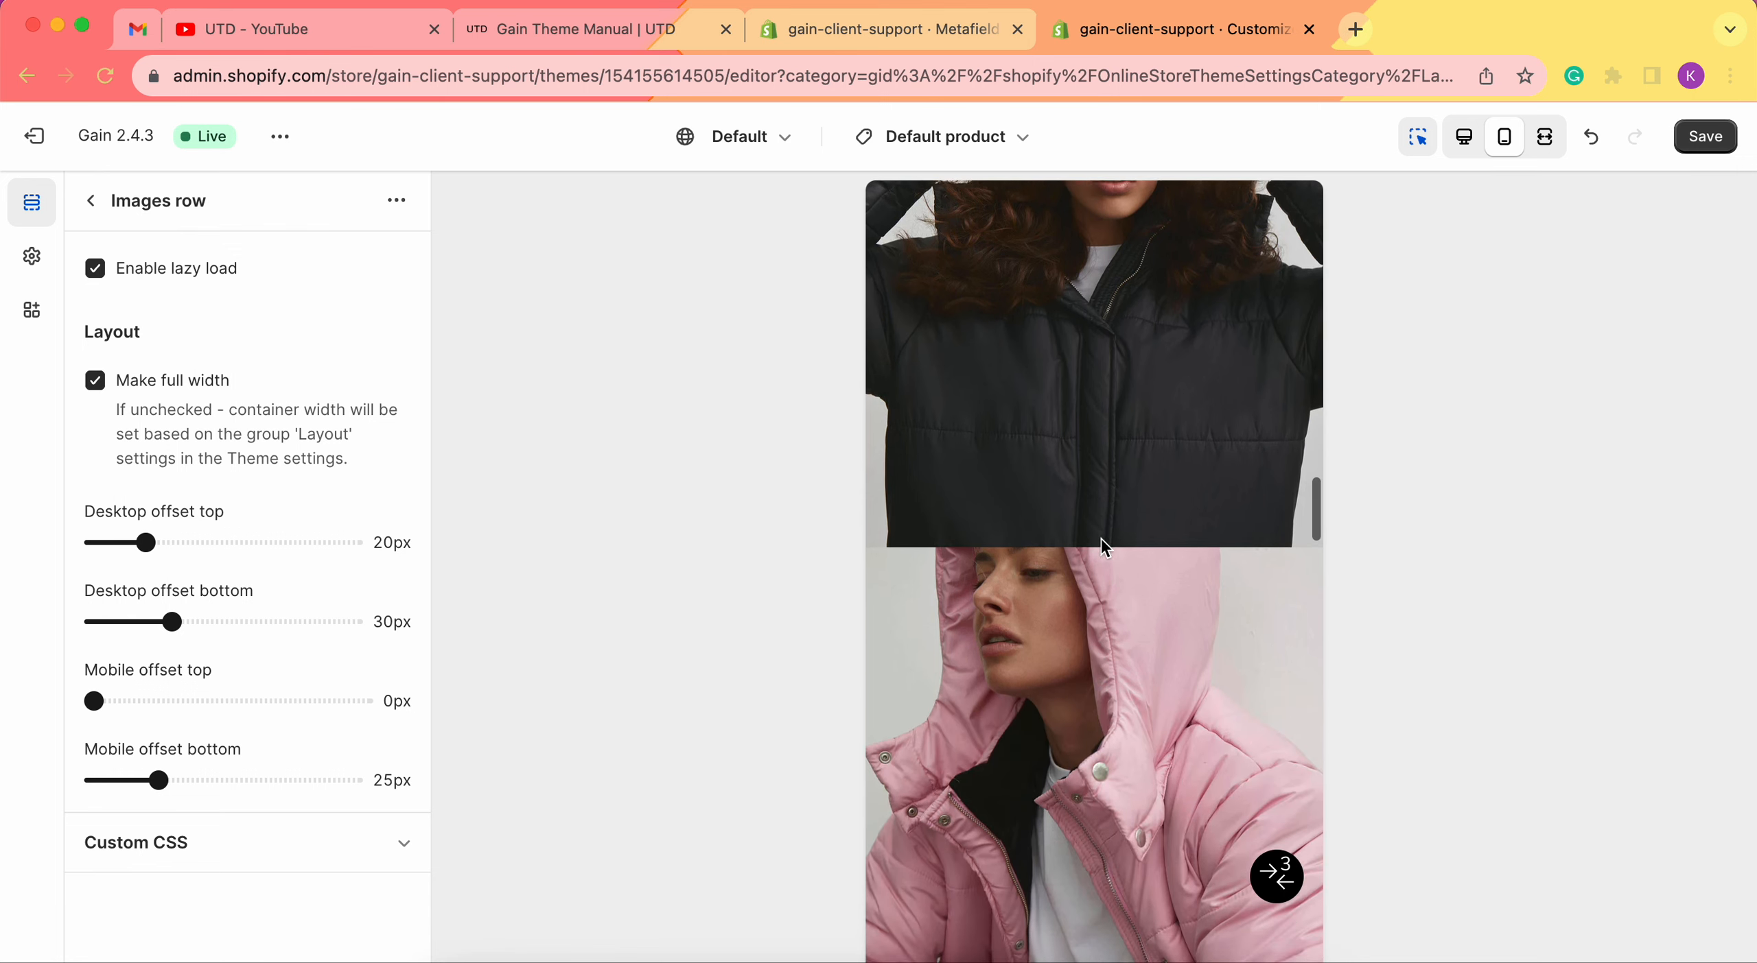
scroll(1098, 590, down, 2)
scroll(1091, 597, up, 4)
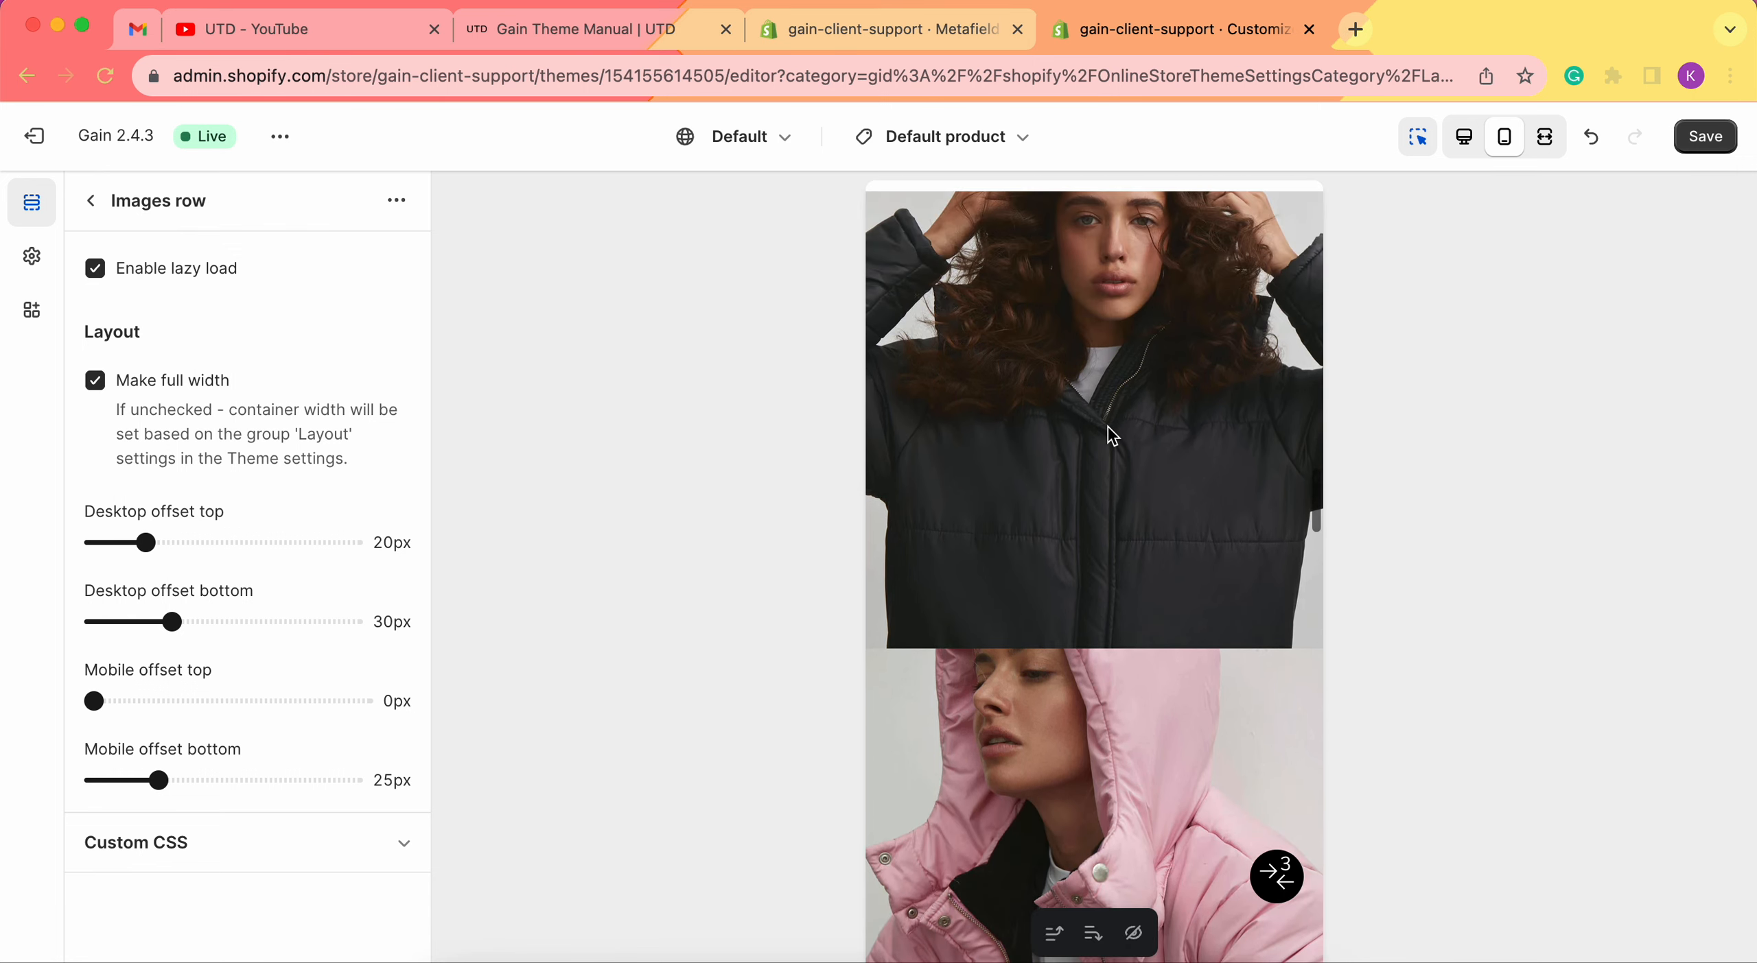
scroll(1112, 435, up, 2)
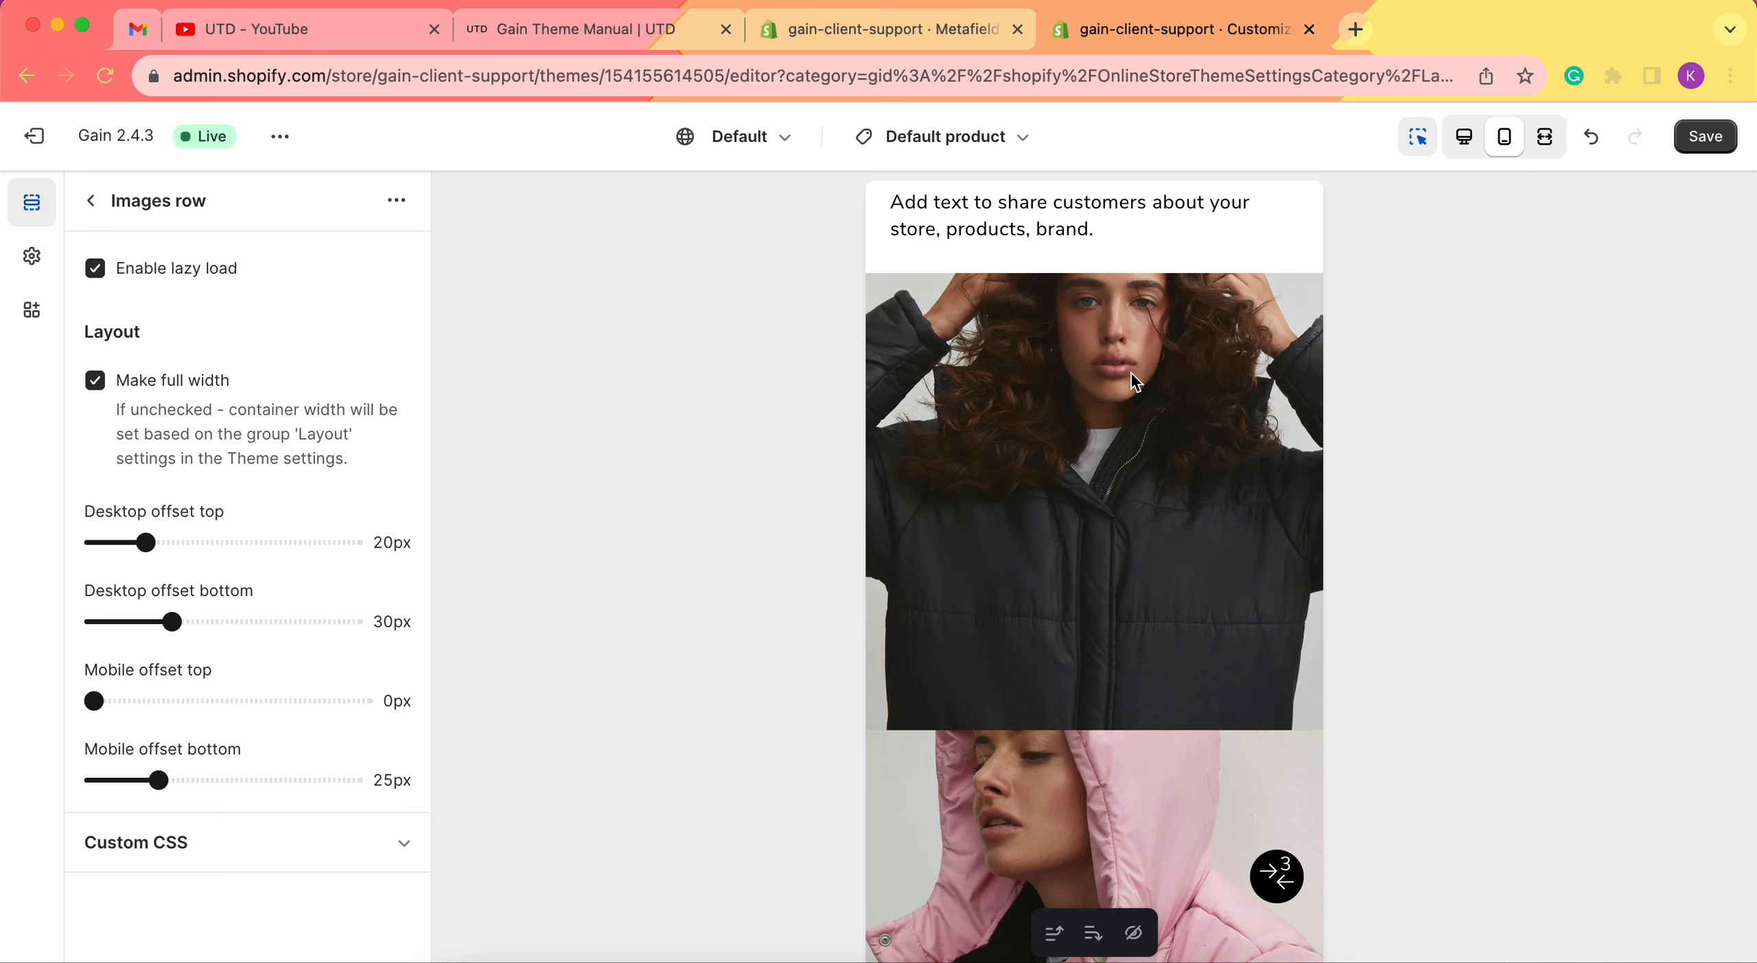
scroll(1133, 382, down, 10)
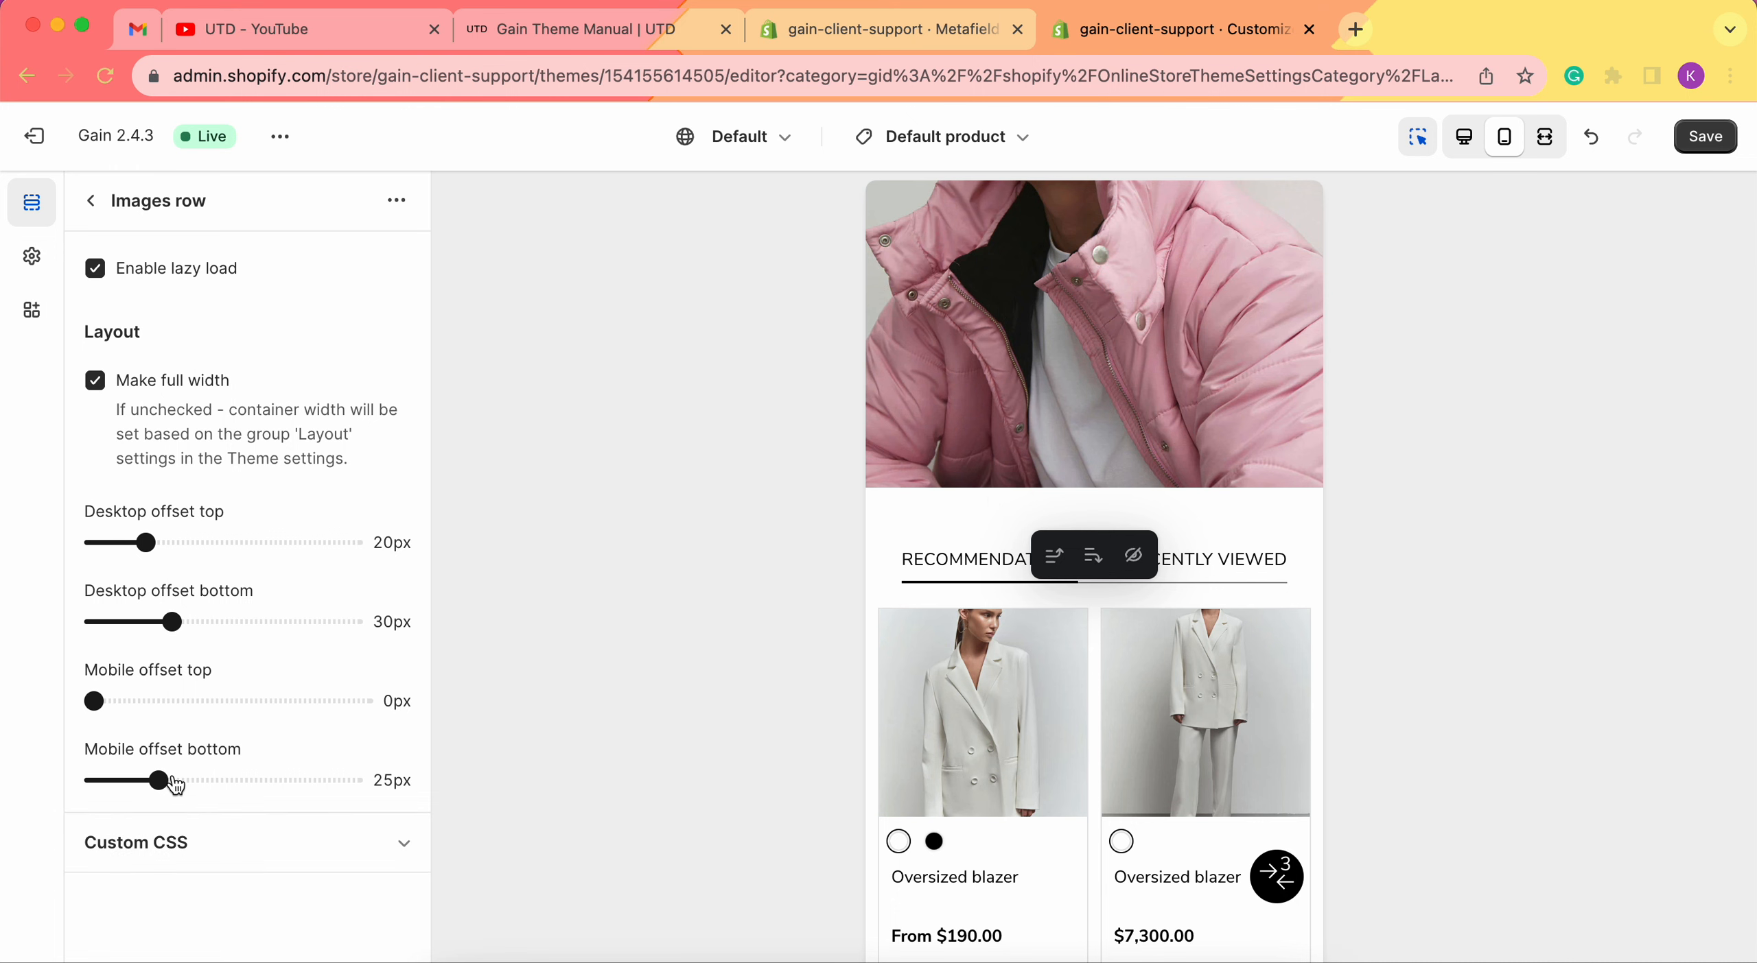
click(1463, 136)
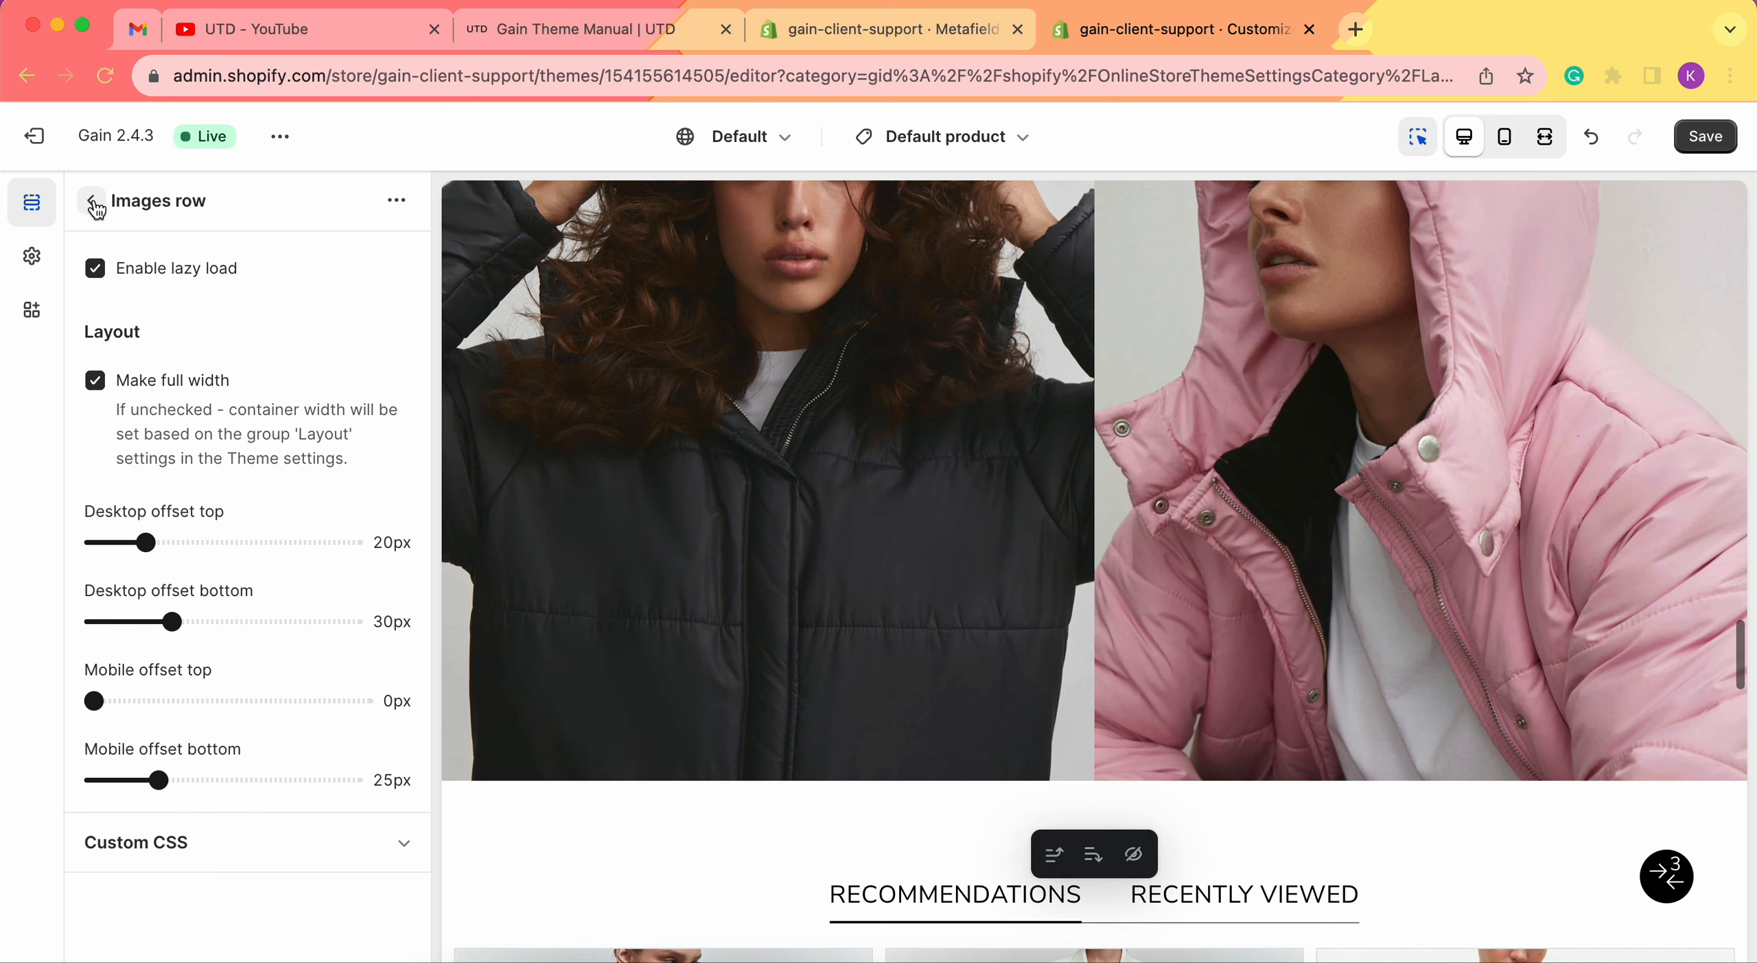
Save the Default product template changes.
click(92, 203)
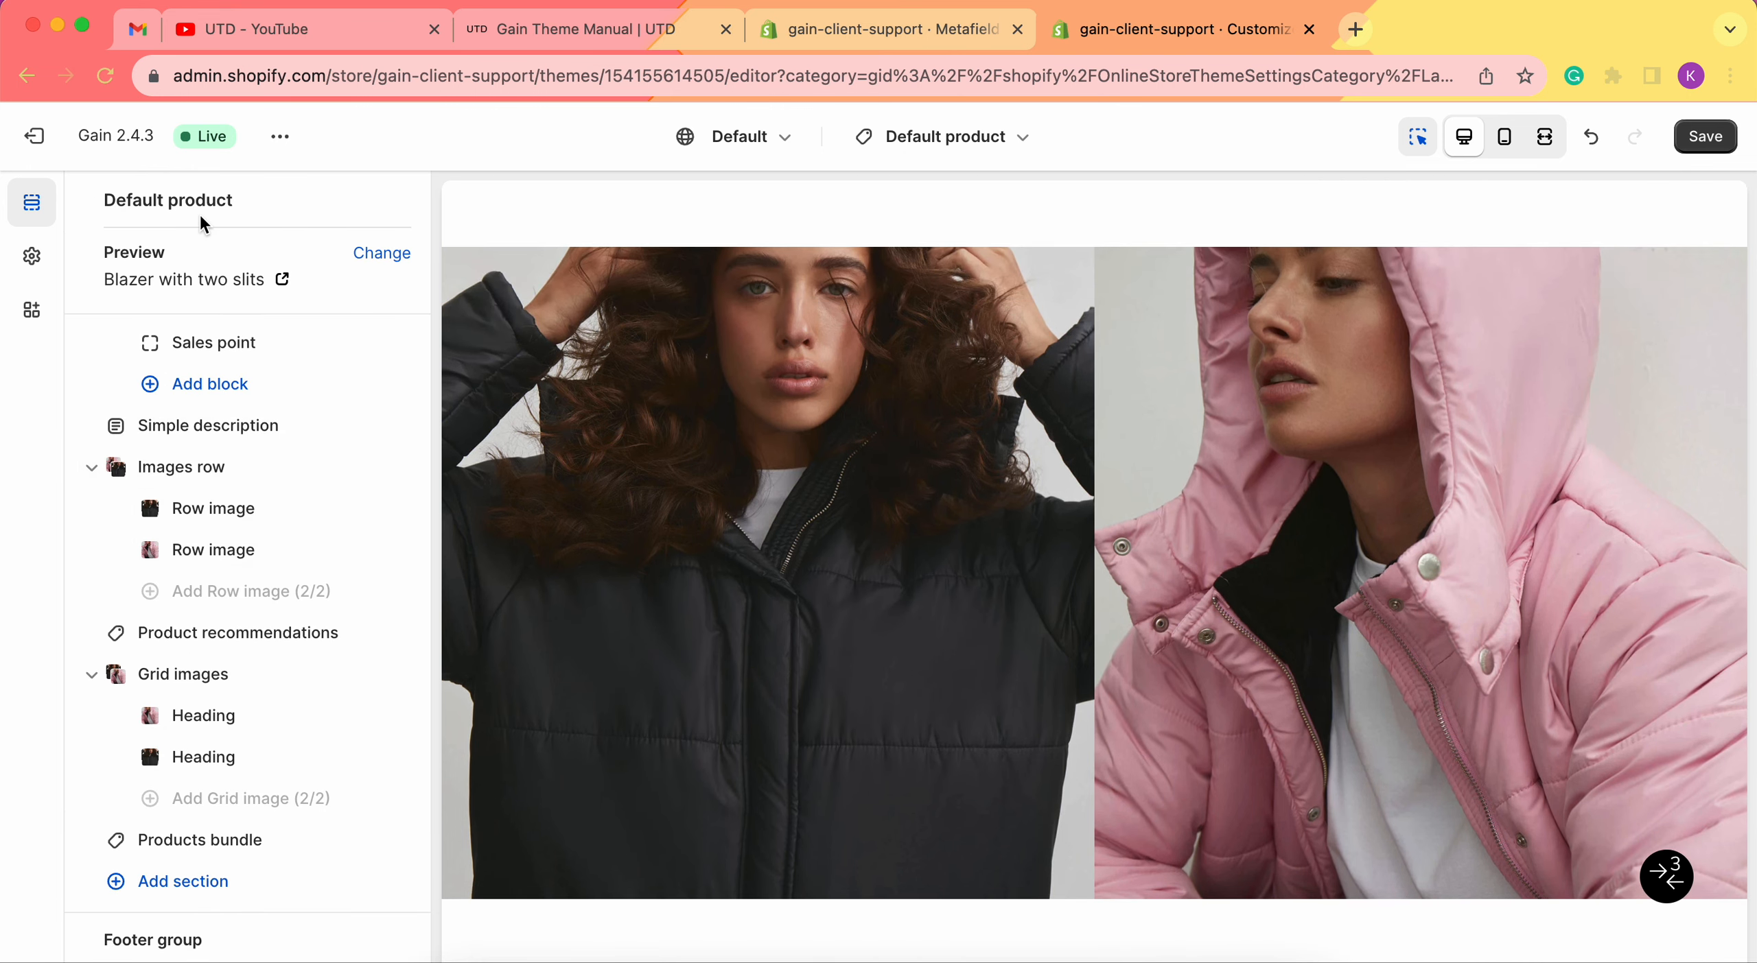
scroll(933, 380, up, 2)
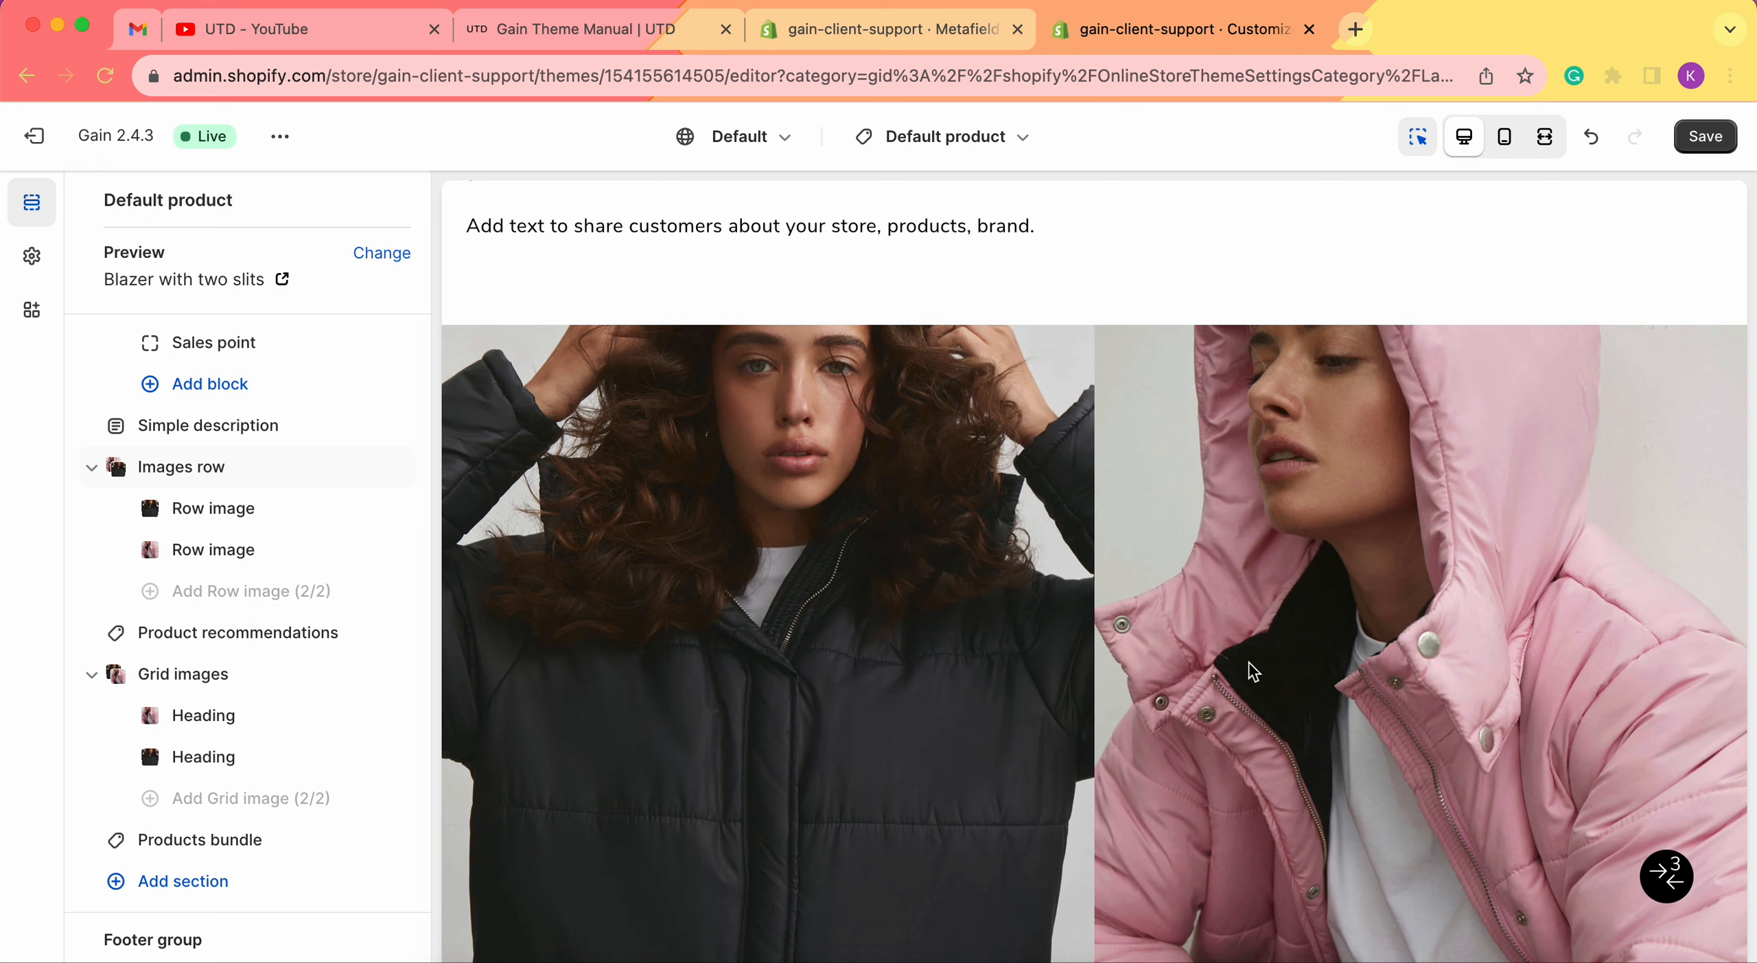
click(1706, 138)
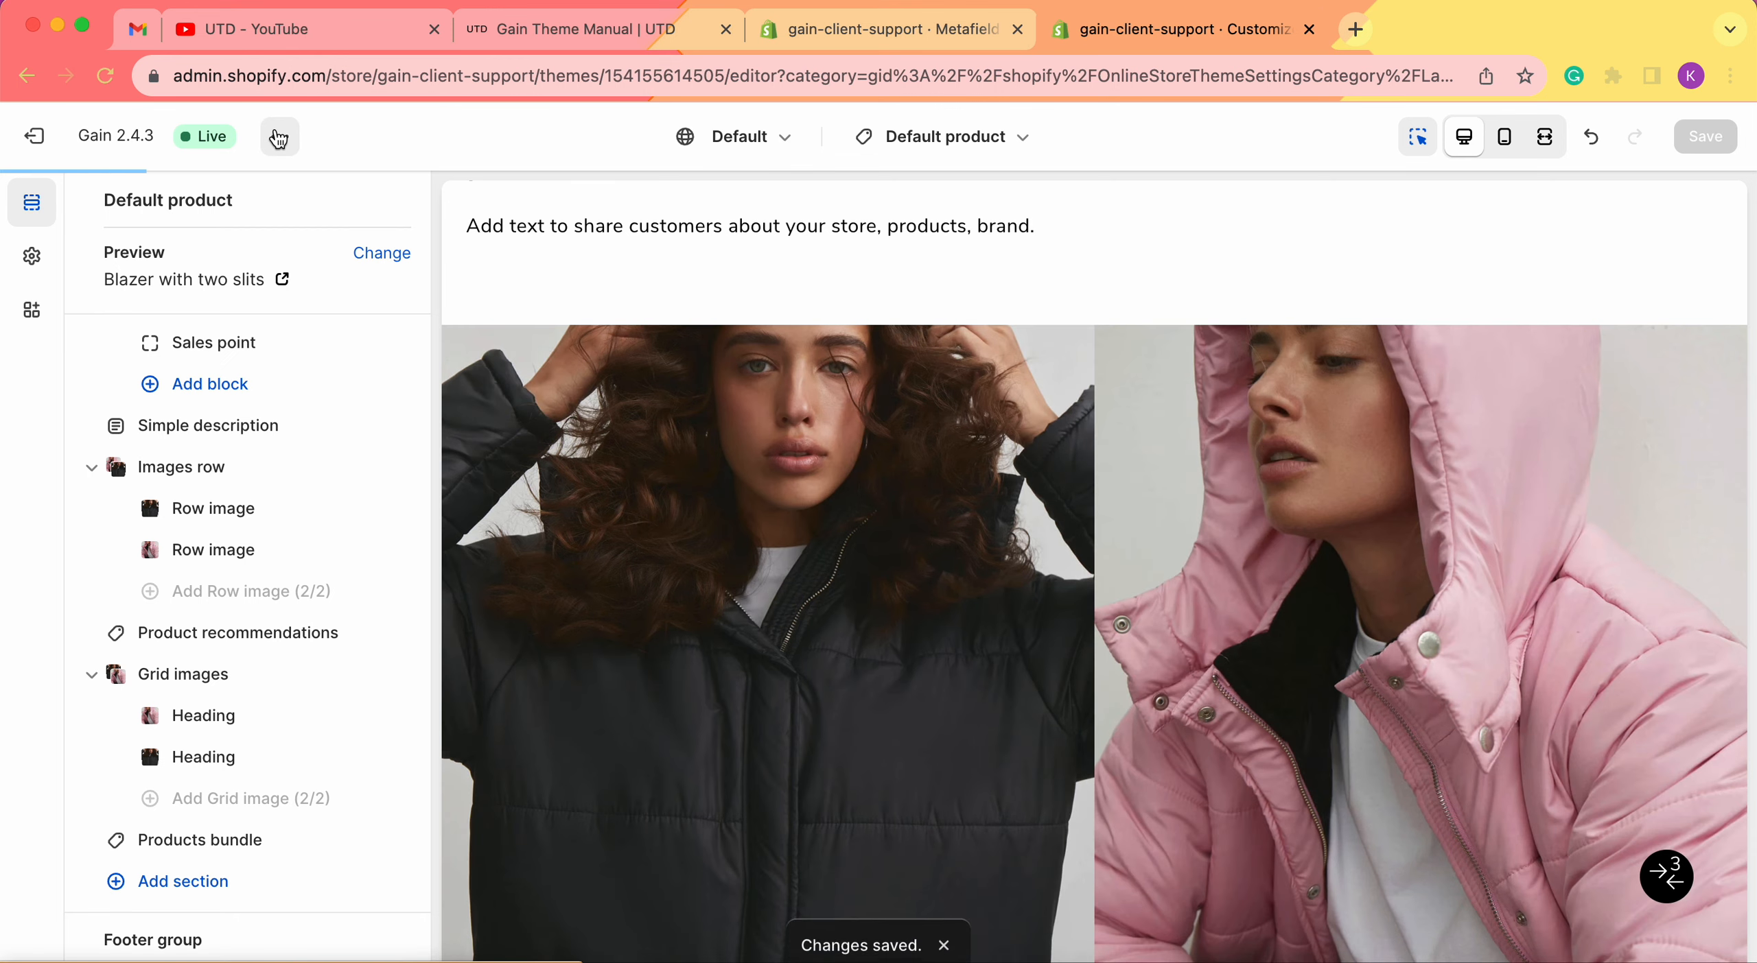
View the live storefront in a new tab, then return to the editor tab.
click(280, 136)
click(135, 374)
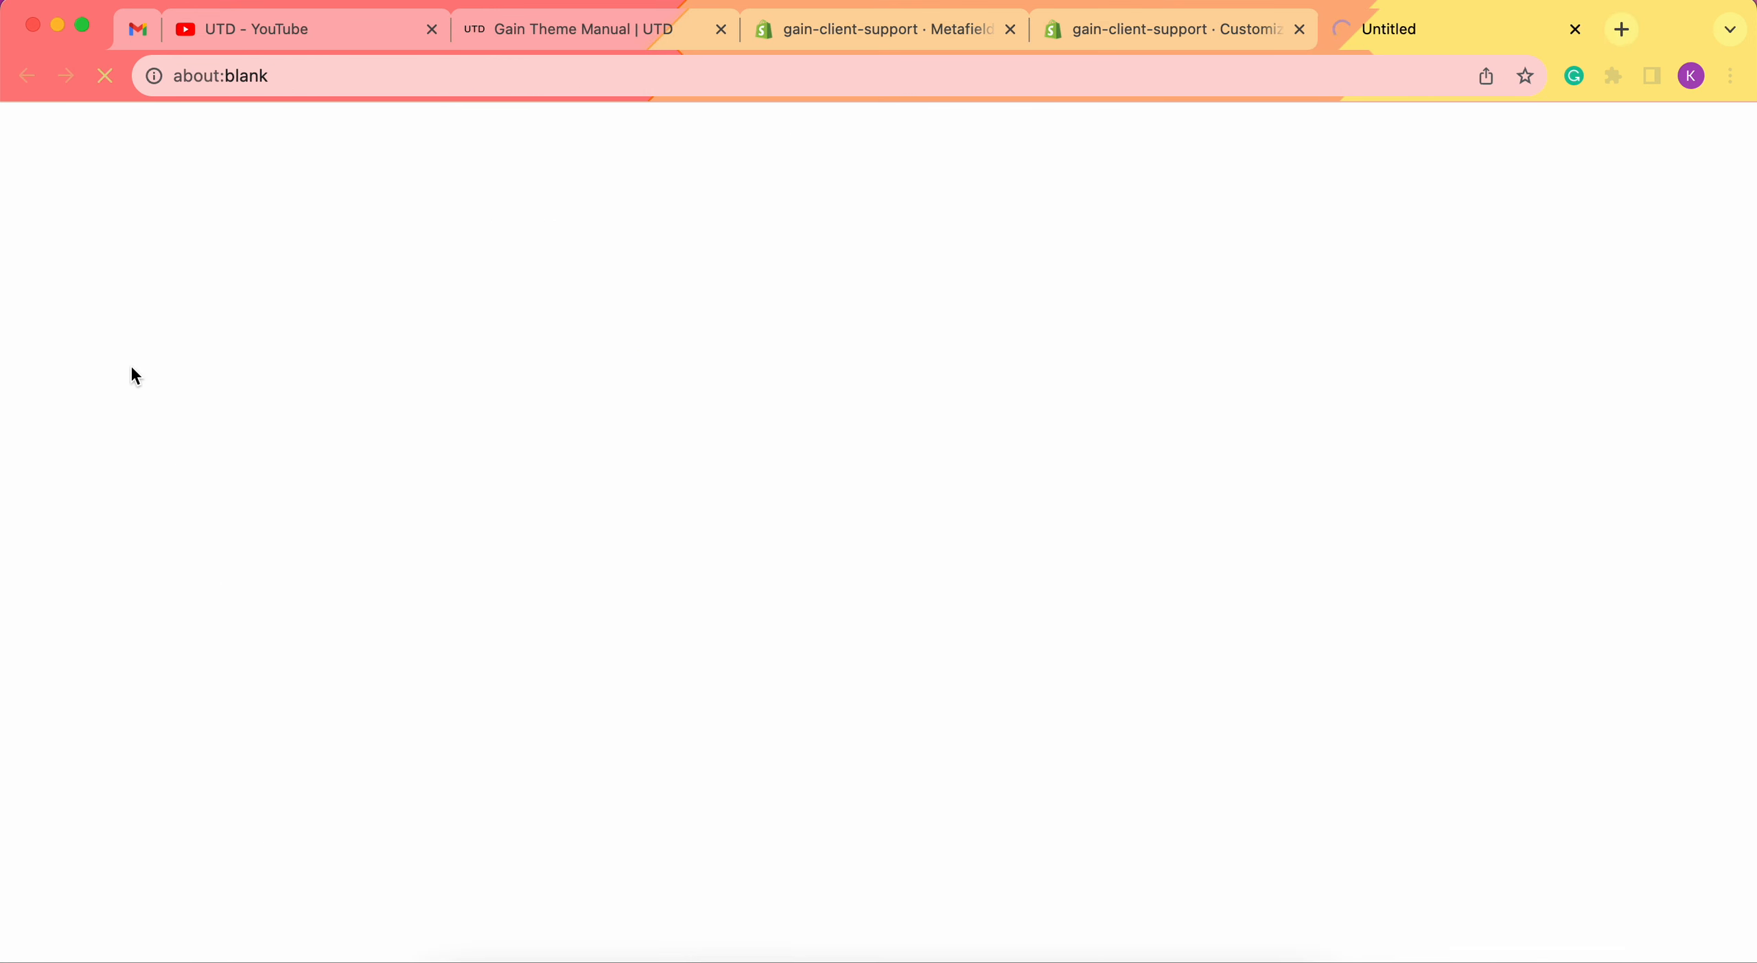
click(1119, 31)
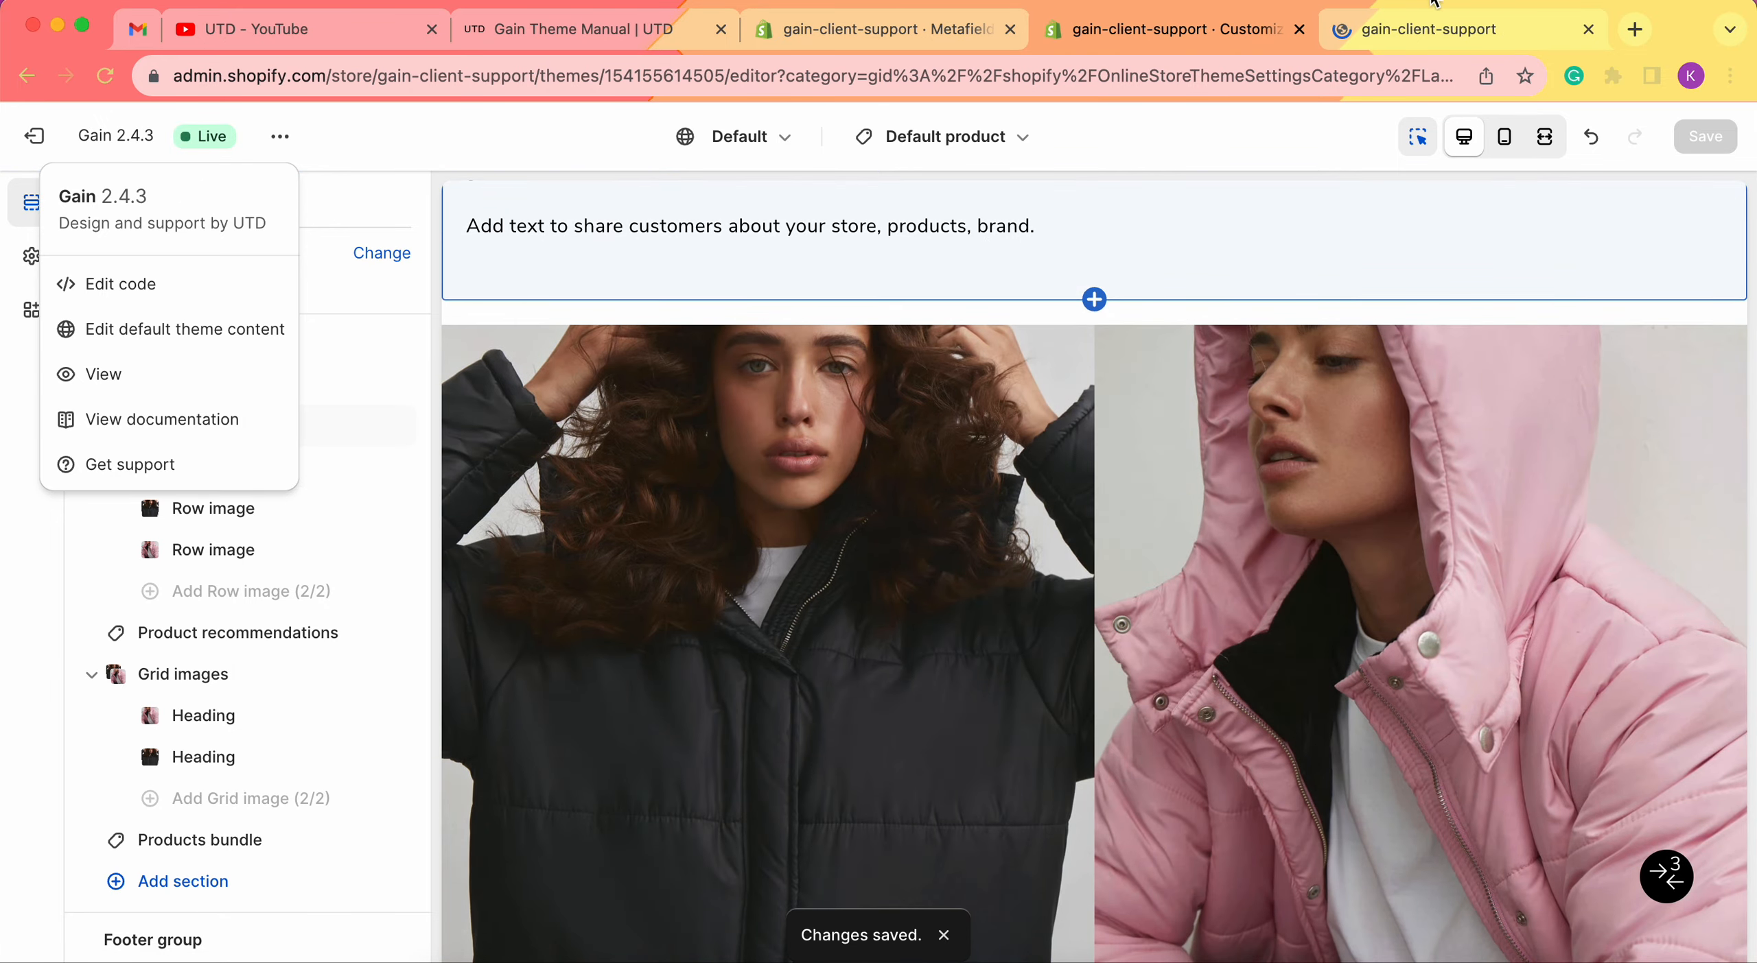
On the storefront, open the Angora wool mix hat page and check its black and pink jacket images row.
click(1430, 13)
scroll(1095, 422, down, 10)
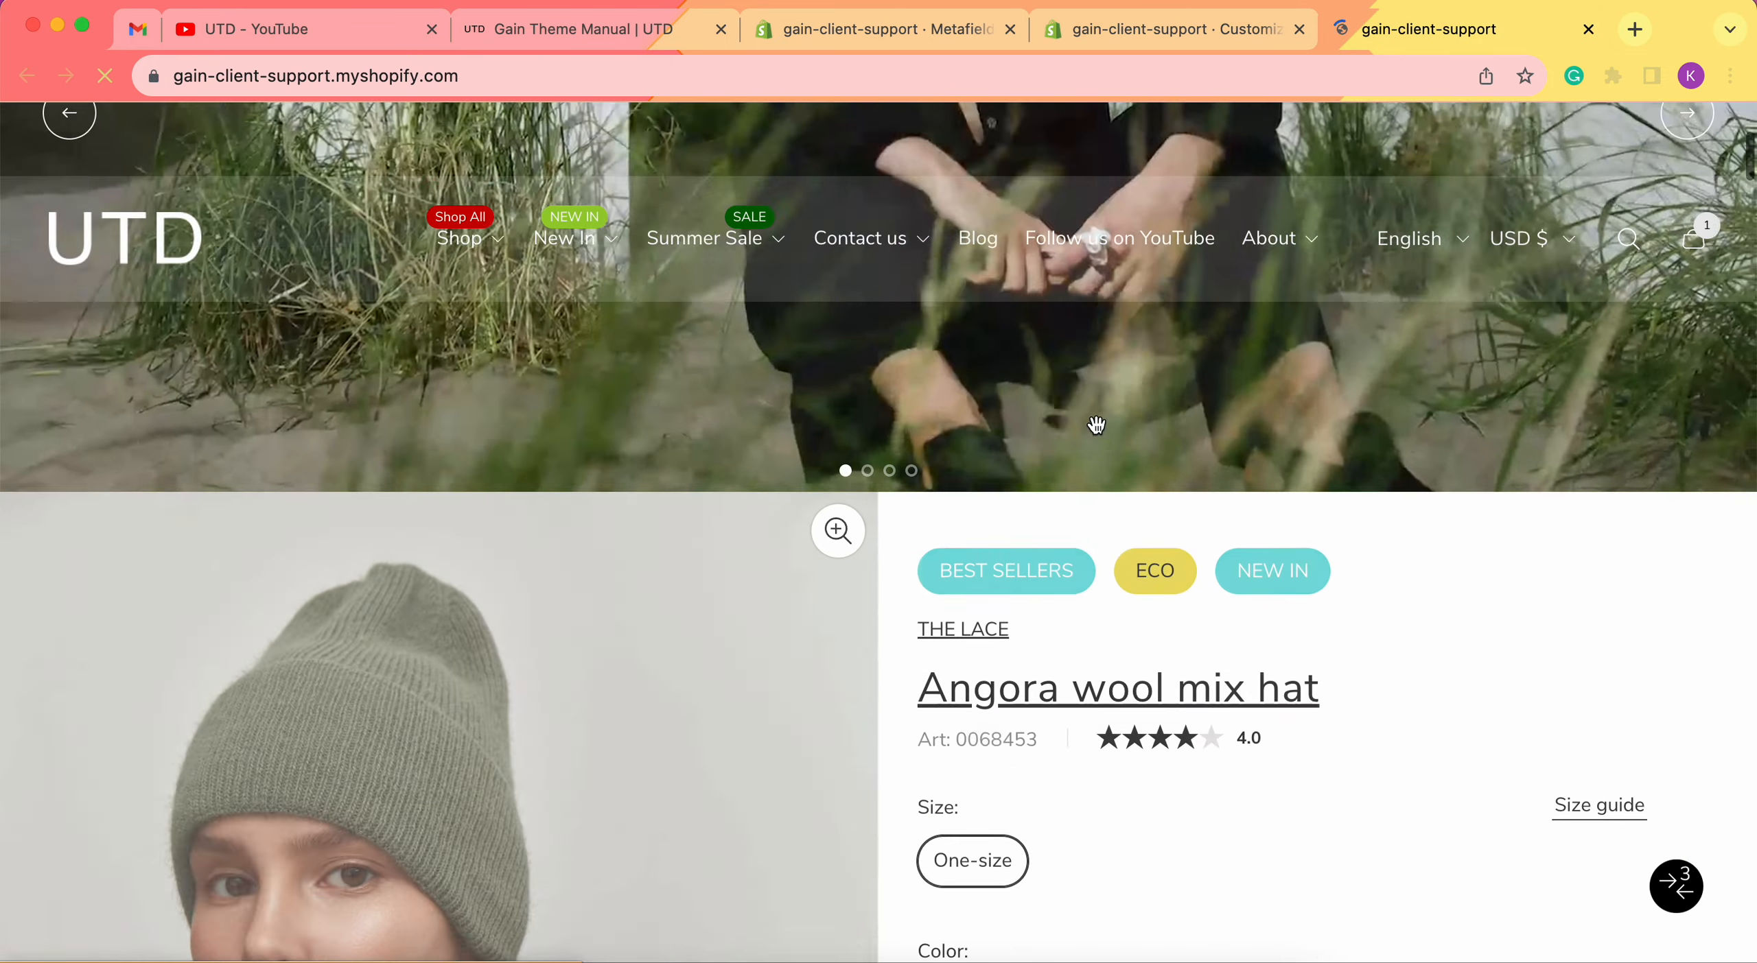
scroll(1095, 423, up, 5)
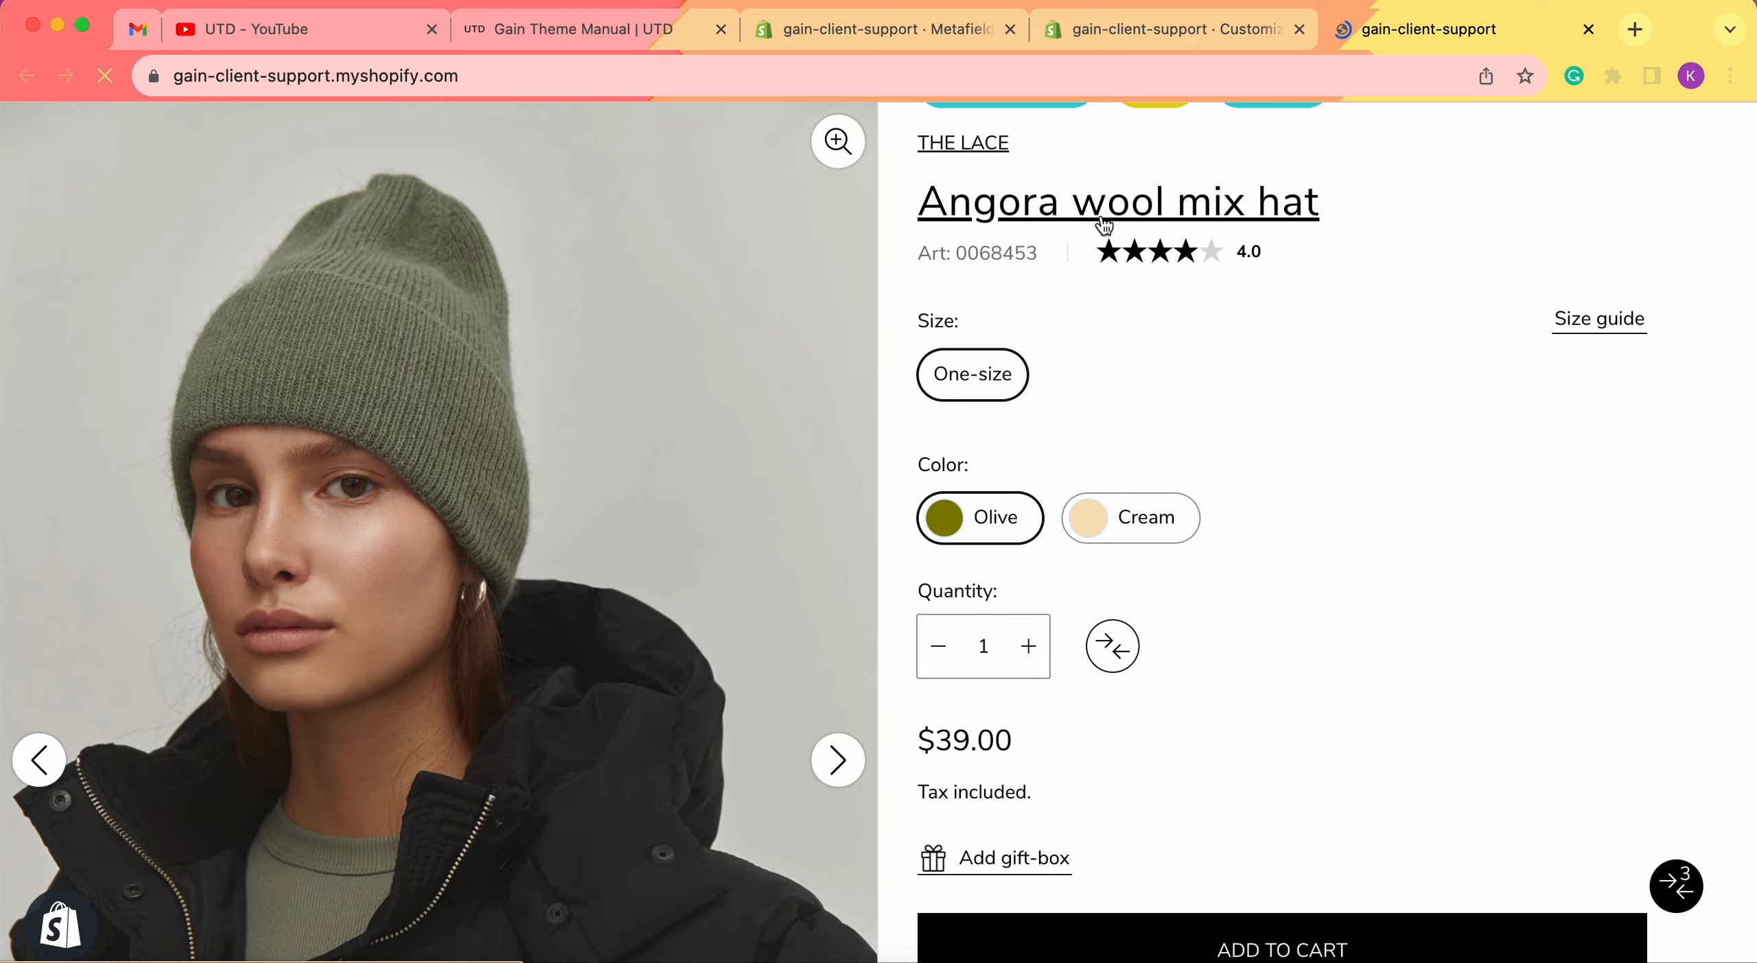
click(1104, 225)
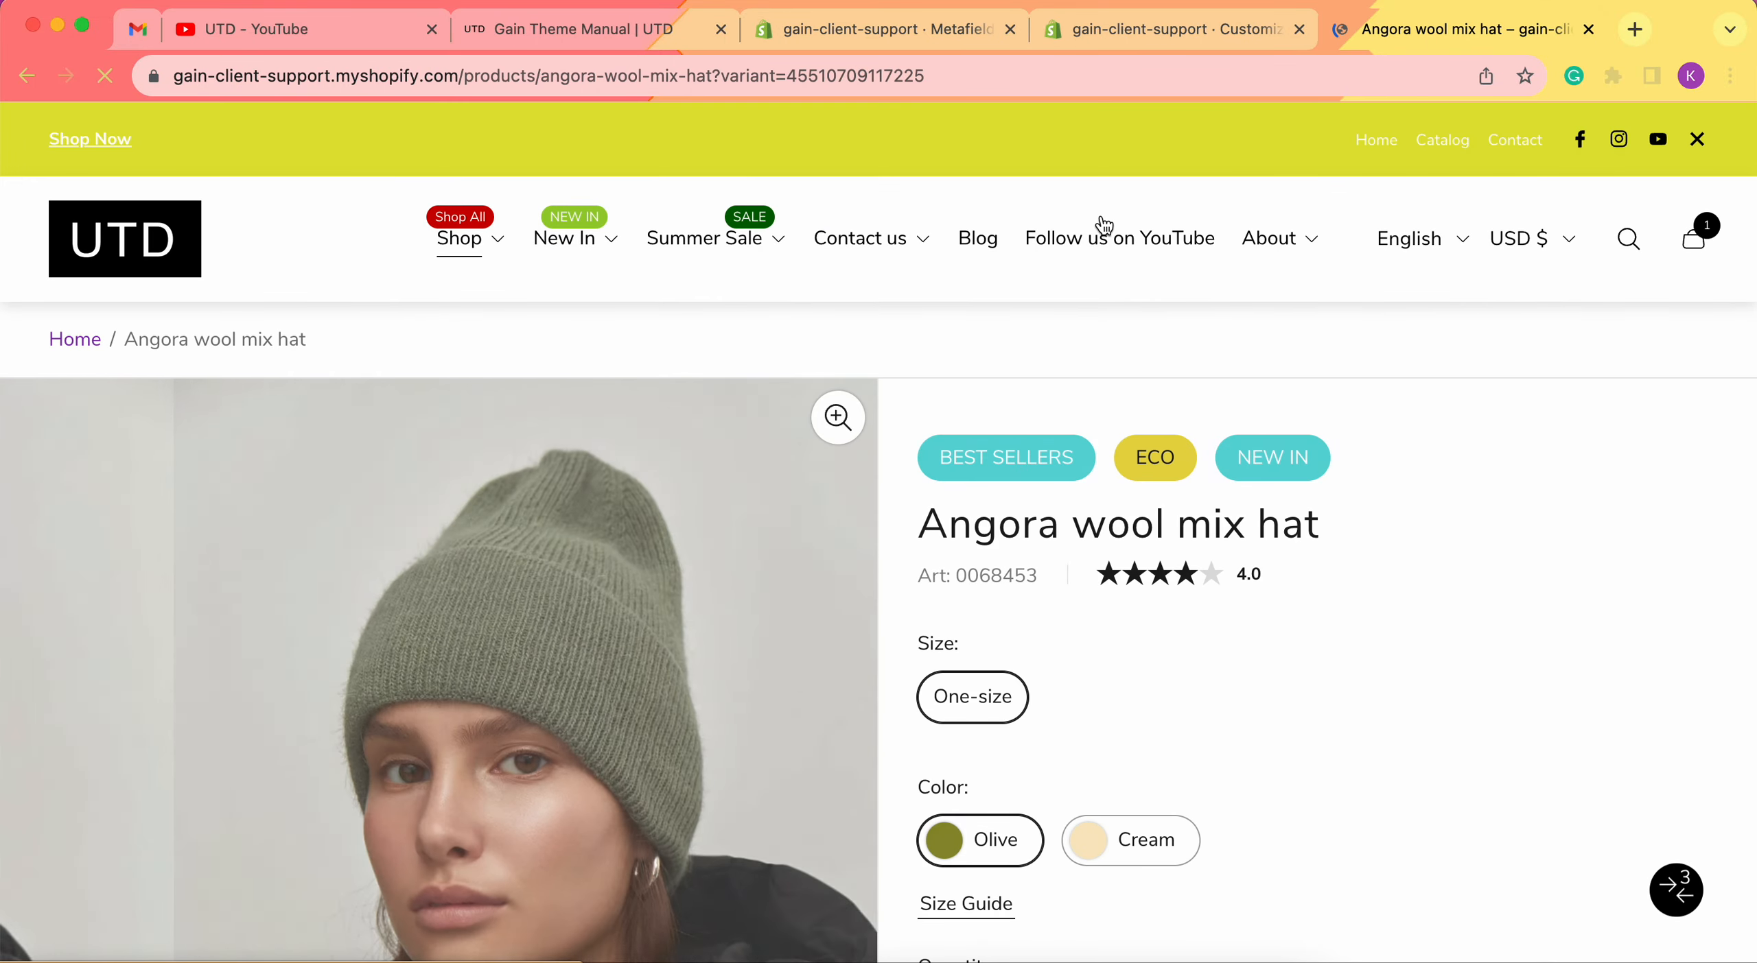
scroll(1153, 597, down, 20)
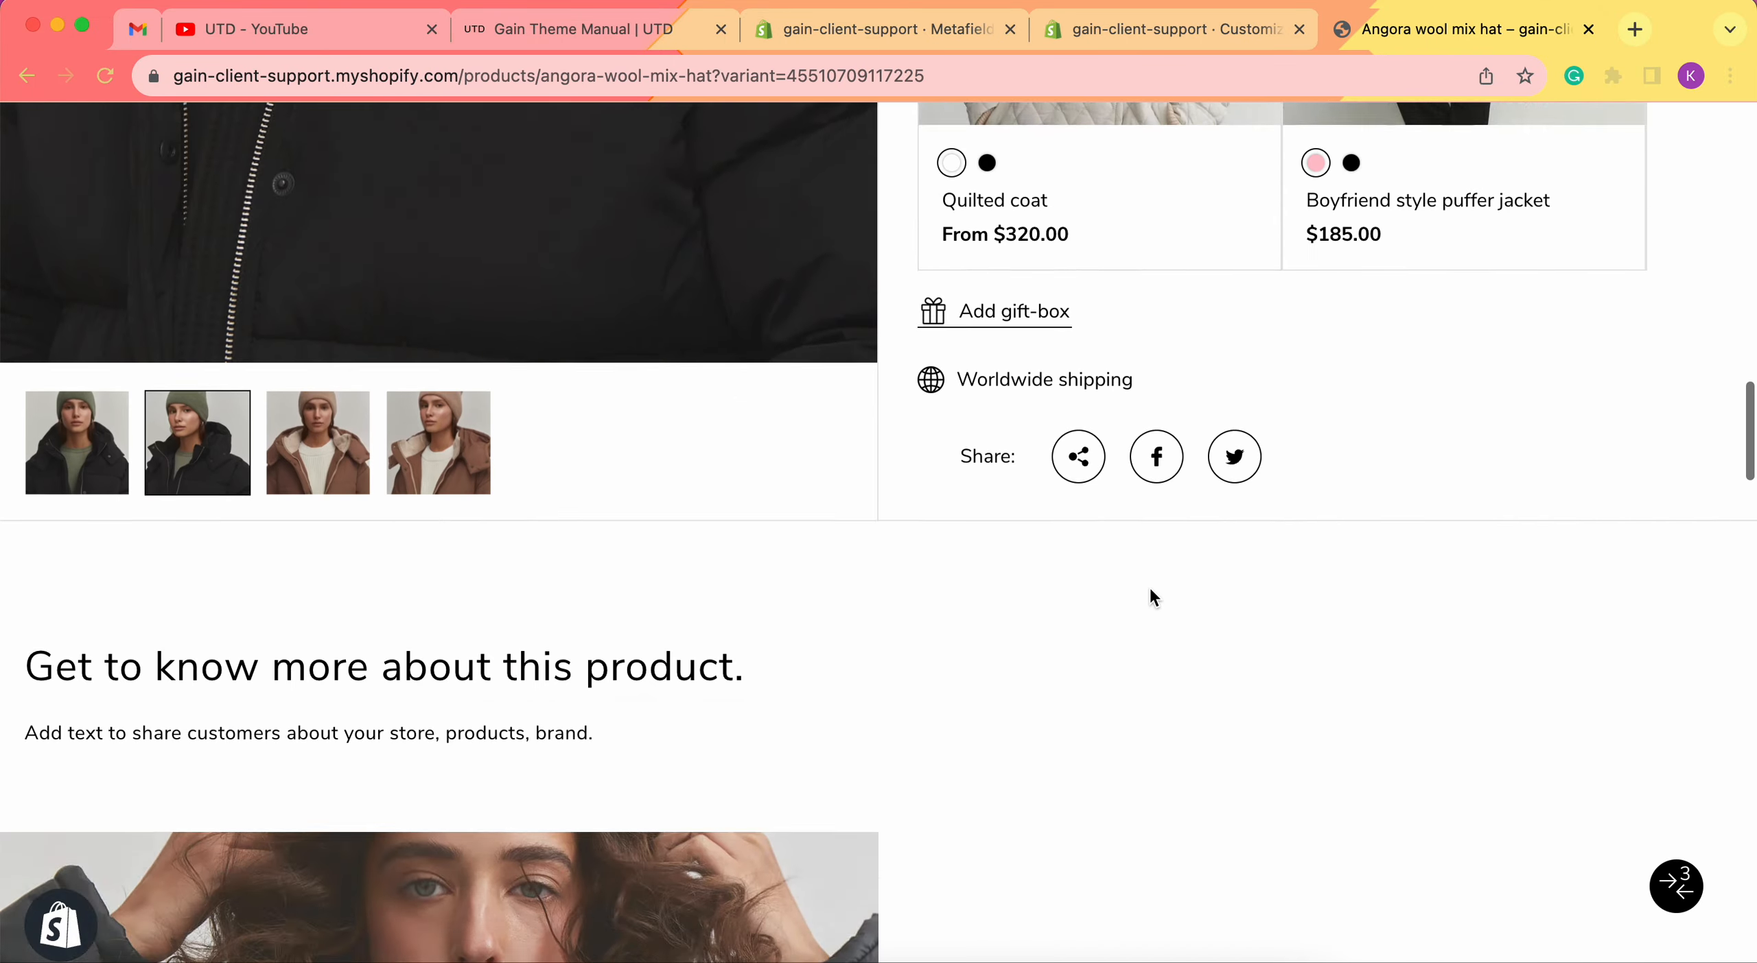
scroll(681, 415, up, 6)
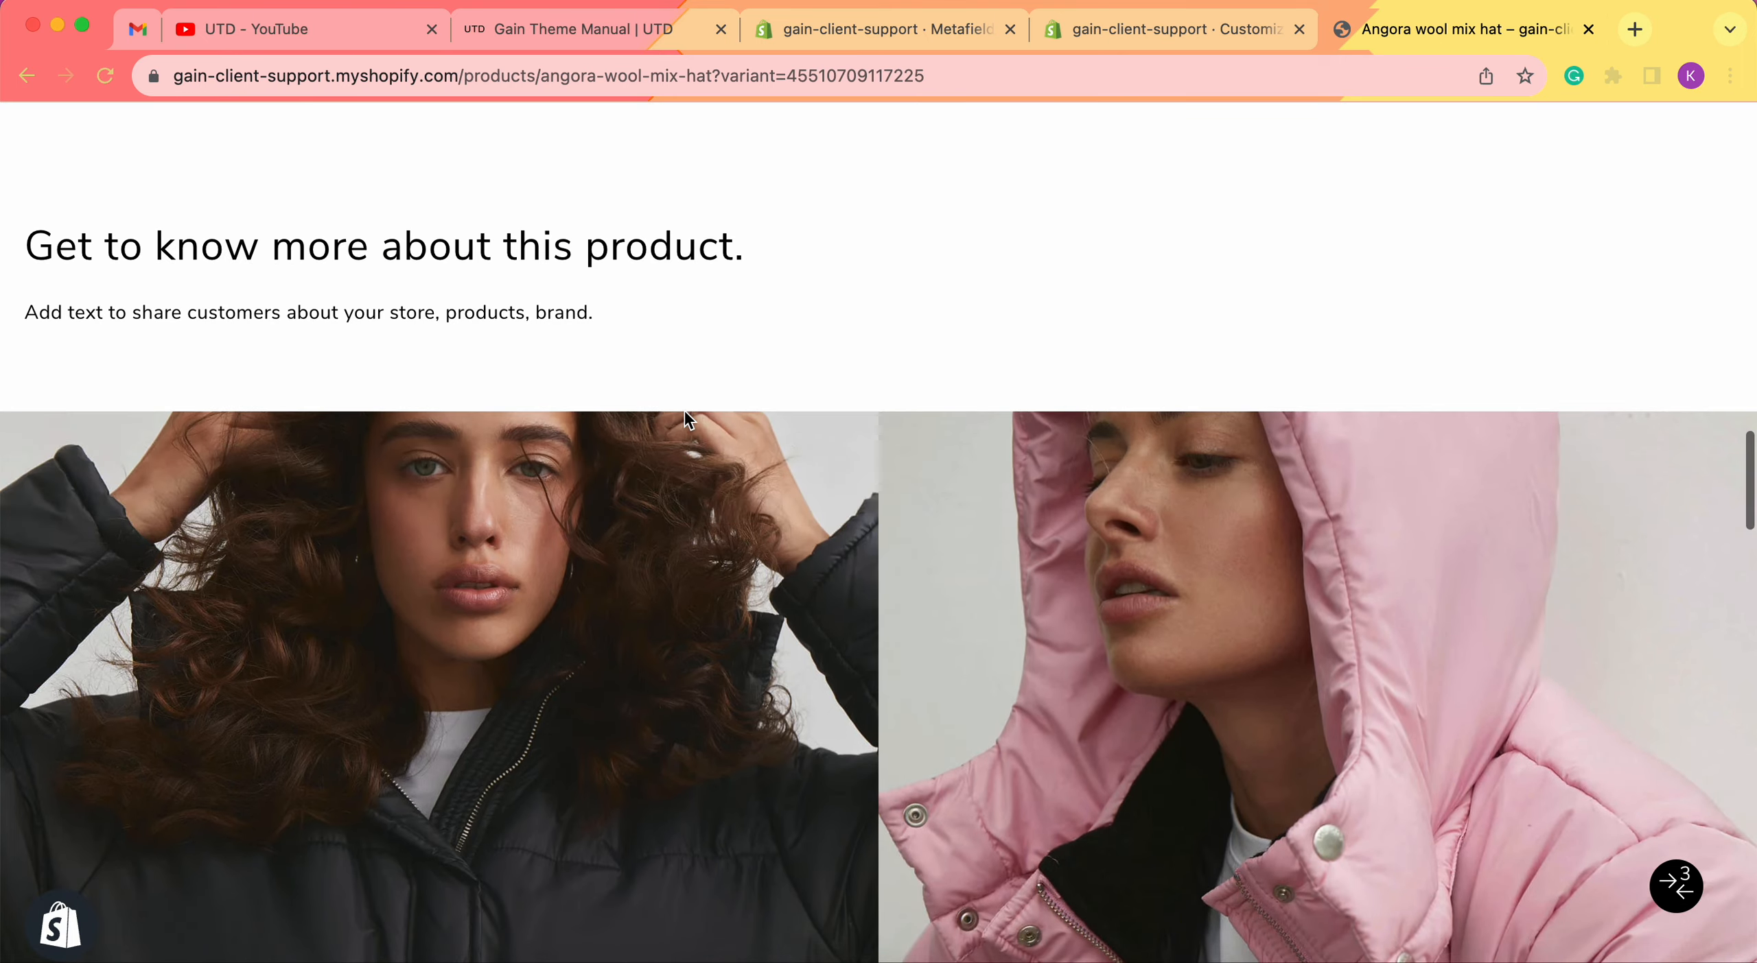
scroll(1098, 535, up, 10)
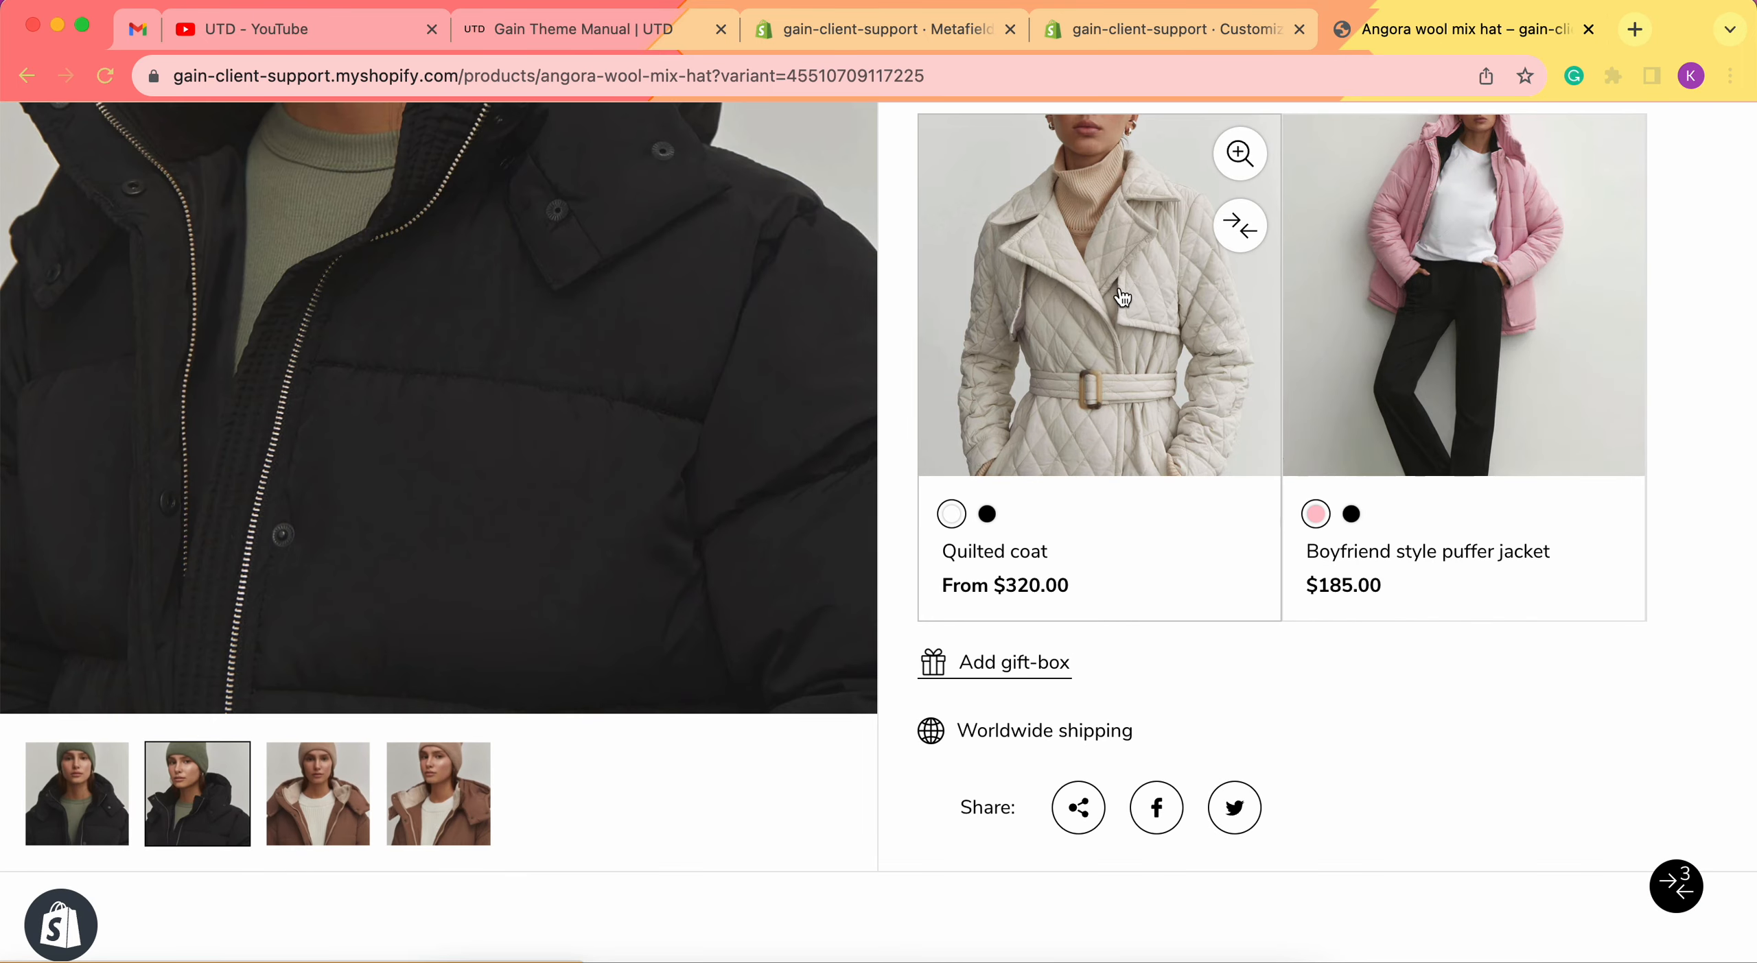
scroll(1122, 297, down, 10)
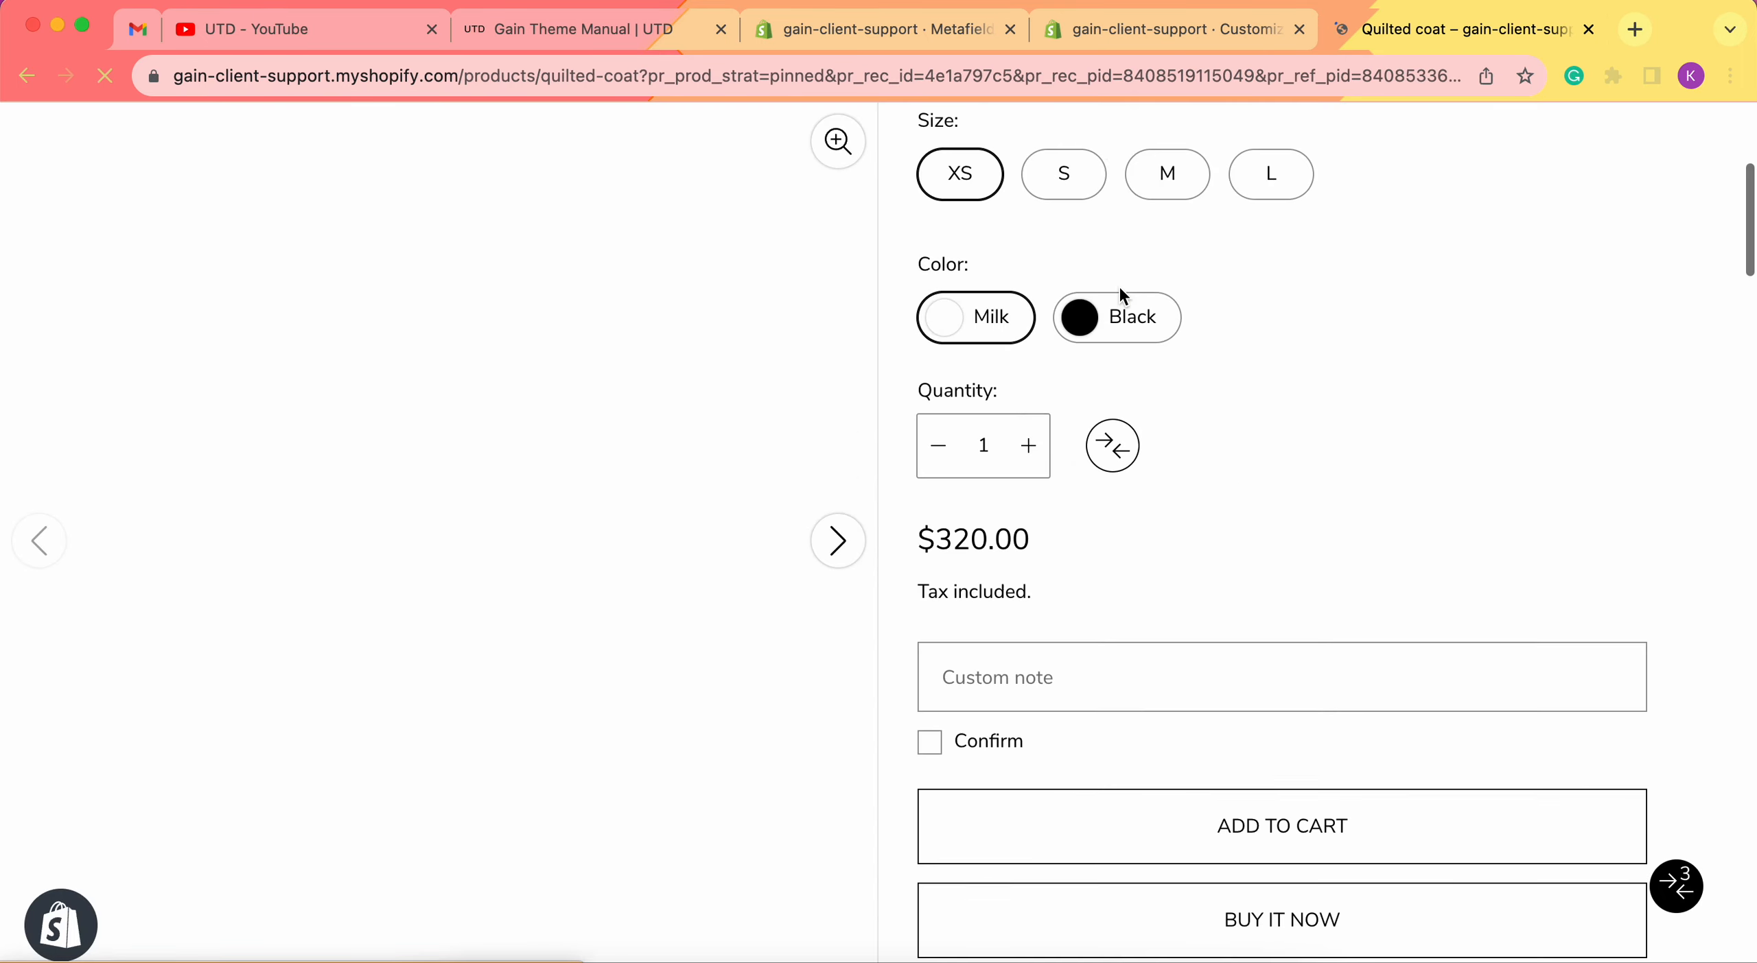
scroll(1122, 297, down, 10)
scroll(1085, 584, down, 3)
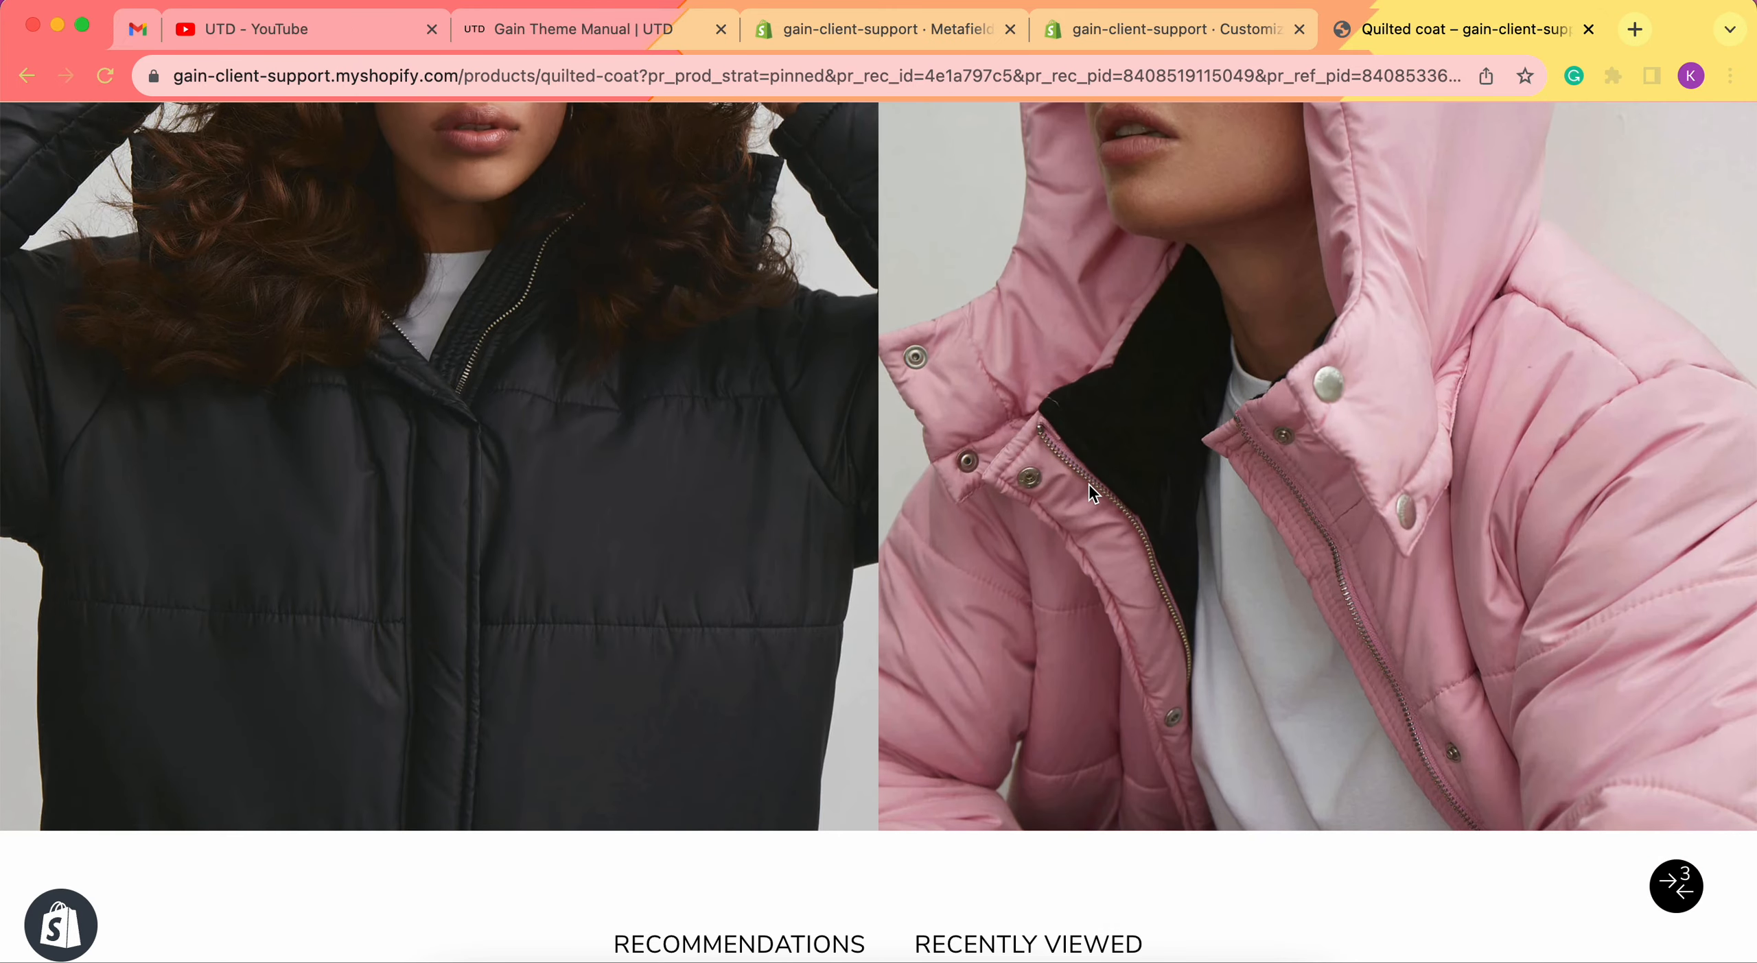
scroll(1091, 490, up, 5)
click(1193, 33)
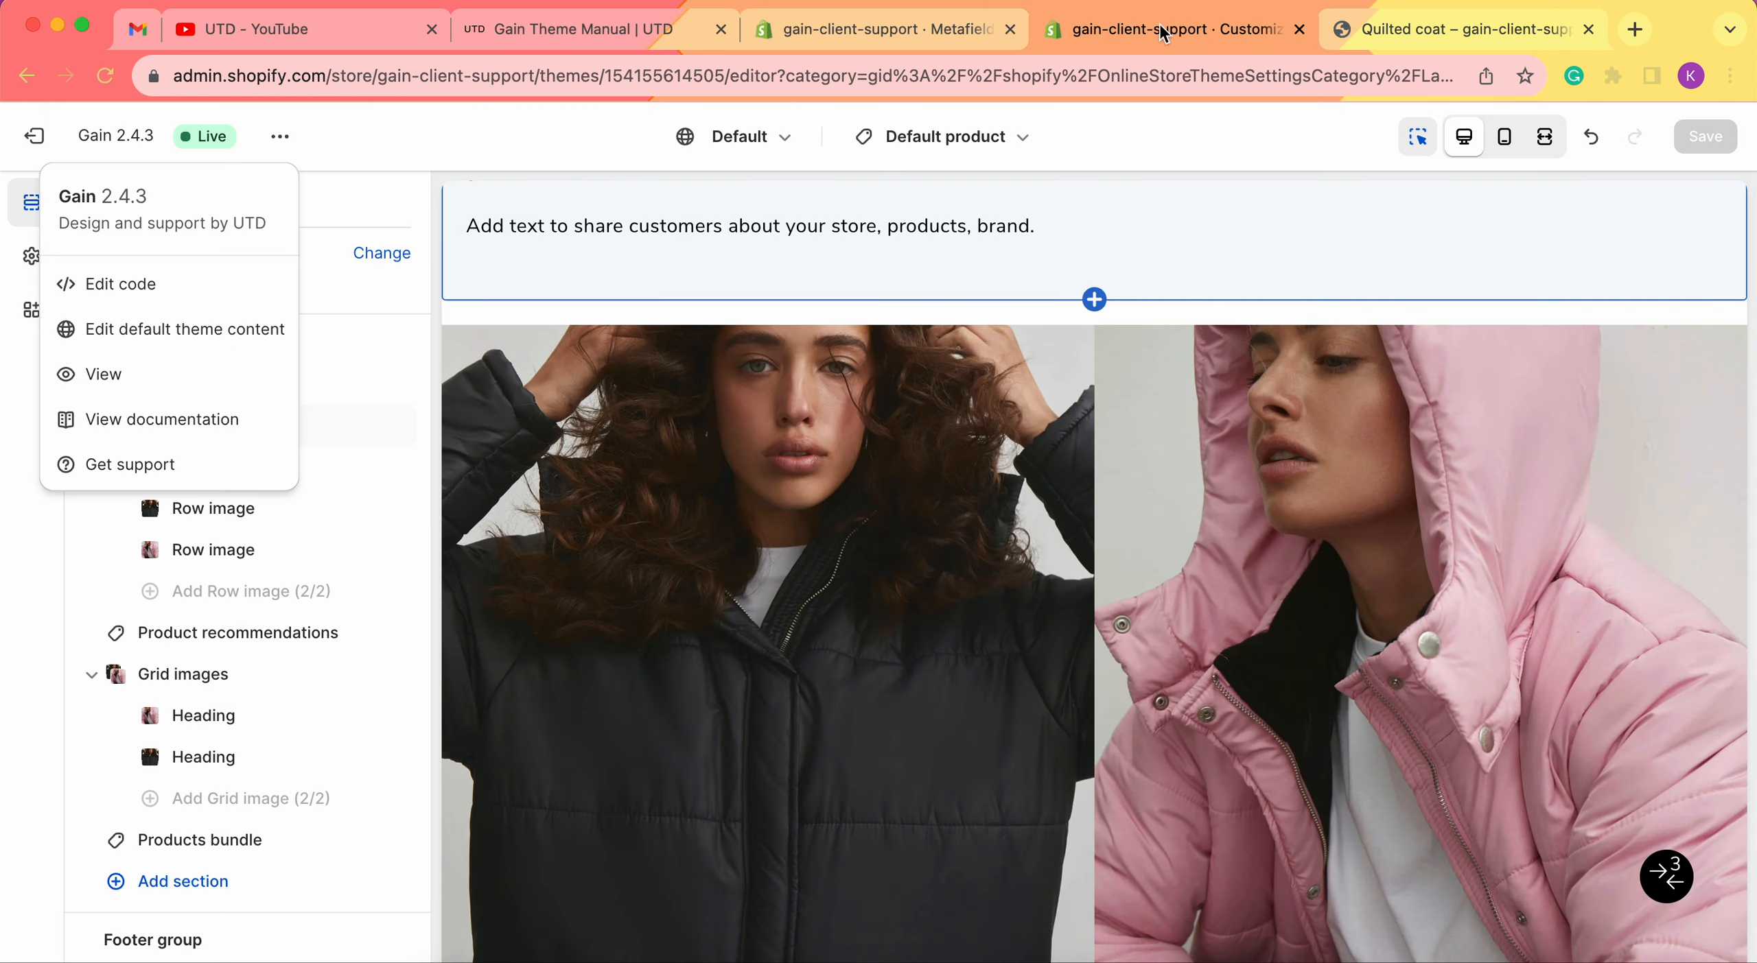
click(313, 207)
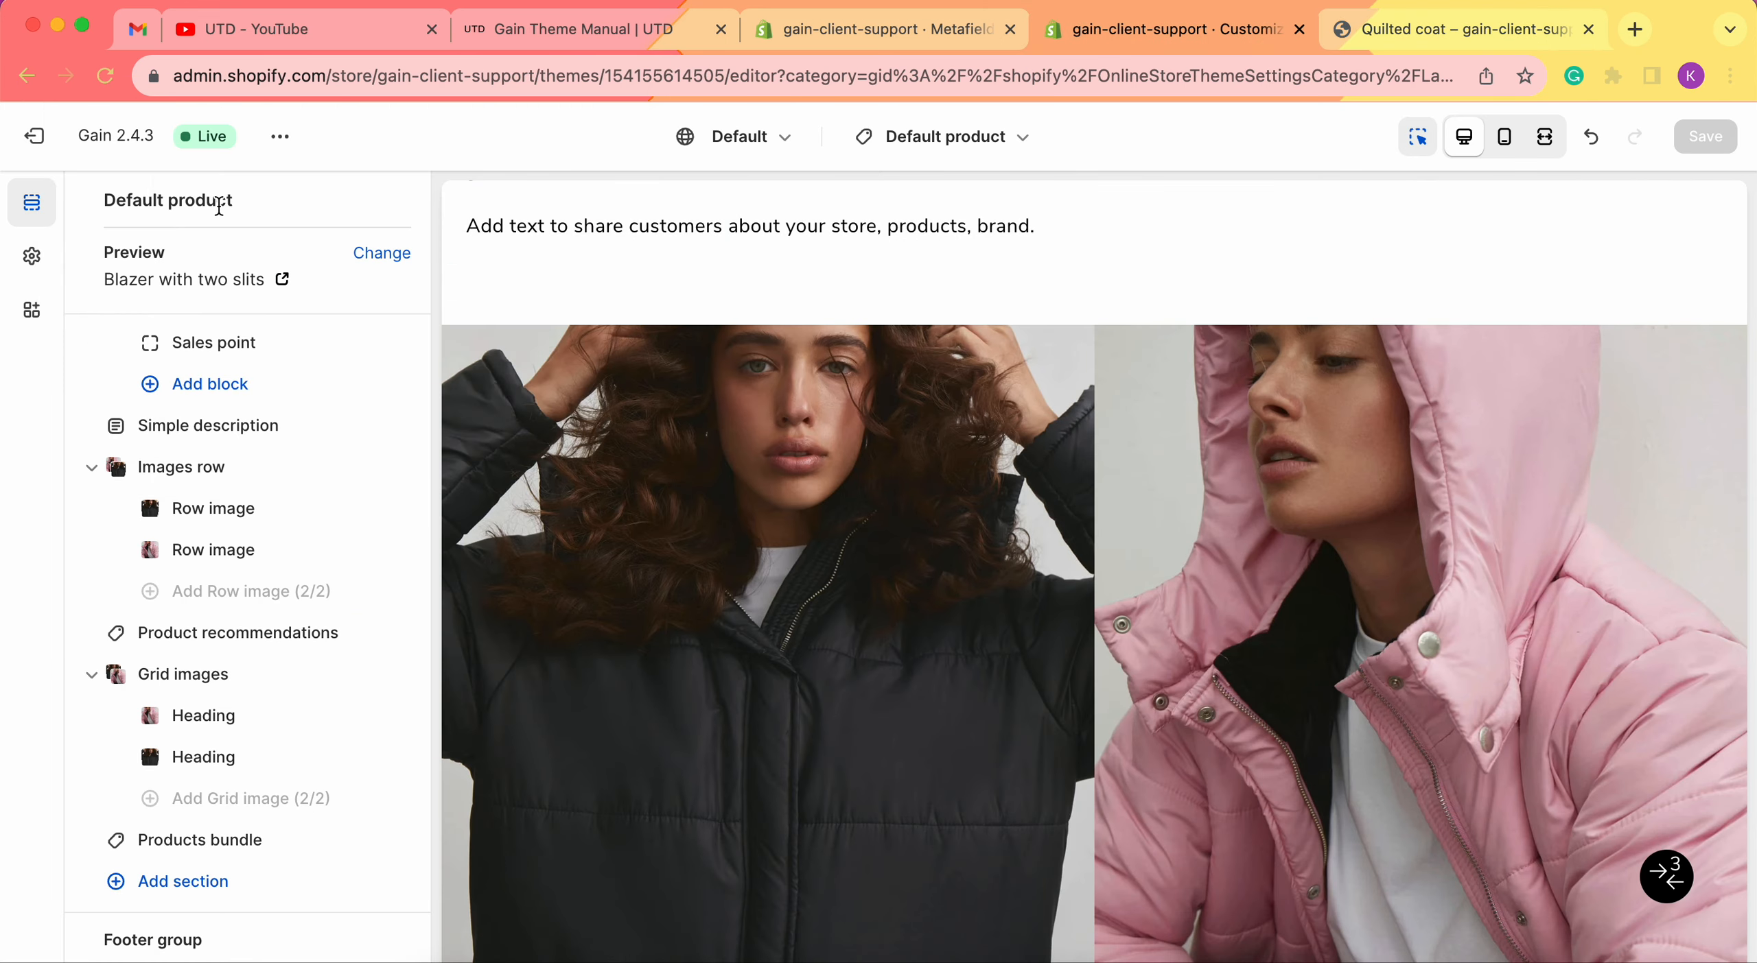
scroll(330, 467, down, 3)
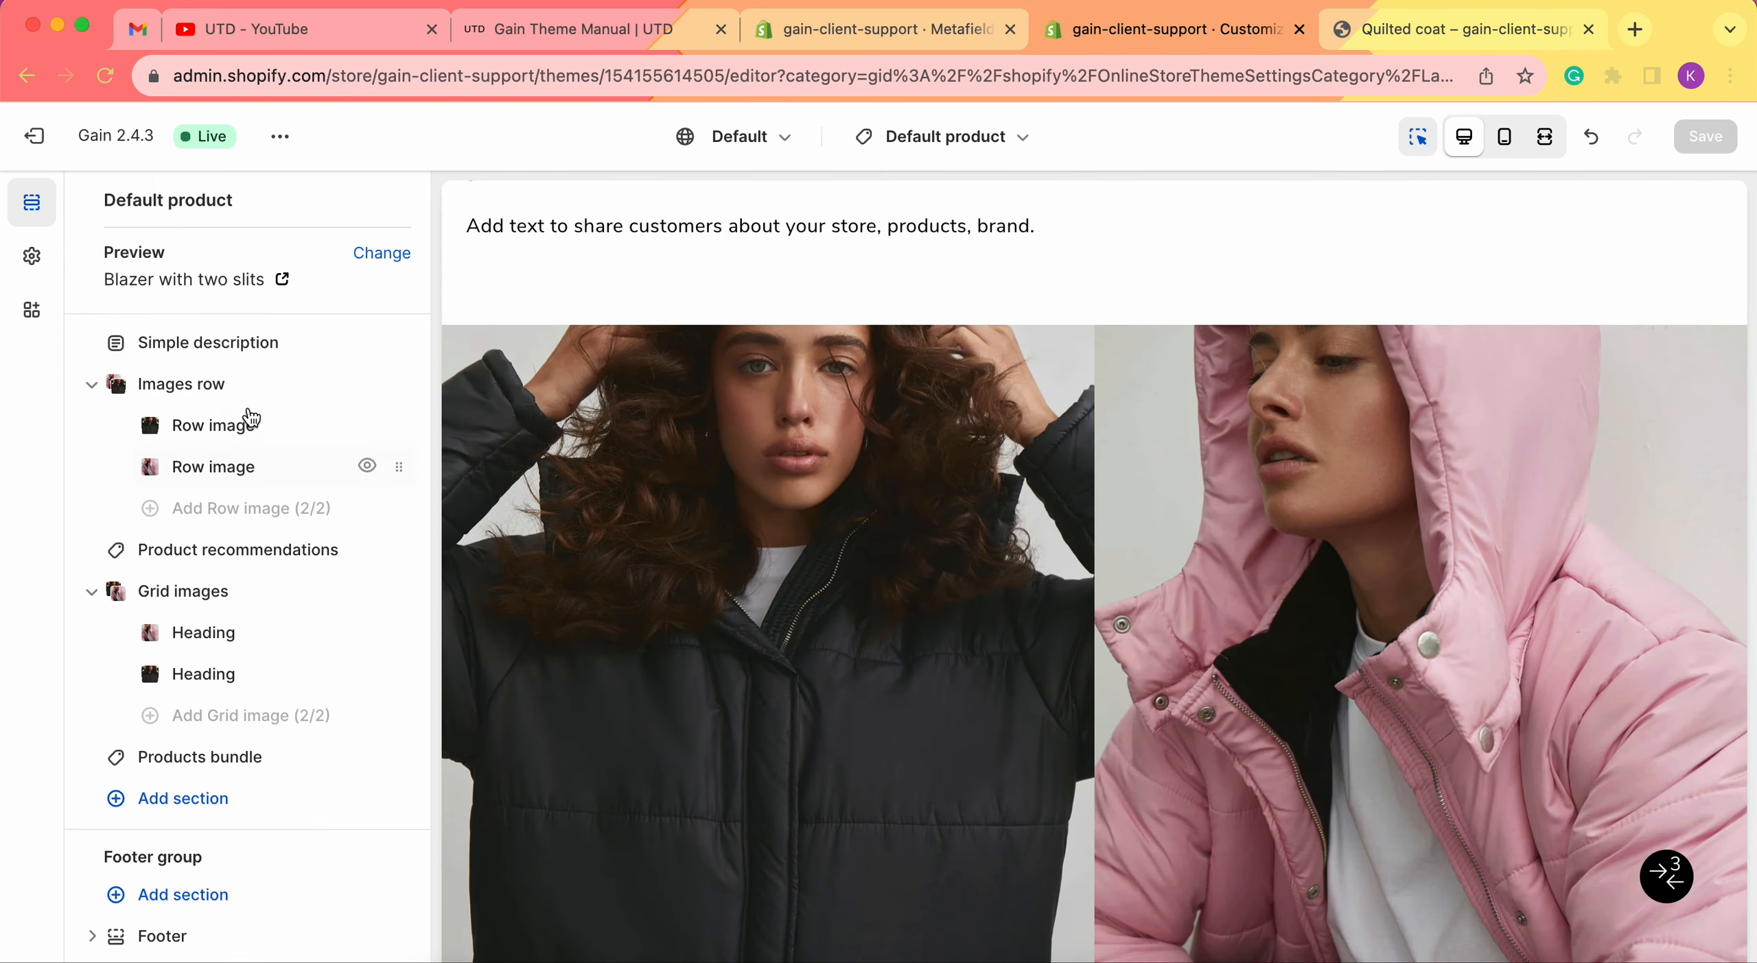
scroll(242, 487, up, 1)
scroll(242, 487, up, 10)
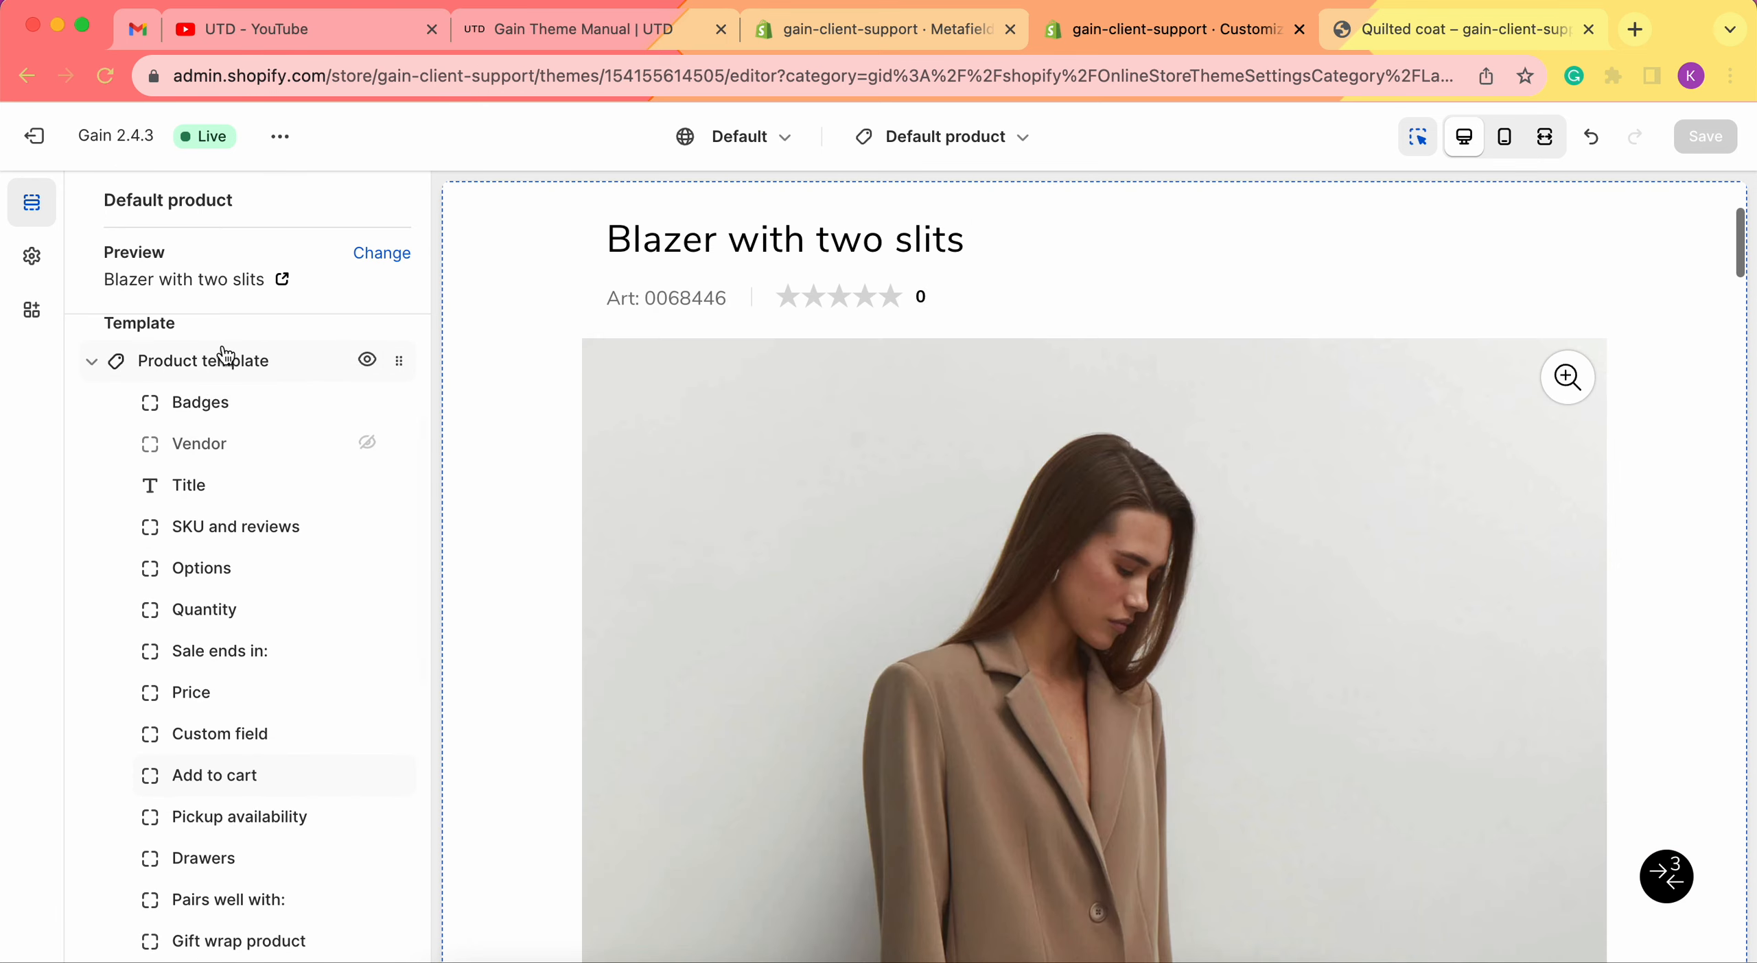
scroll(210, 549, down, 6)
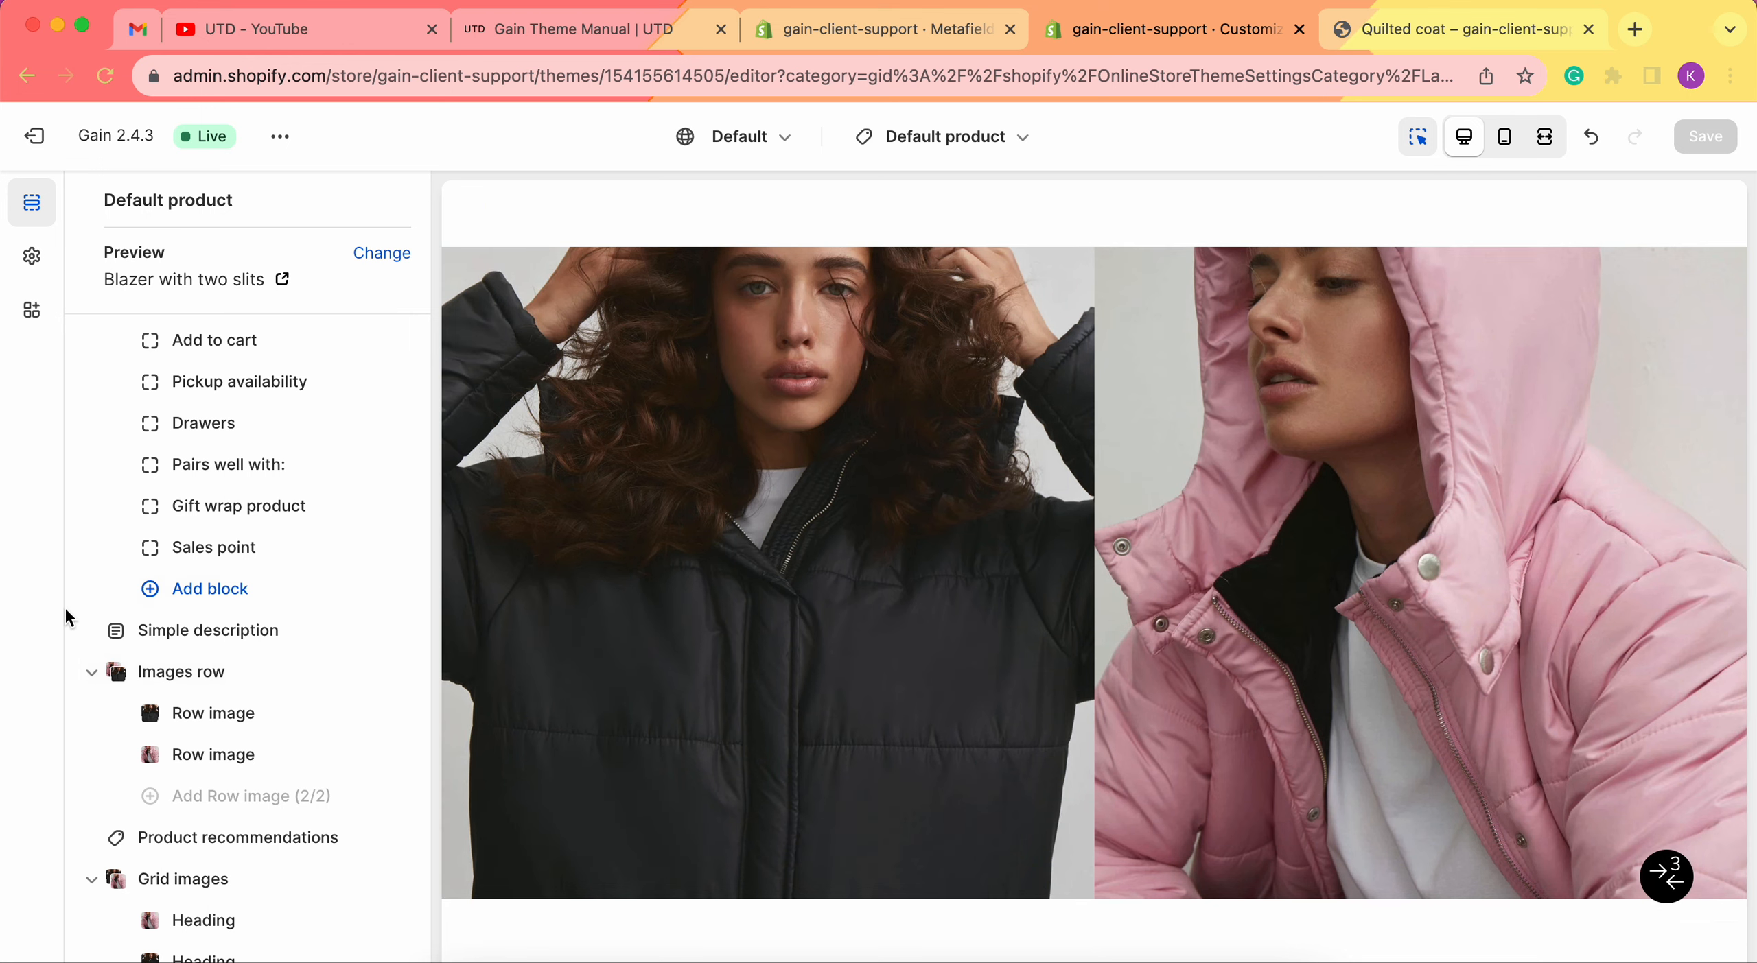
Remove the image from the first Row image block.
click(196, 708)
click(235, 616)
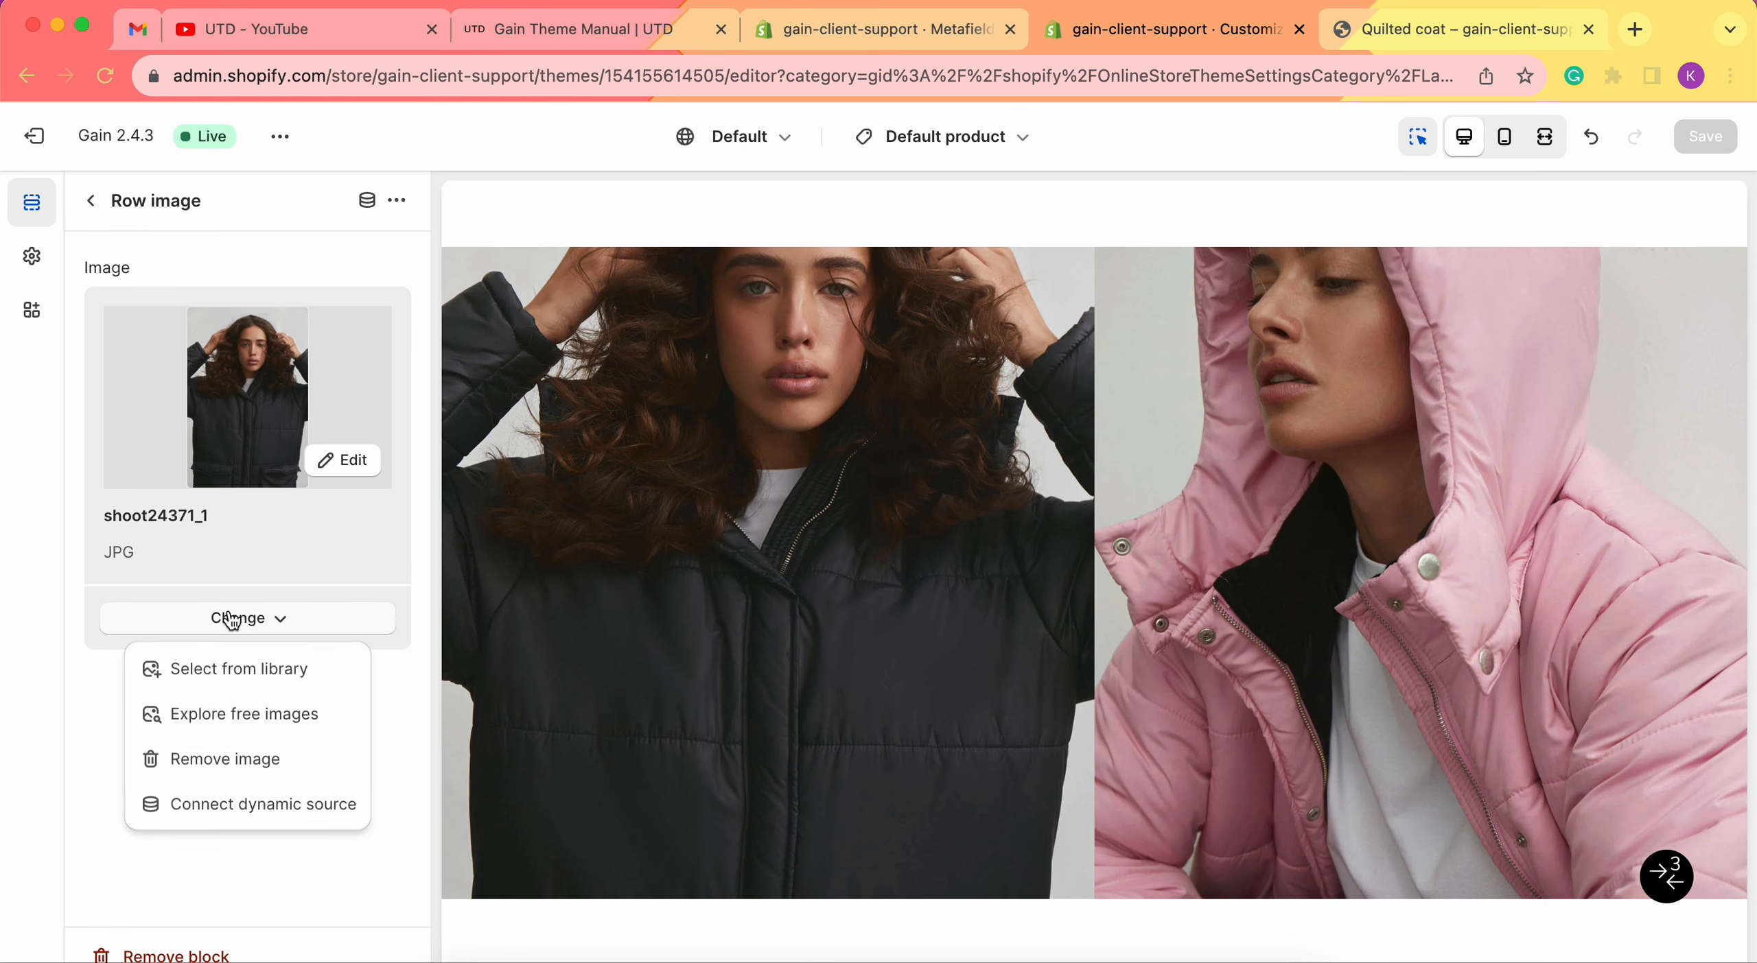
click(241, 757)
click(92, 200)
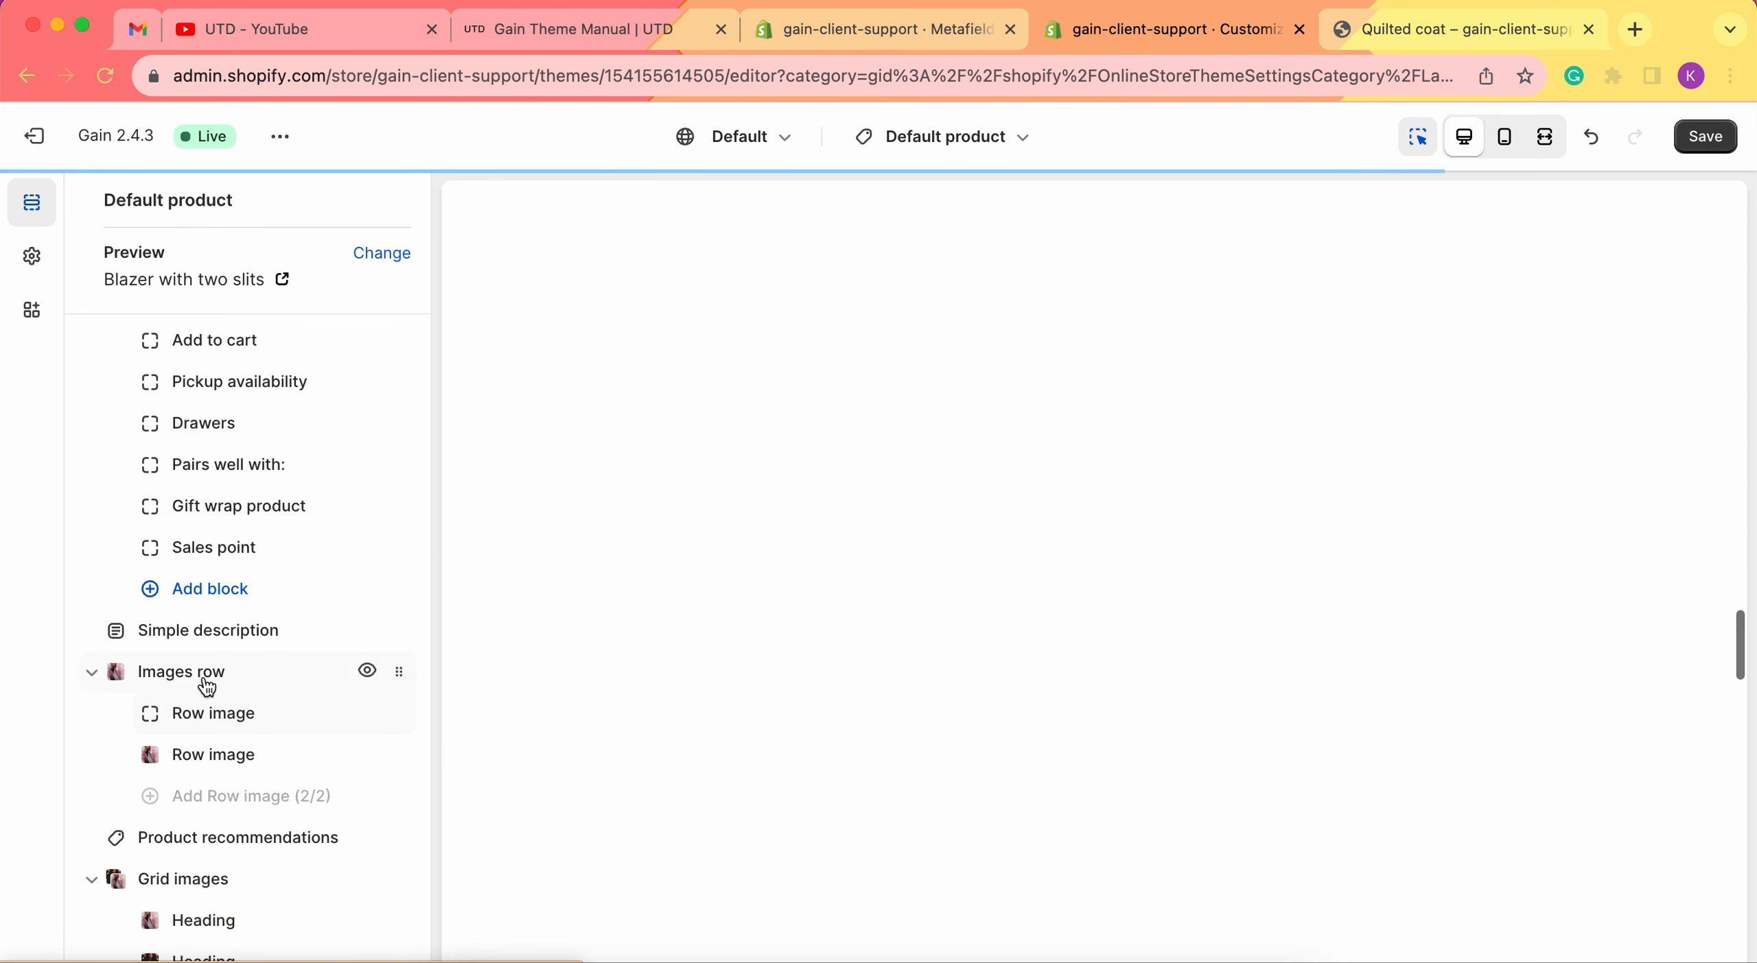
Remove the second Row image block's image, then go to the Custom data settings.
click(239, 757)
click(229, 615)
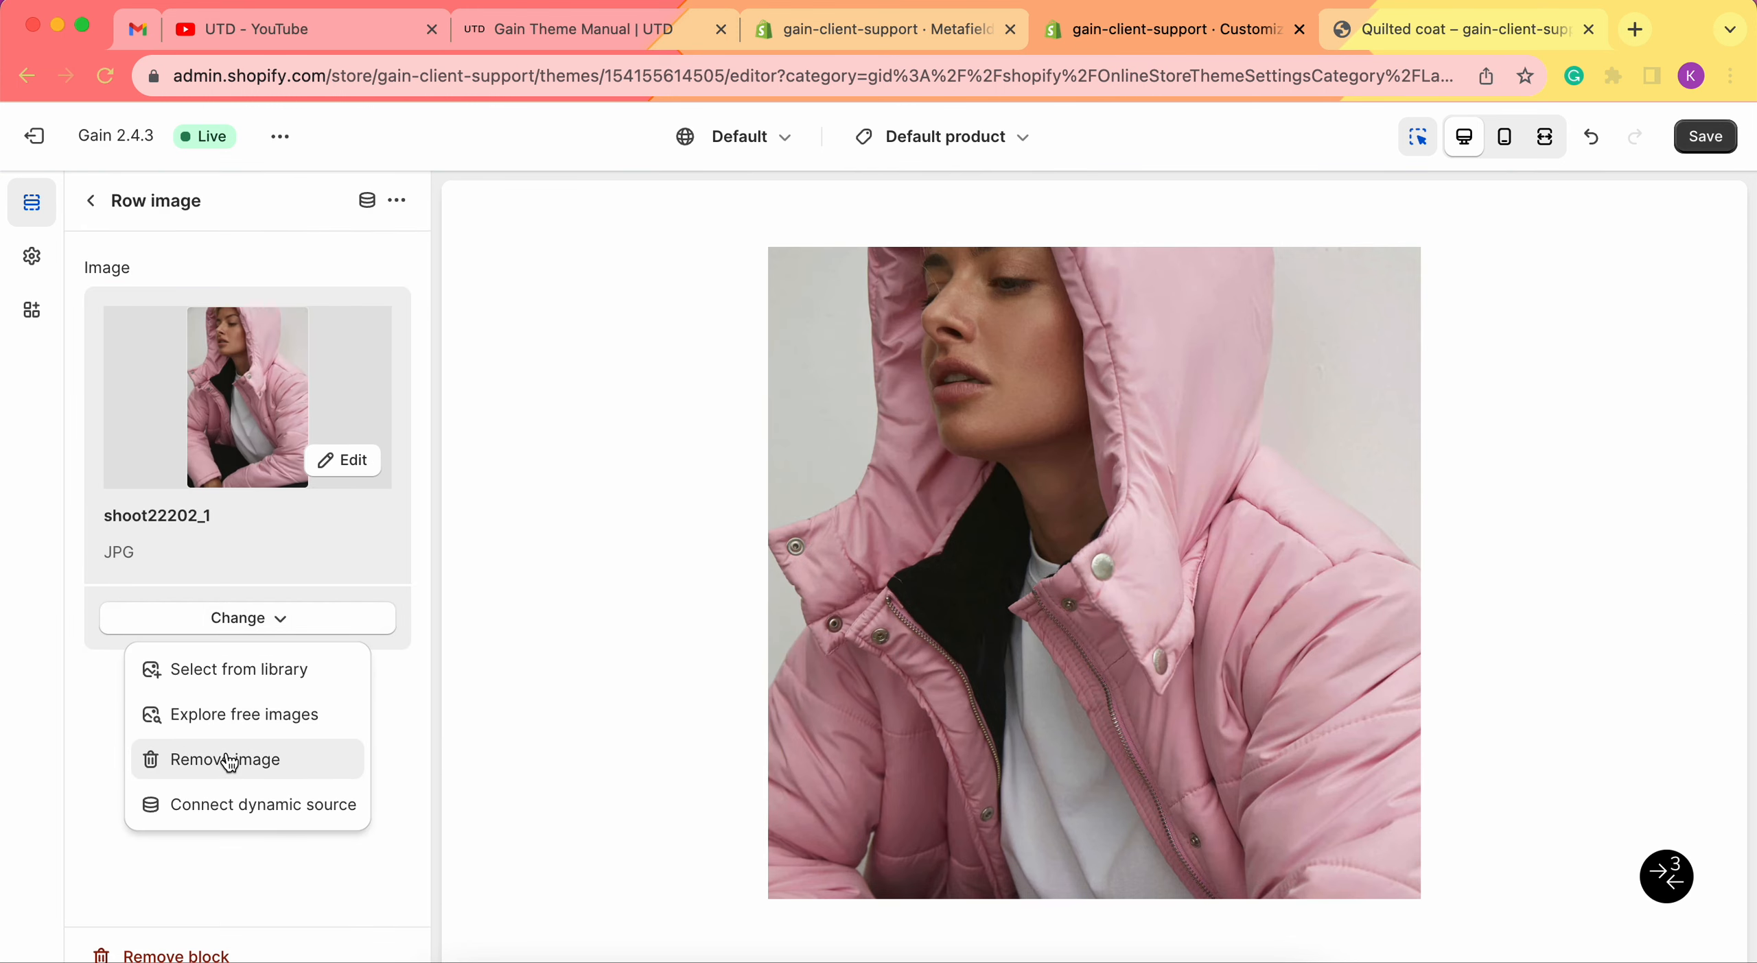
click(237, 756)
click(93, 201)
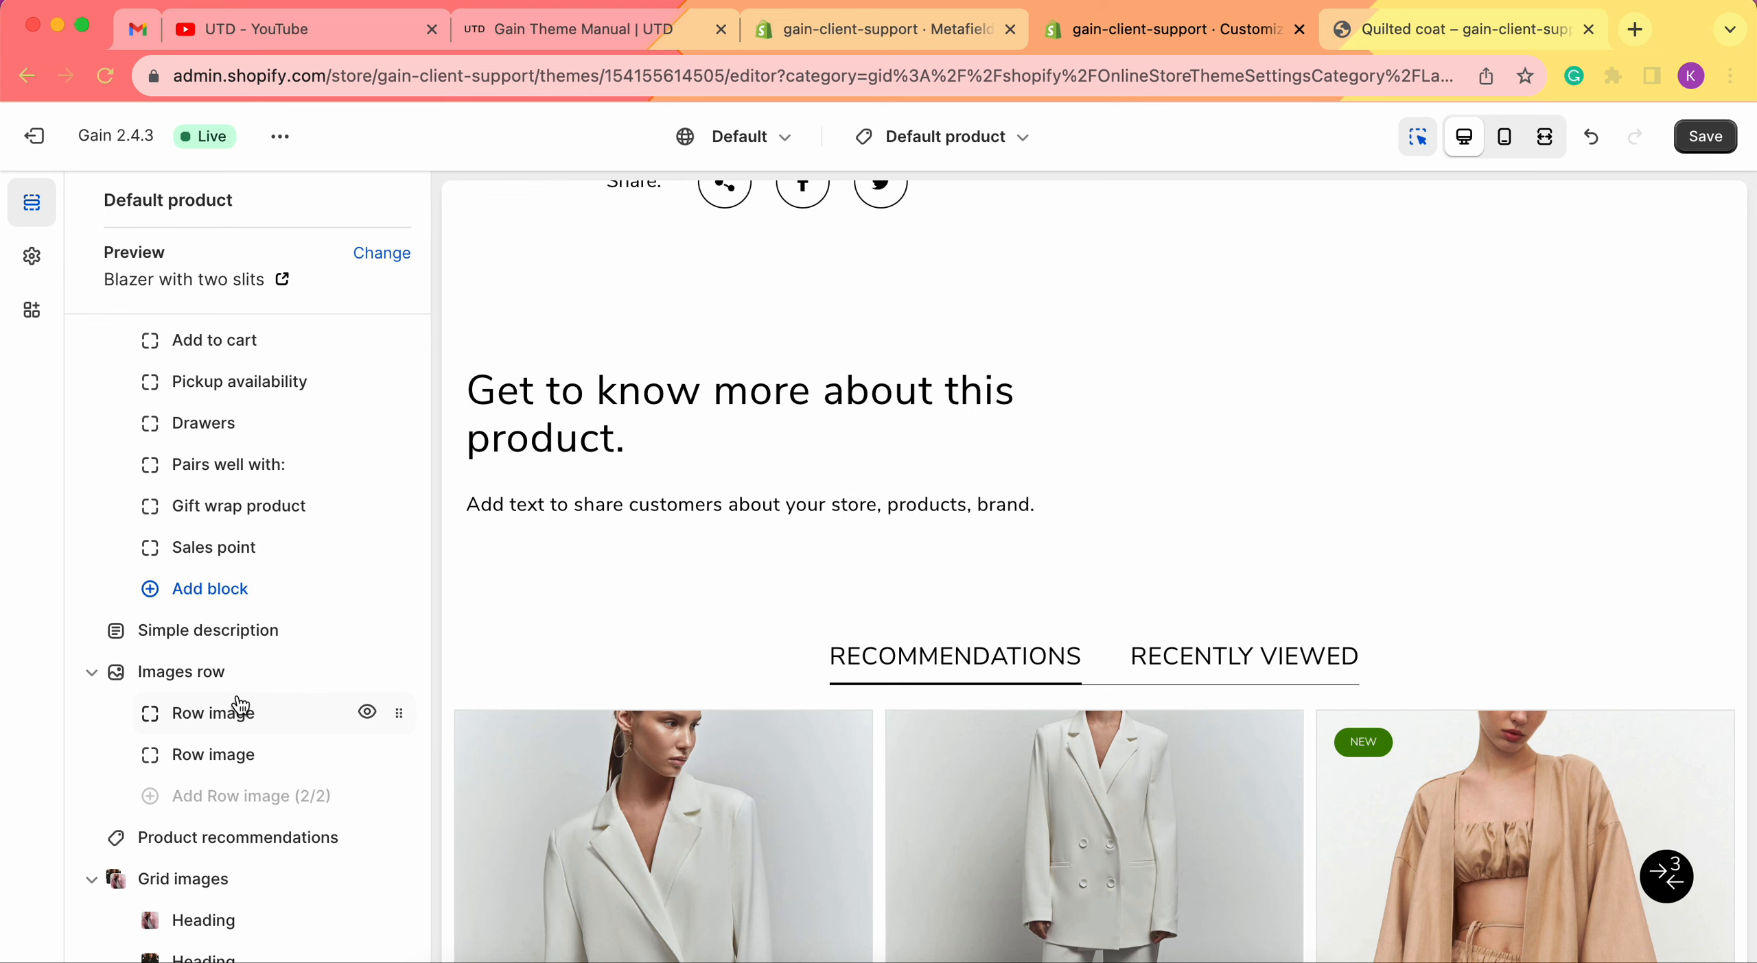
click(840, 30)
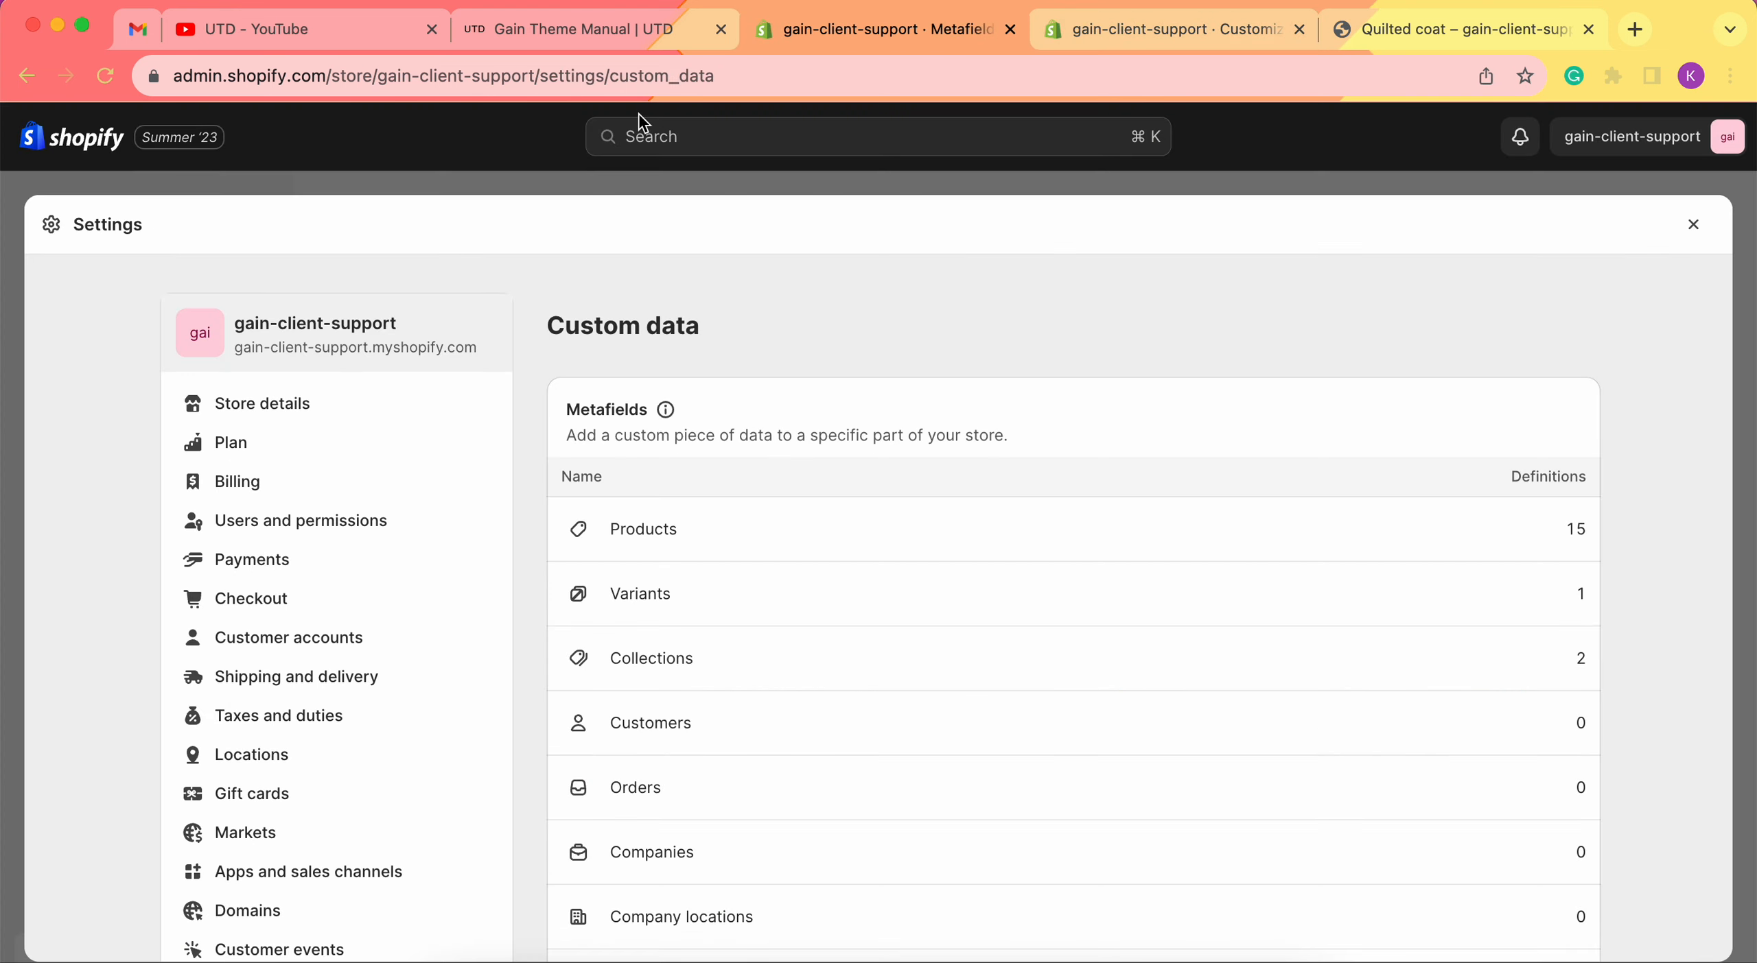
In Custom data, open the Products metafield definitions list.
scroll(432, 693, down, 1)
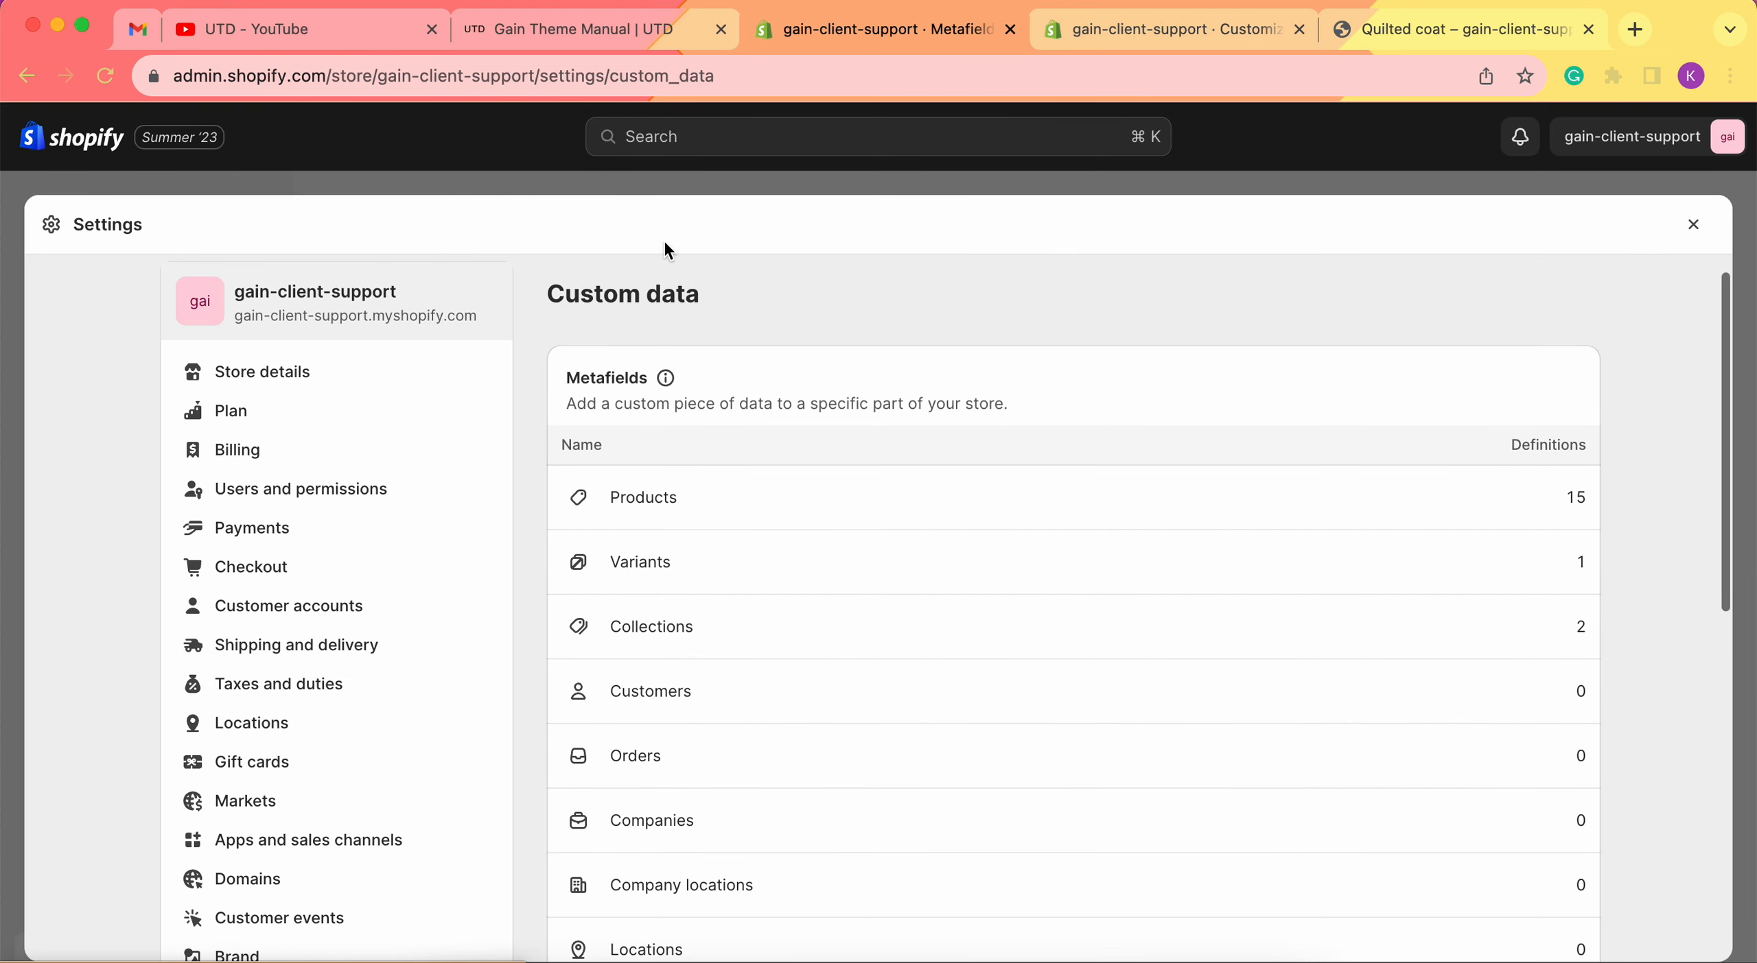
scroll(704, 623, down, 2)
scroll(142, 278, up, 5)
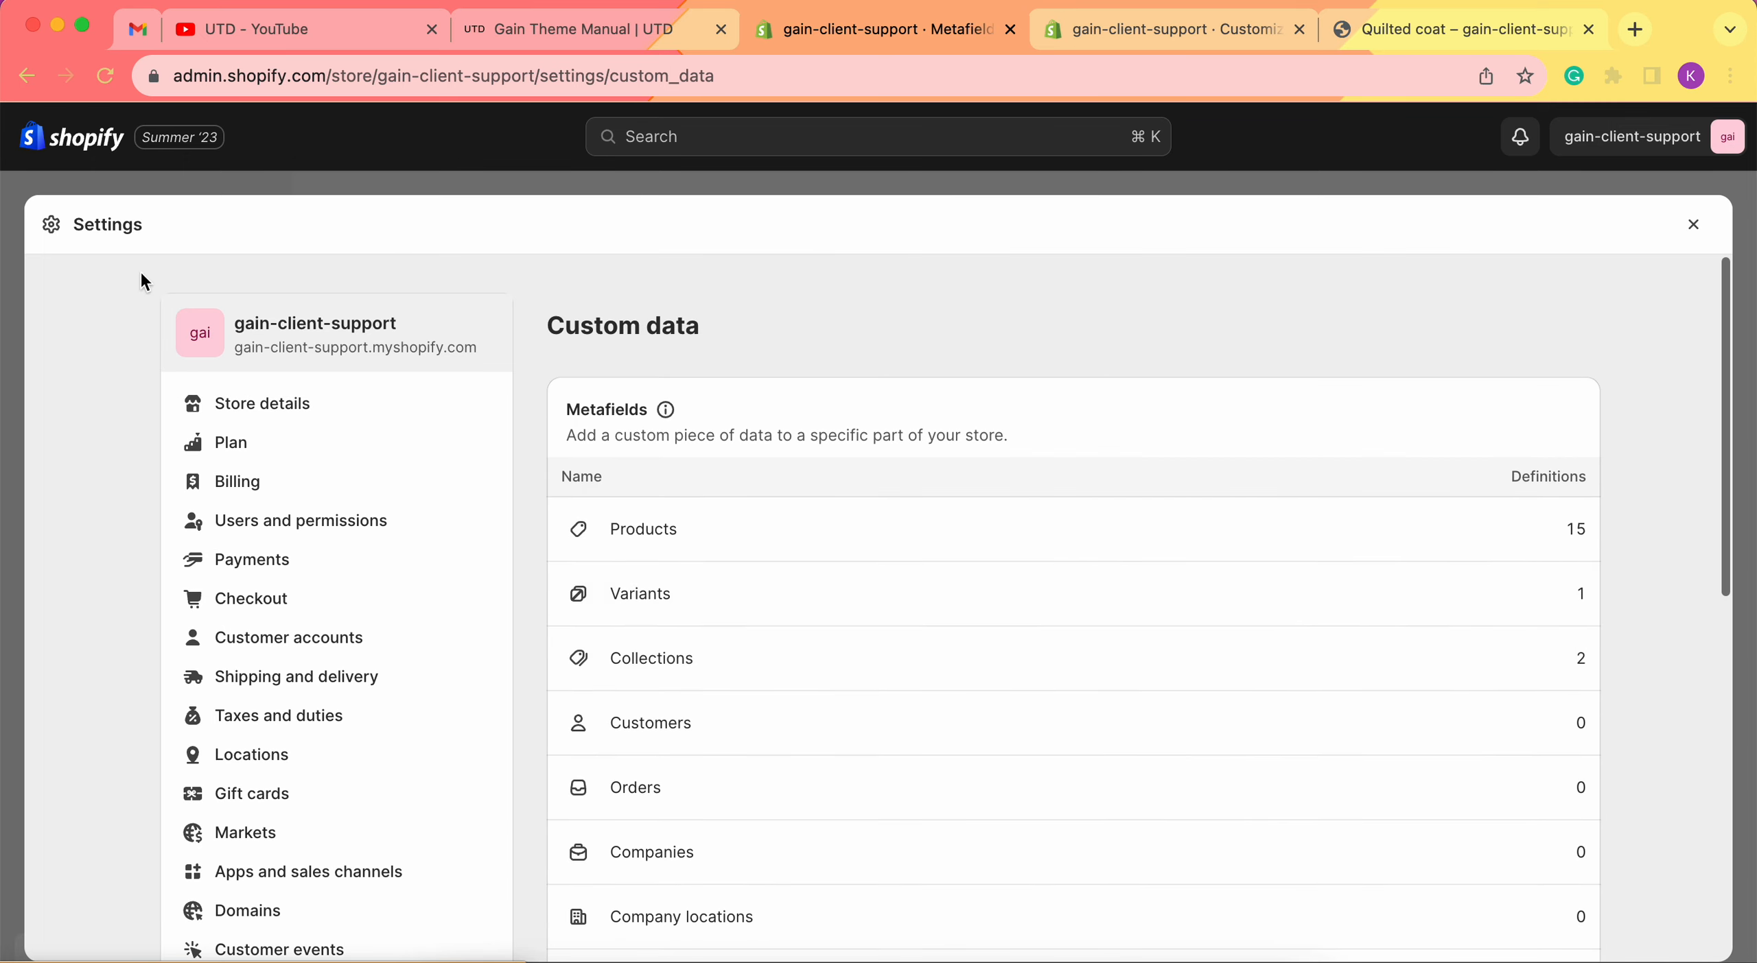
scroll(344, 597, down, 10)
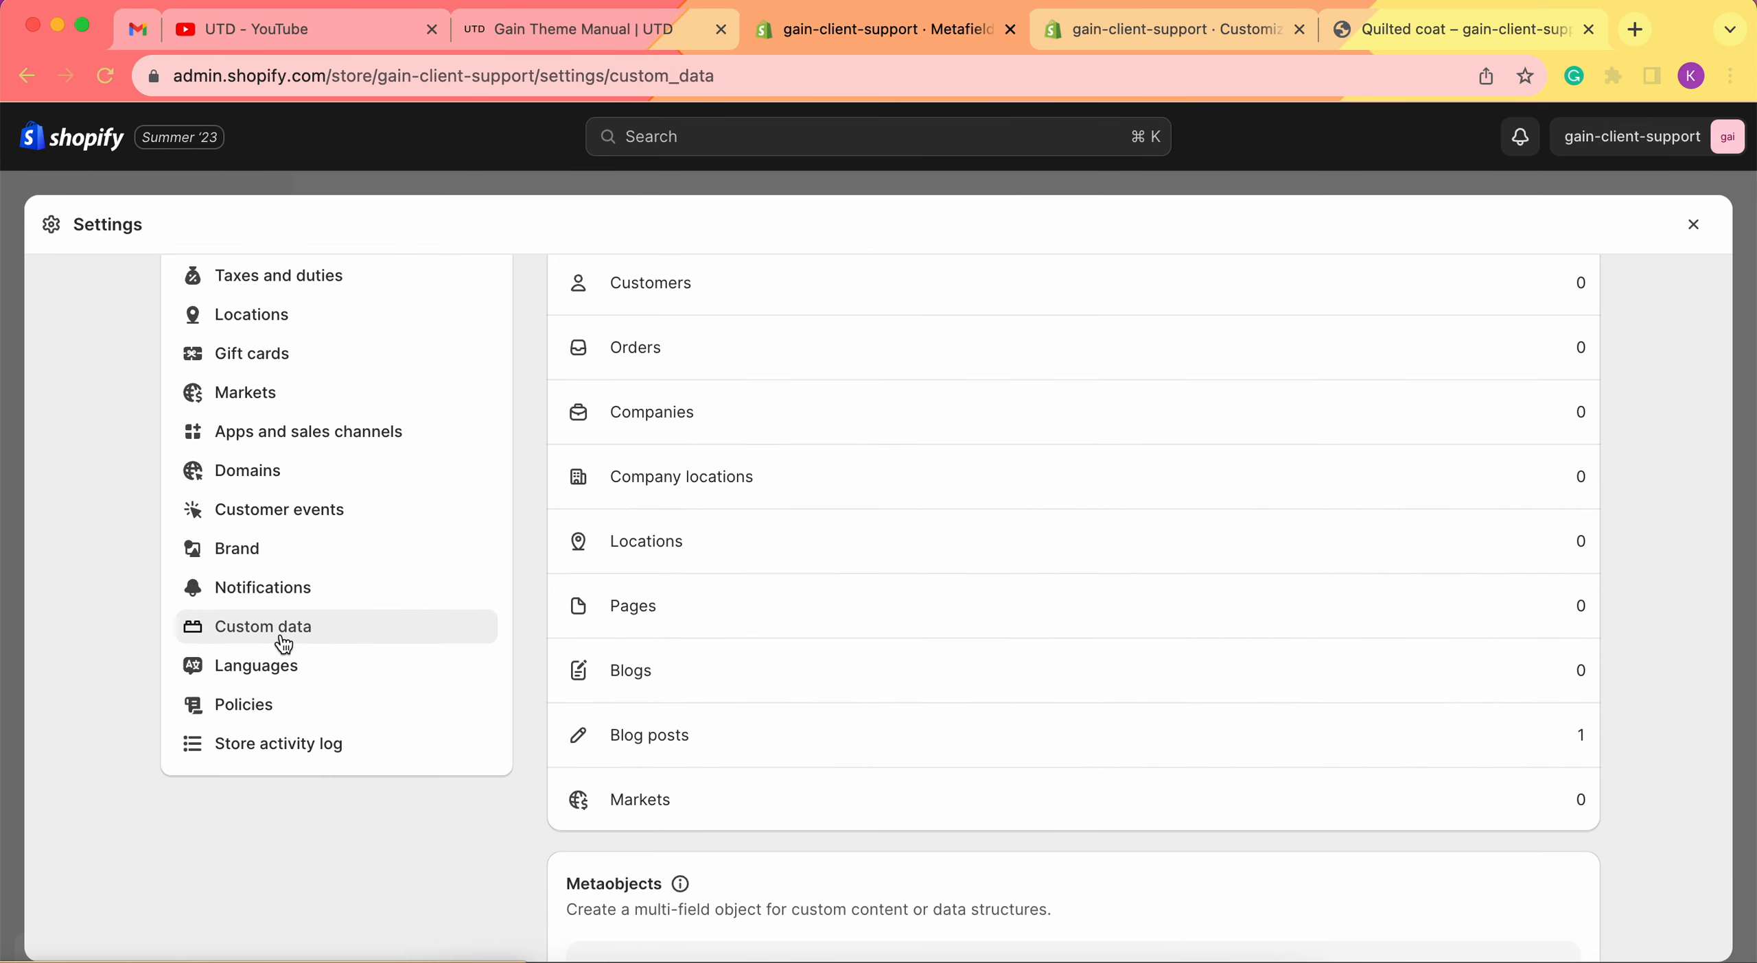
scroll(833, 576, up, 10)
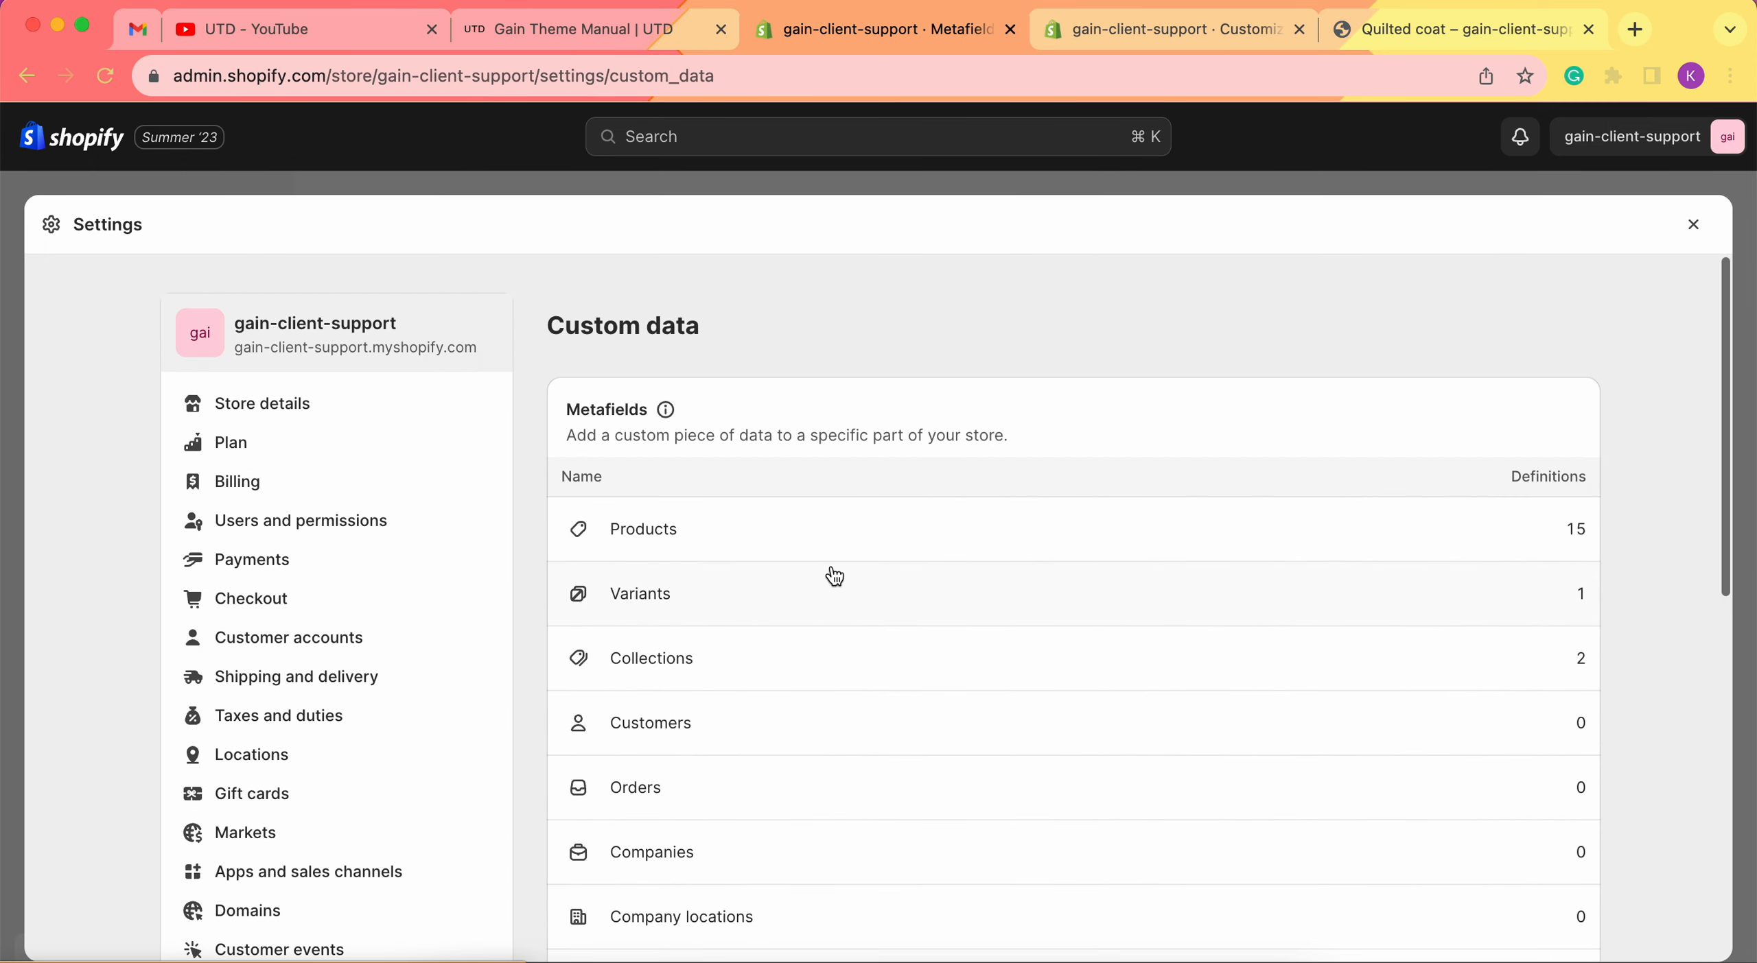
click(734, 541)
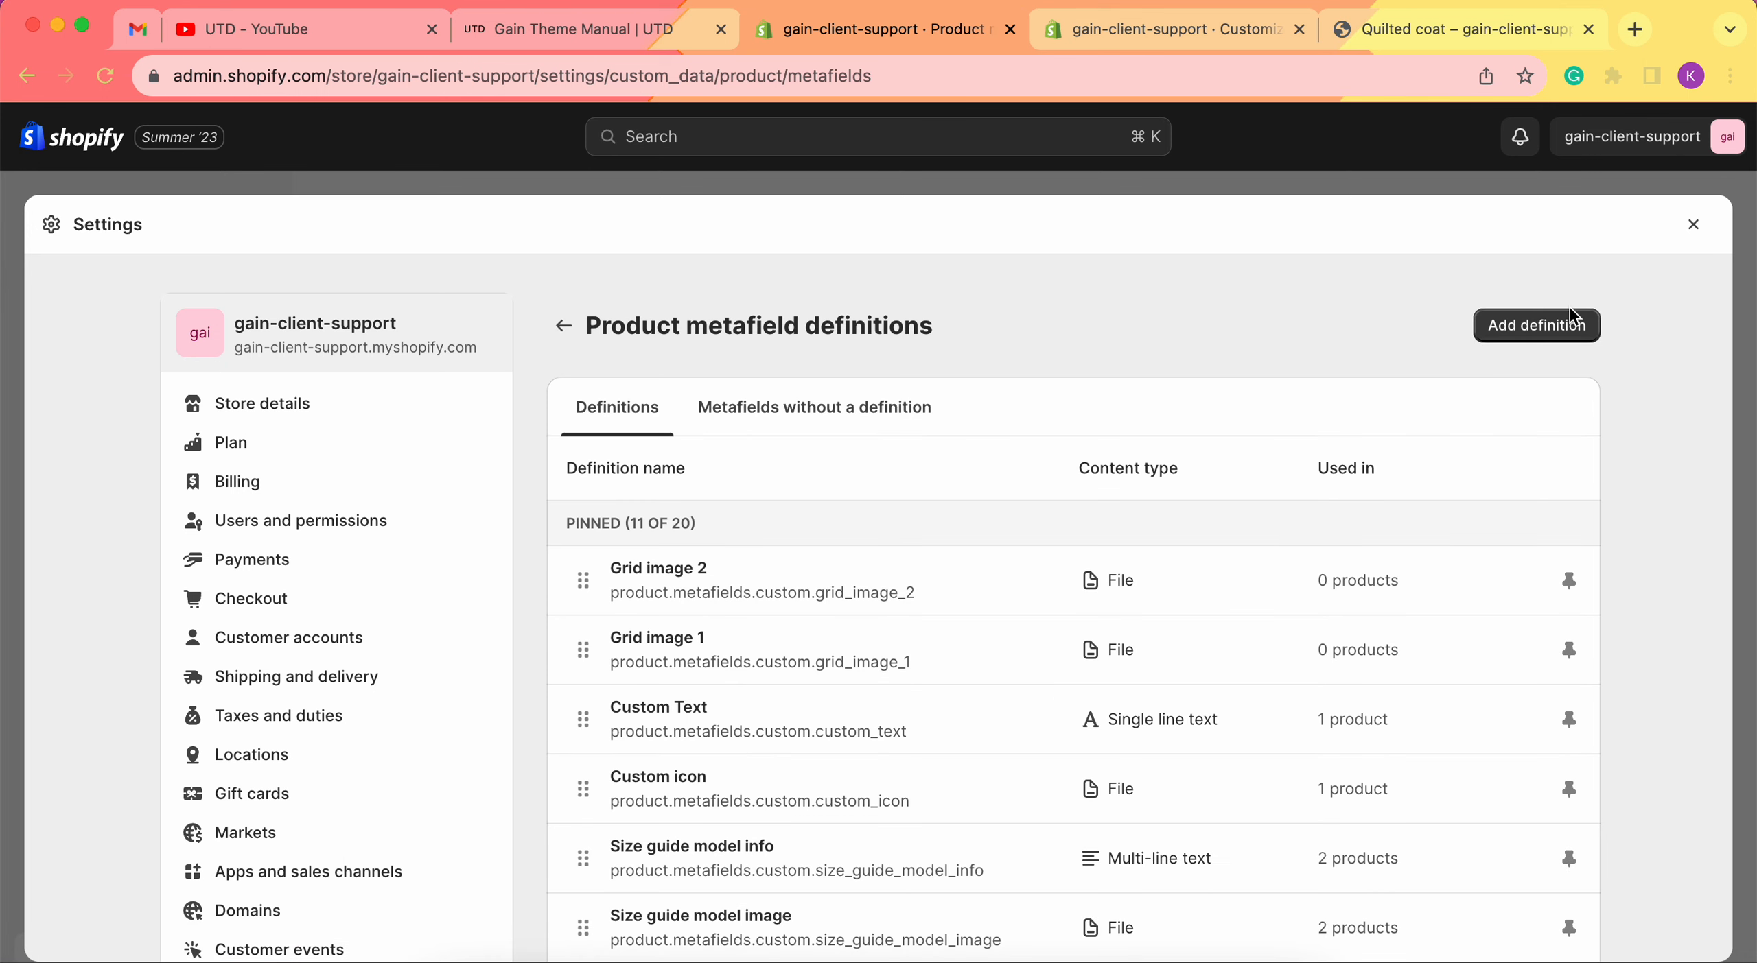
Start a new product metafield definition named 'Images Row'.
click(1568, 328)
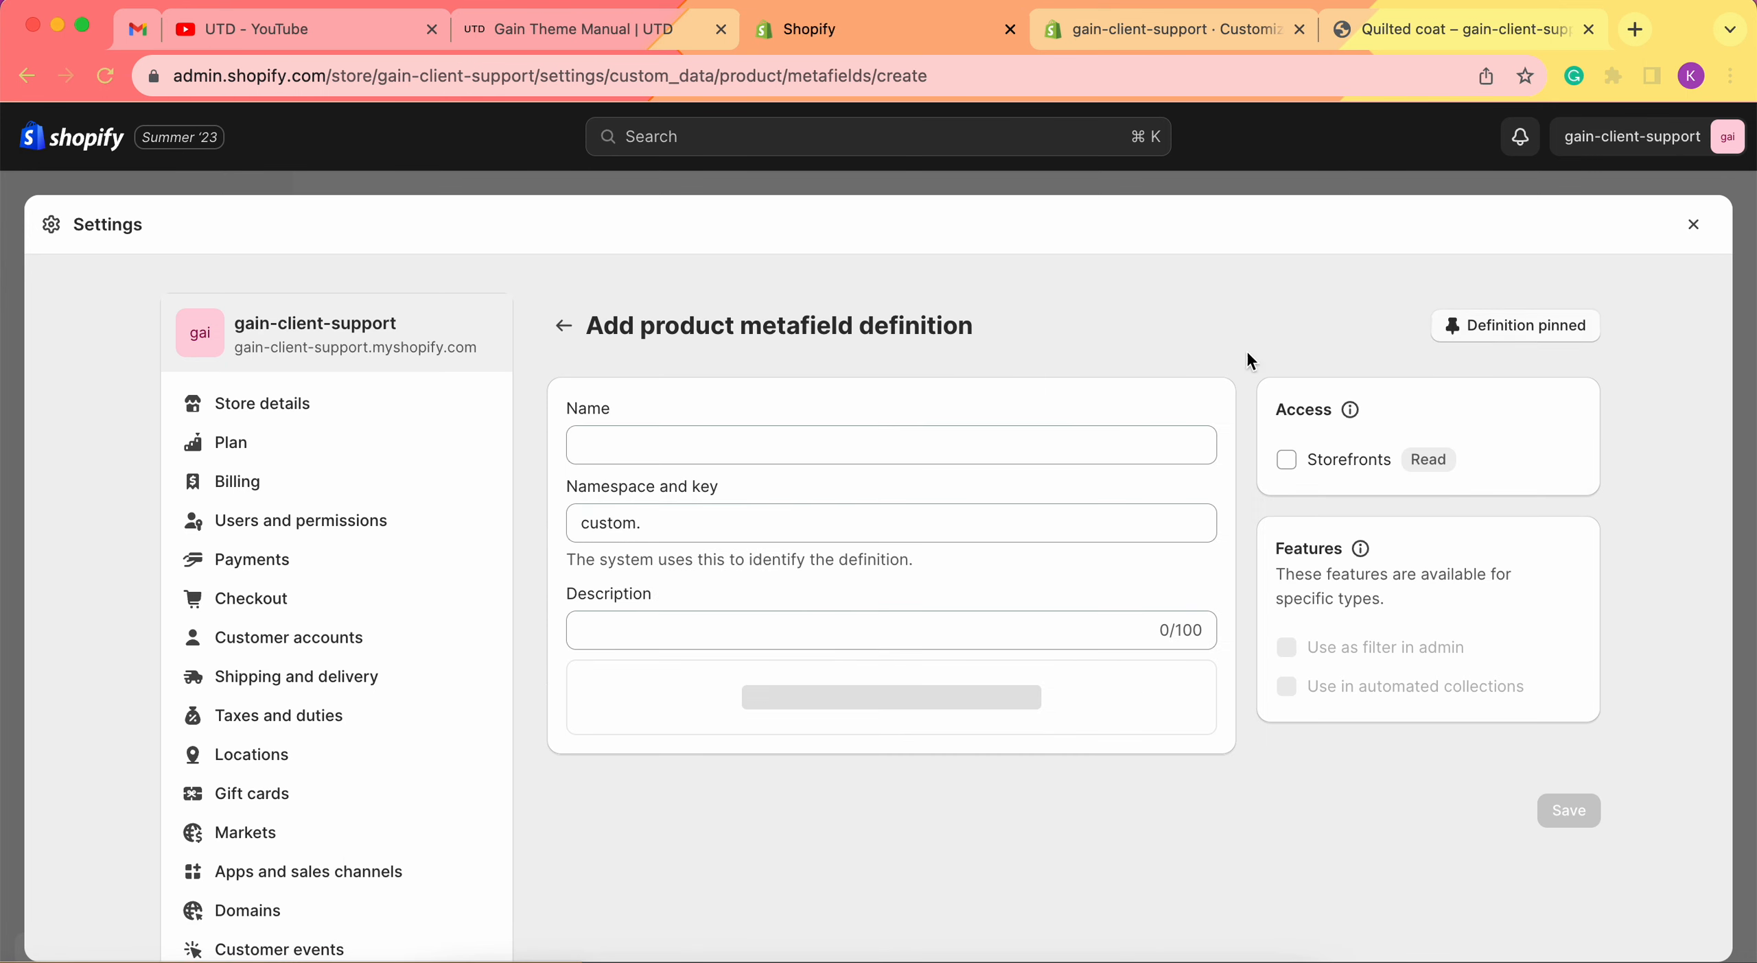
click(827, 448)
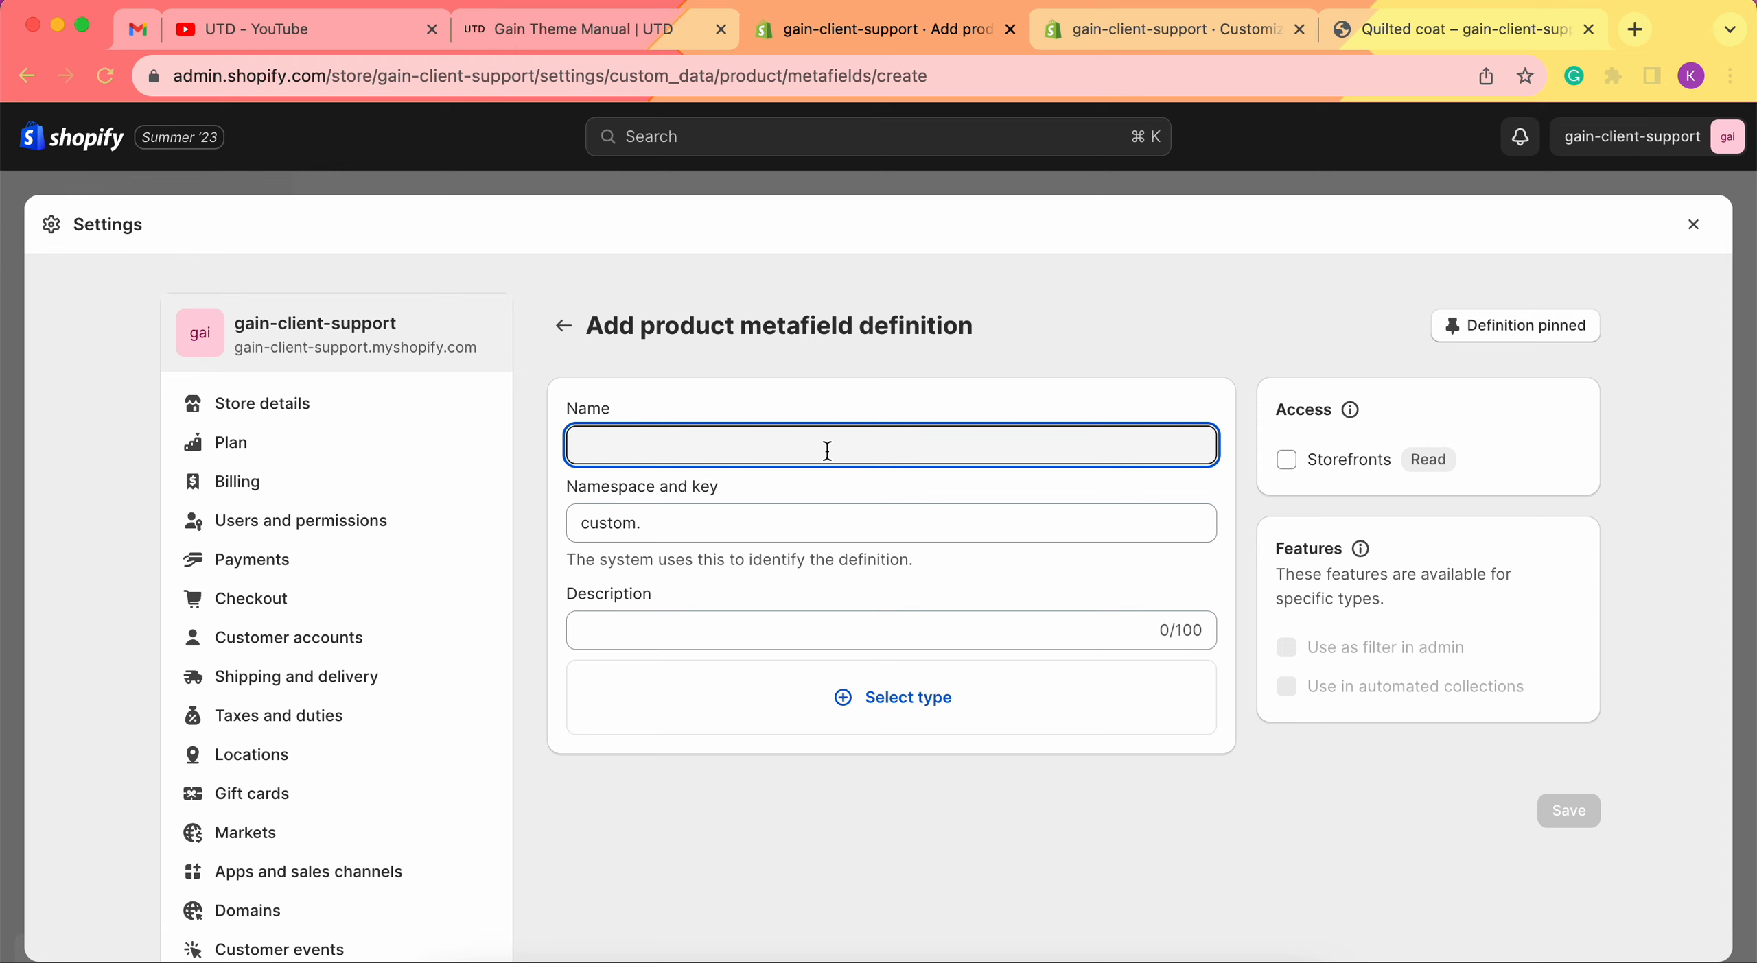
text(Images Ro)
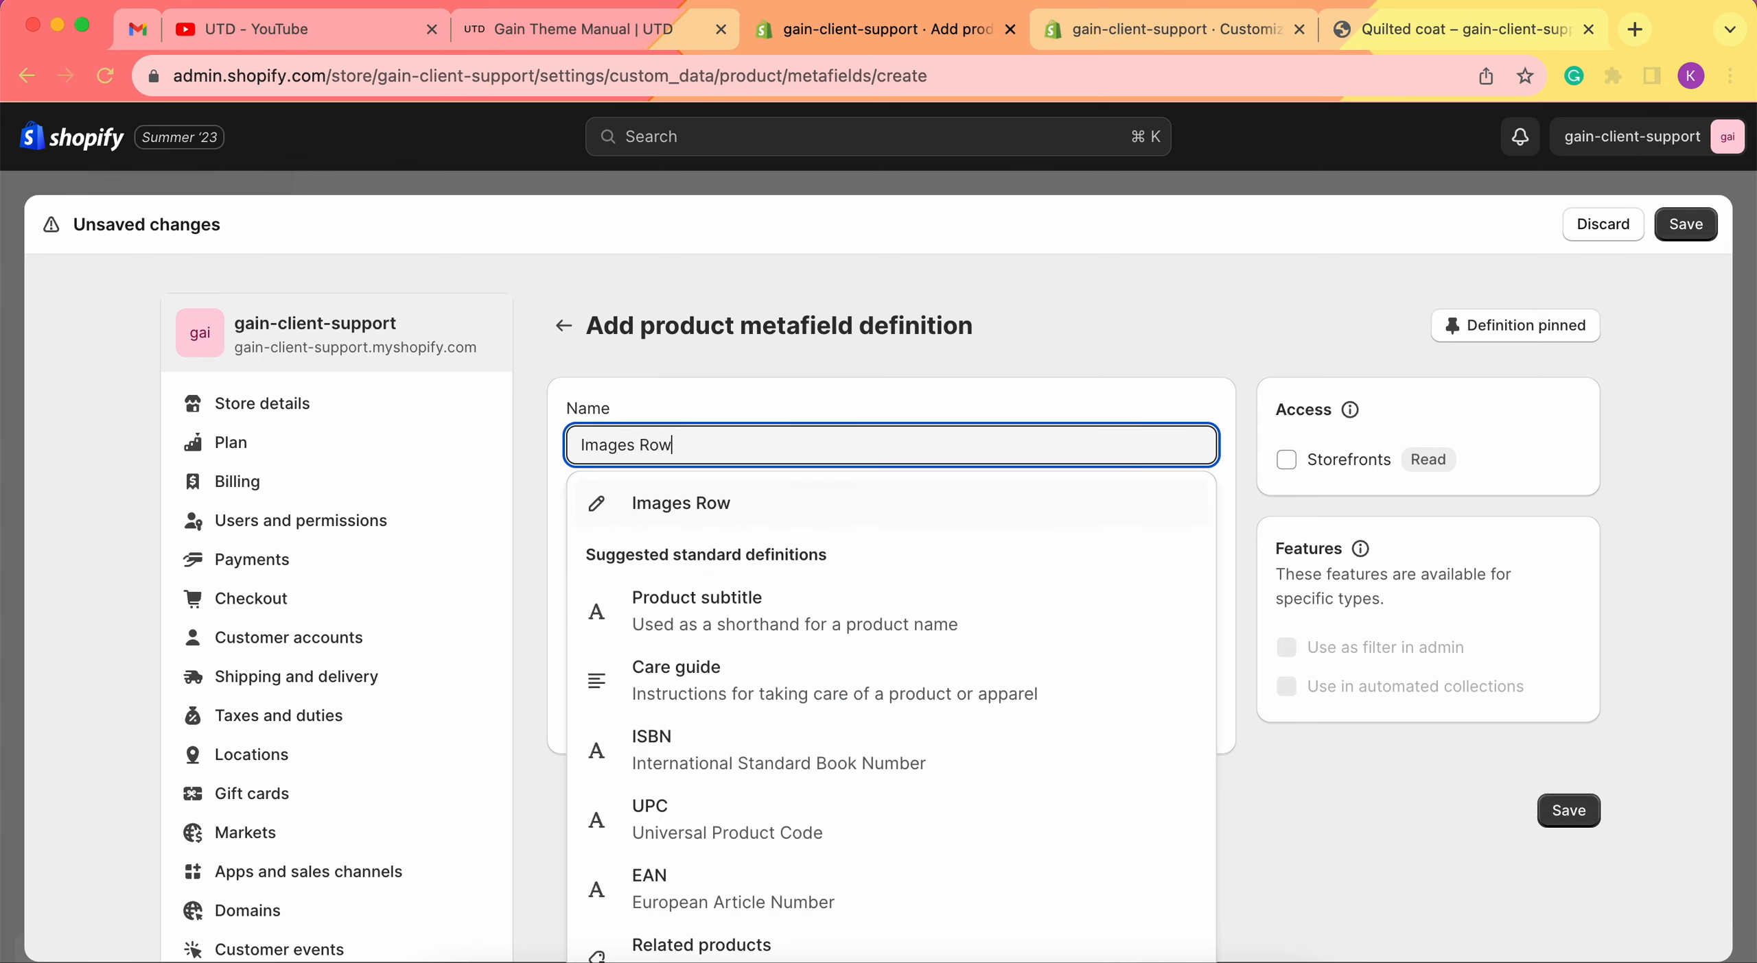
text(w)
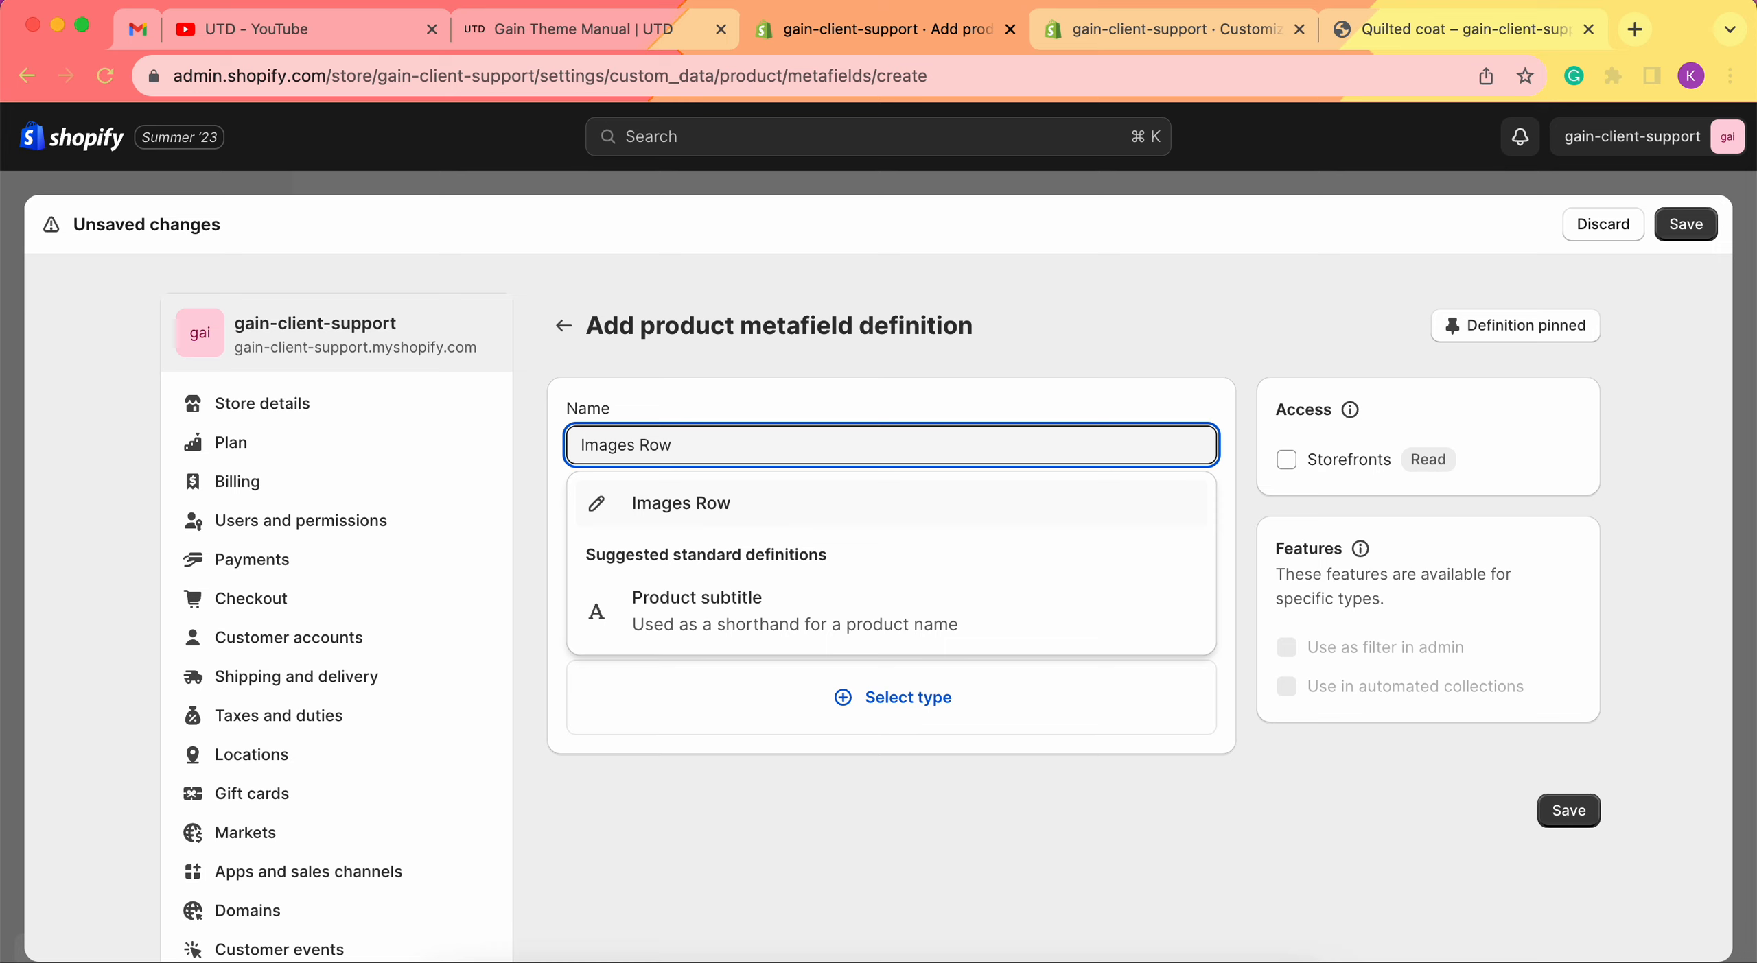
click(847, 508)
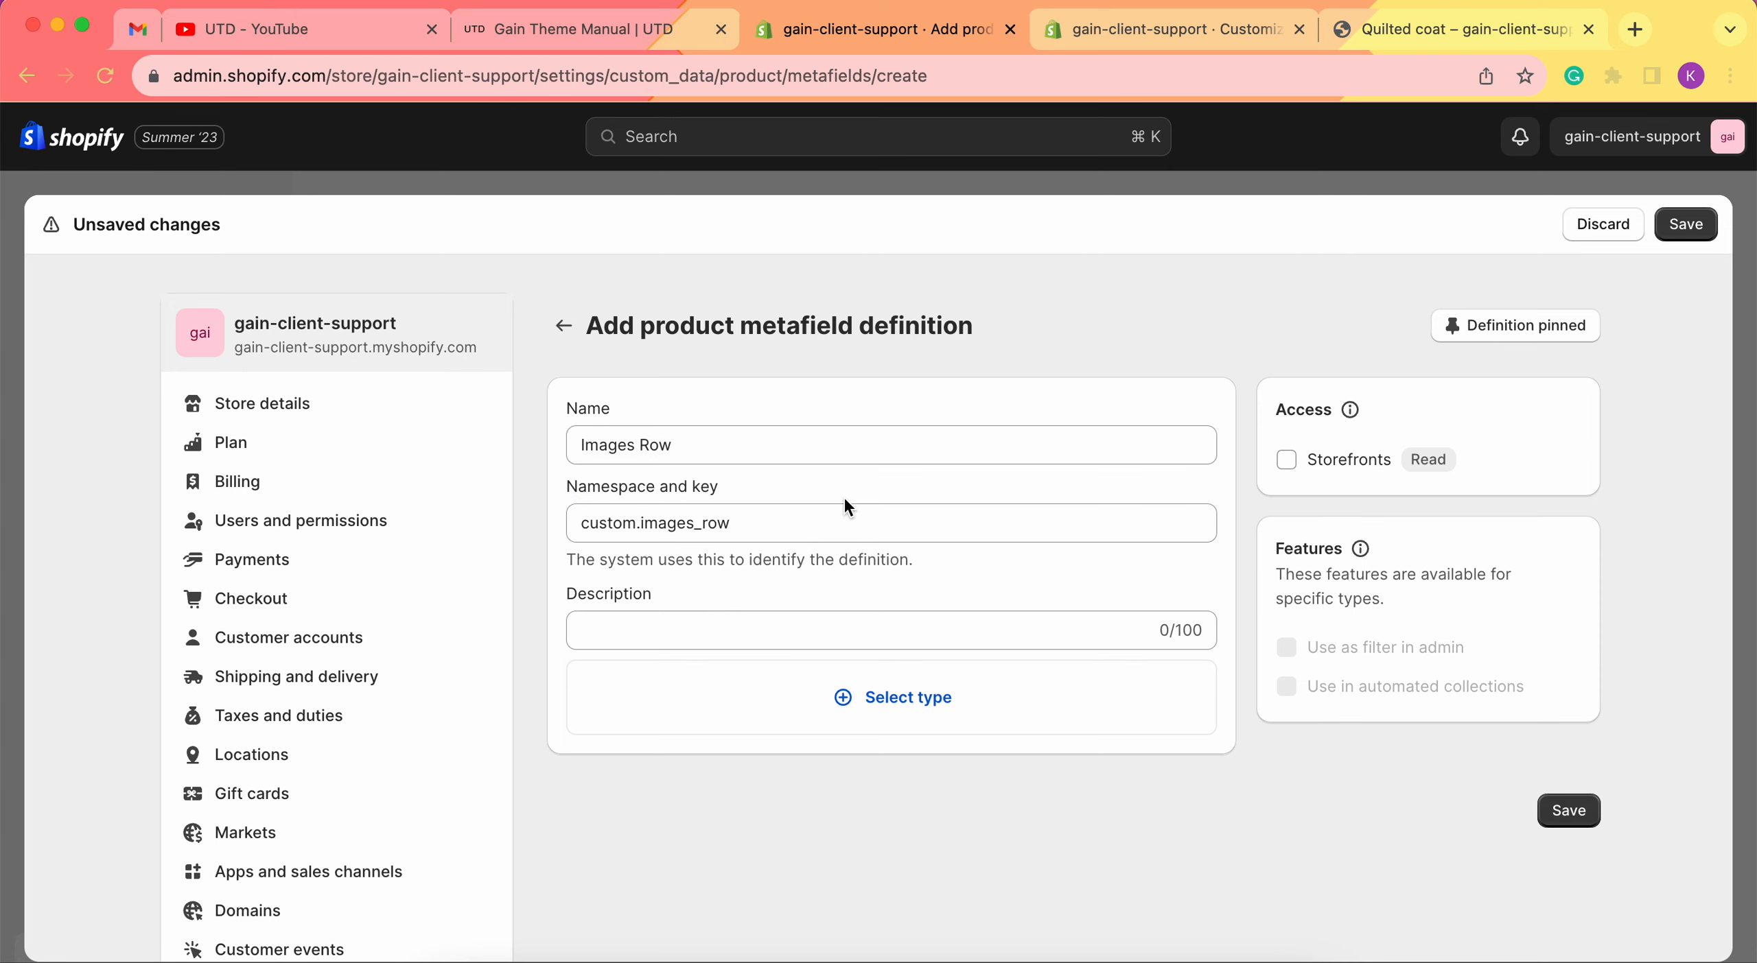
Set the definition's content type to File, then return to the theme editor.
scroll(754, 658, down, 1)
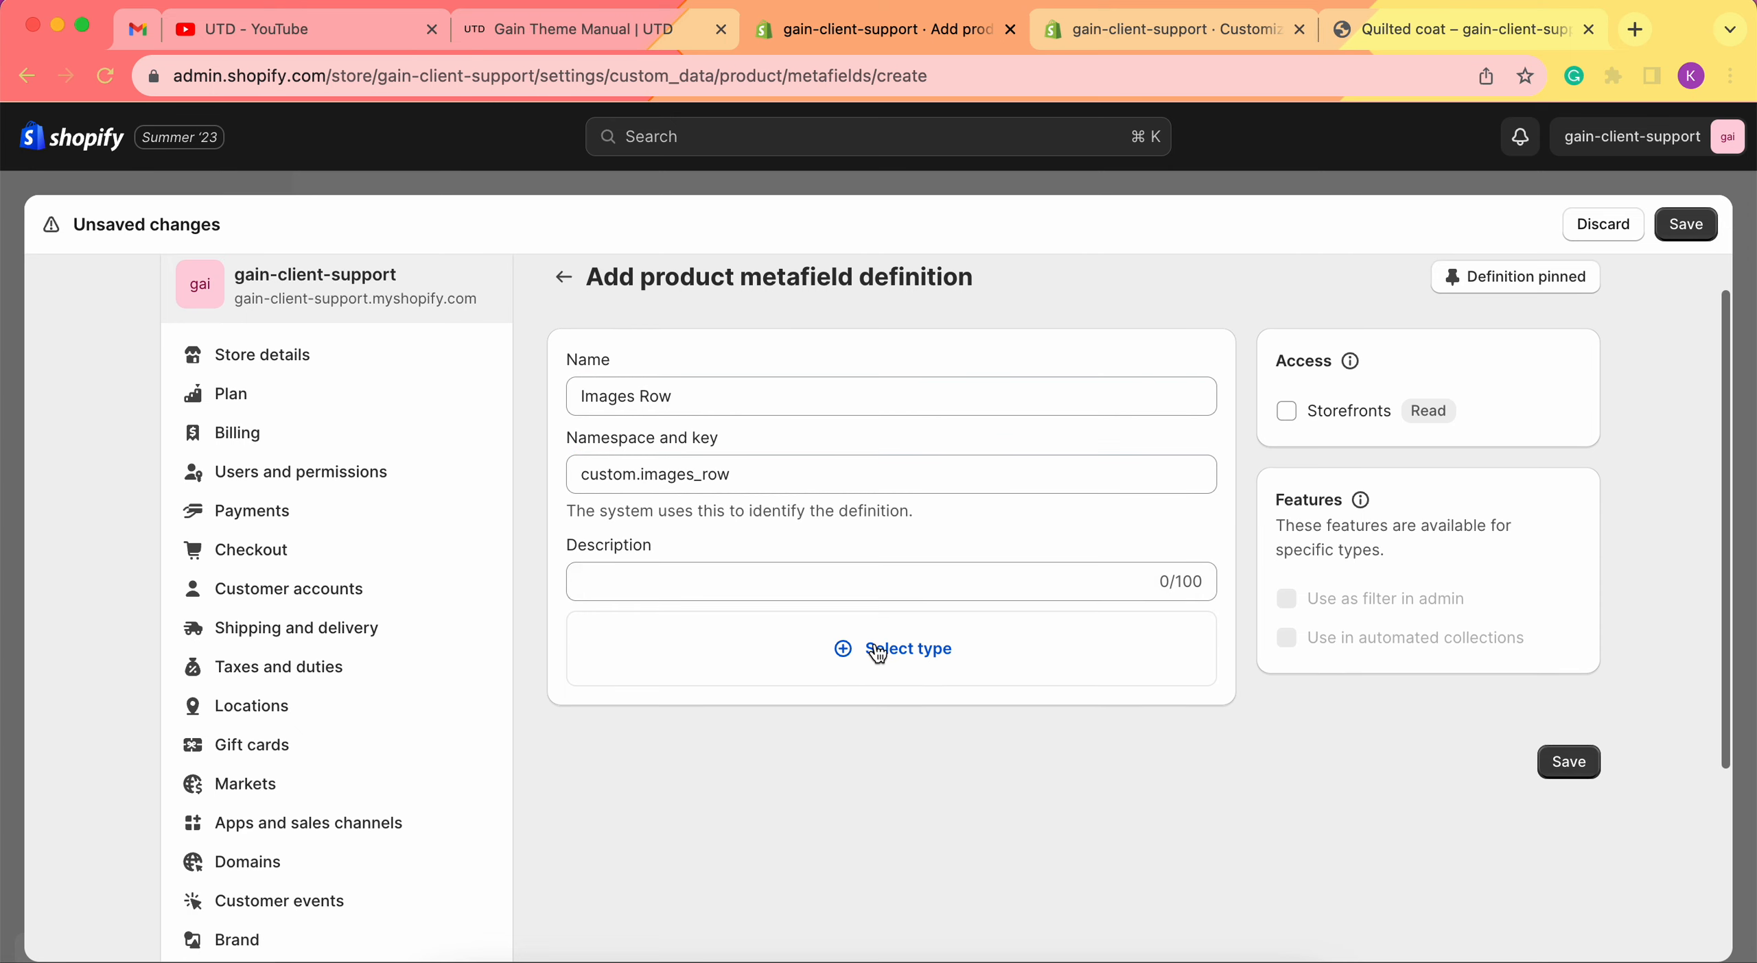
click(872, 651)
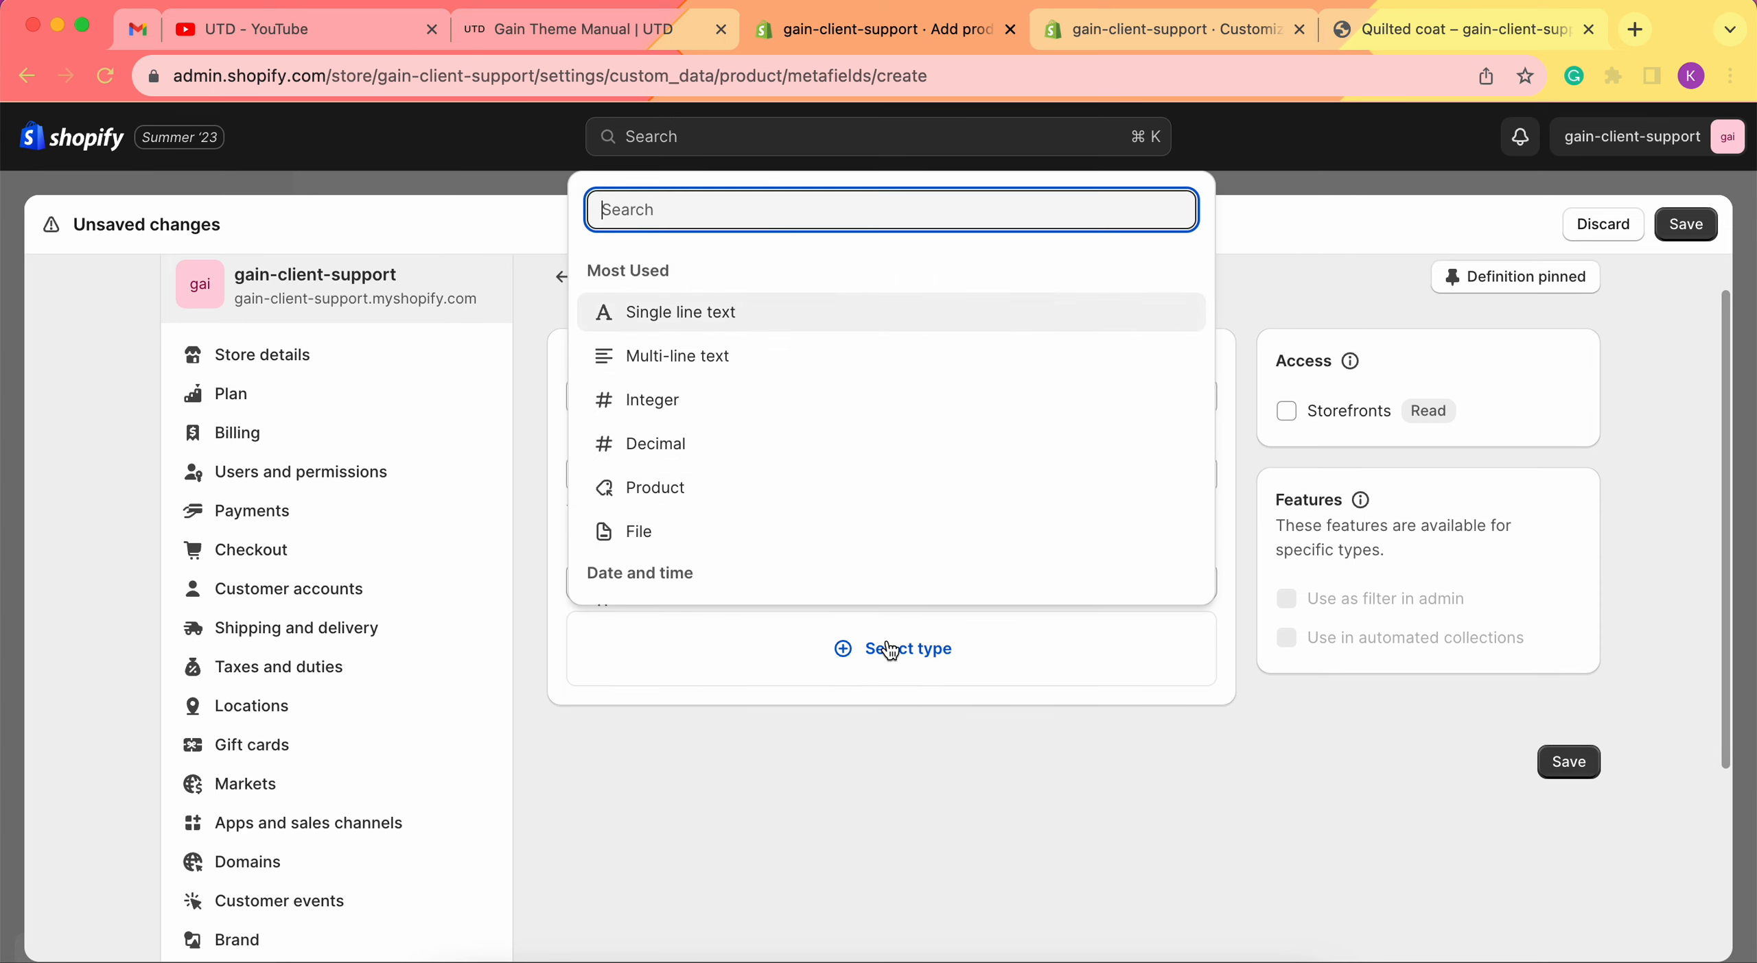
click(729, 544)
scroll(725, 533, down, 5)
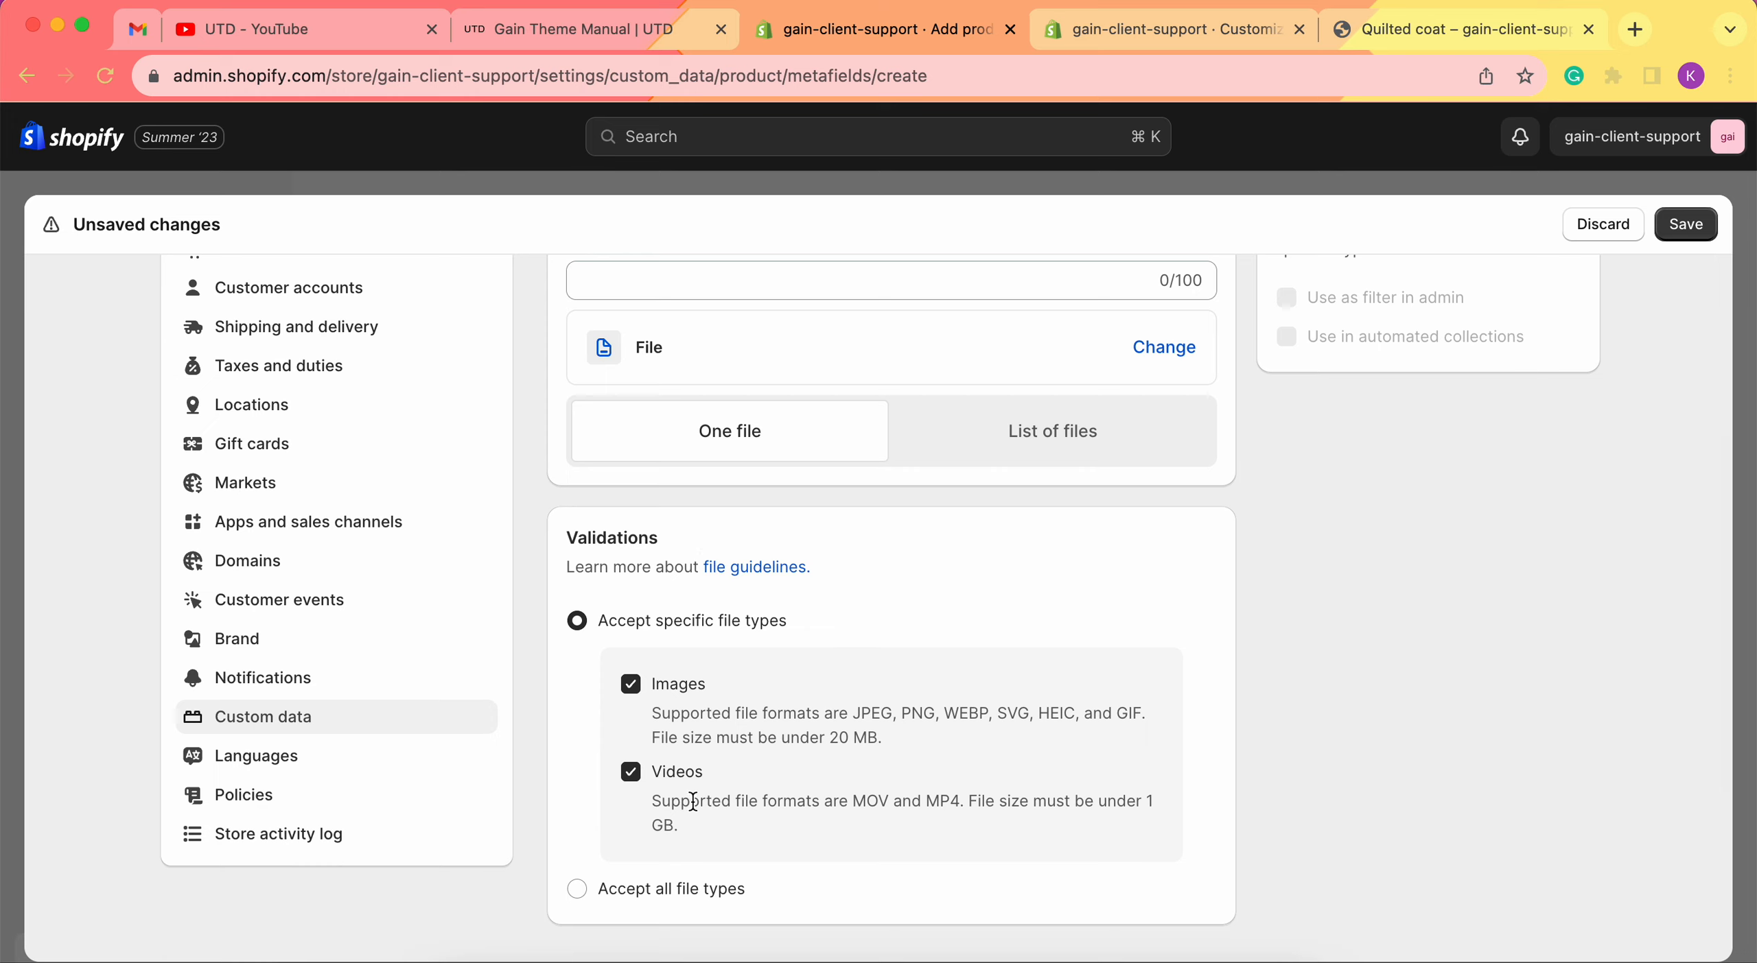
click(1186, 34)
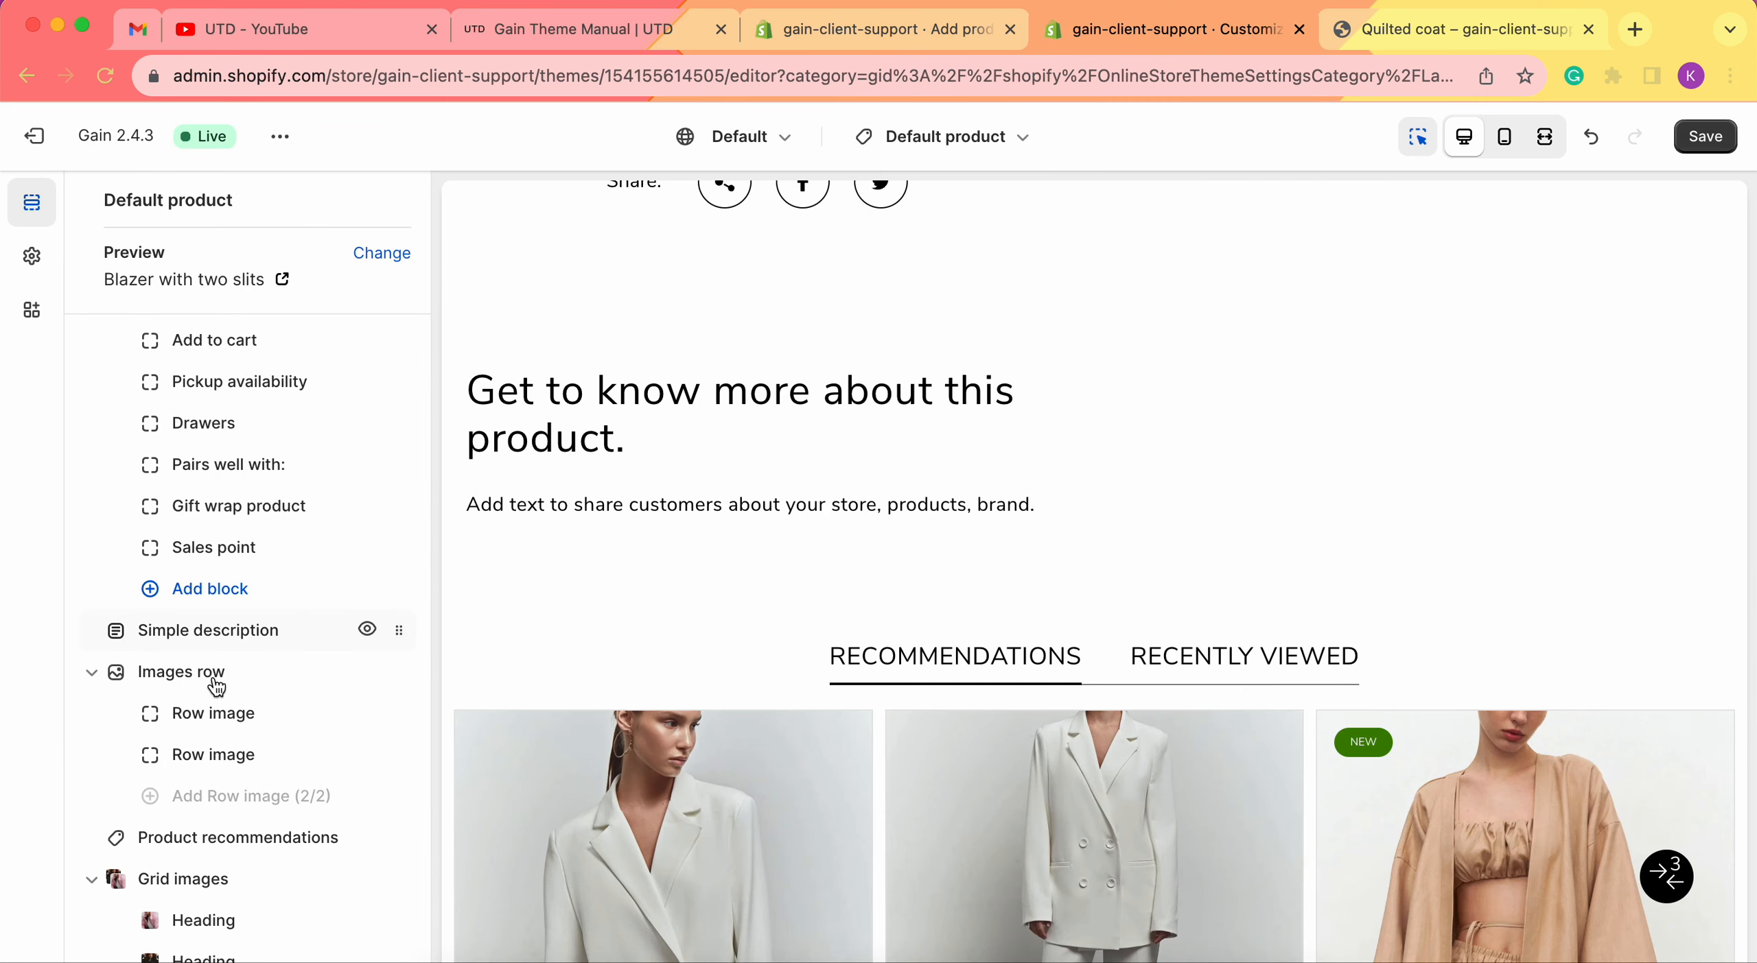
Finish the new definition as 'Images Row 1', a single image-only file, and save it.
click(890, 27)
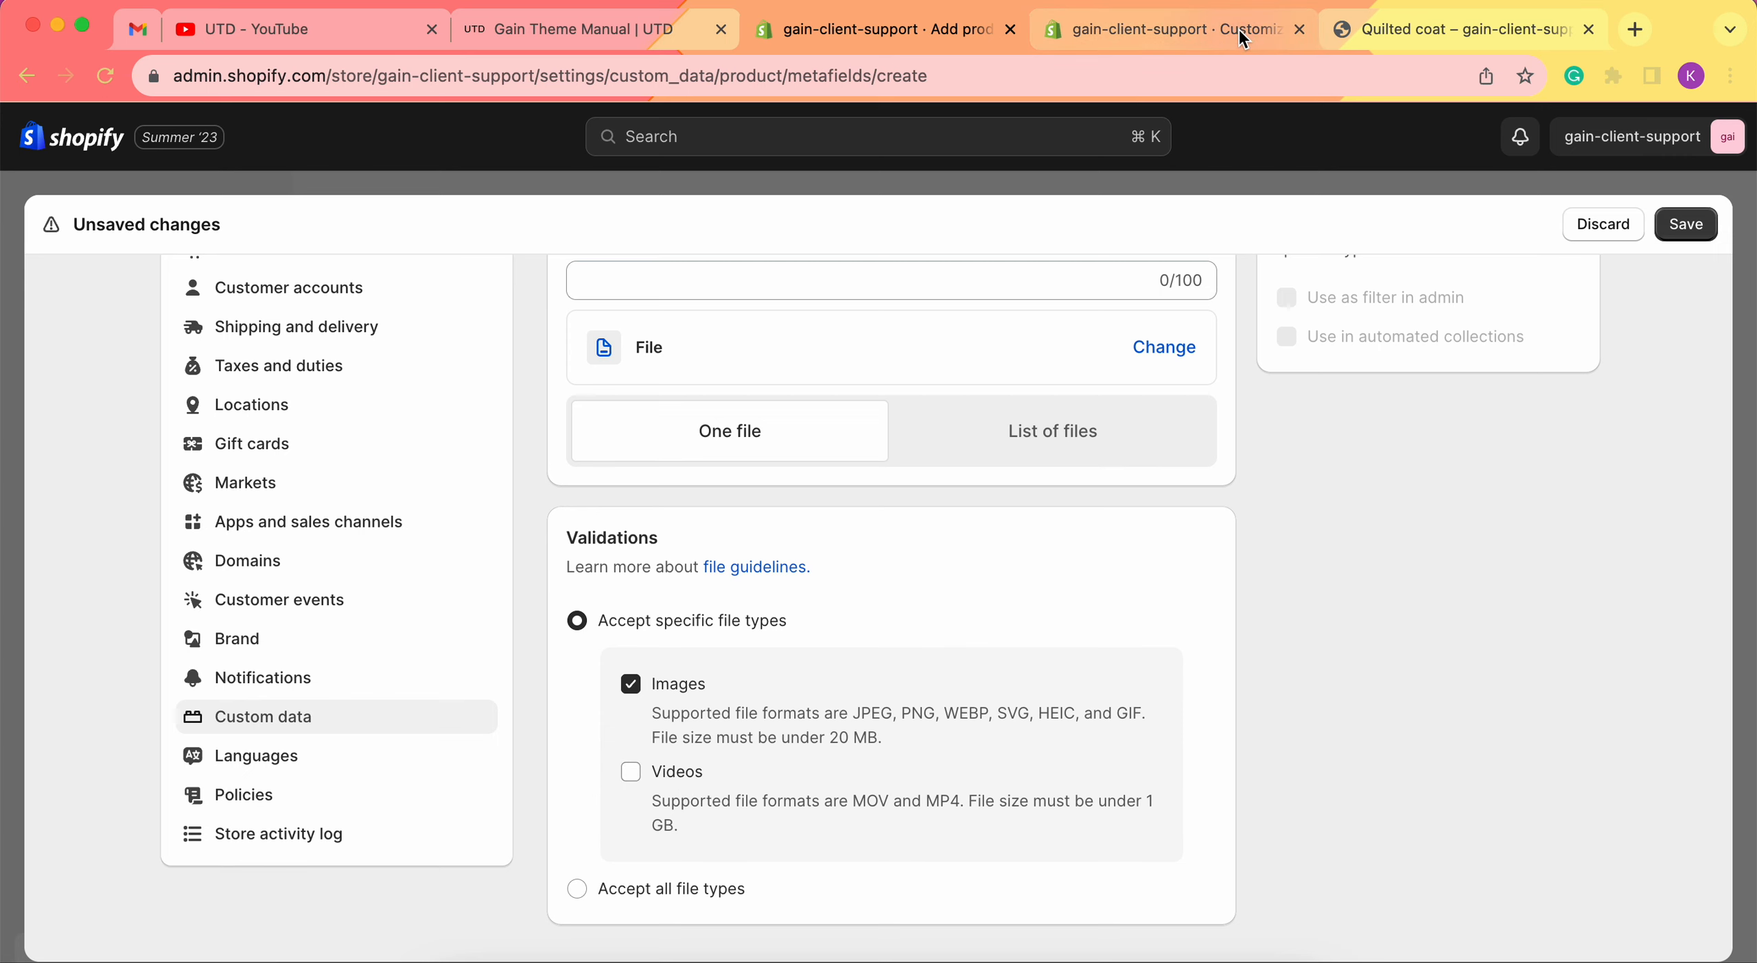
scroll(906, 535, up, 5)
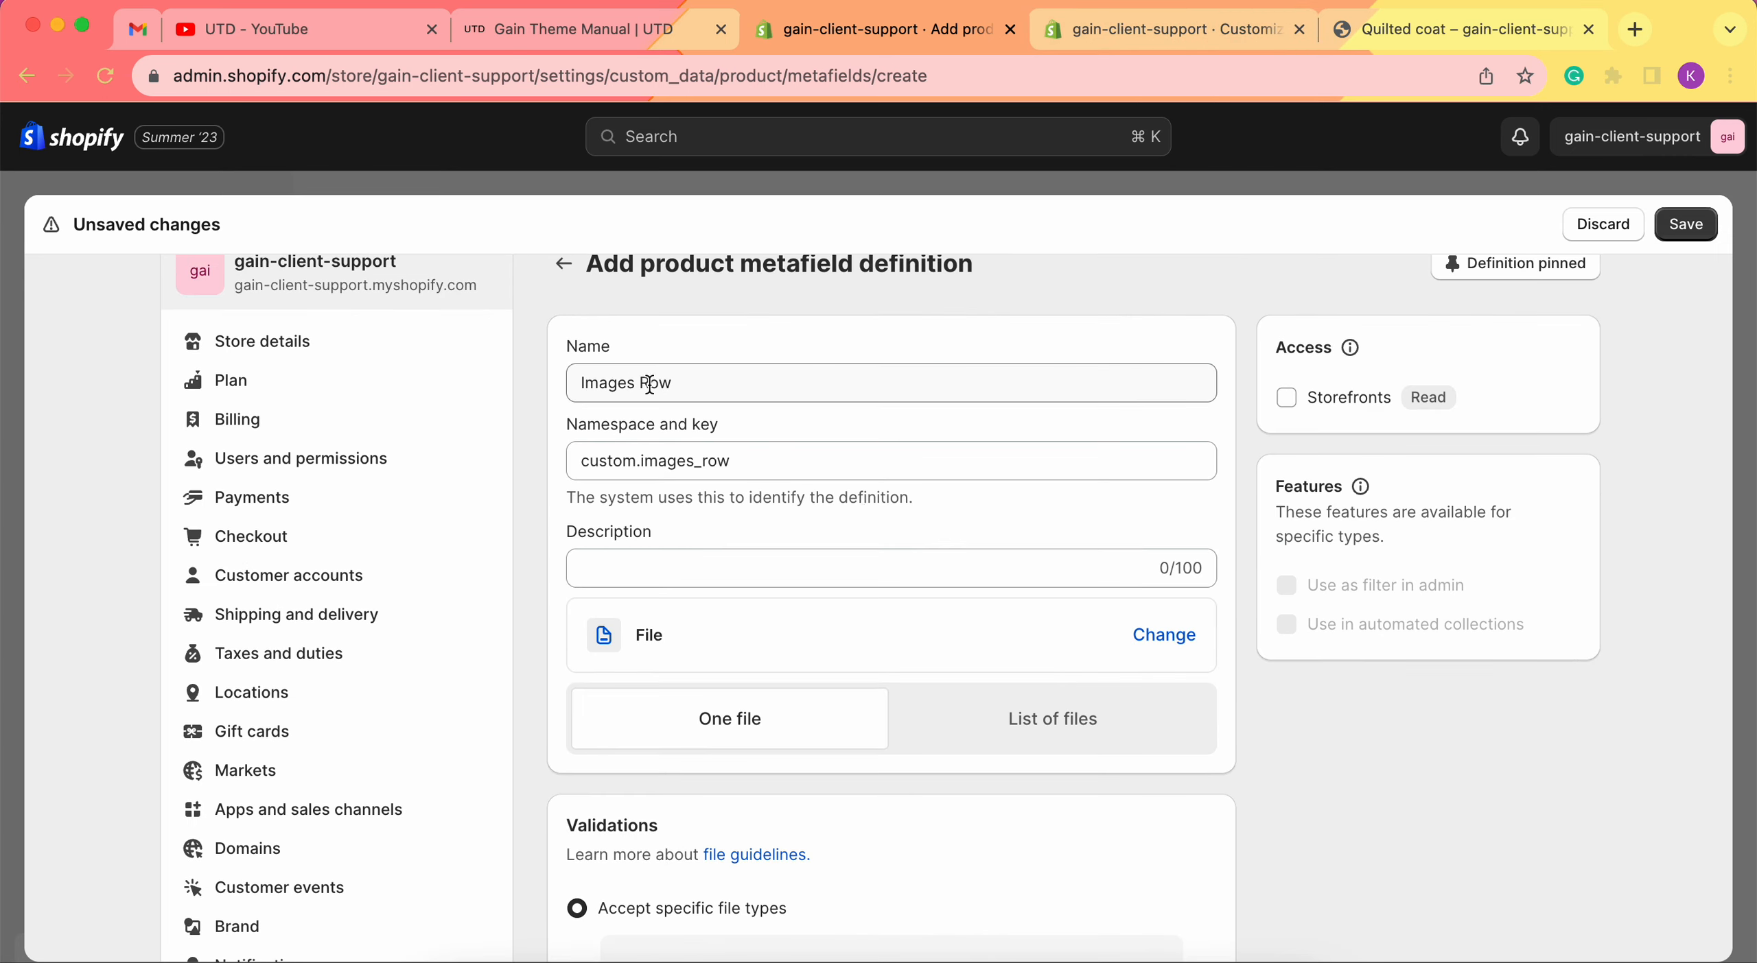
click(707, 378)
text(1)
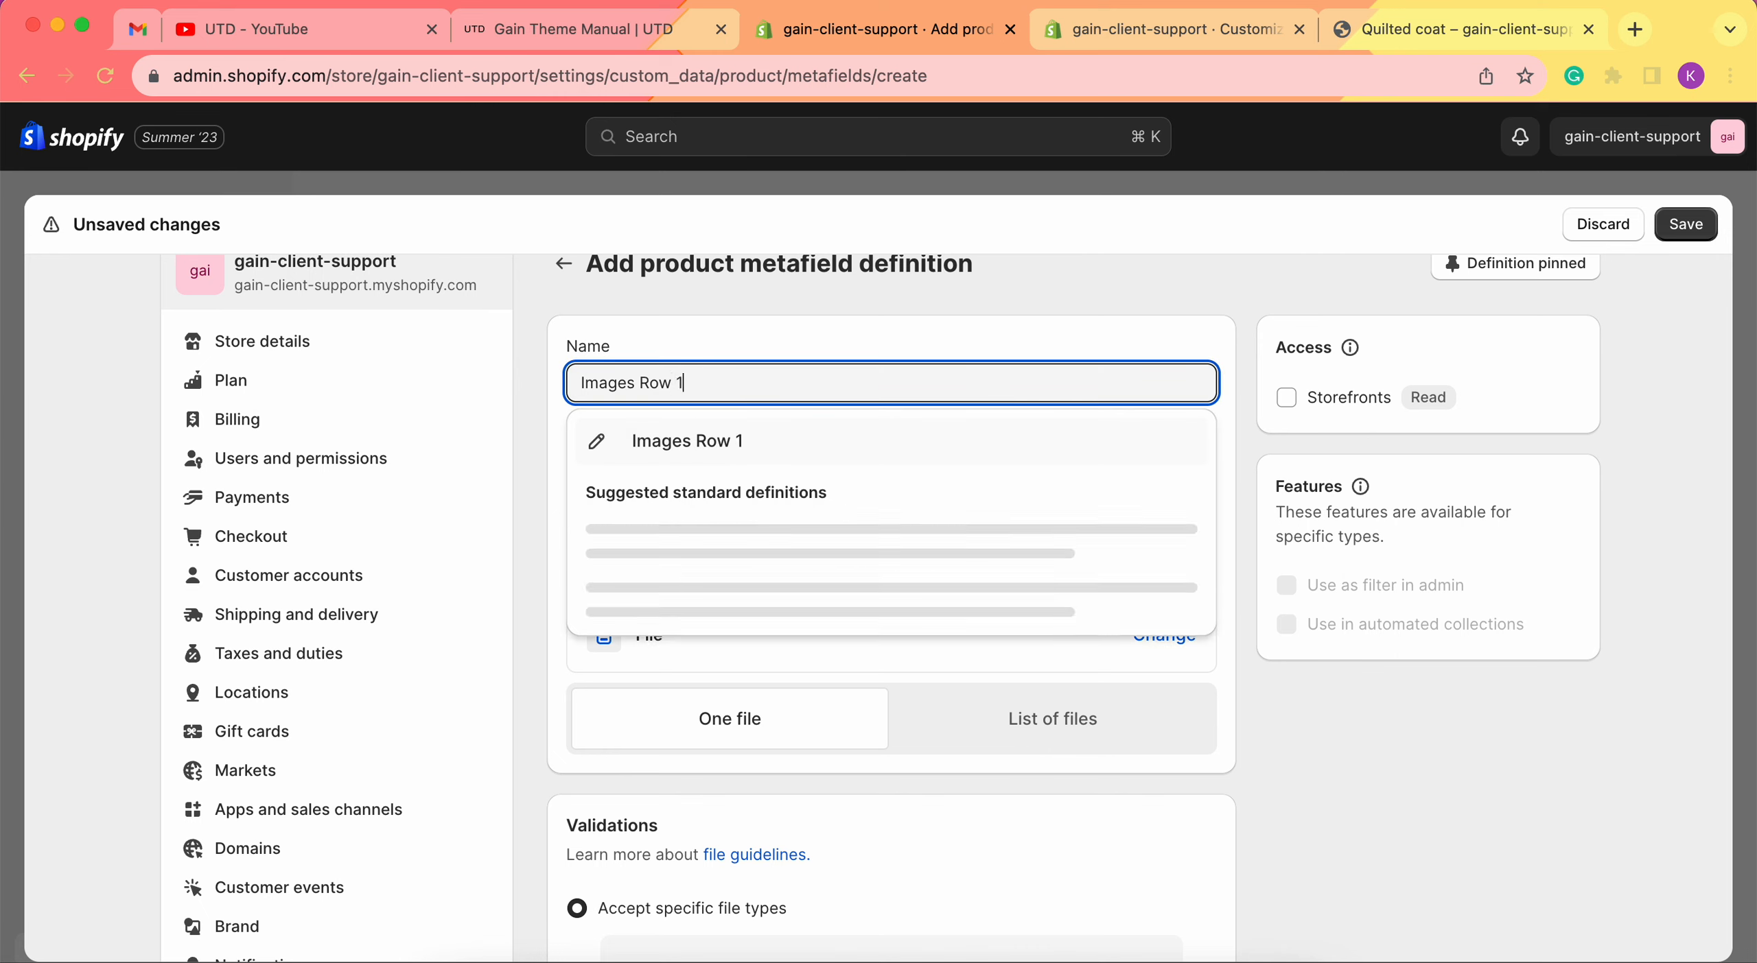
click(738, 440)
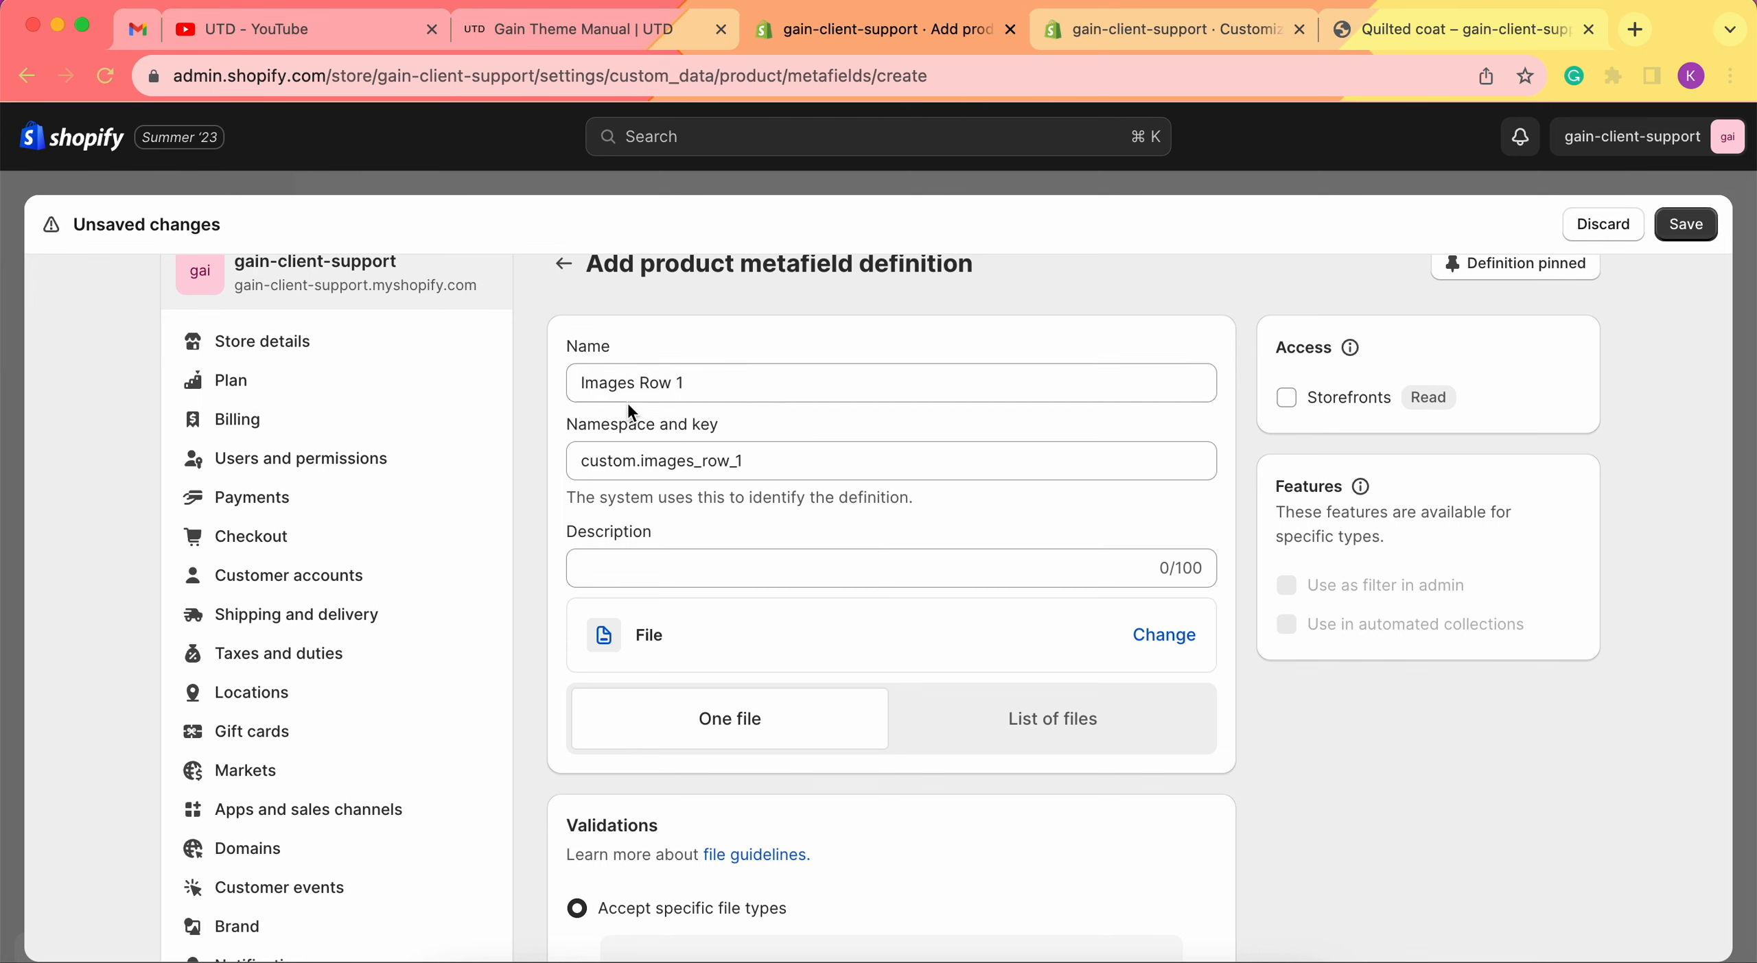
scroll(720, 489, down, 5)
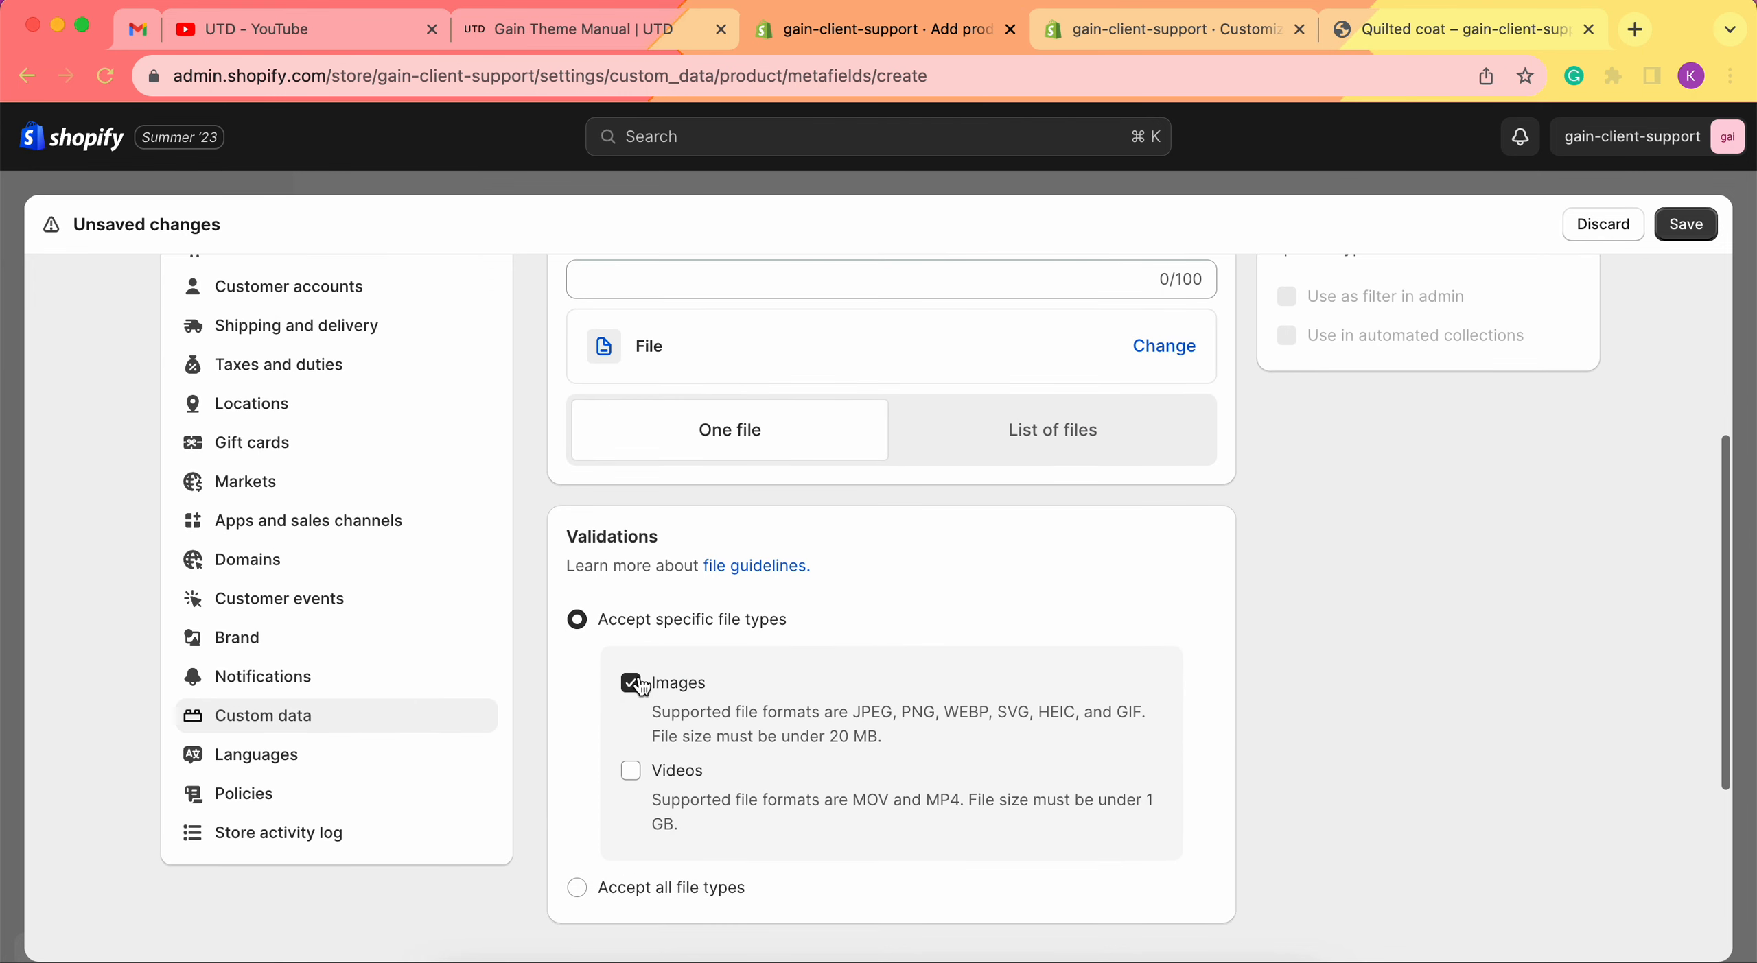
scroll(750, 679, up, 3)
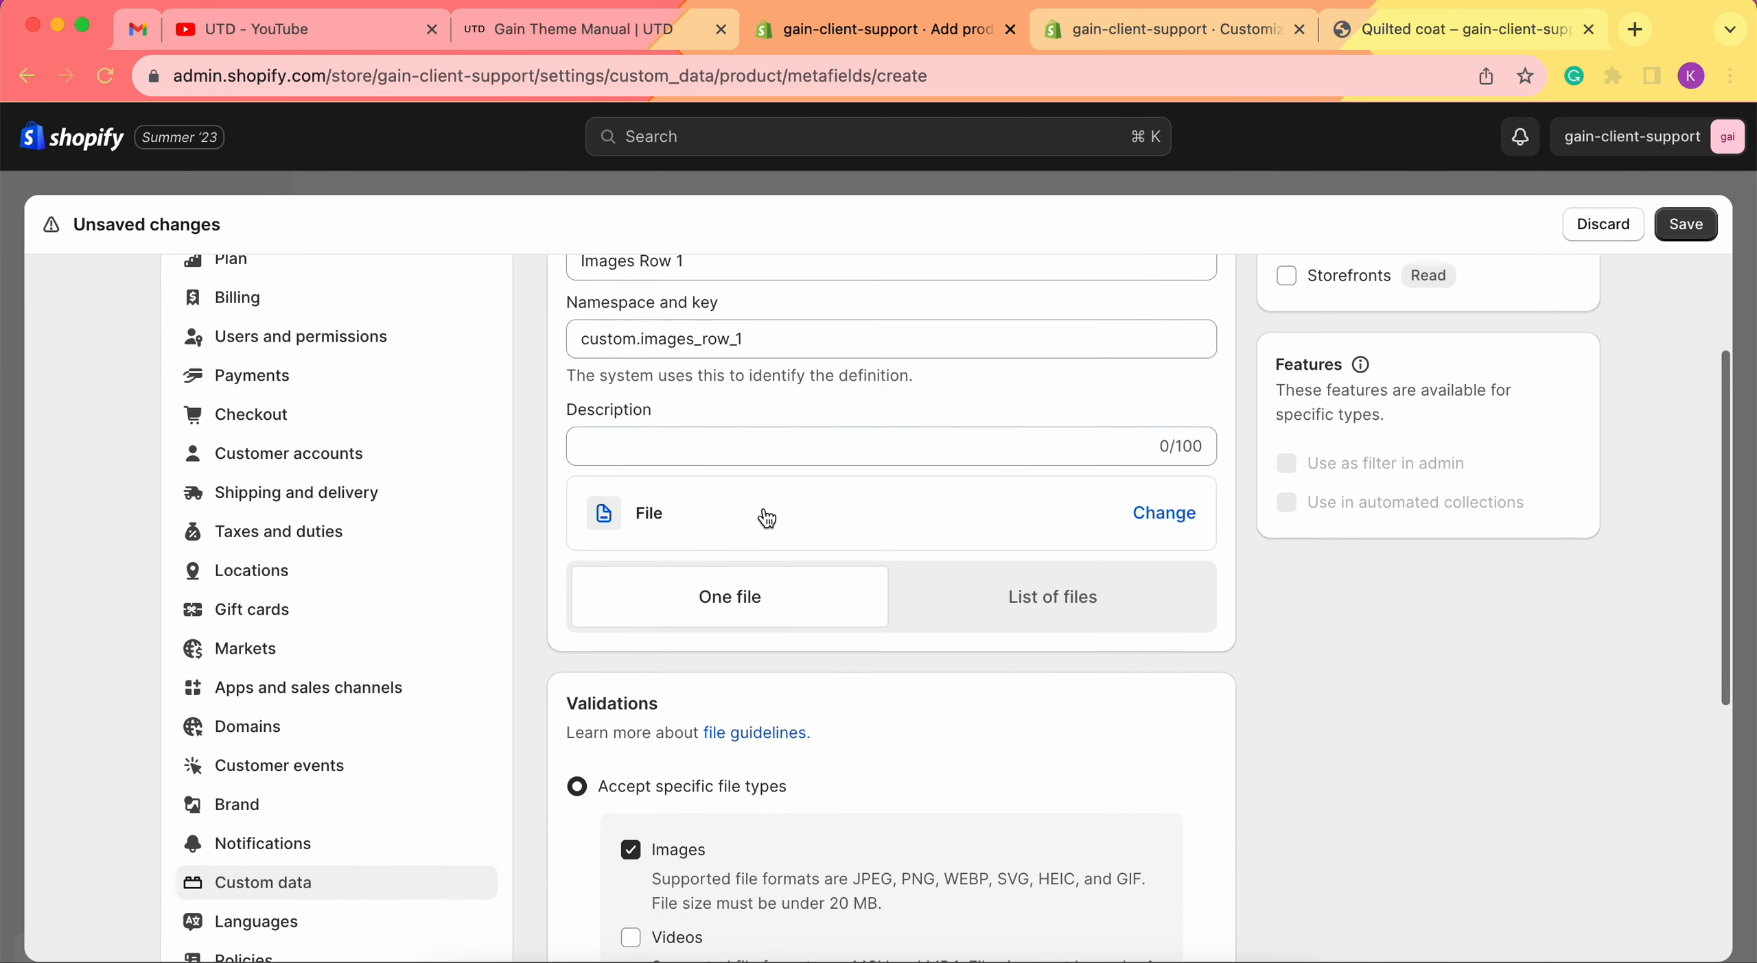
click(1682, 231)
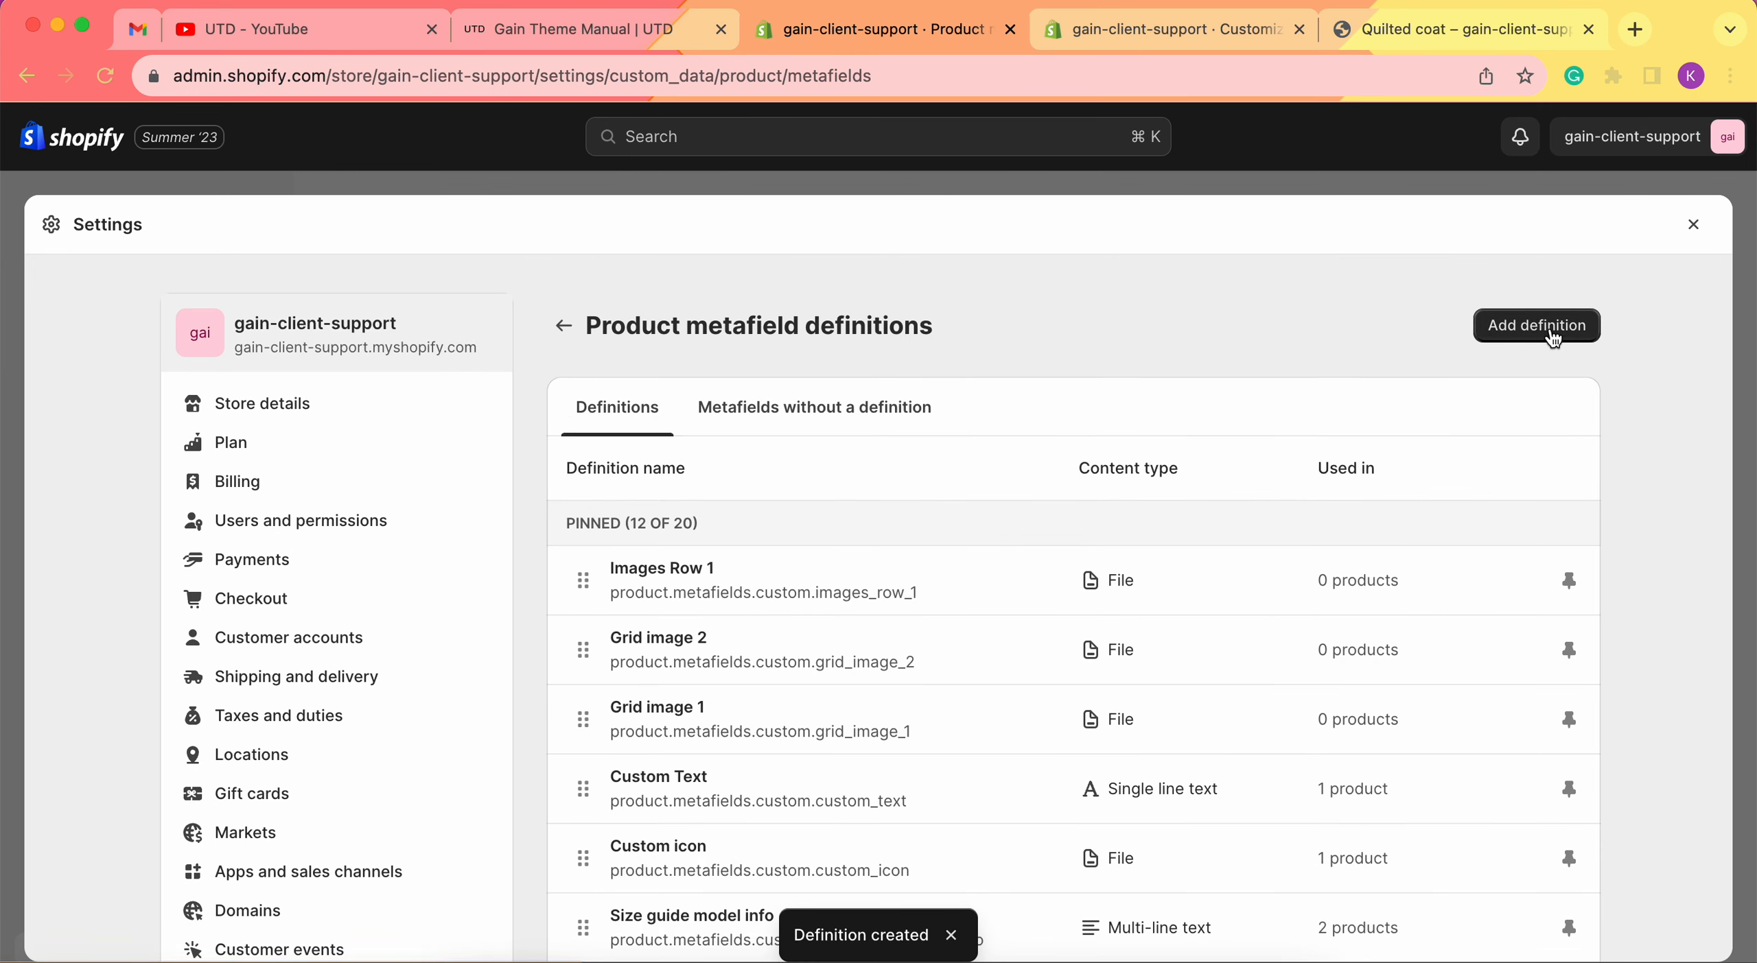
Add another product metafield definition named 'Images Row 2'.
click(1552, 336)
click(714, 439)
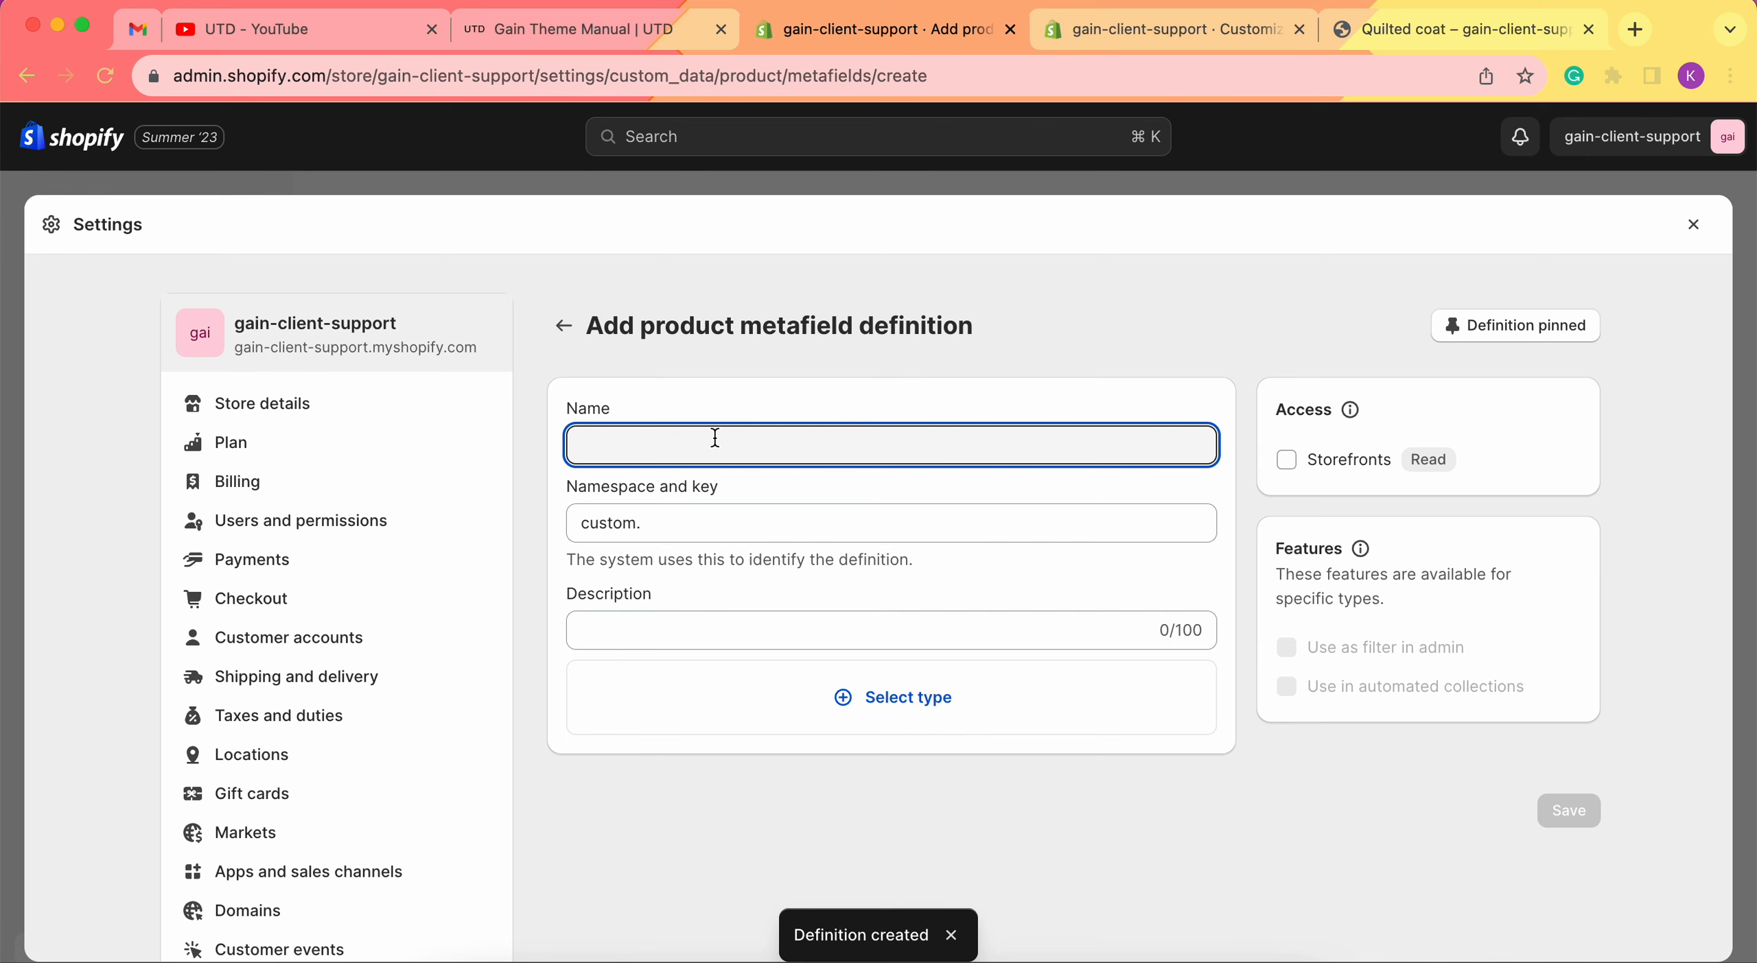
text(Images Row 2)
click(779, 502)
Make it a single File type without videos, save it, and go to Products.
scroll(780, 501, down, 2)
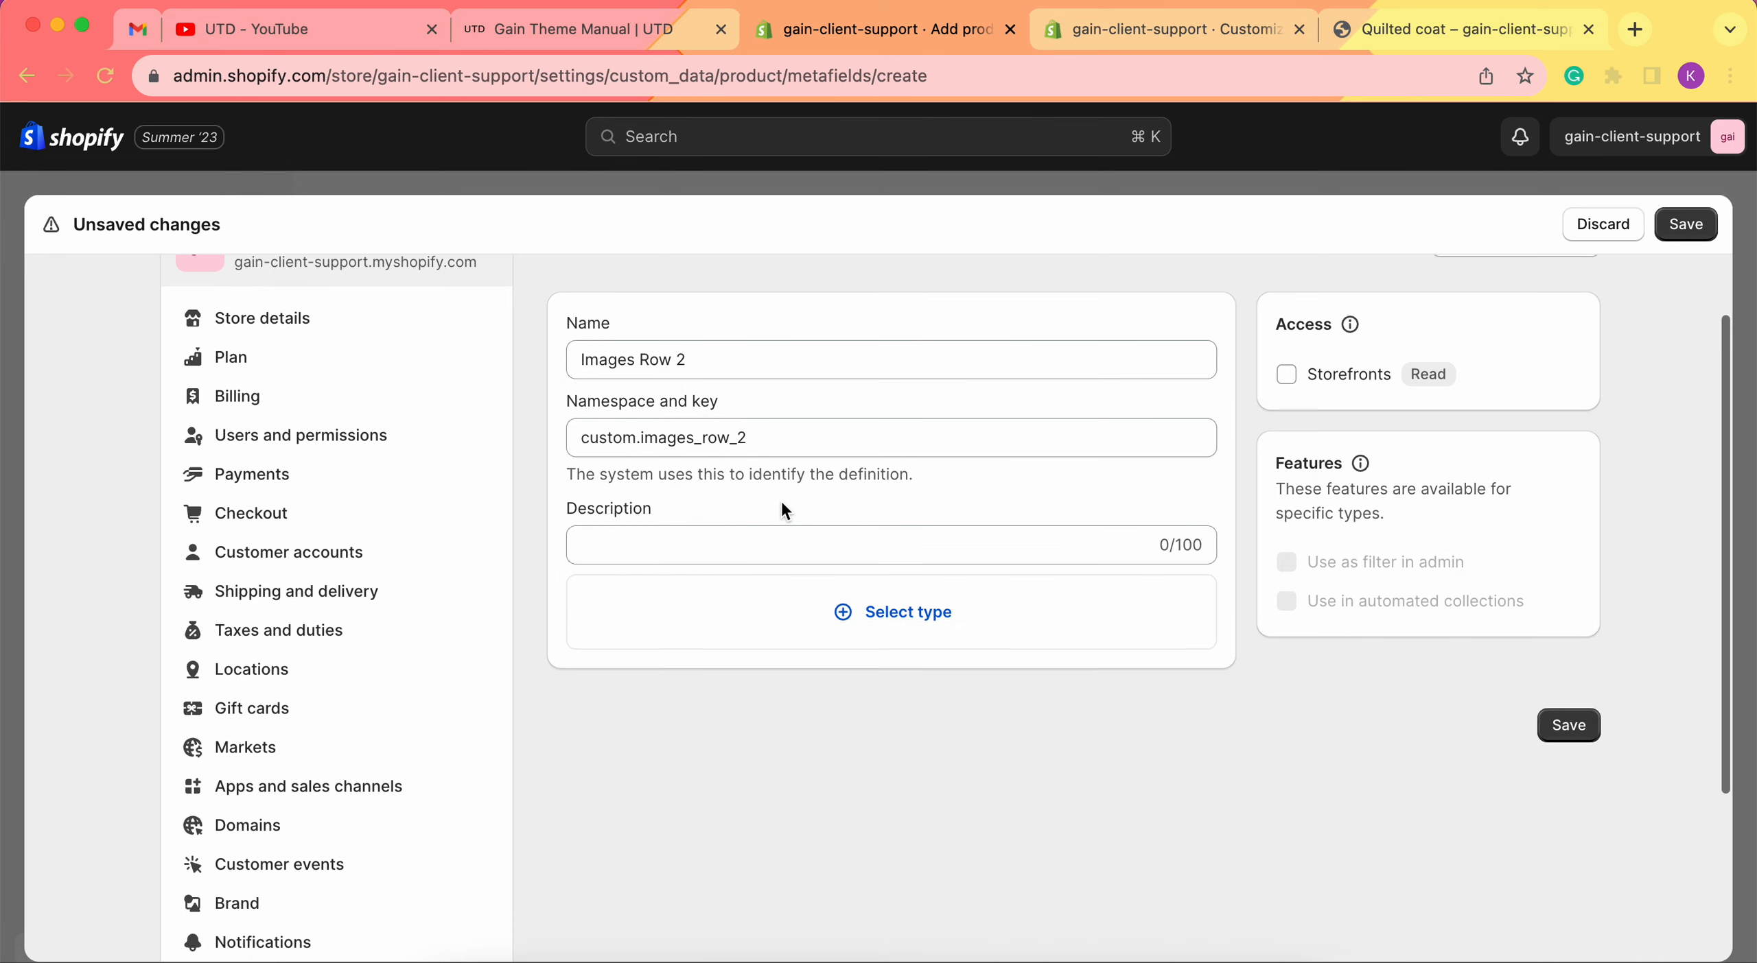
click(903, 636)
click(655, 533)
scroll(733, 658, down, 5)
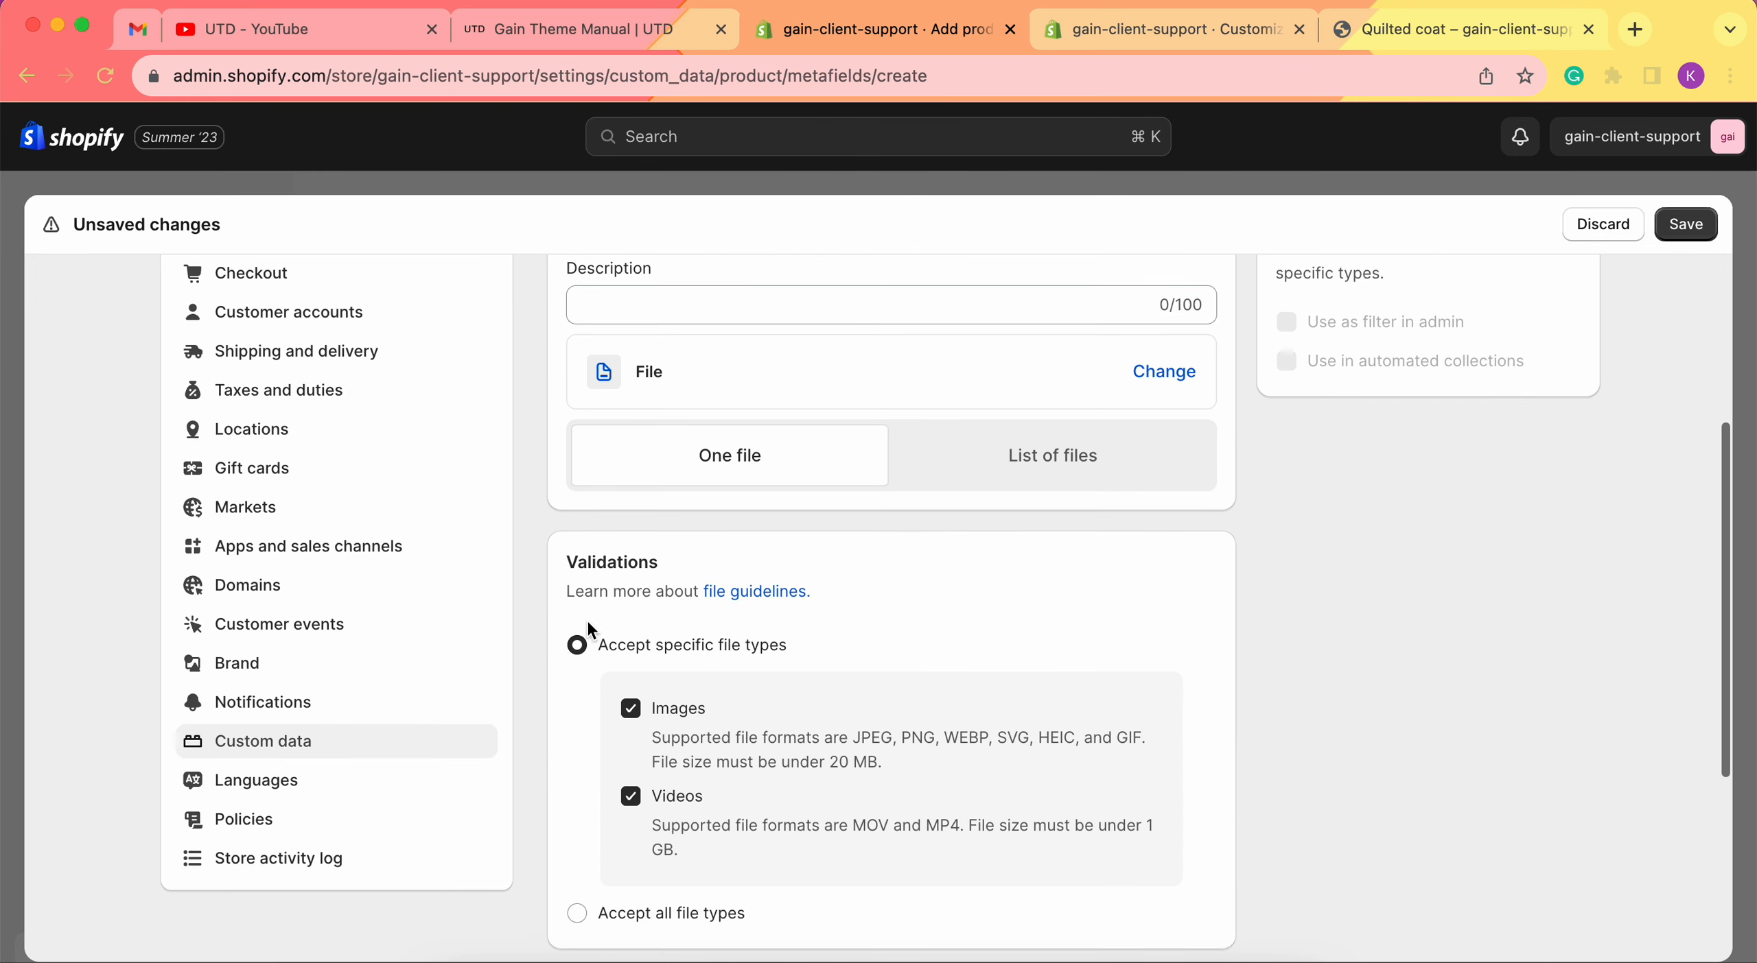
scroll(586, 619, down, 1)
click(631, 740)
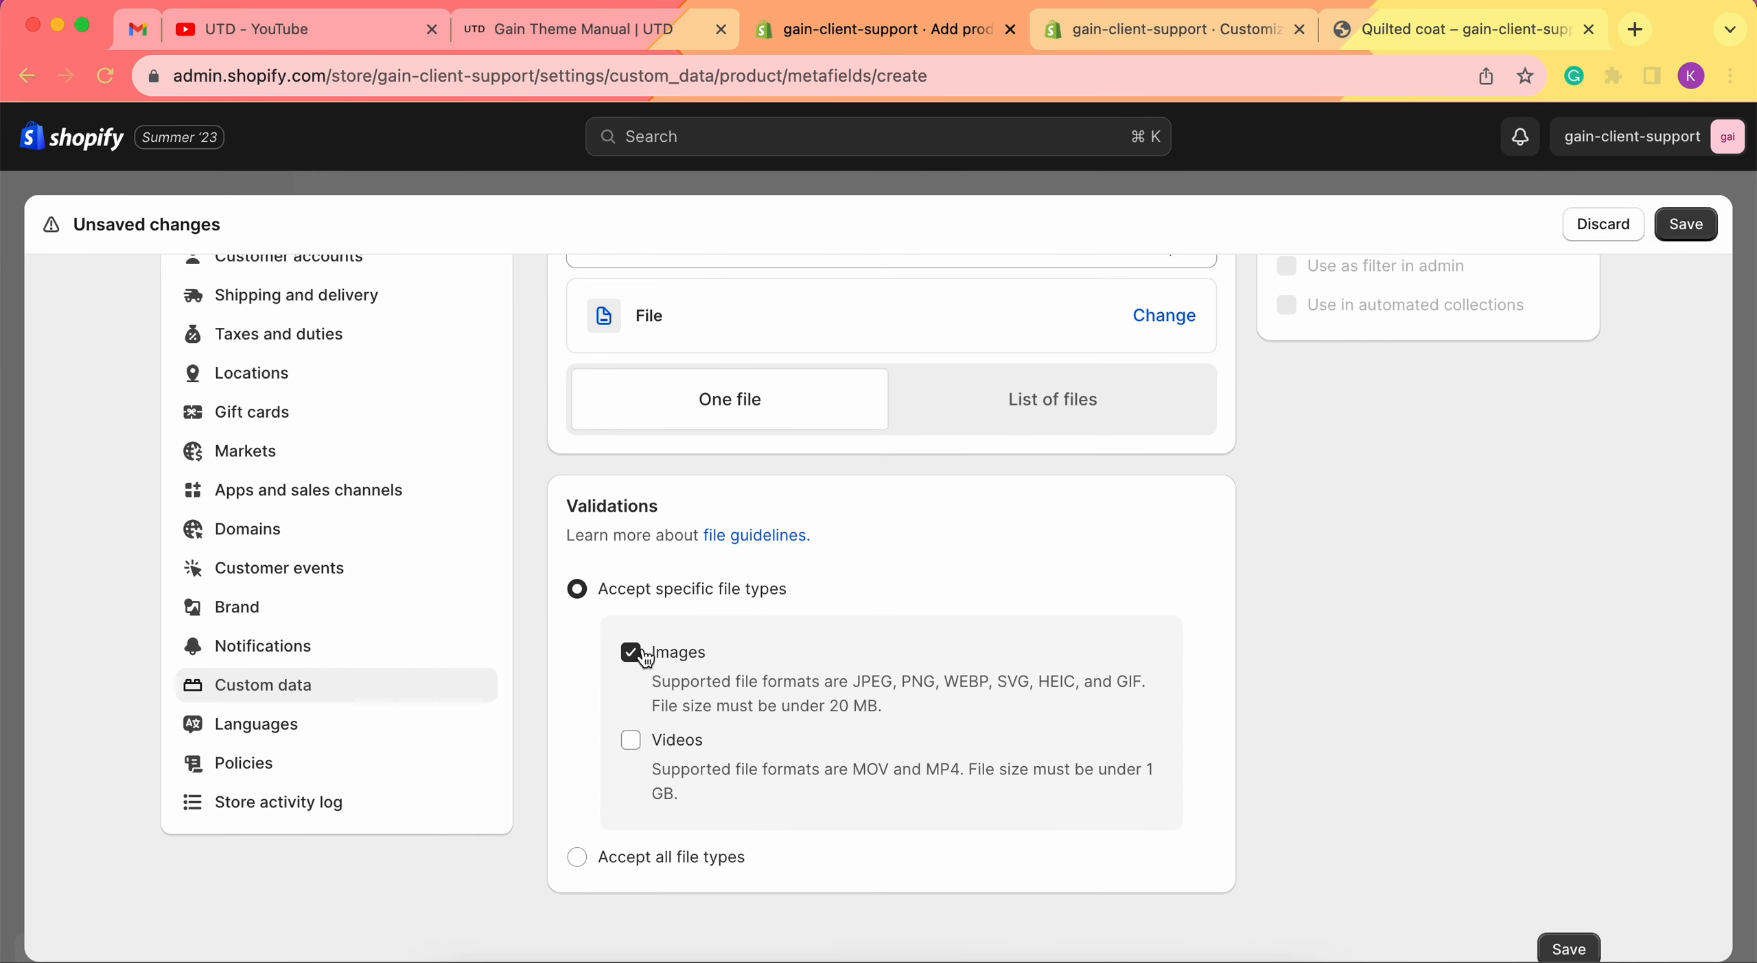
click(1687, 225)
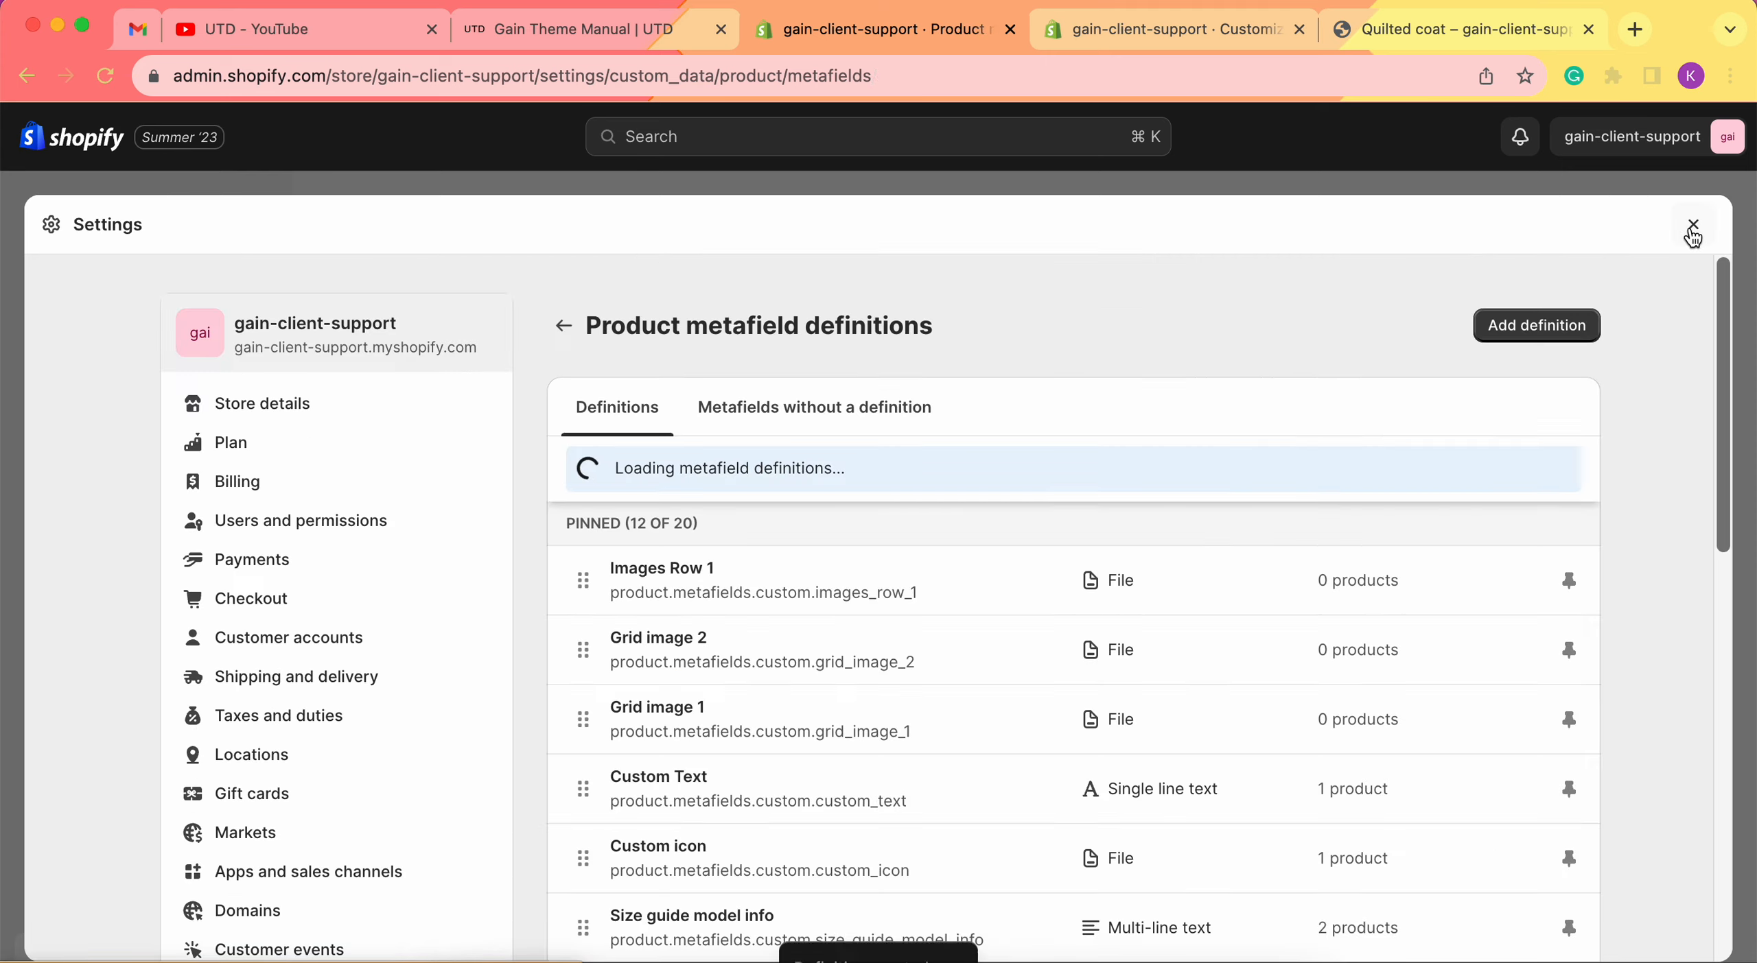
click(1690, 227)
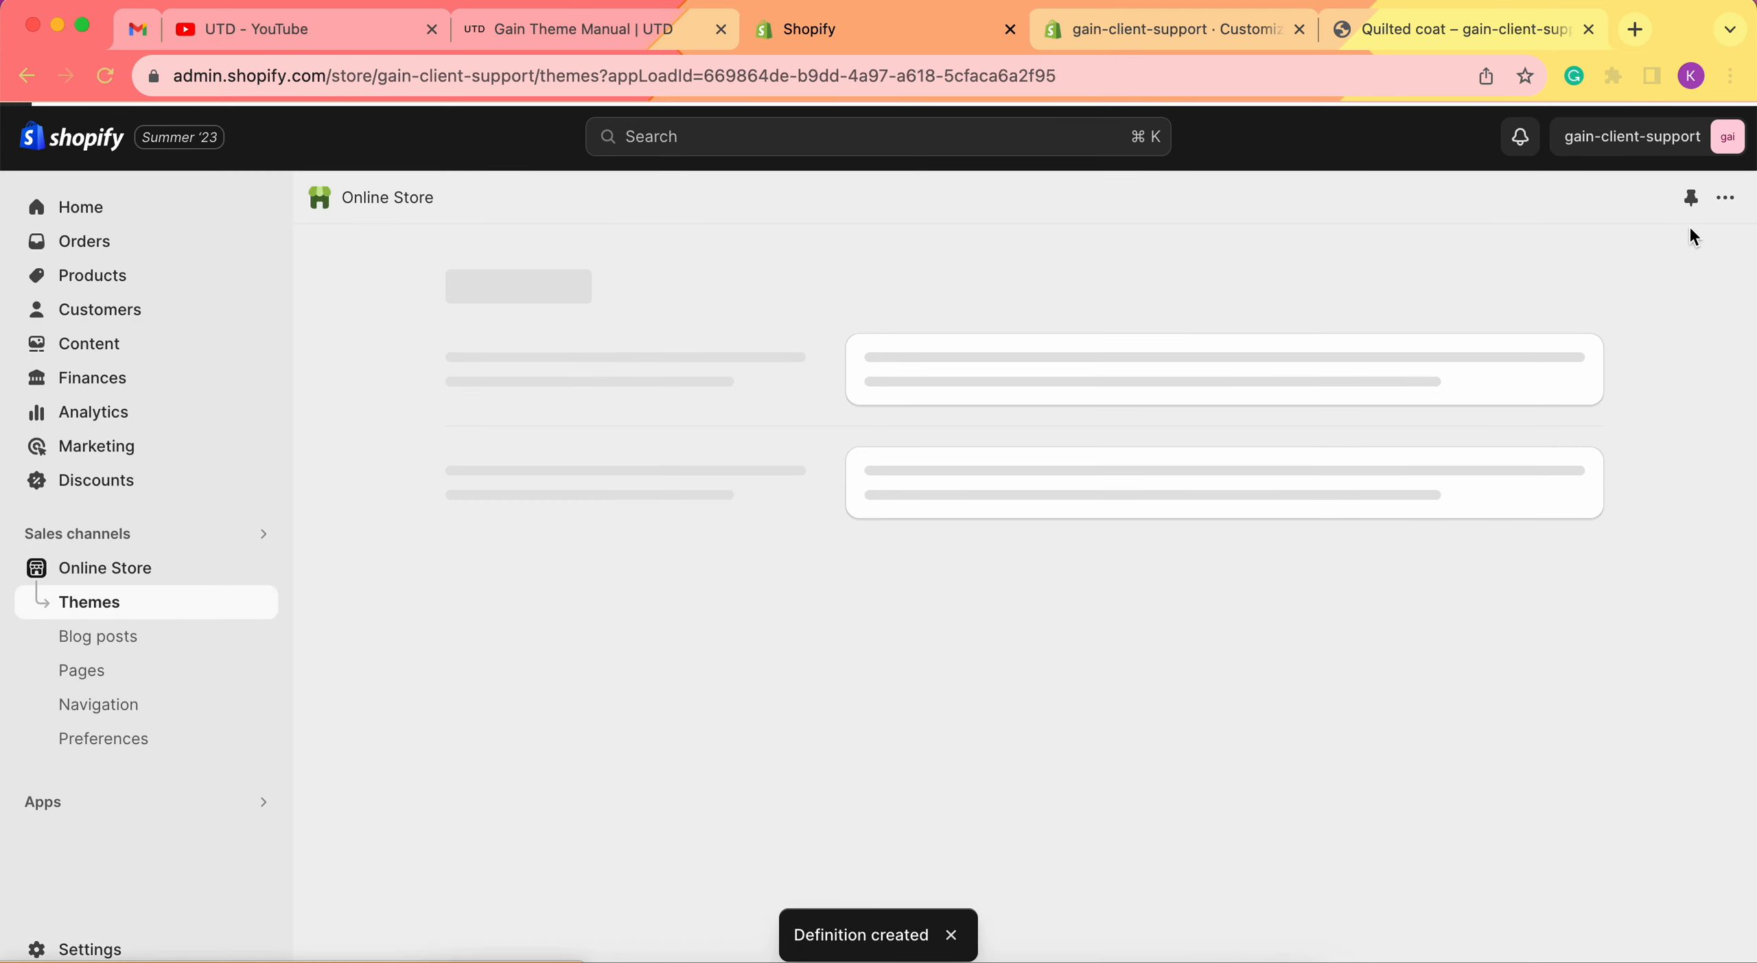
click(97, 287)
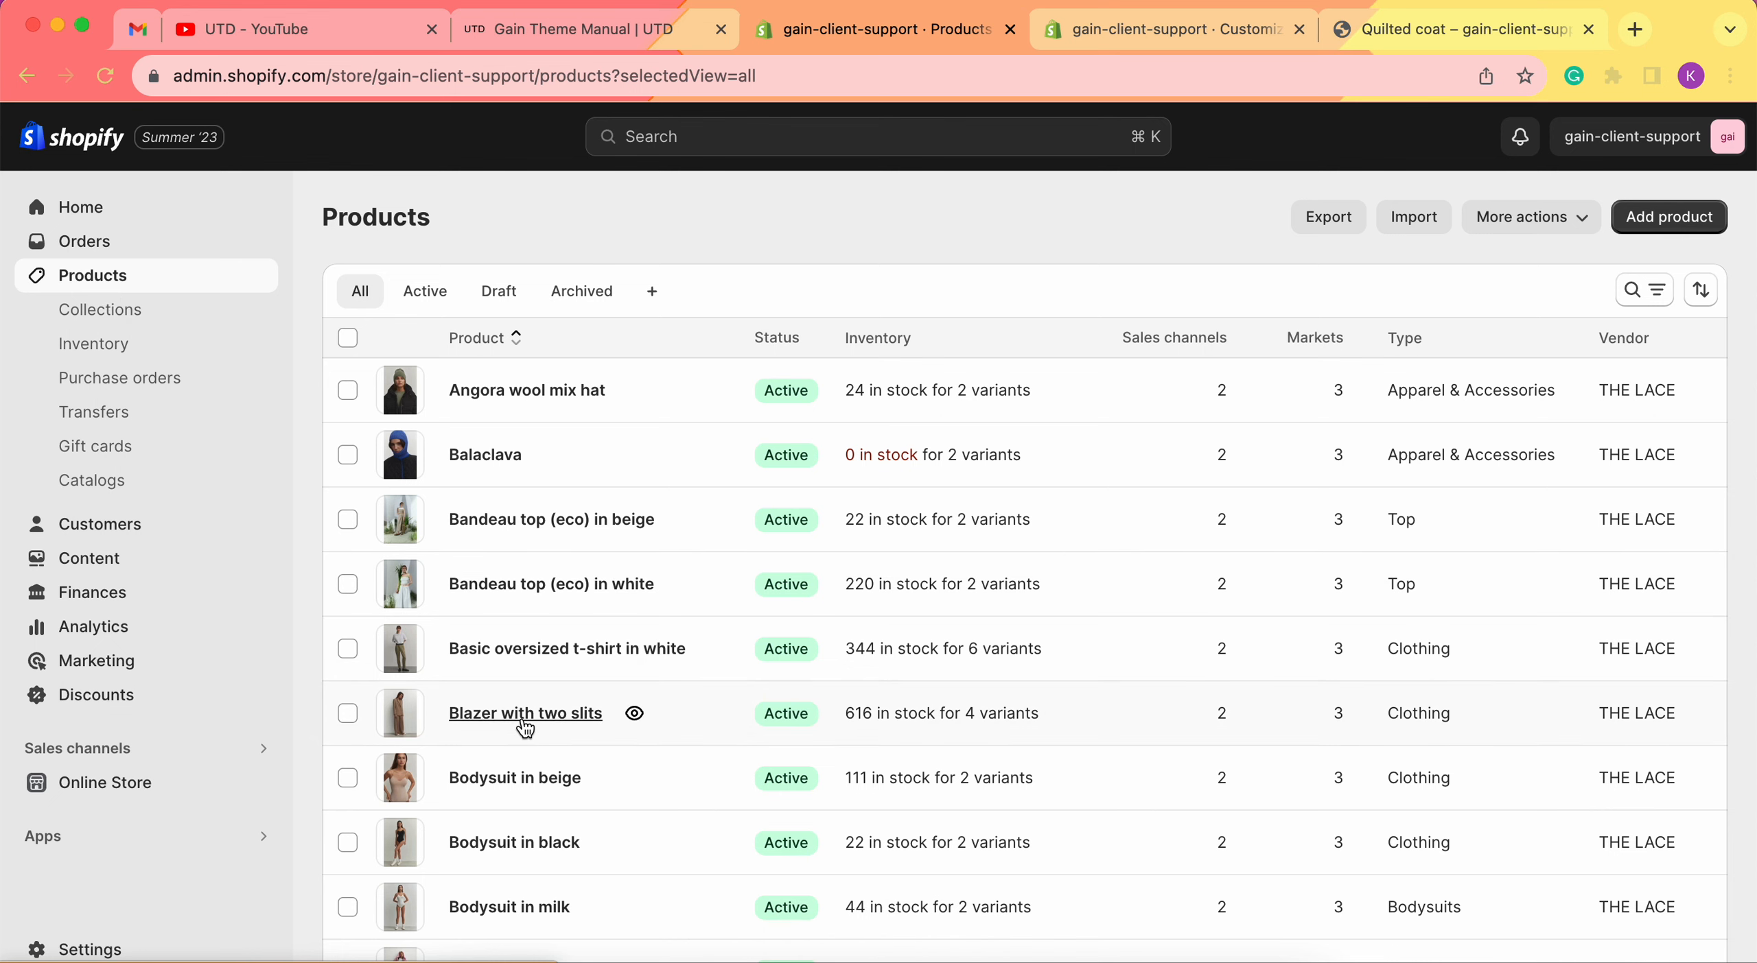
Set the Blazer with two slits' Images Row 1 metafield to shoot31154_1.jpg.
click(525, 717)
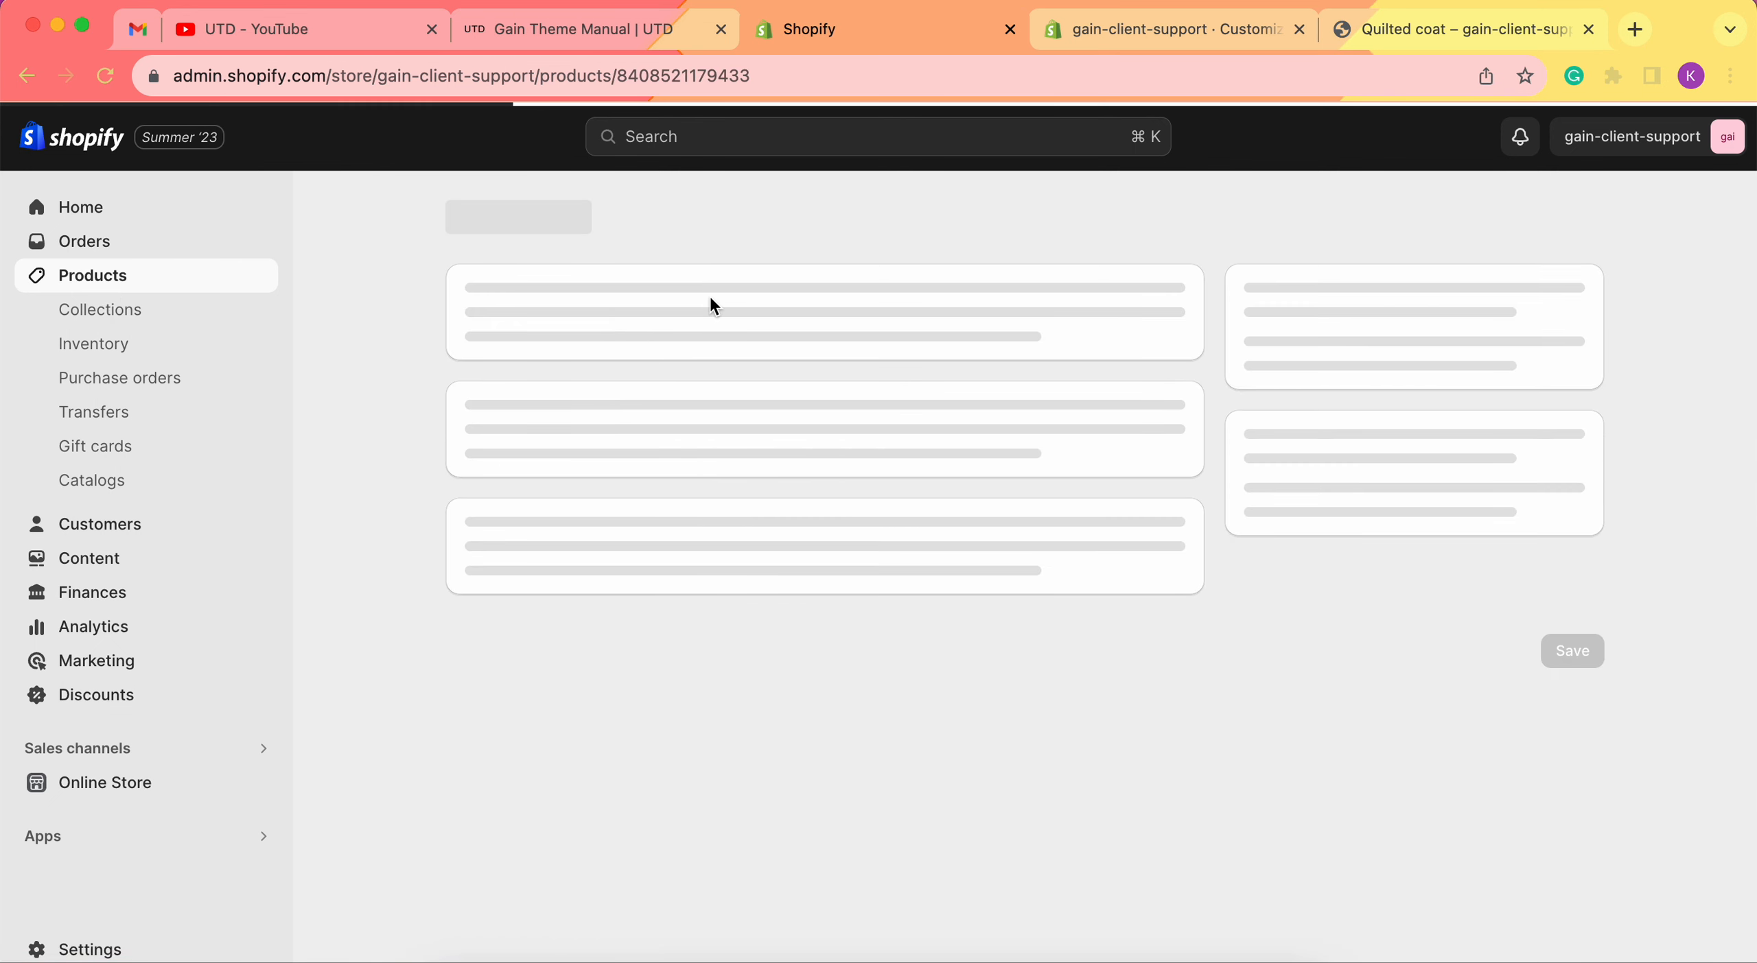
scroll(914, 504, down, 10)
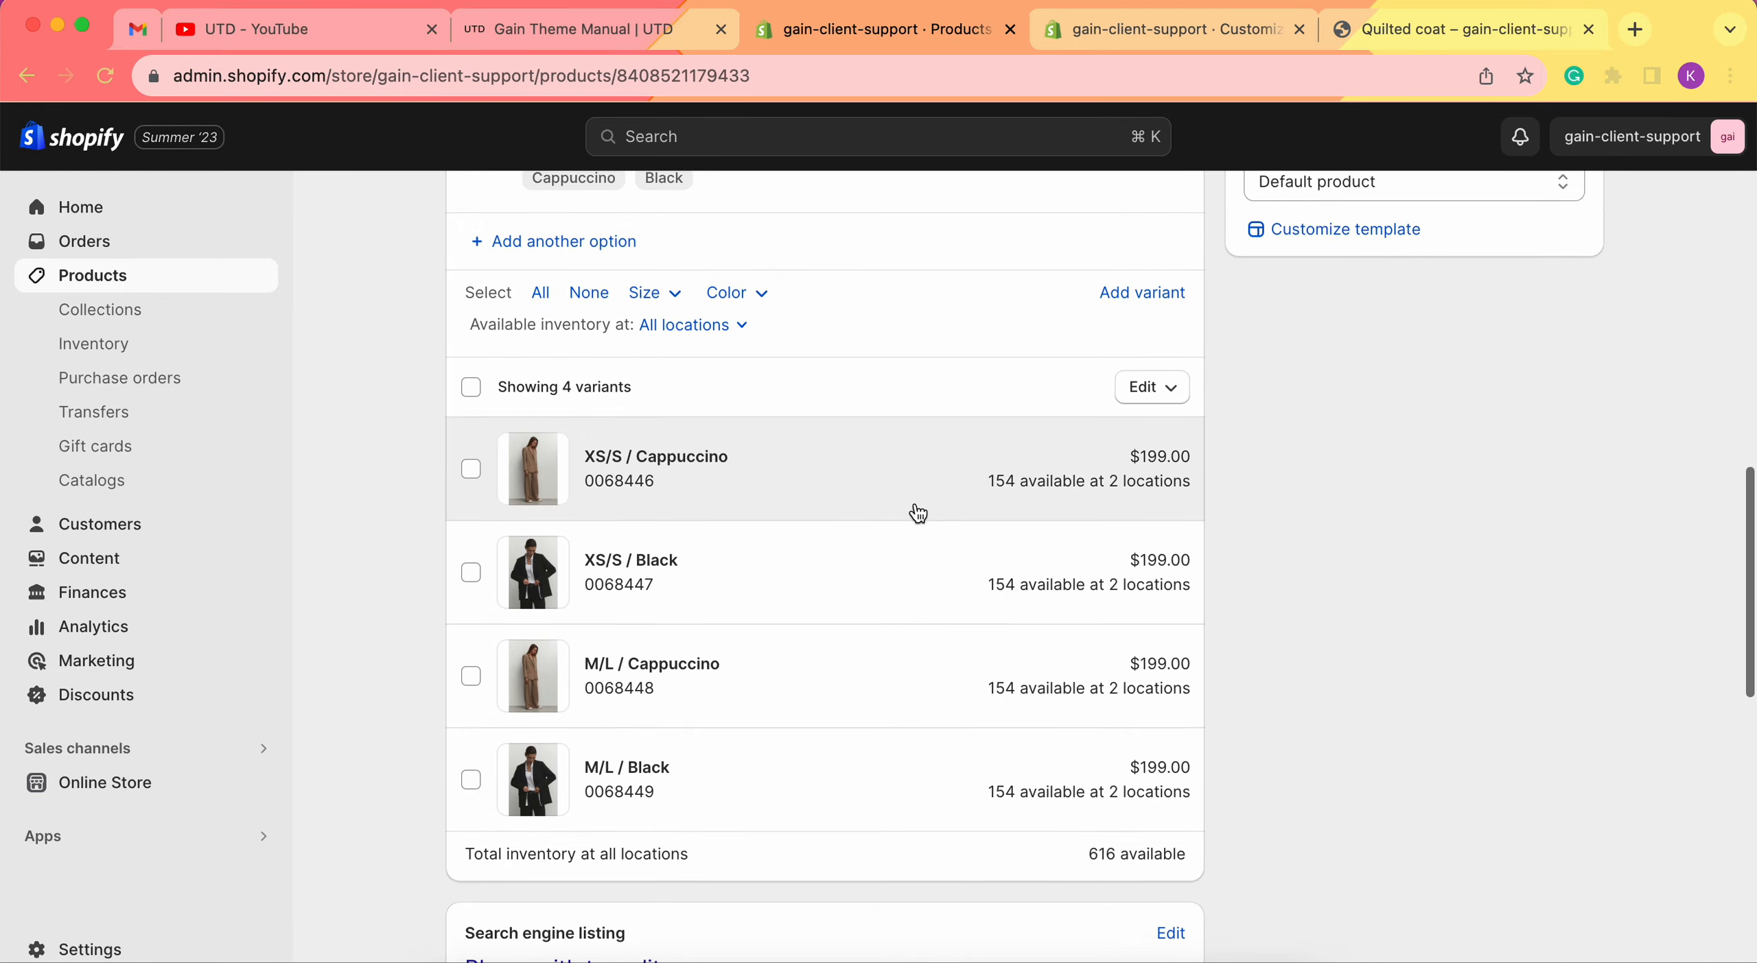
scroll(918, 514, down, 10)
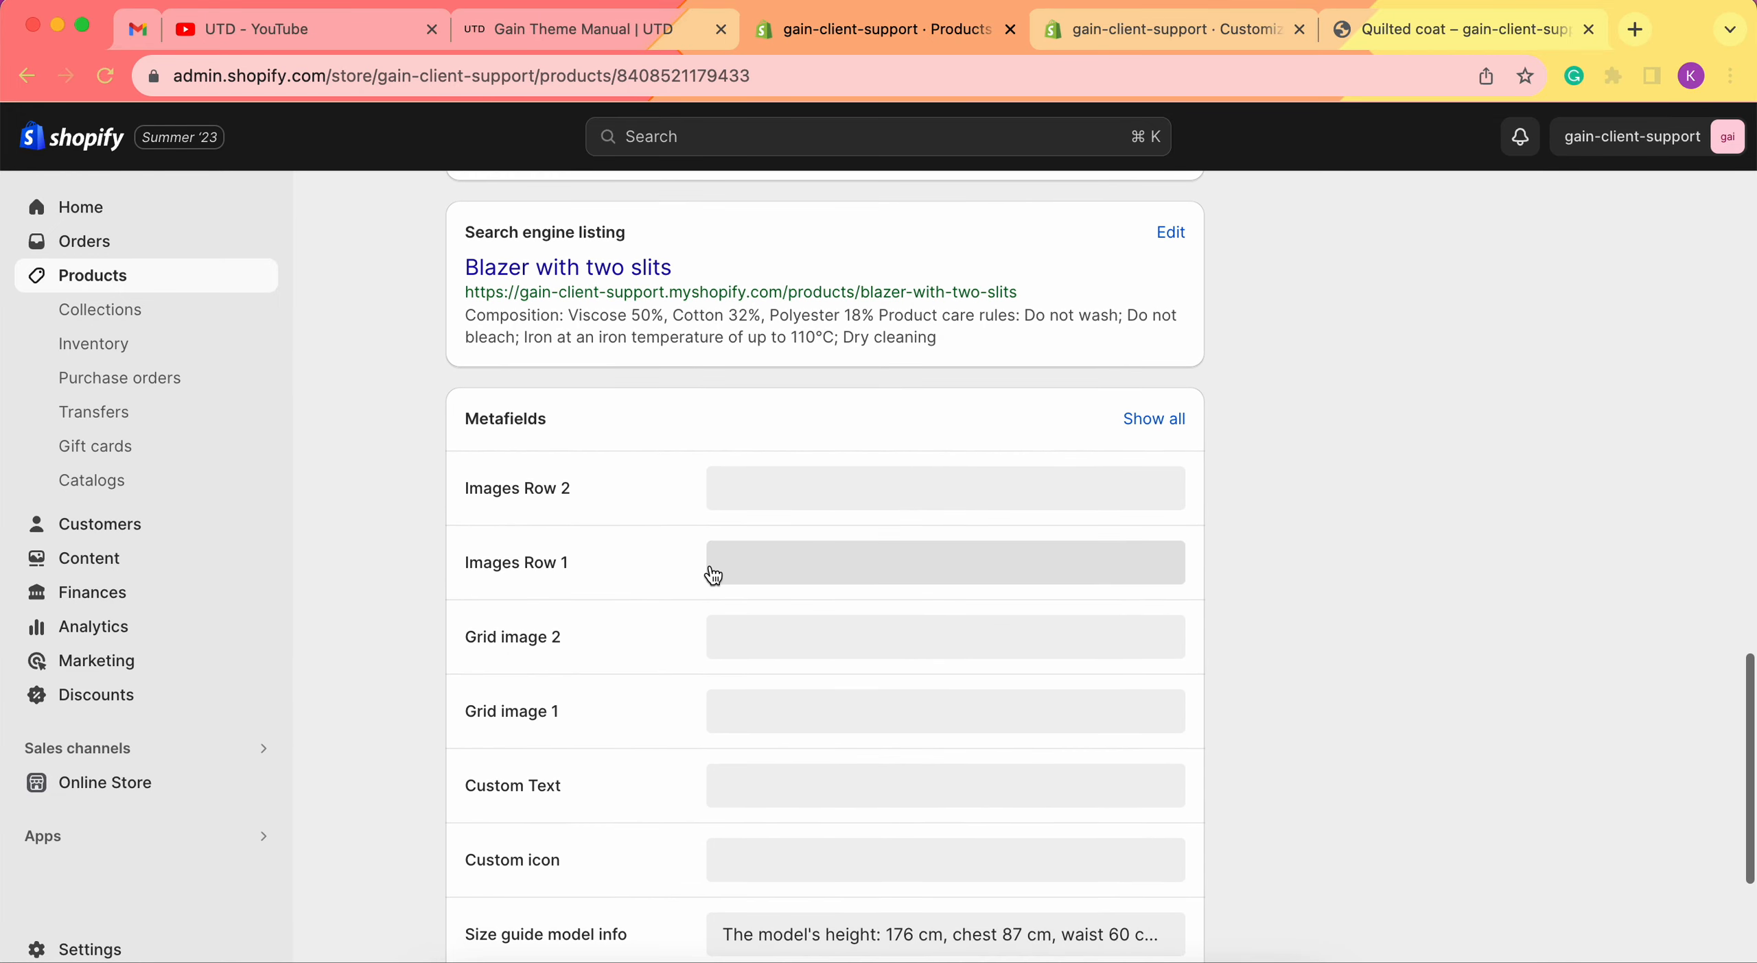
scroll(713, 575, down, 1)
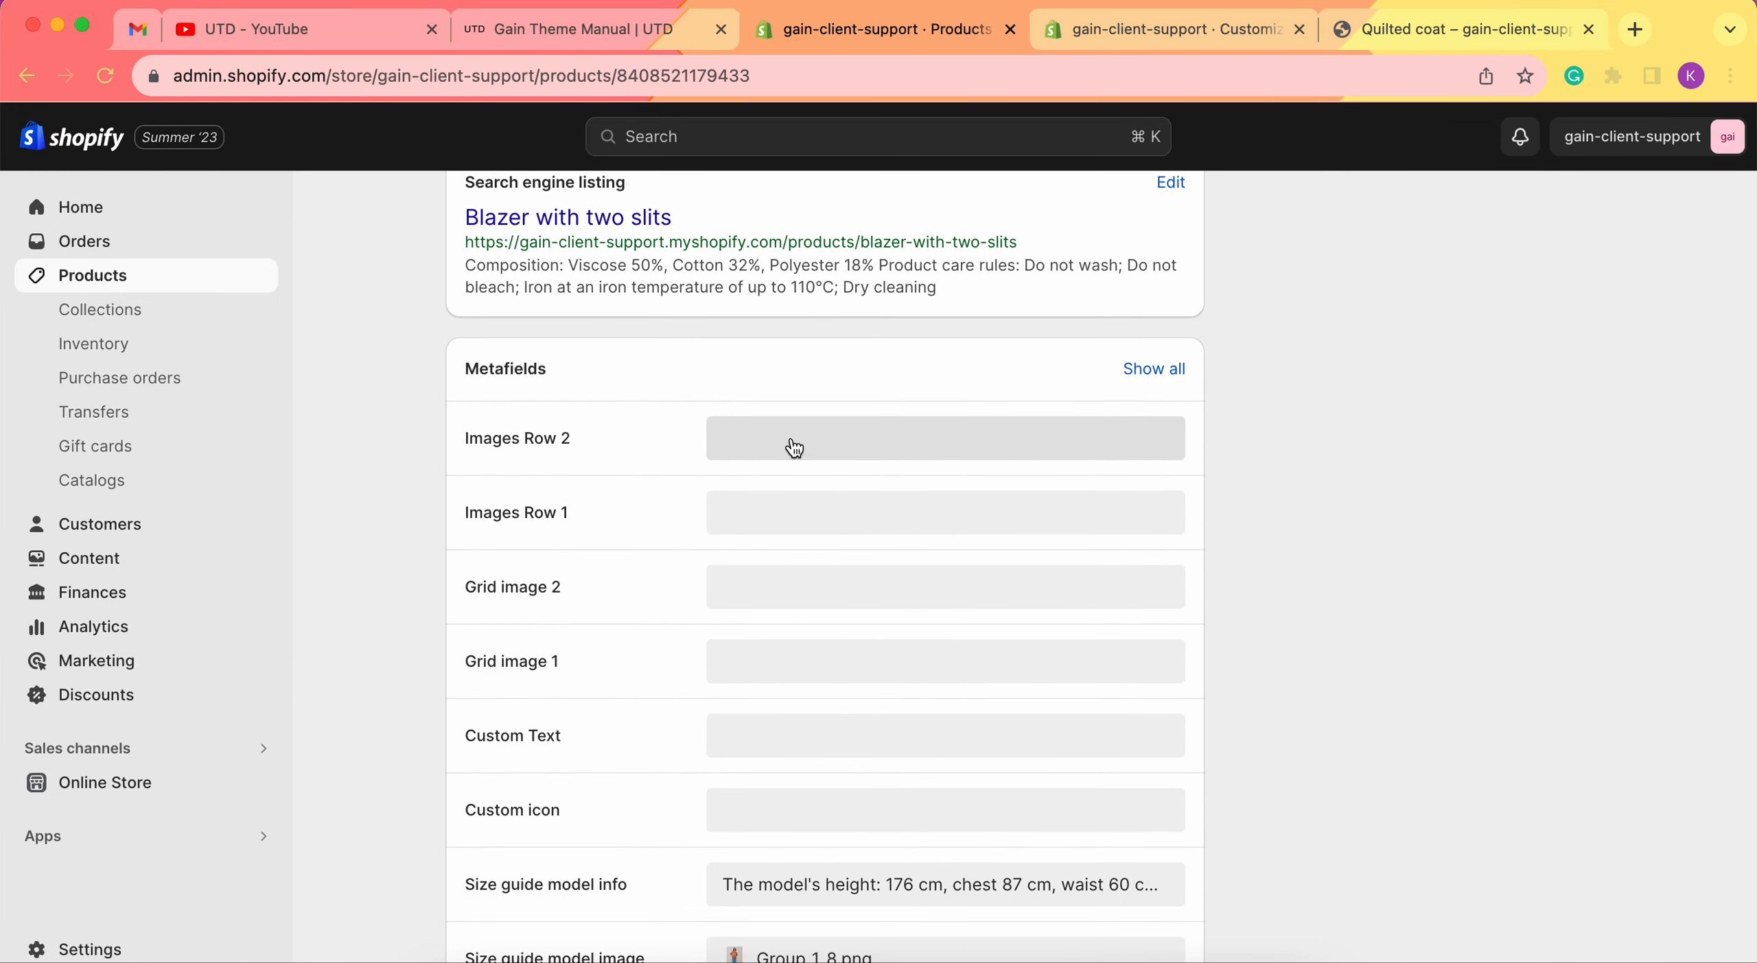
click(820, 523)
click(800, 519)
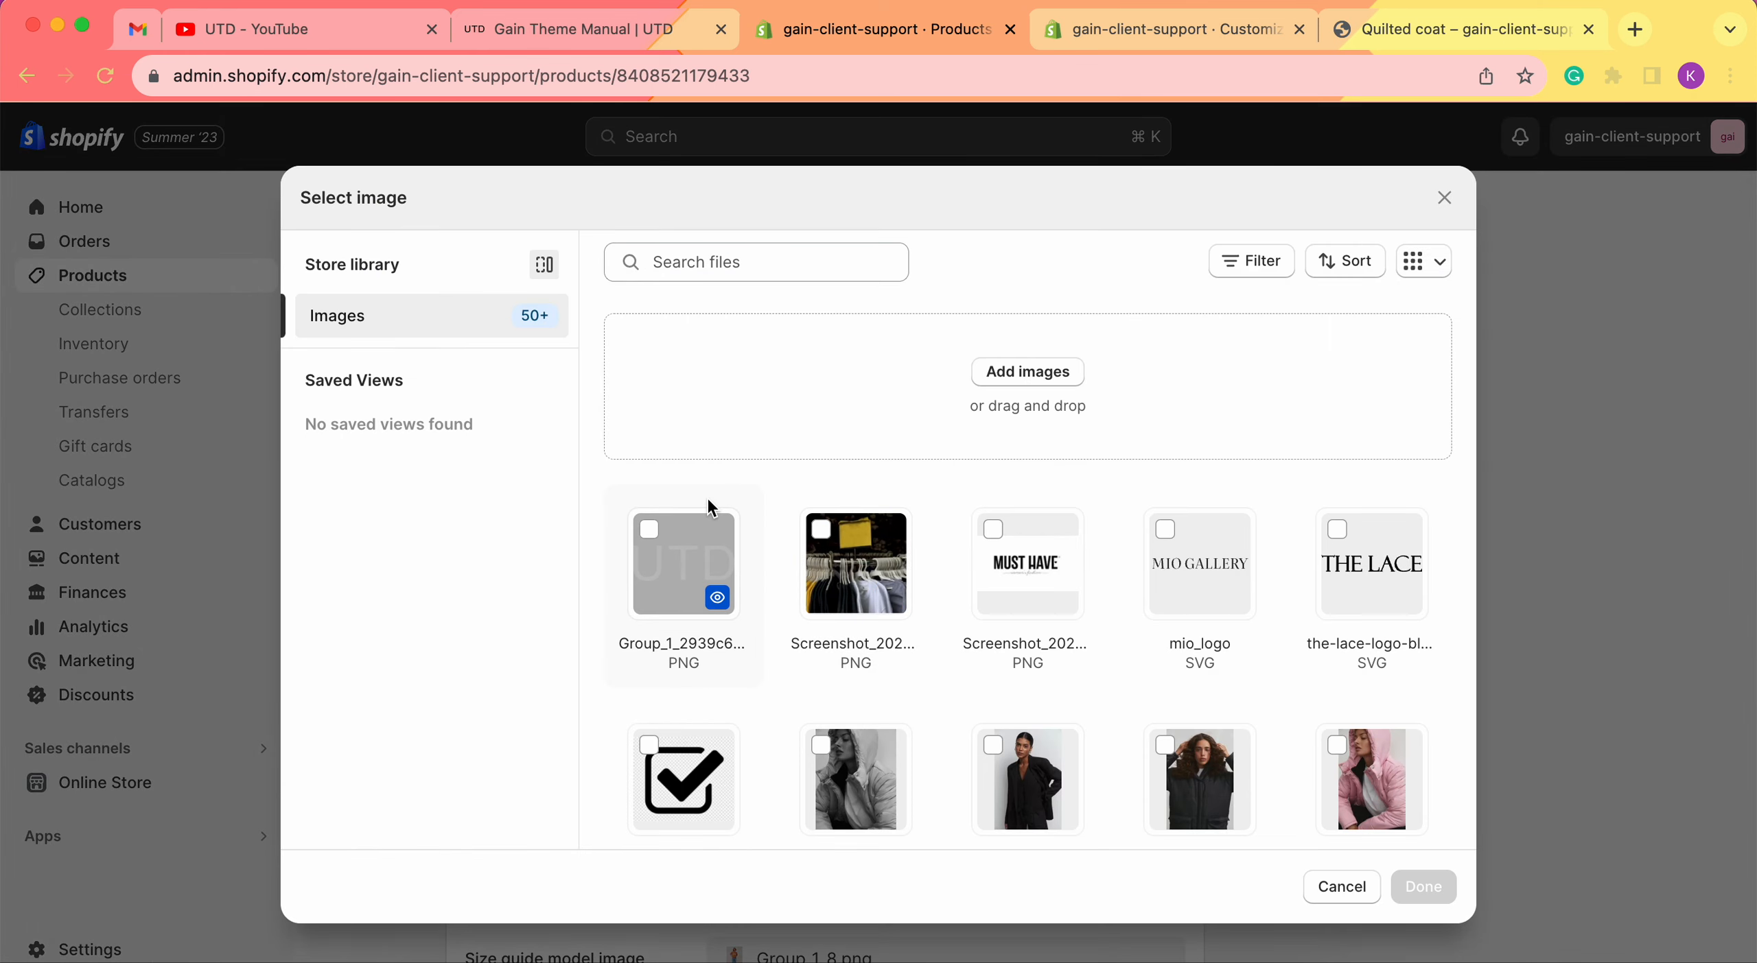
scroll(1029, 552, down, 5)
click(865, 597)
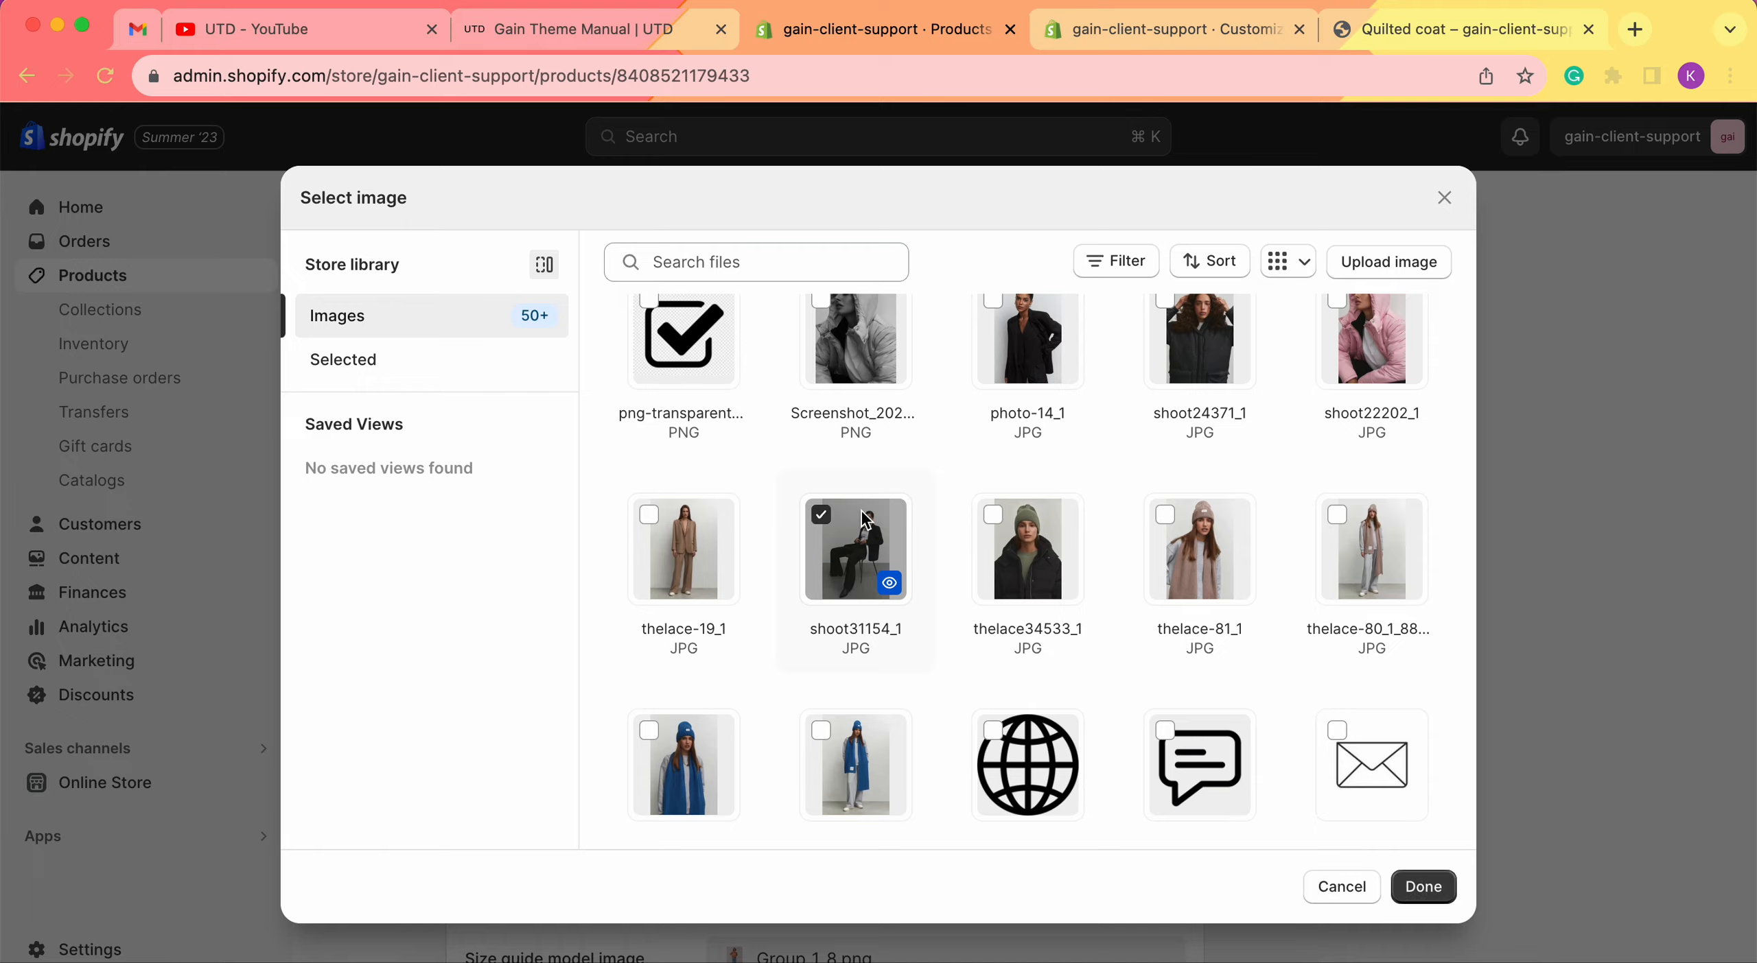
click(1423, 887)
Set its Images Row 2 metafield to photo-14_1.jpg, save, and return to Products.
scroll(947, 380, down, 15)
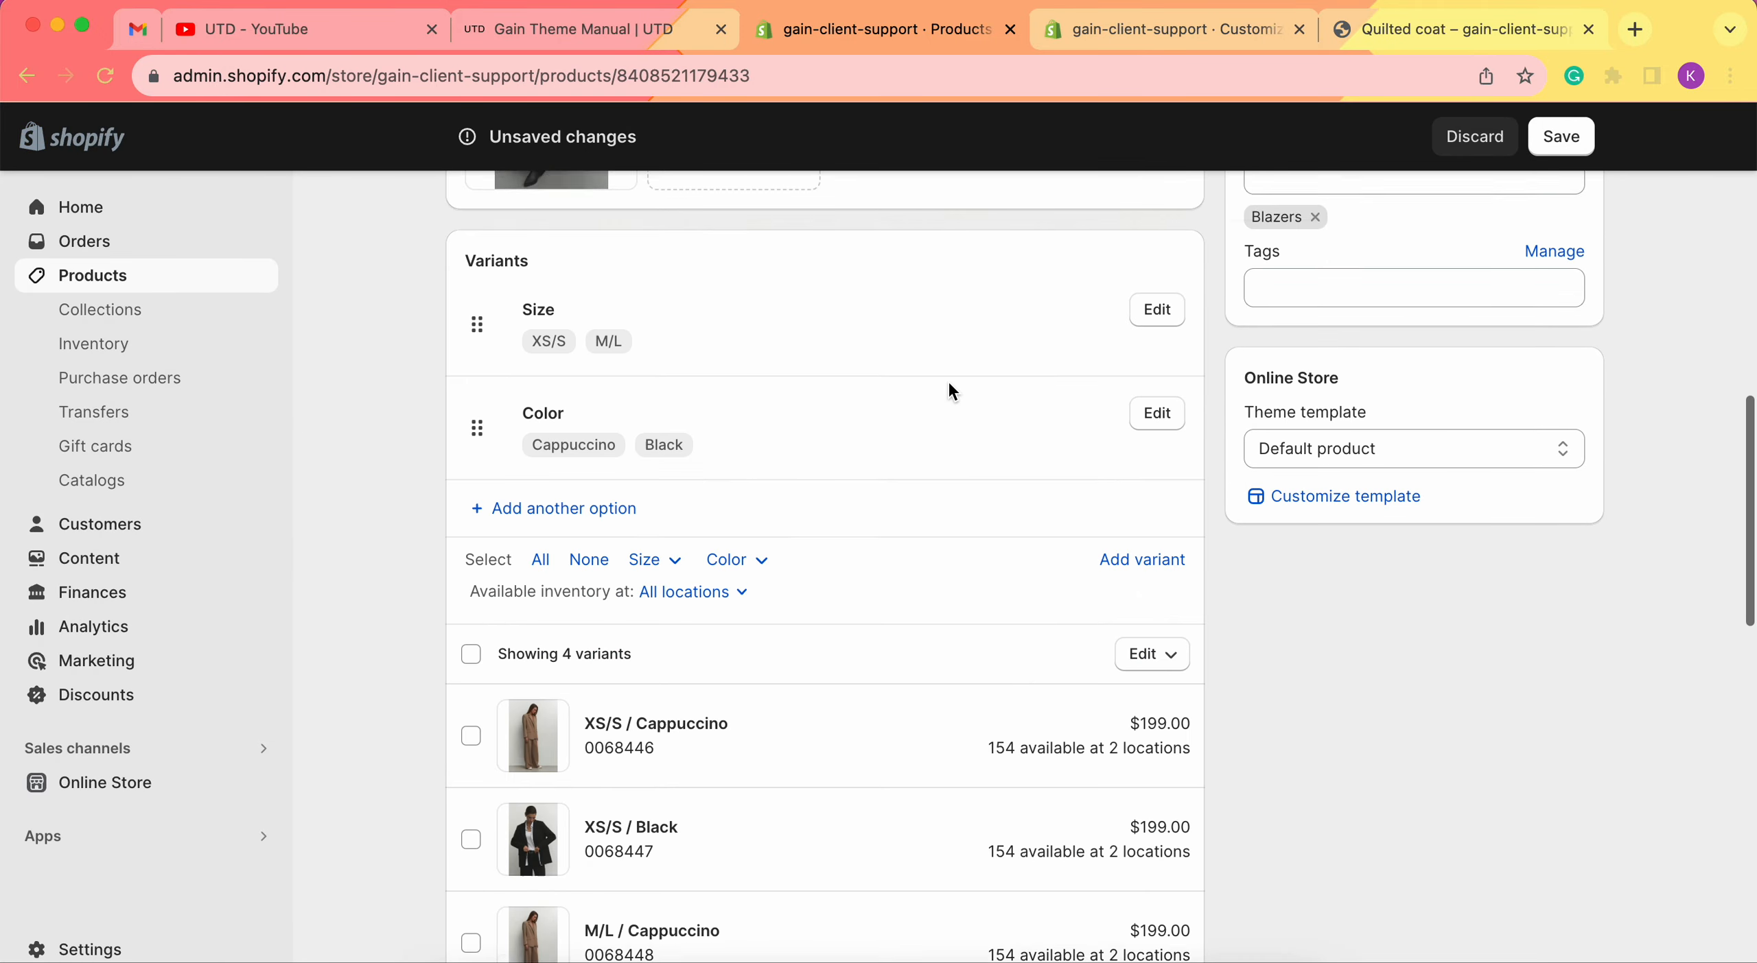
click(785, 417)
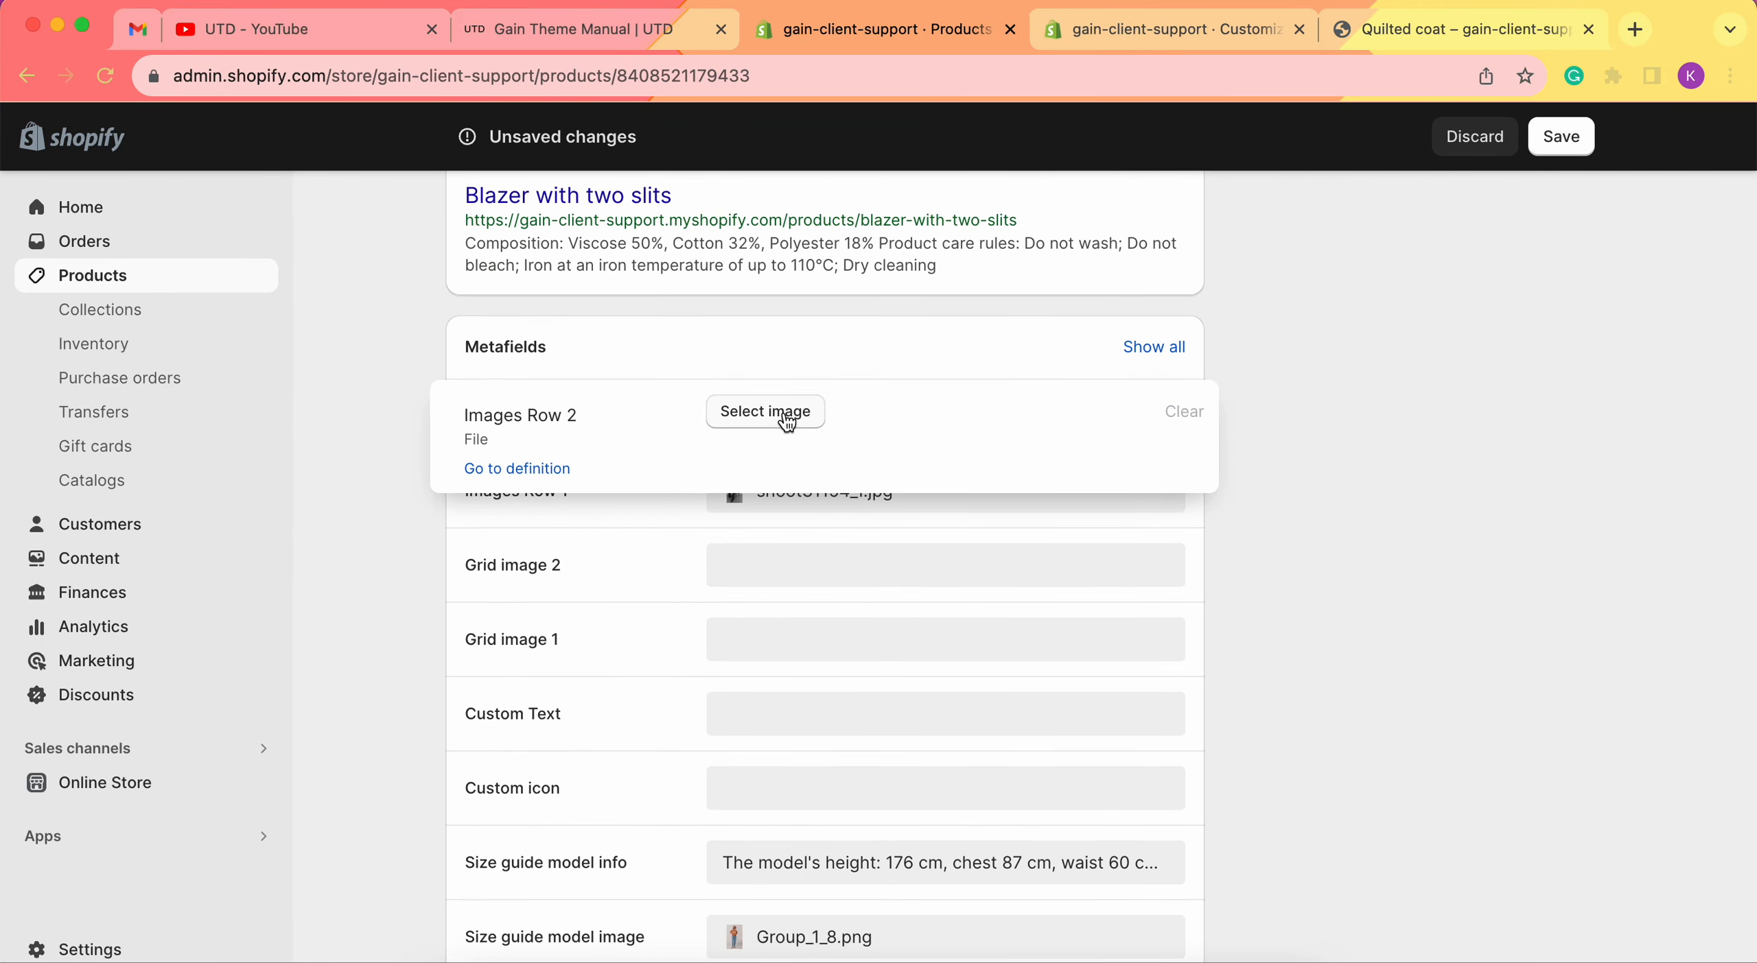
click(782, 411)
scroll(1029, 666, down, 2)
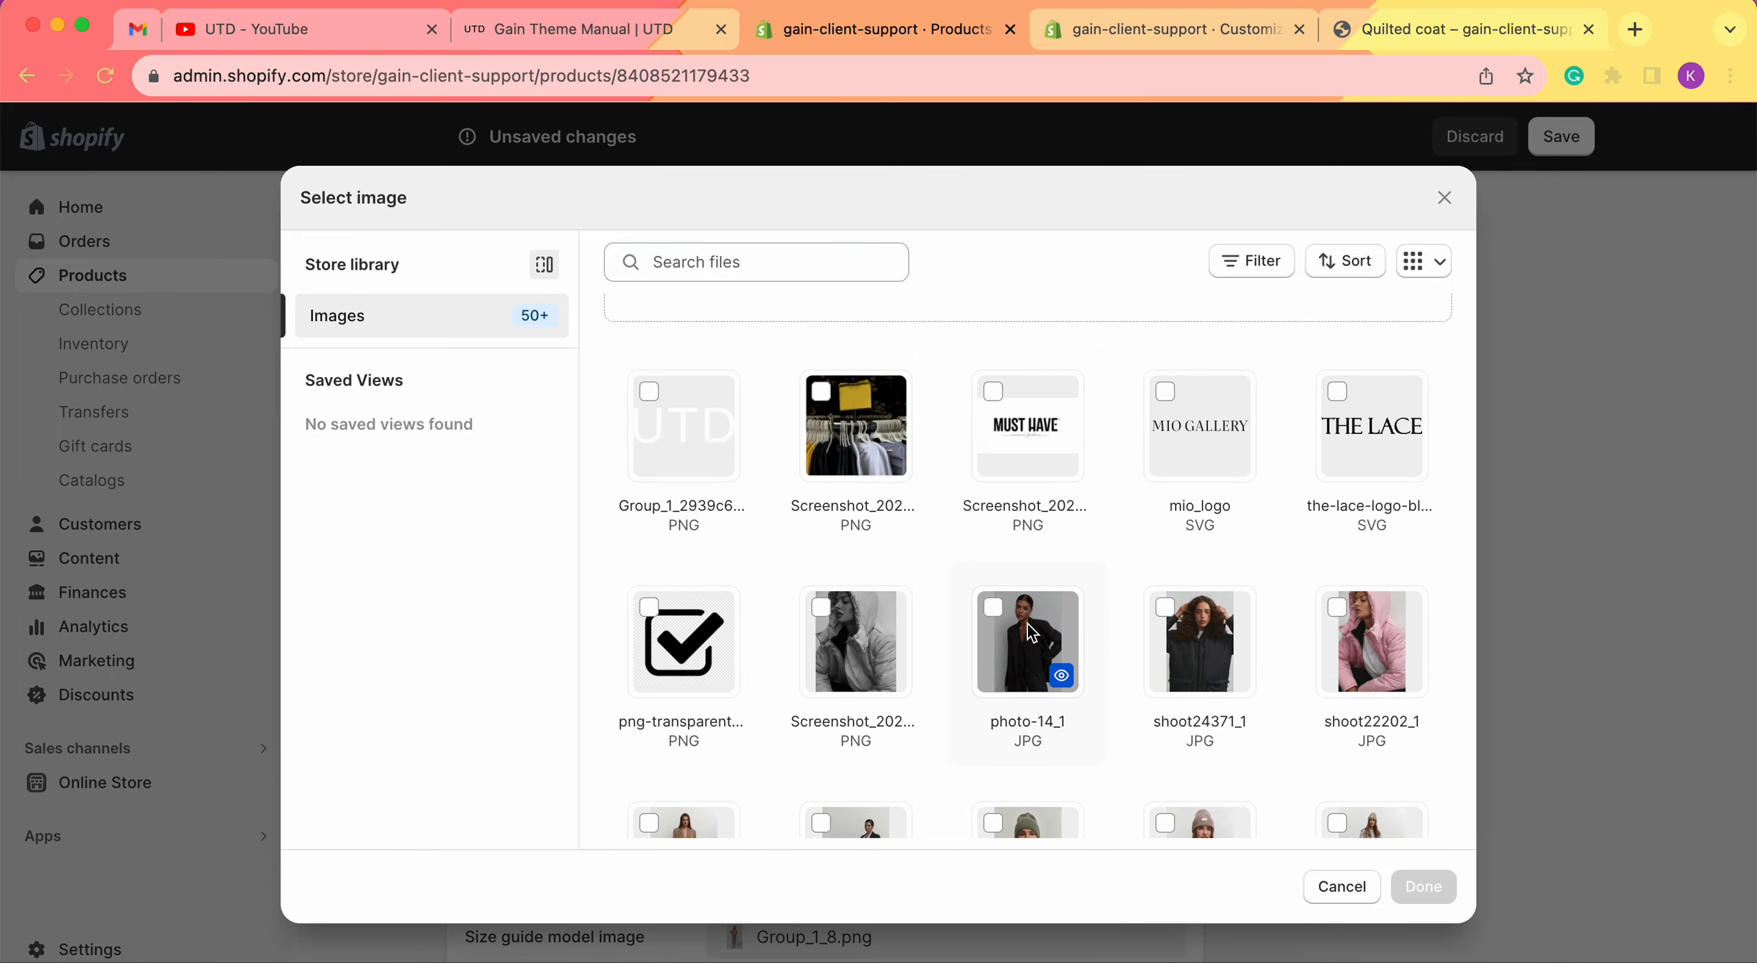
click(1031, 633)
click(1423, 887)
scroll(1560, 611, down, 3)
click(1545, 607)
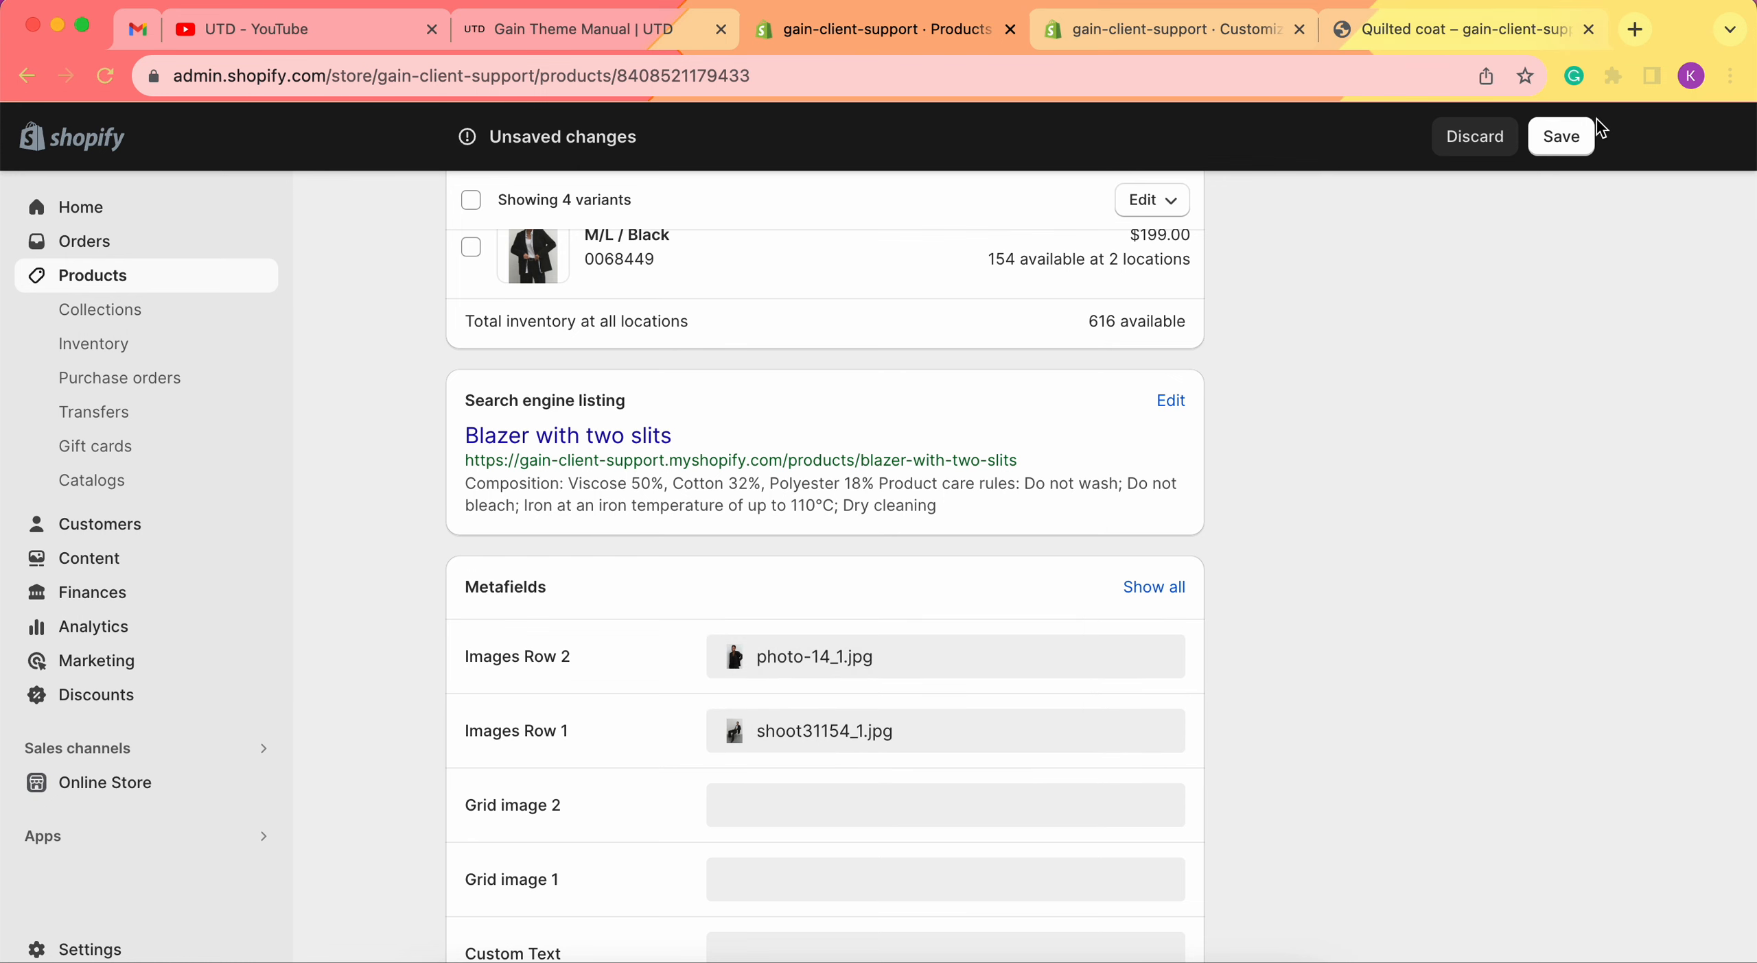
click(1559, 140)
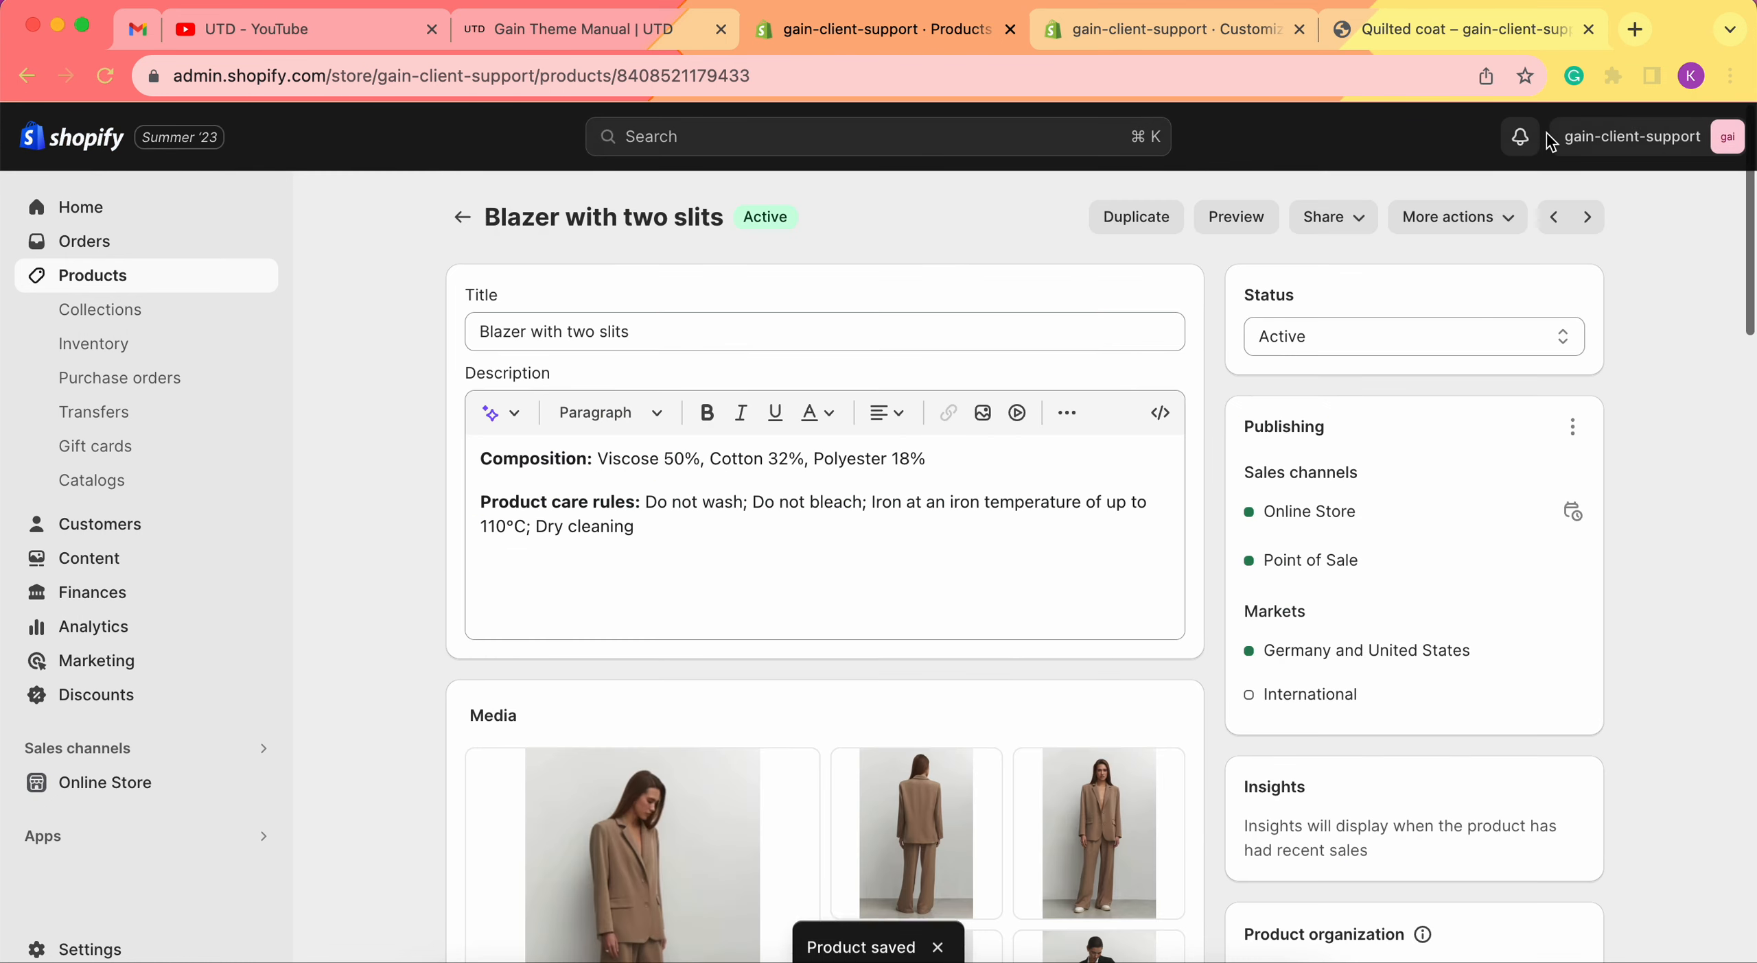
click(151, 285)
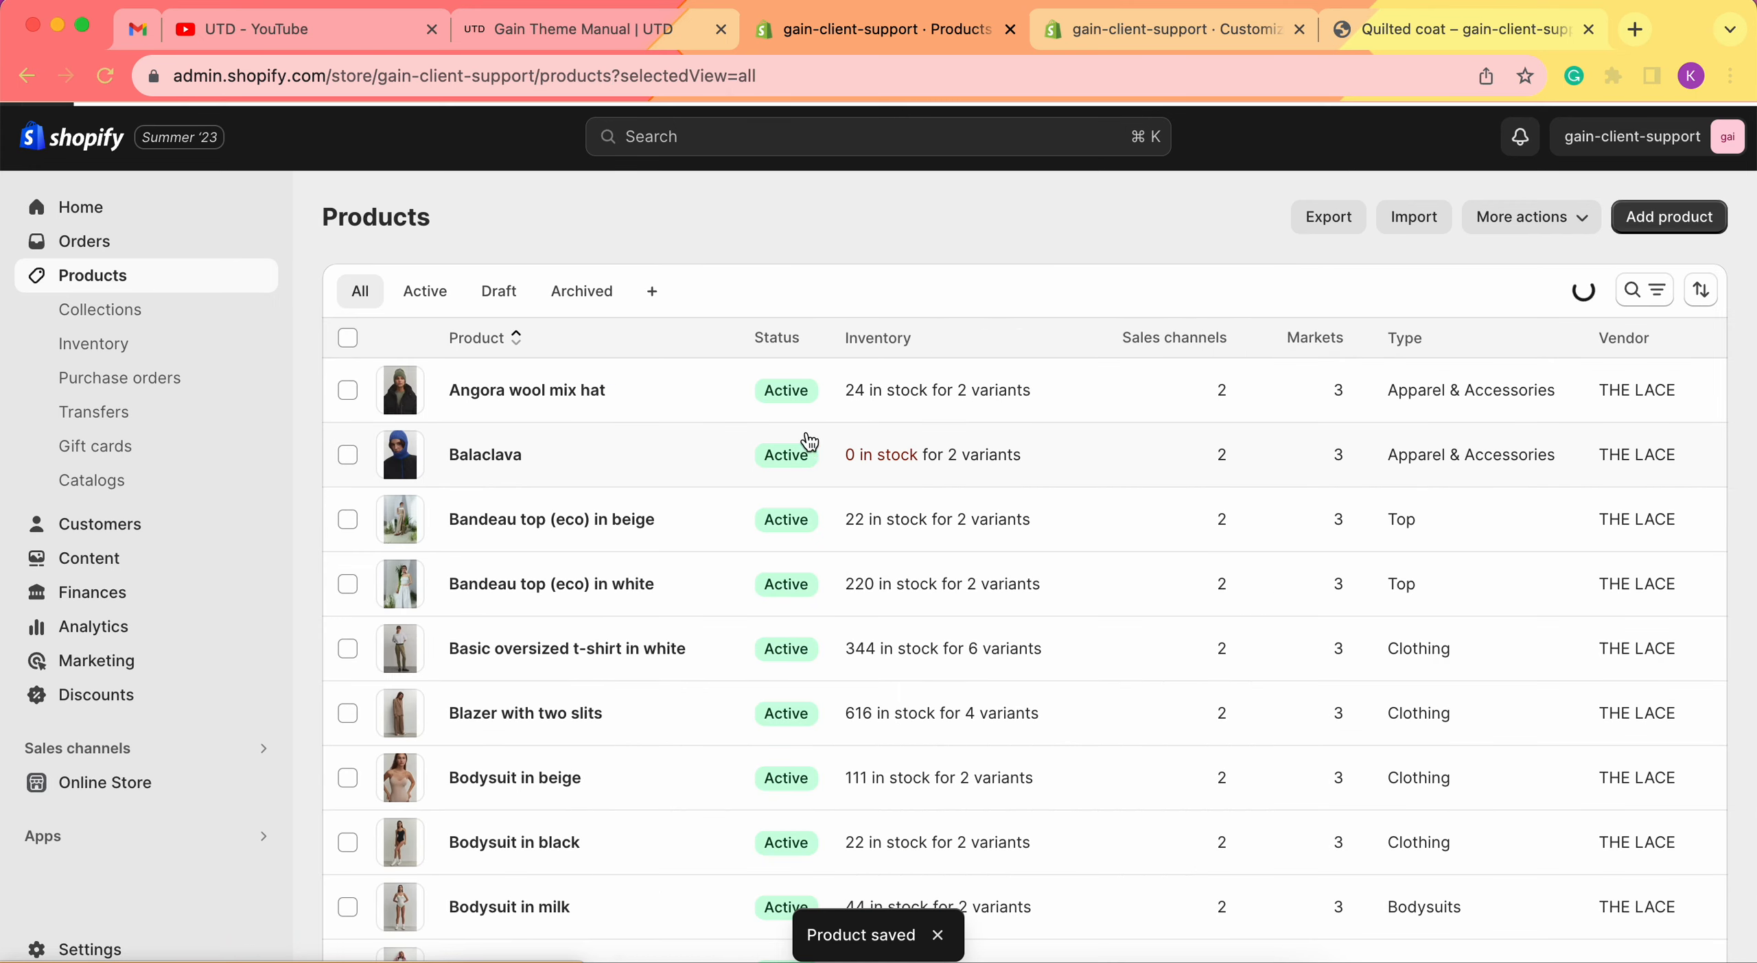
Set the Angora wool mix hat's Images Row 1 metafield to thelace-81_1.jpg.
click(518, 391)
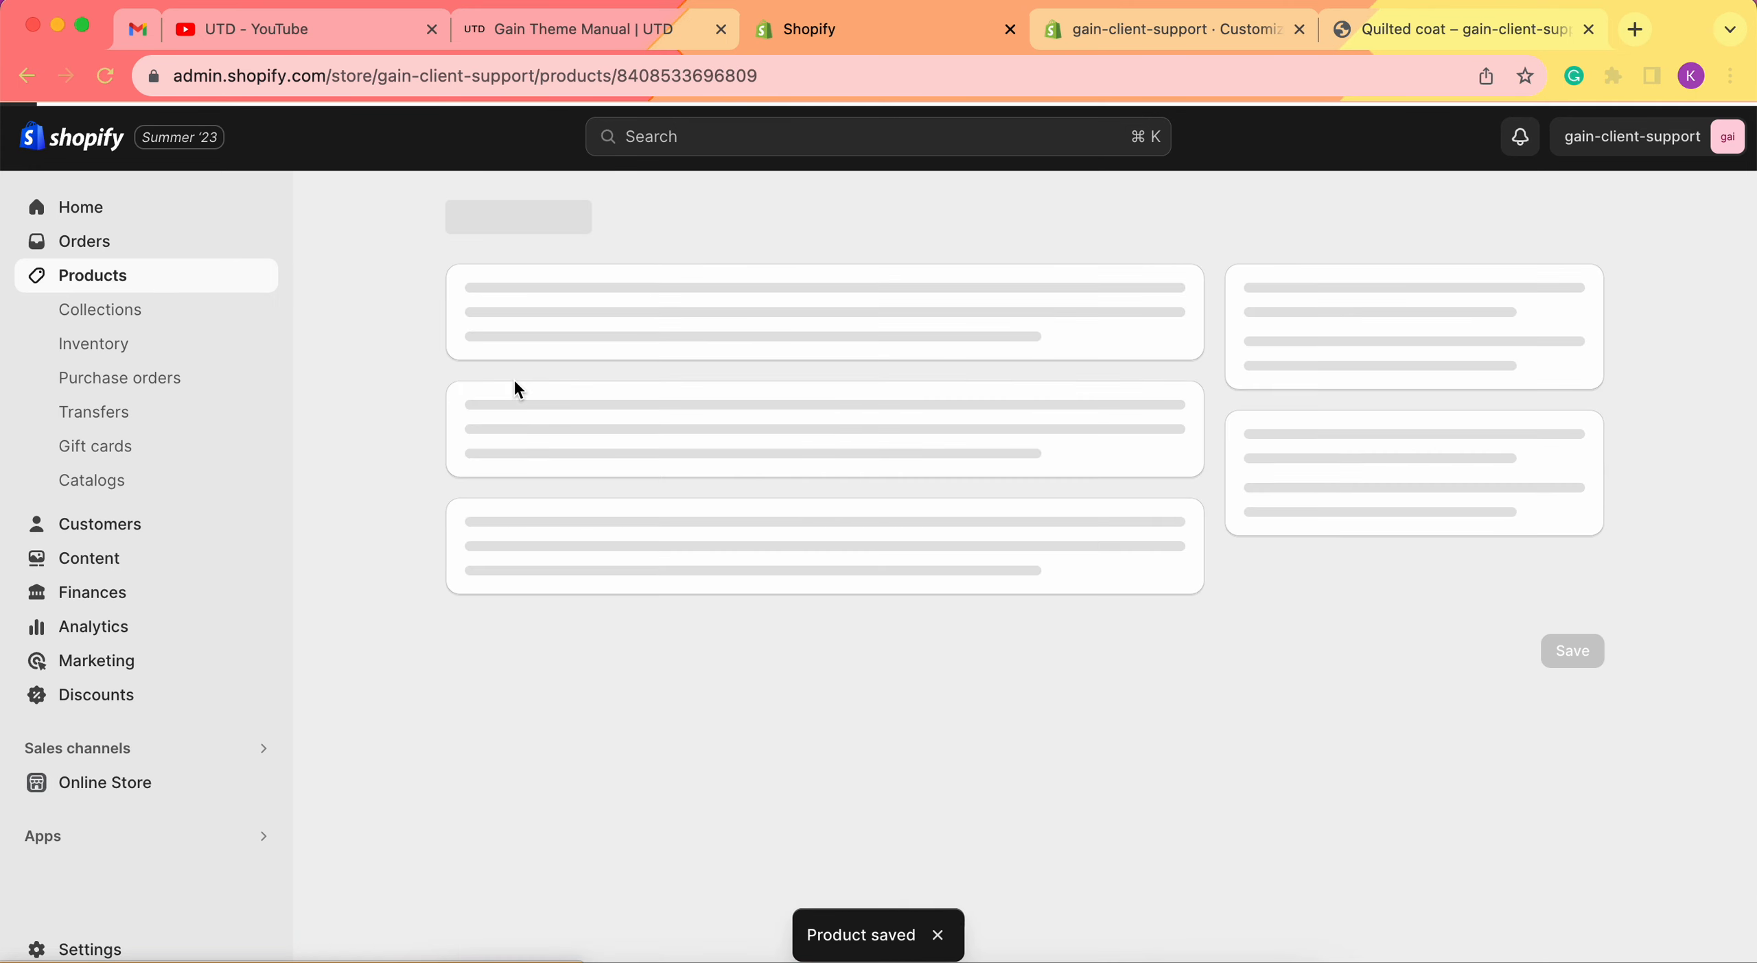
scroll(1017, 650, down, 20)
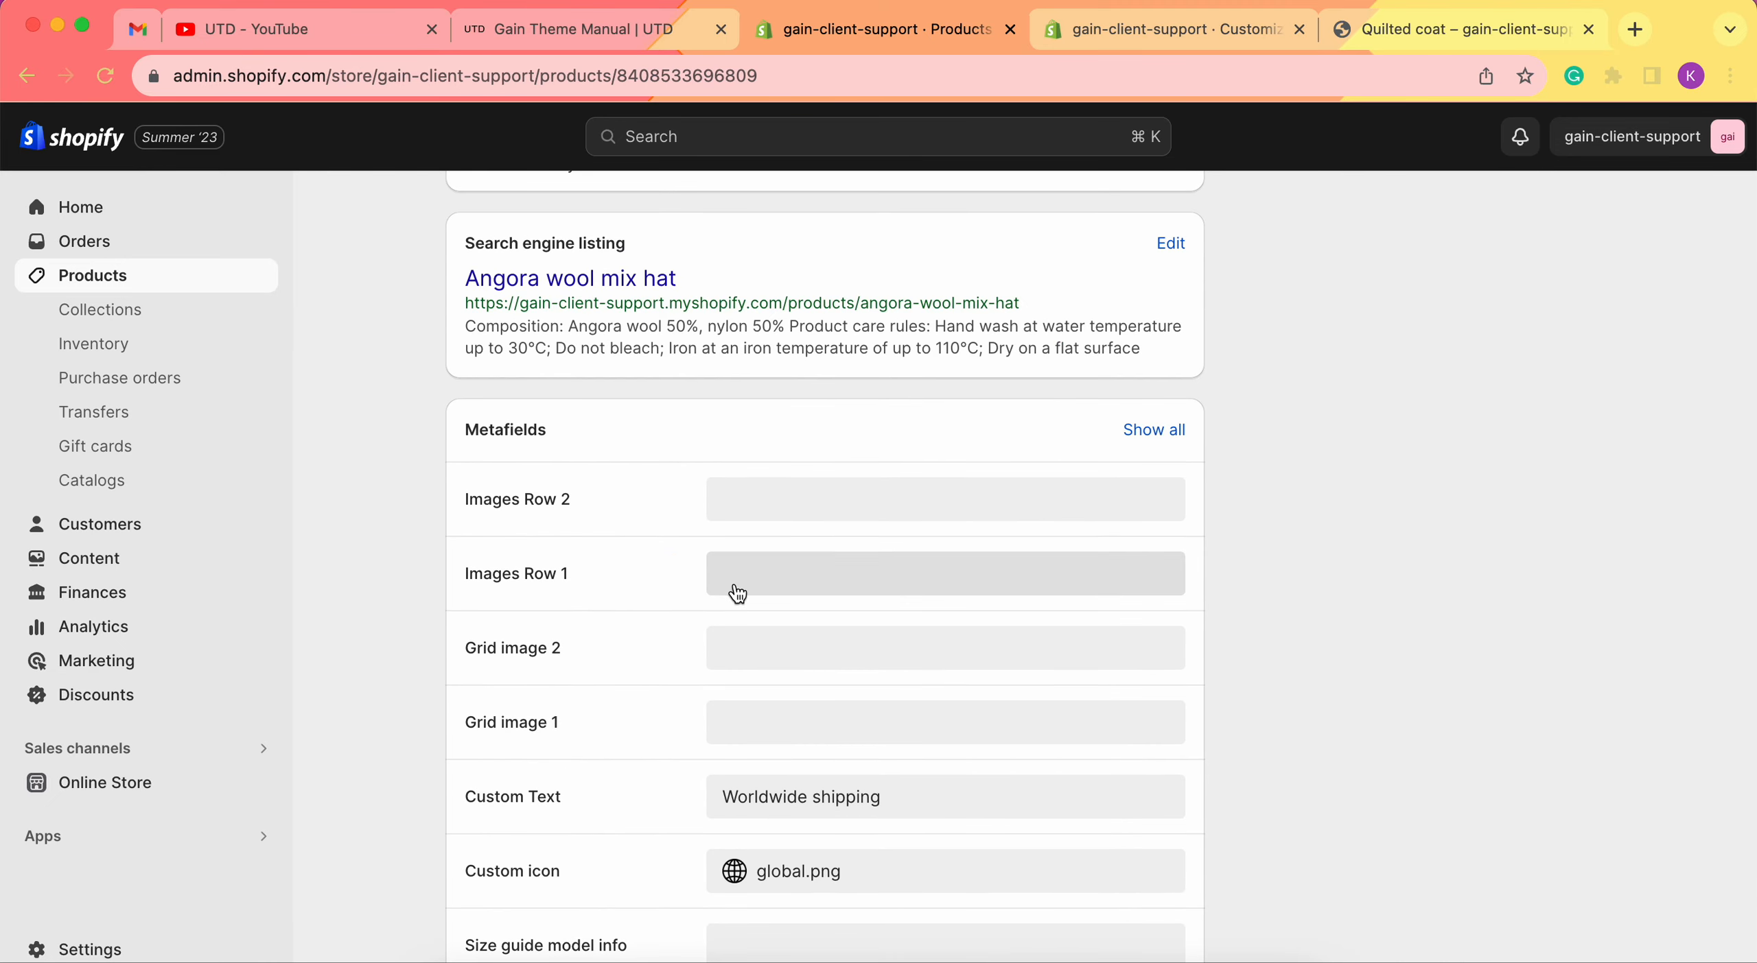
click(800, 584)
click(797, 578)
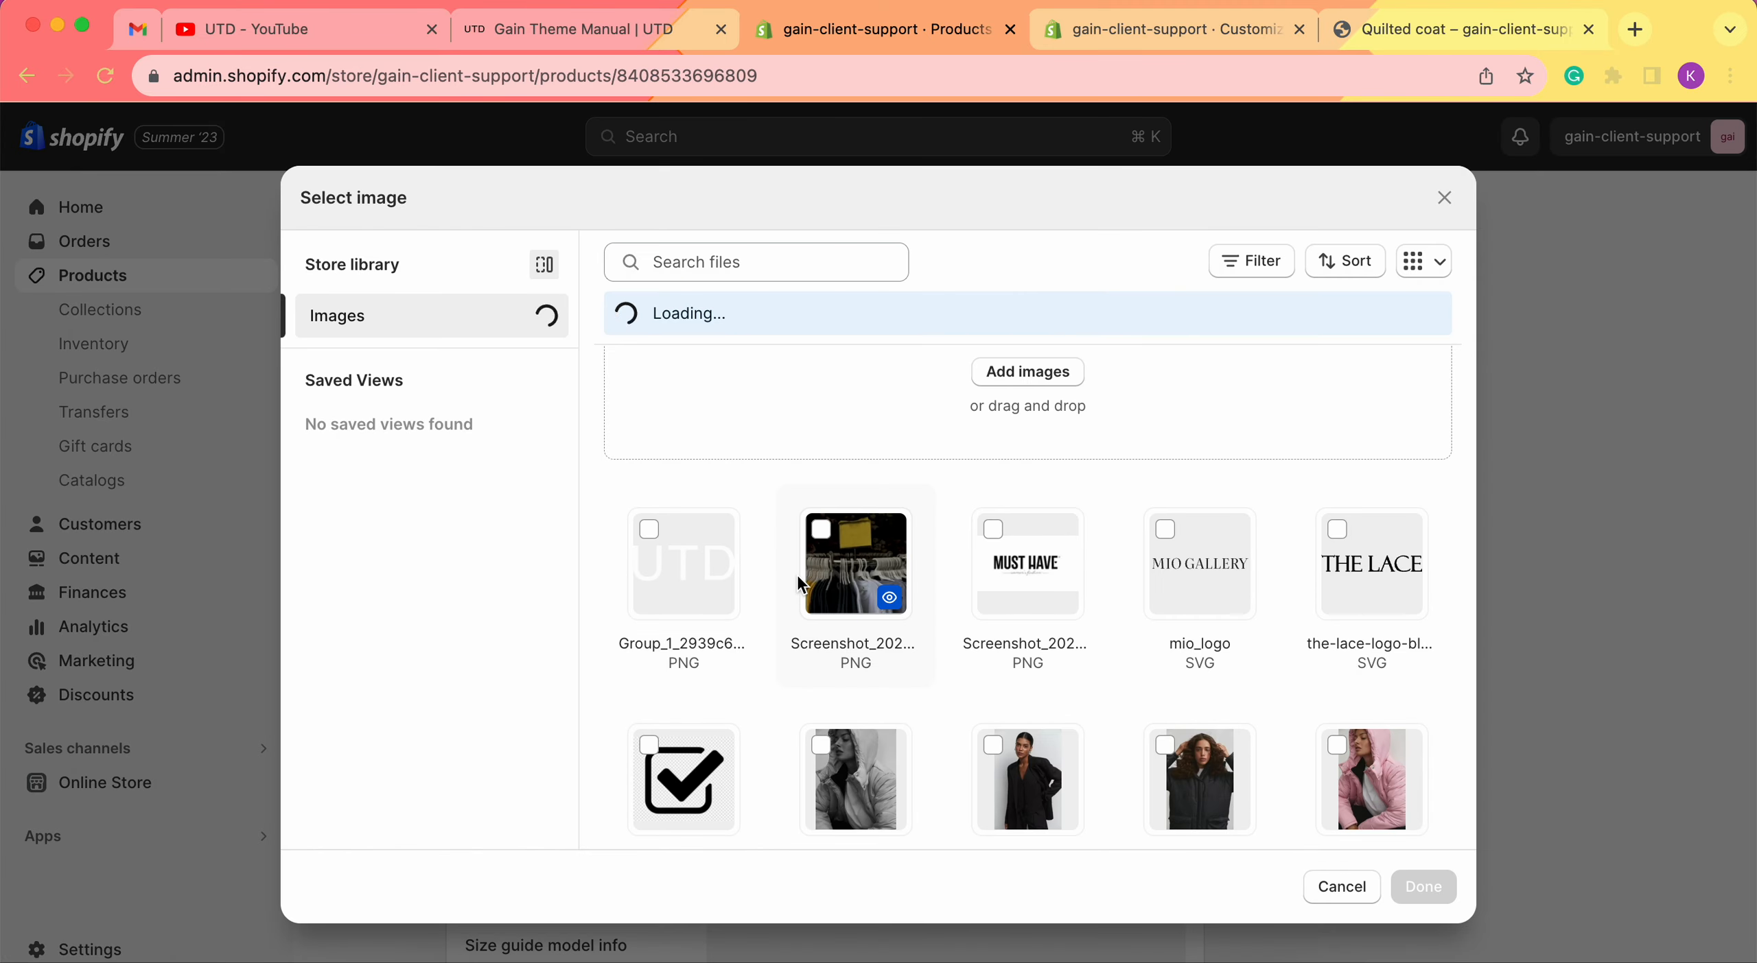
scroll(1055, 585, down, 3)
scroll(1054, 582, down, 2)
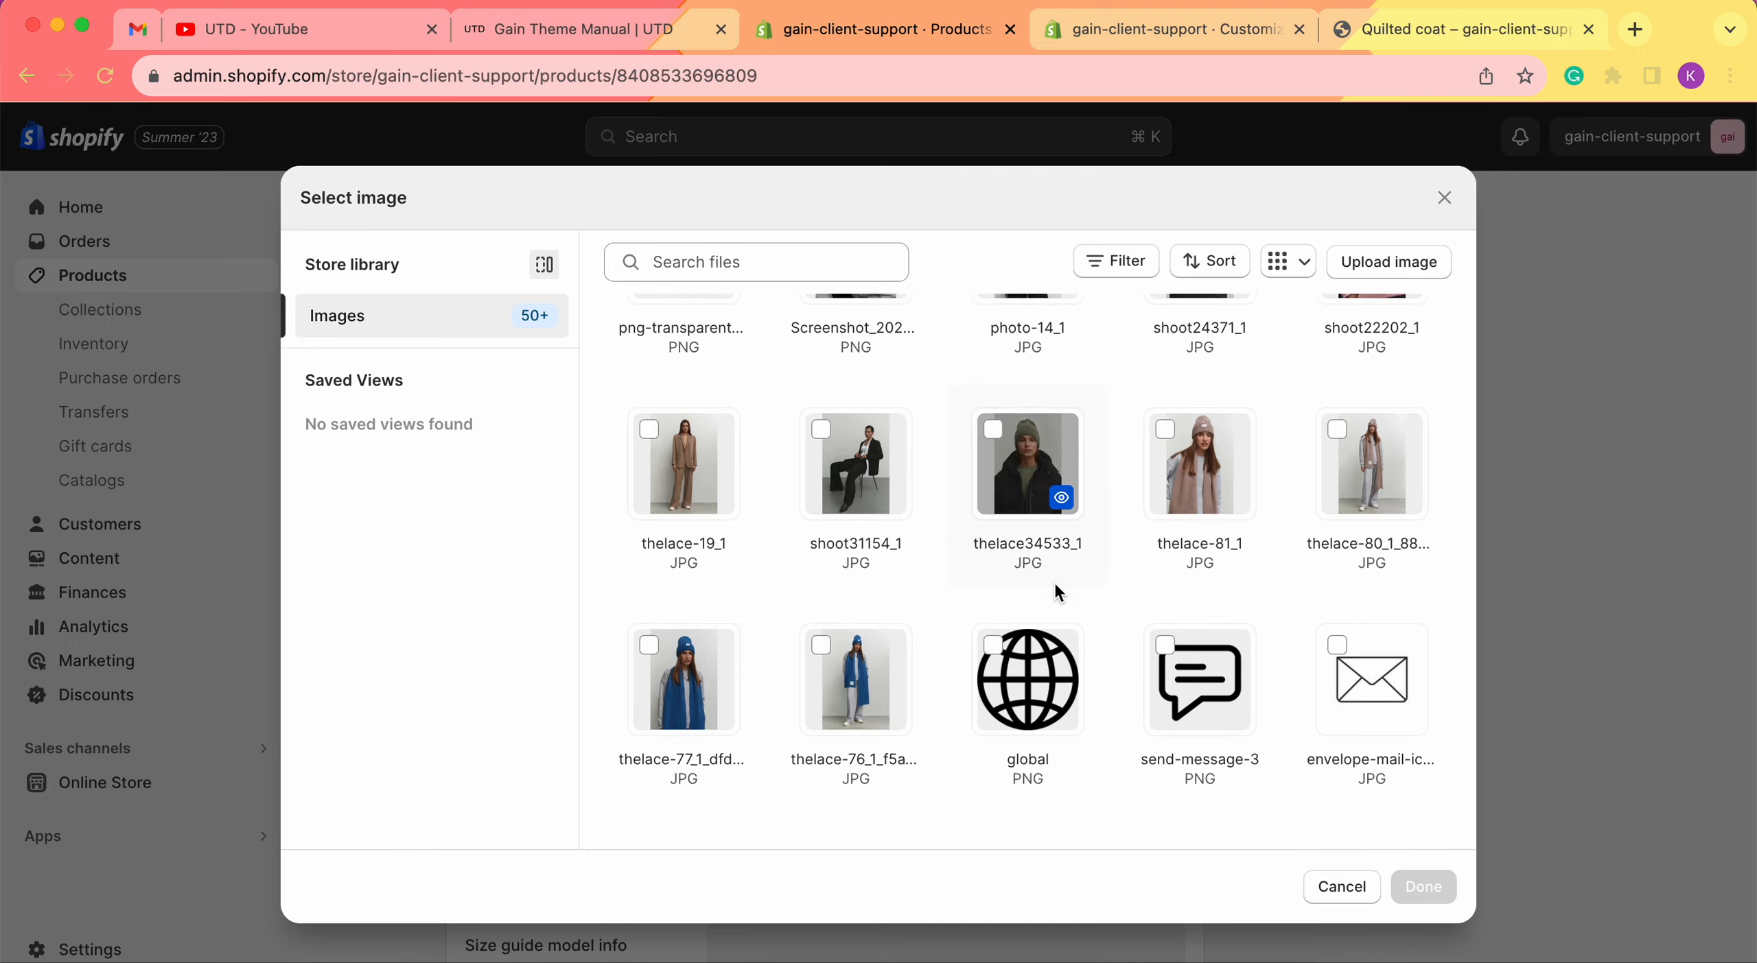
click(1208, 443)
click(1423, 887)
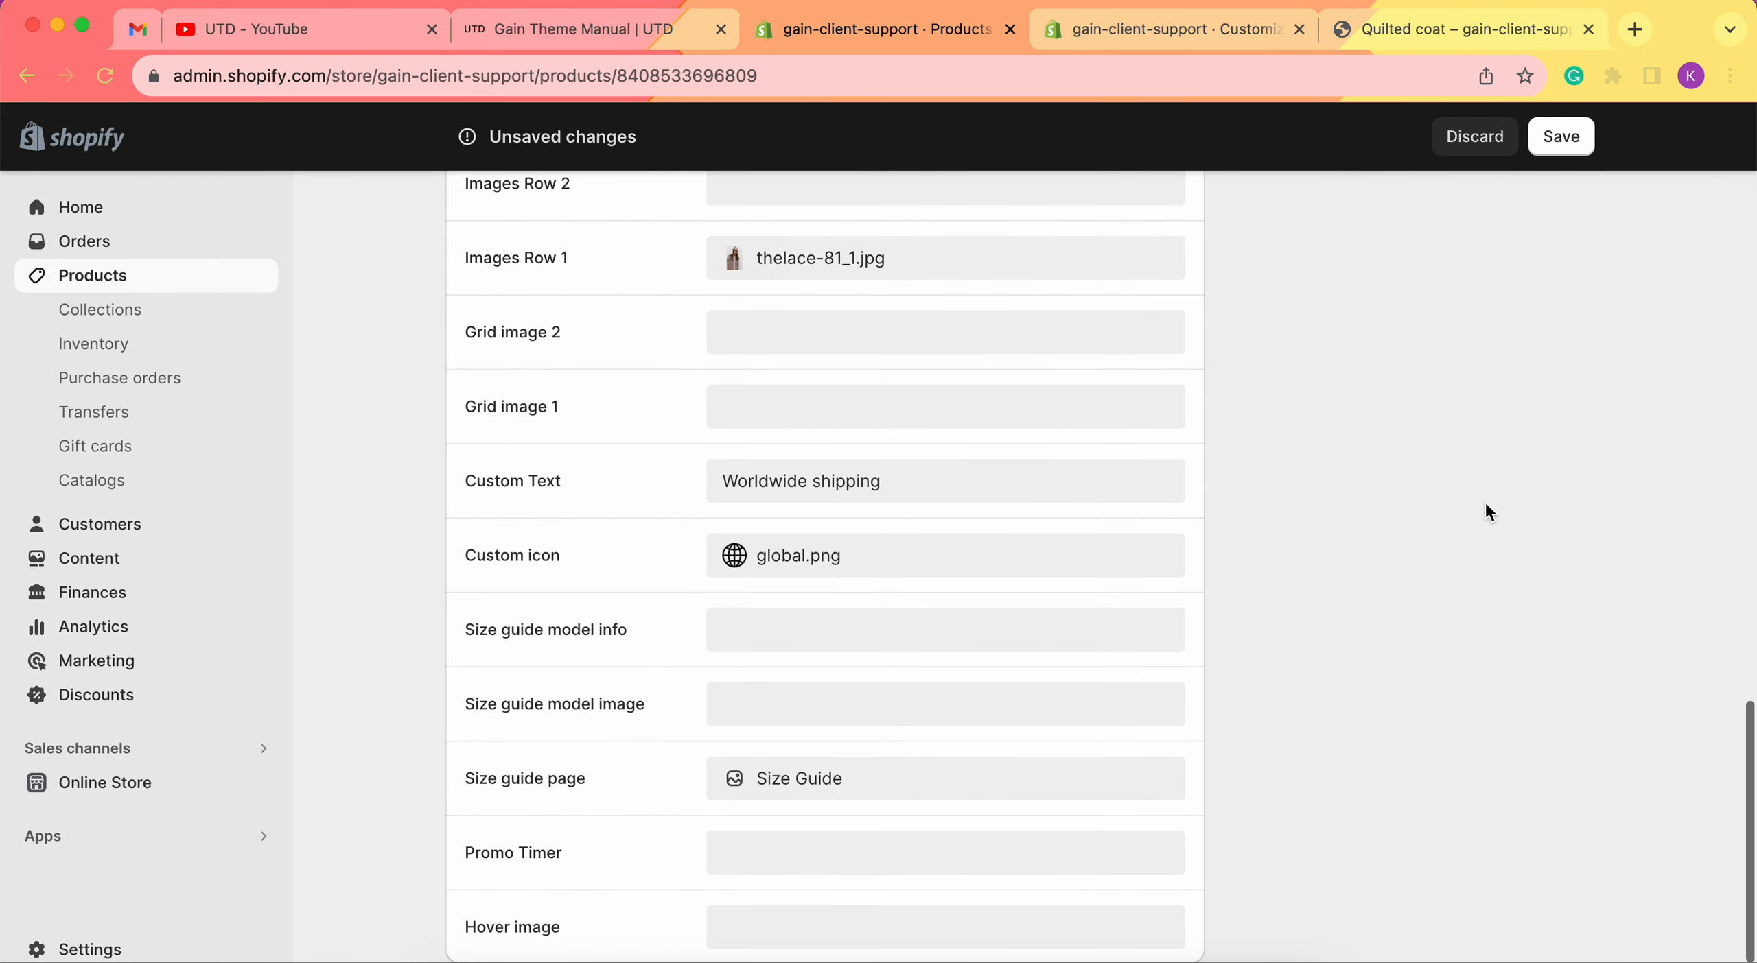
Set Images Row 2 to the blue-scarf model photo and save the product.
scroll(1485, 512, up, 3)
click(890, 408)
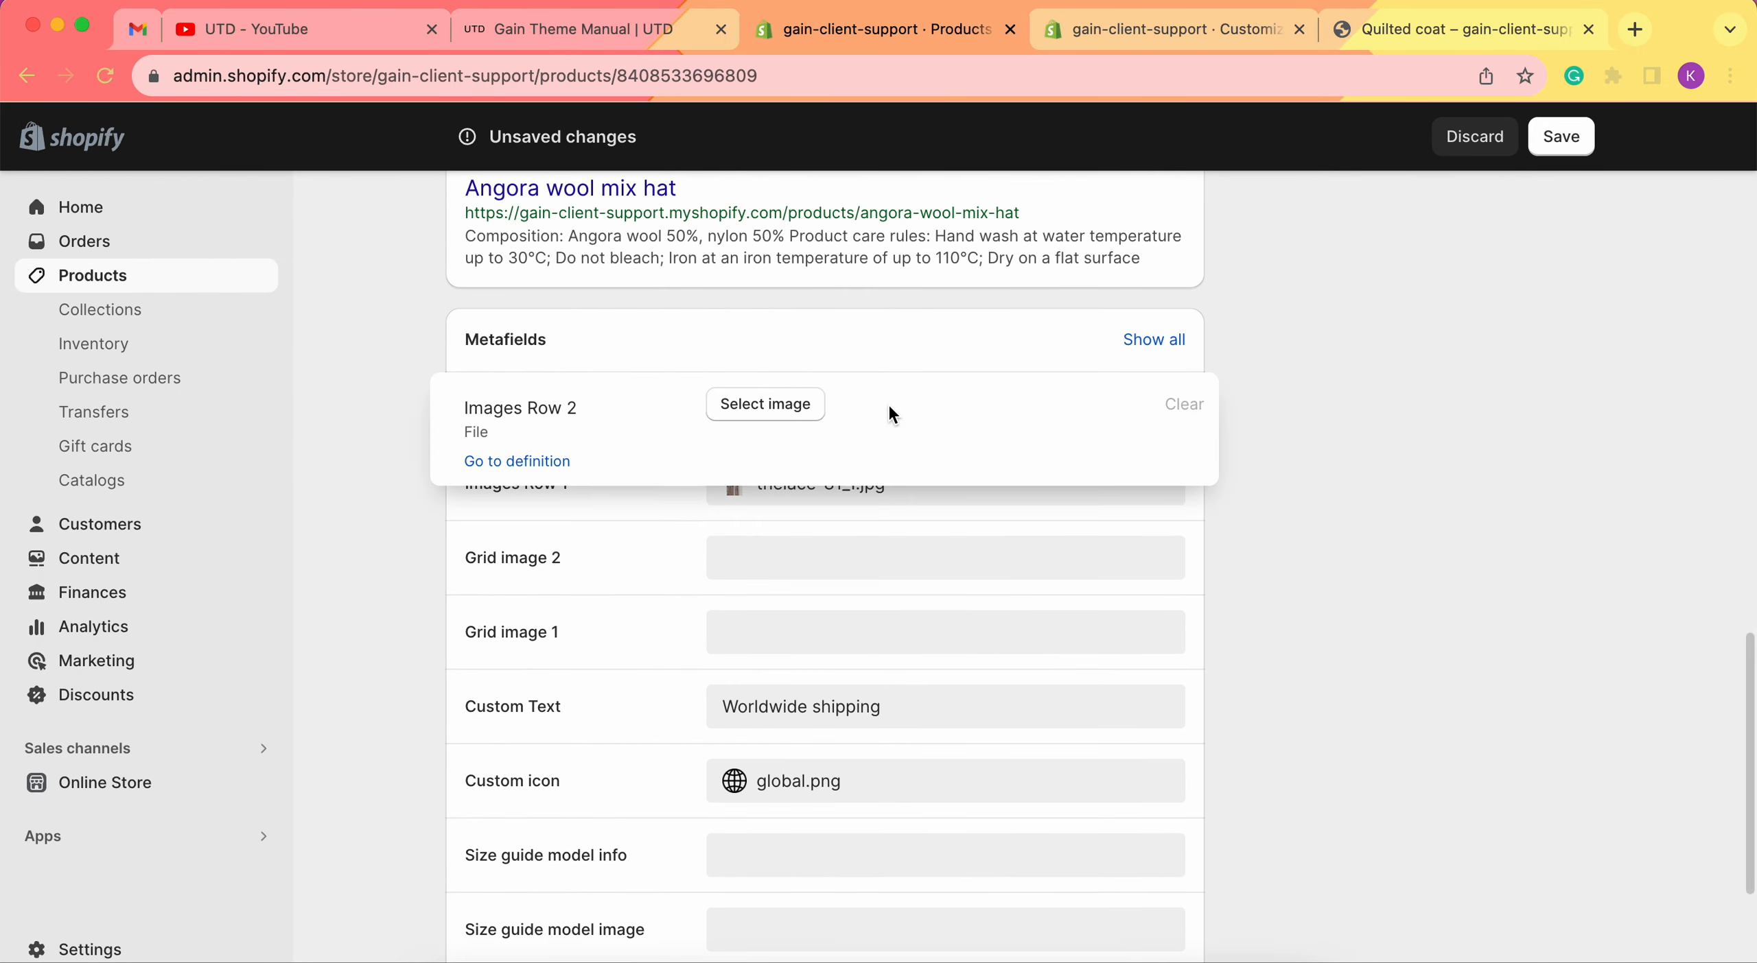
click(811, 416)
scroll(1139, 662, down, 10)
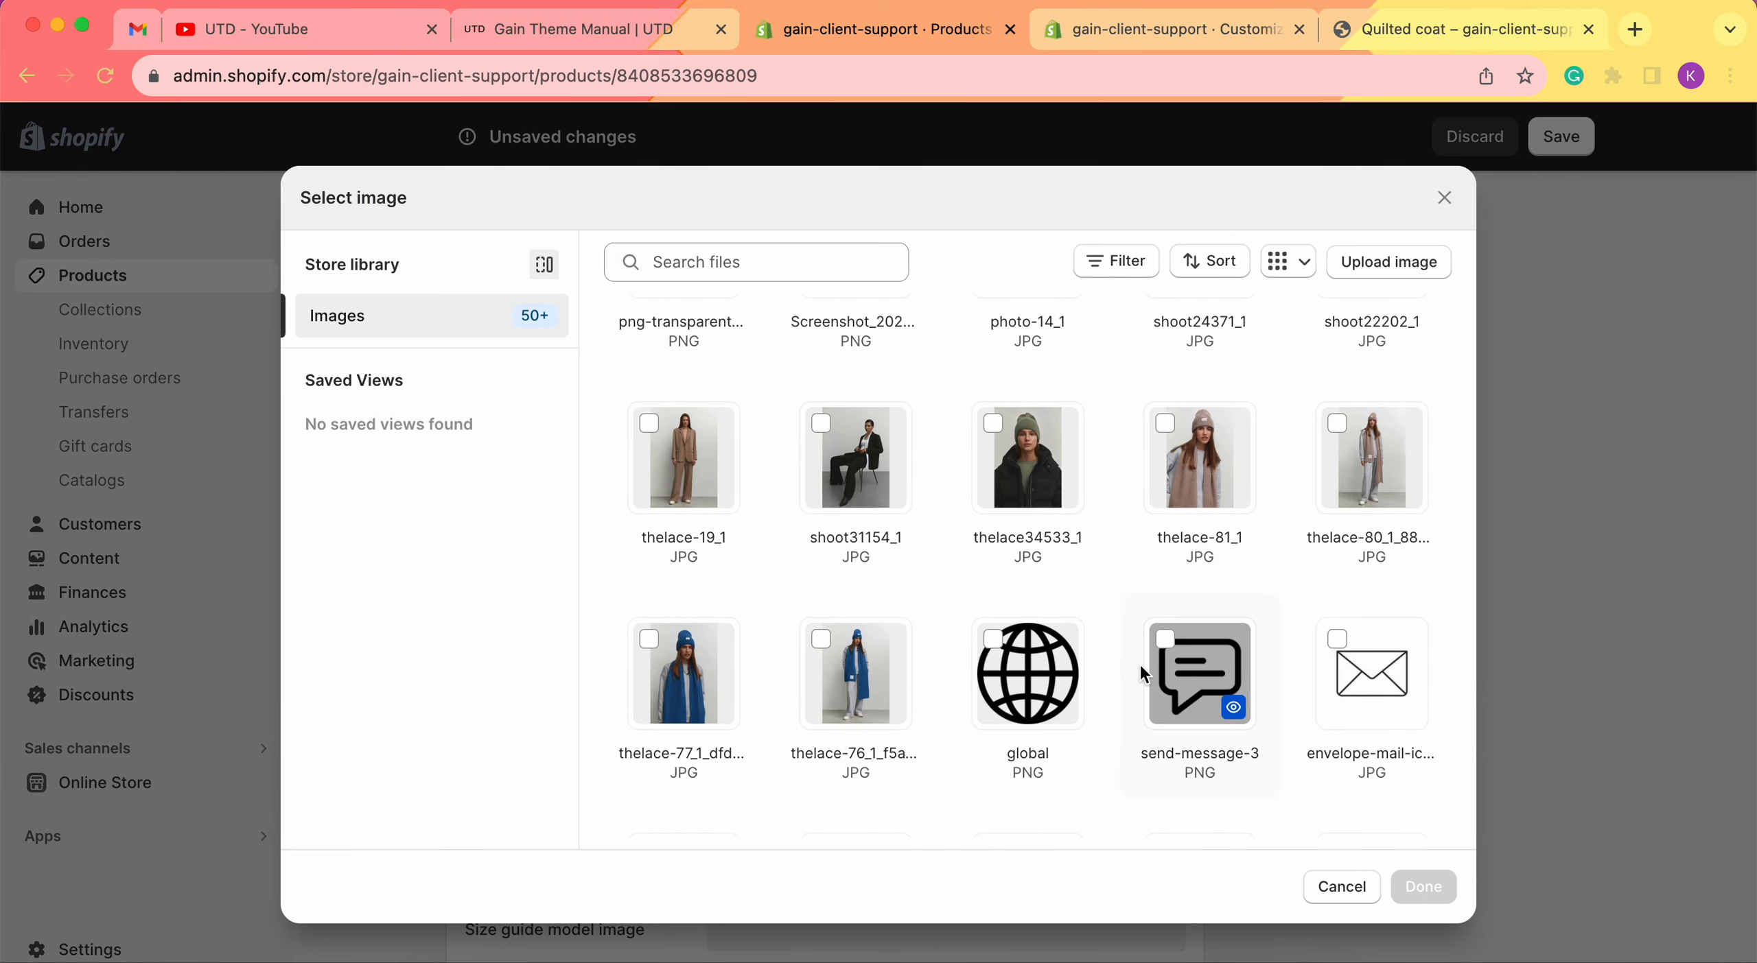
click(686, 669)
click(1423, 887)
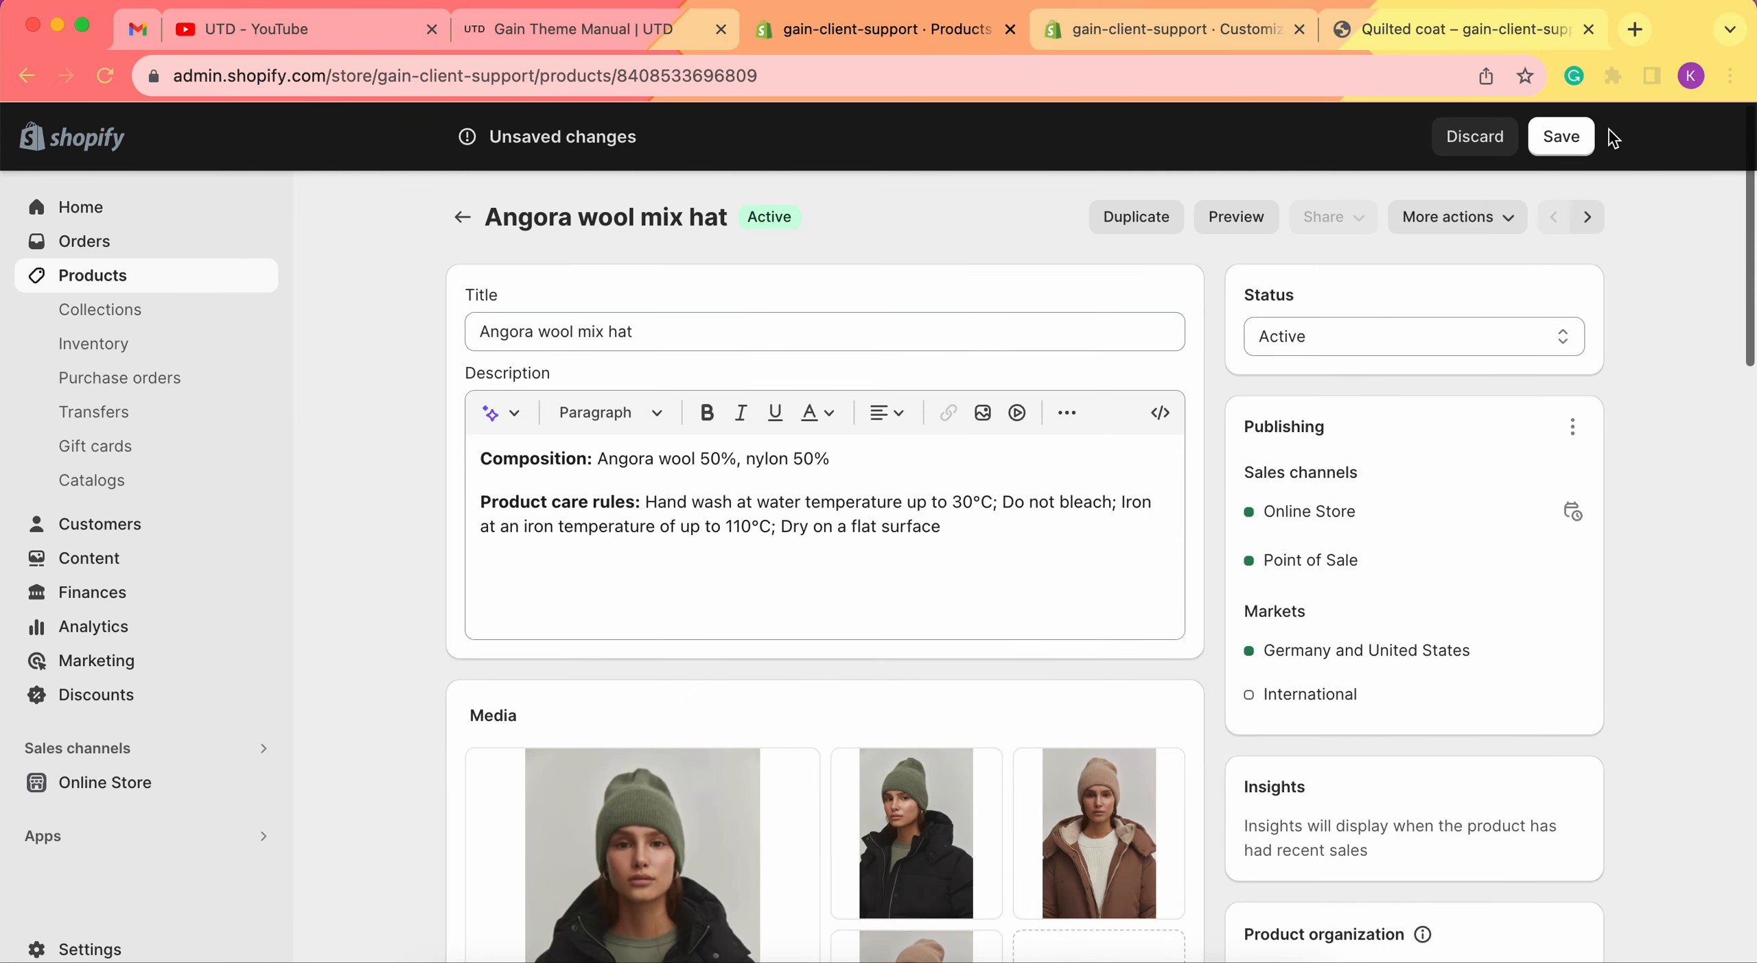
click(1570, 136)
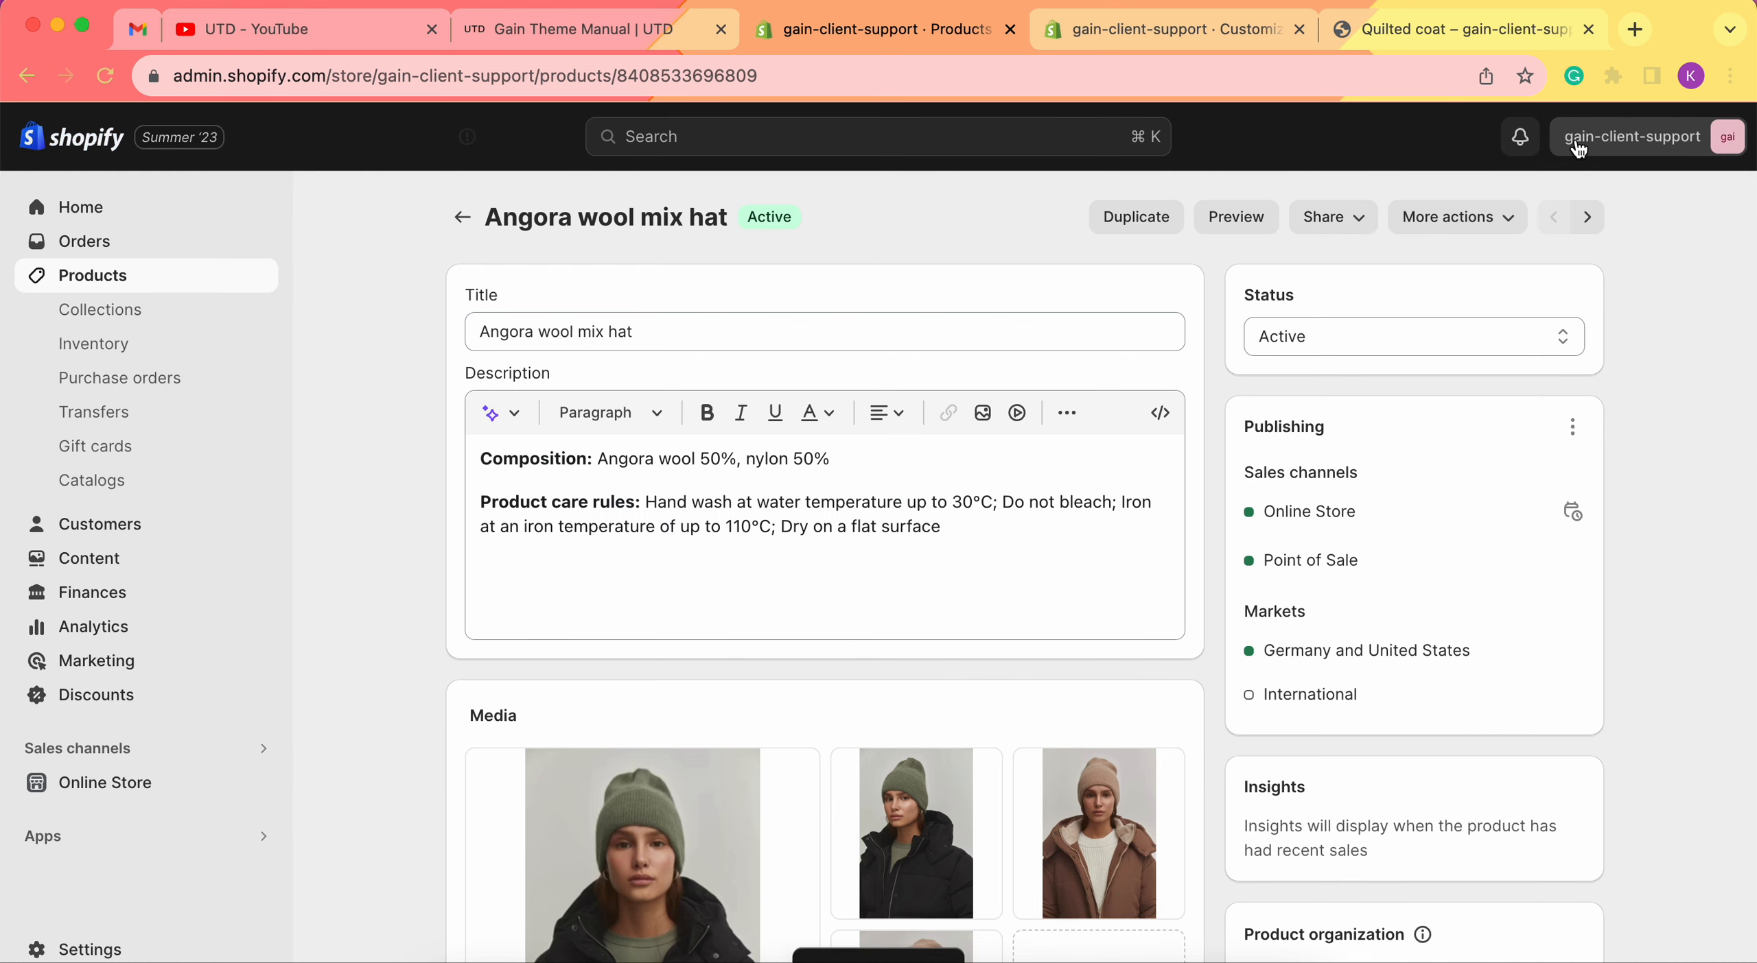
In the theme editor, open the first Row image block's settings.
click(1212, 33)
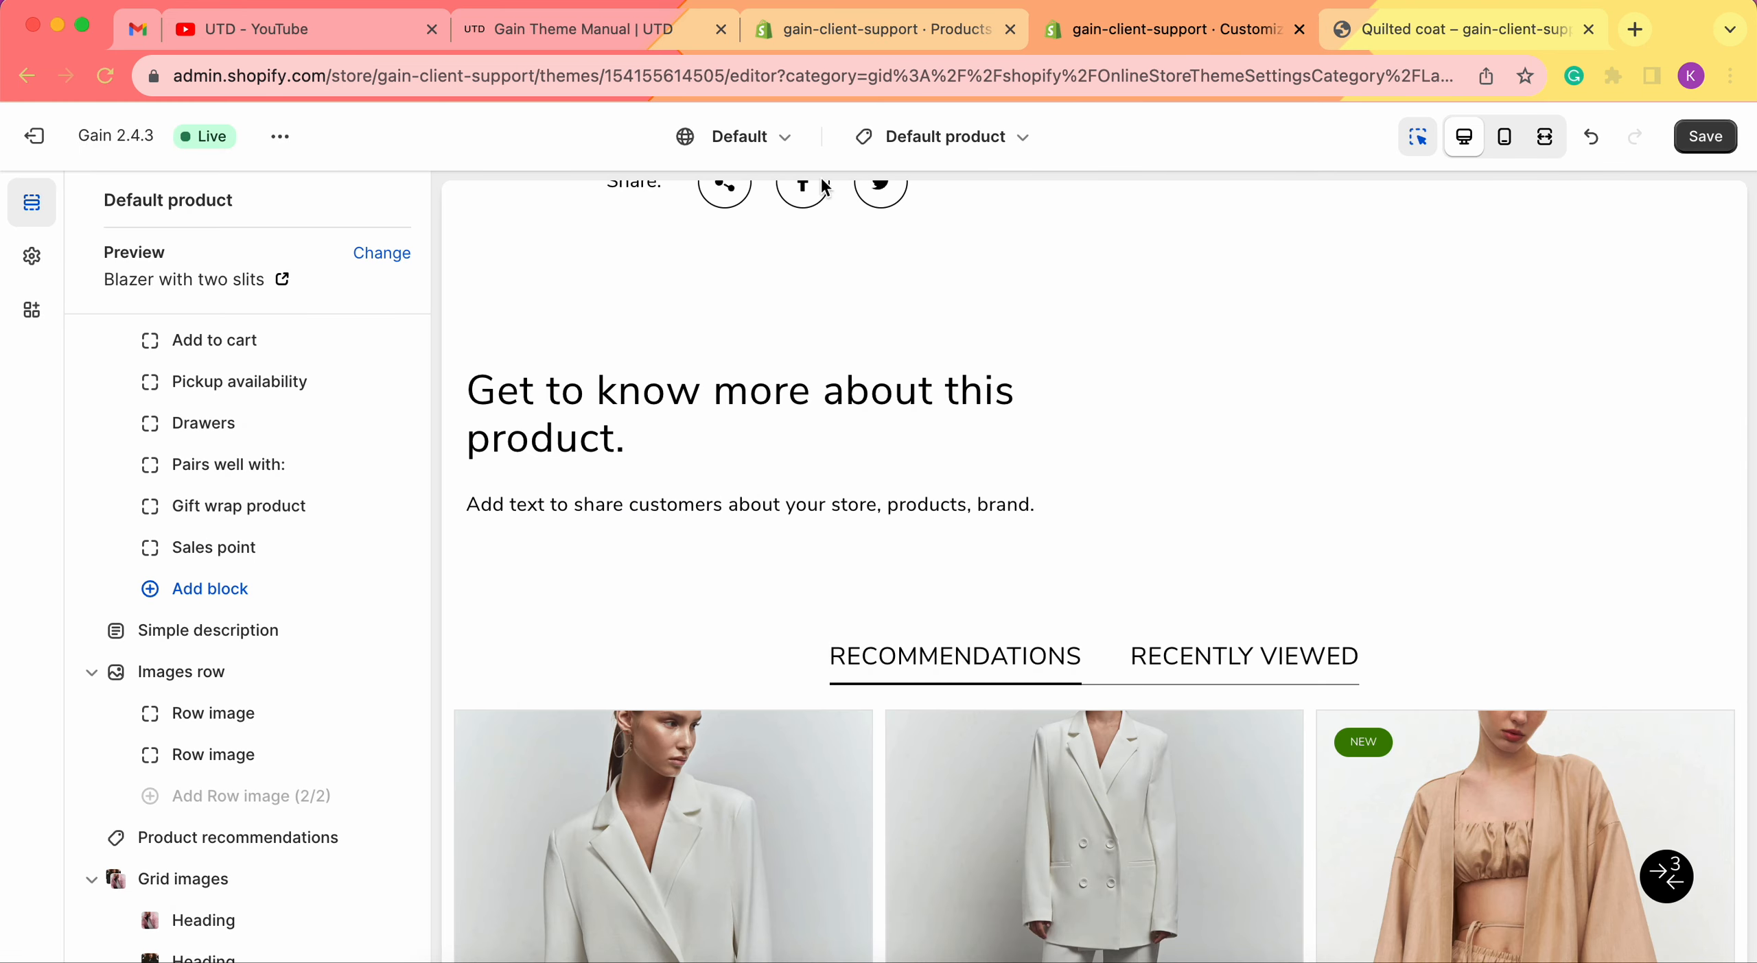
scroll(337, 603, down, 2)
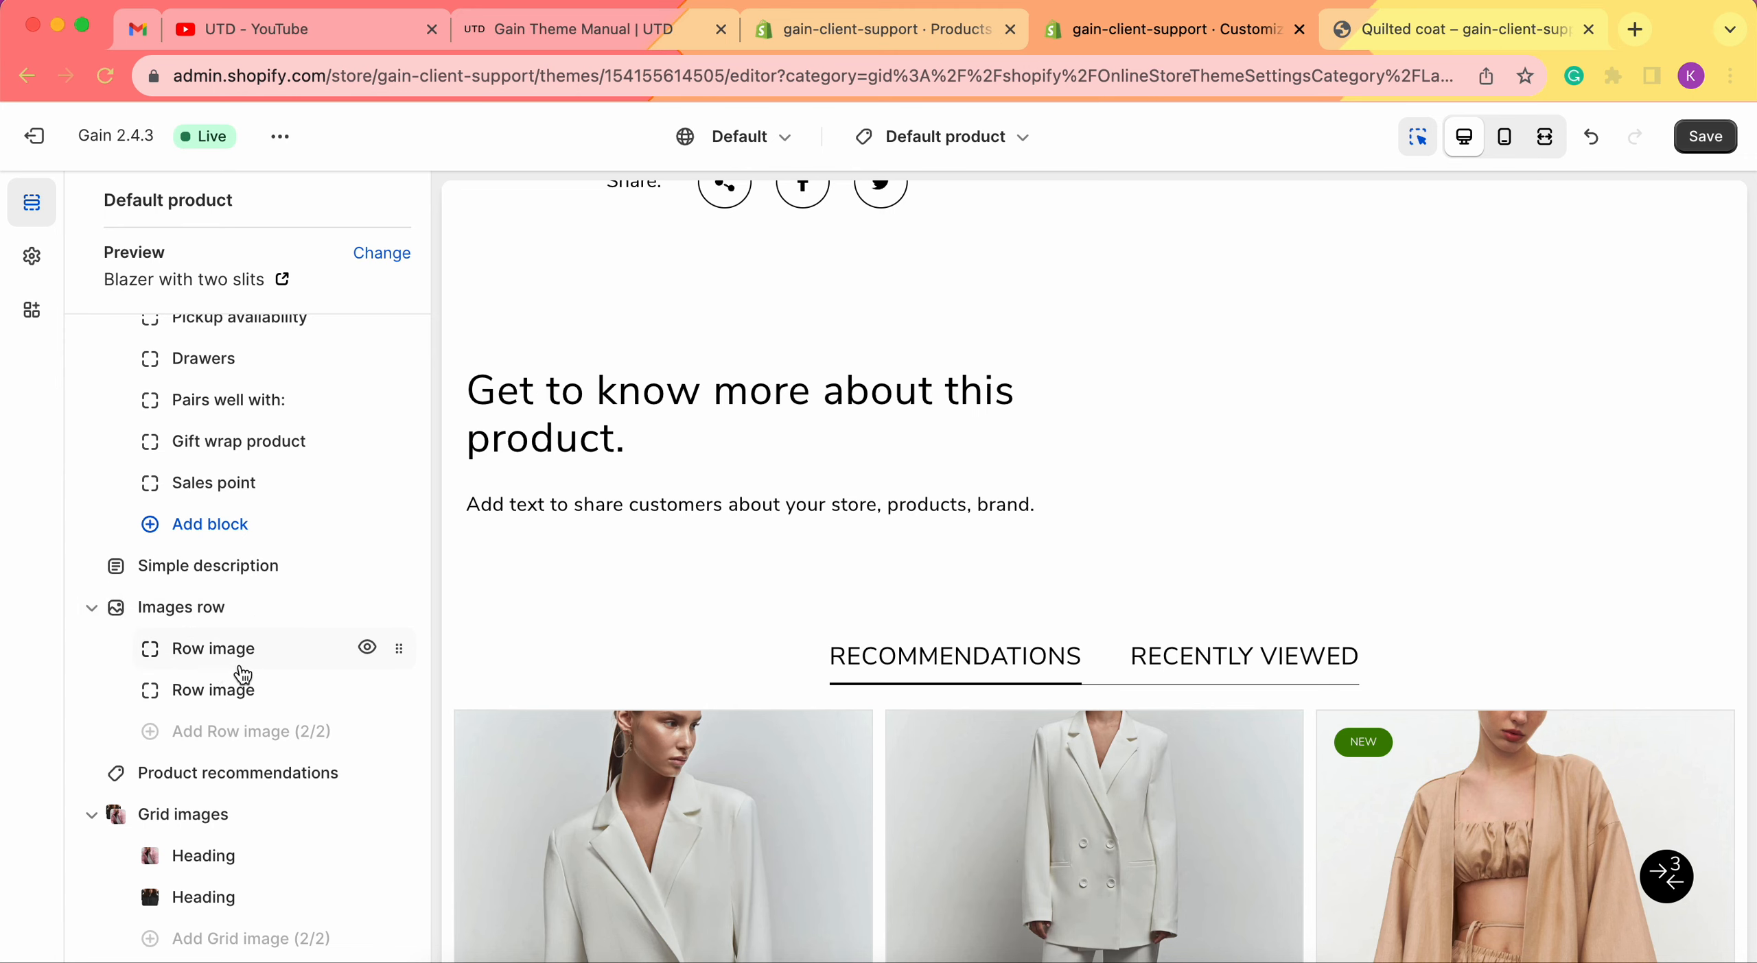
click(205, 649)
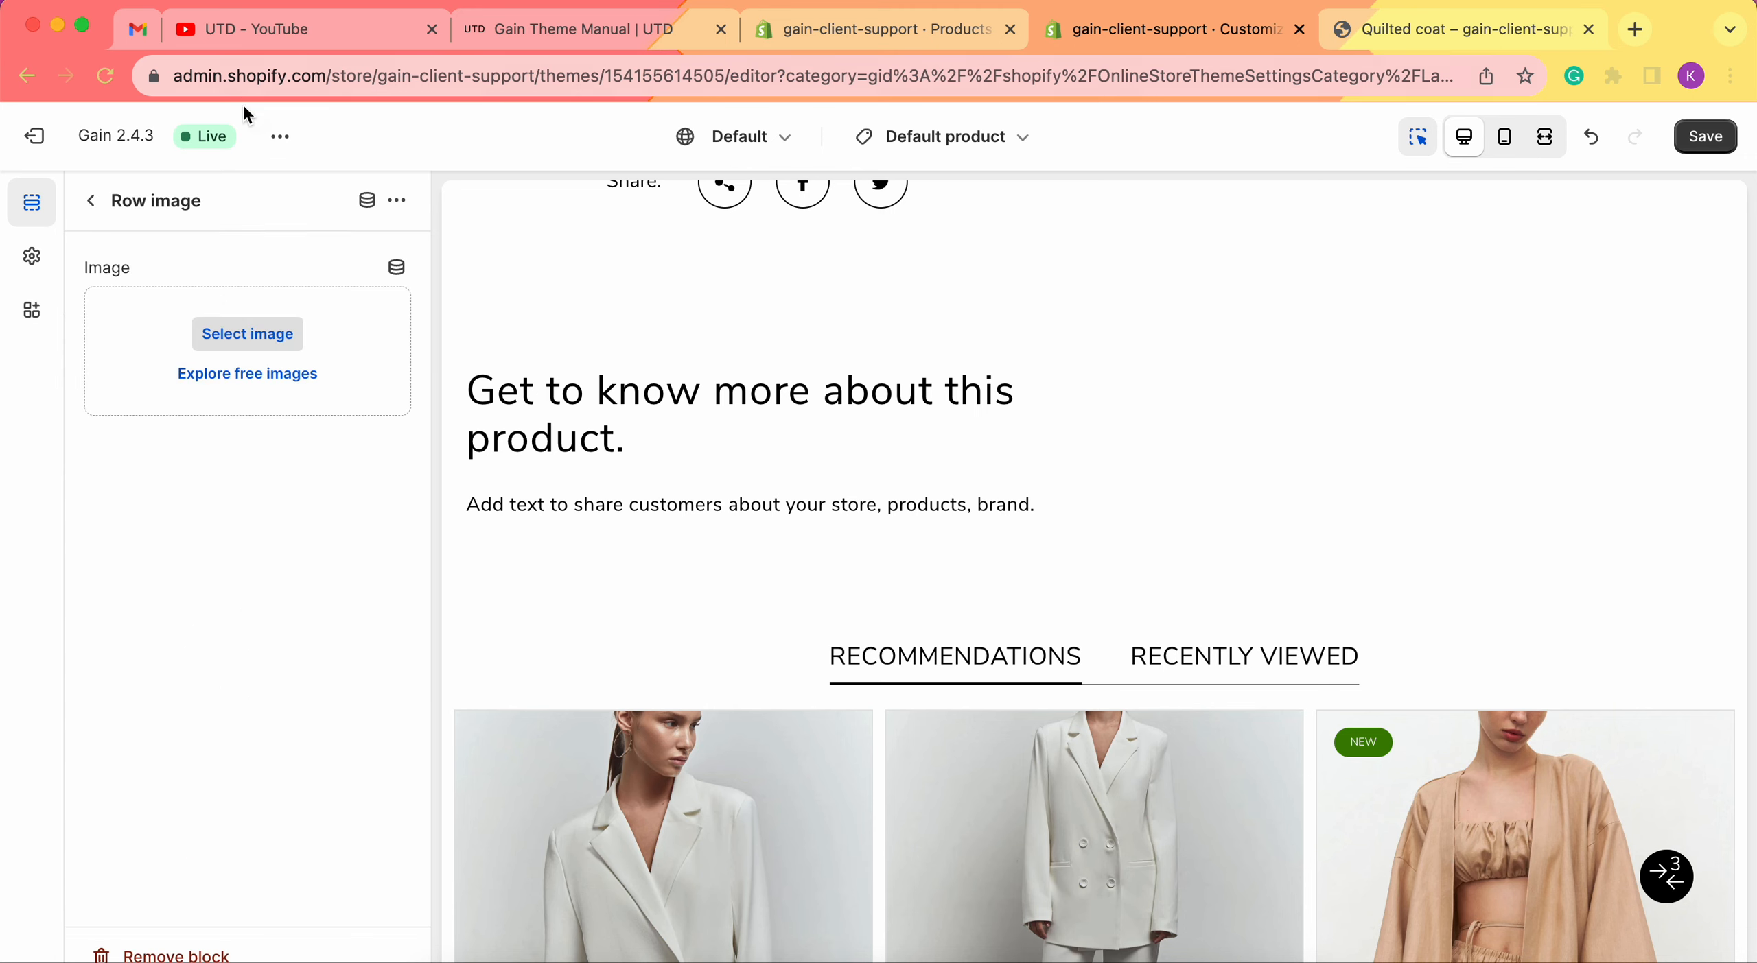
click(247, 334)
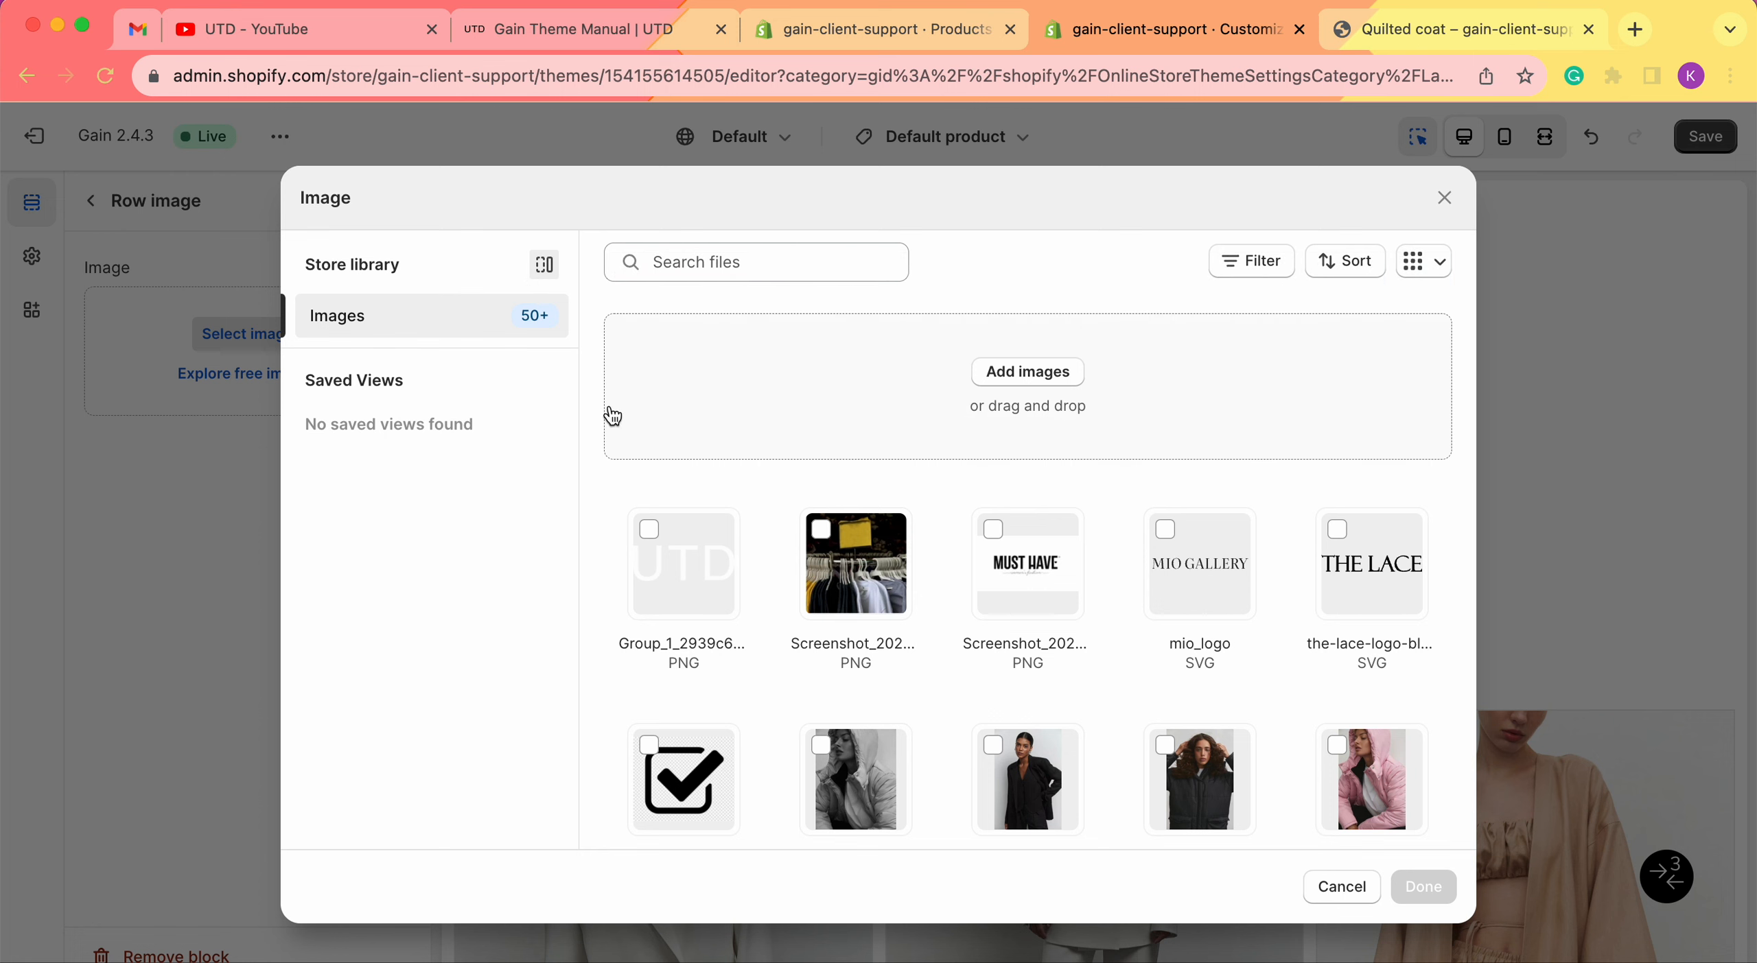
click(114, 554)
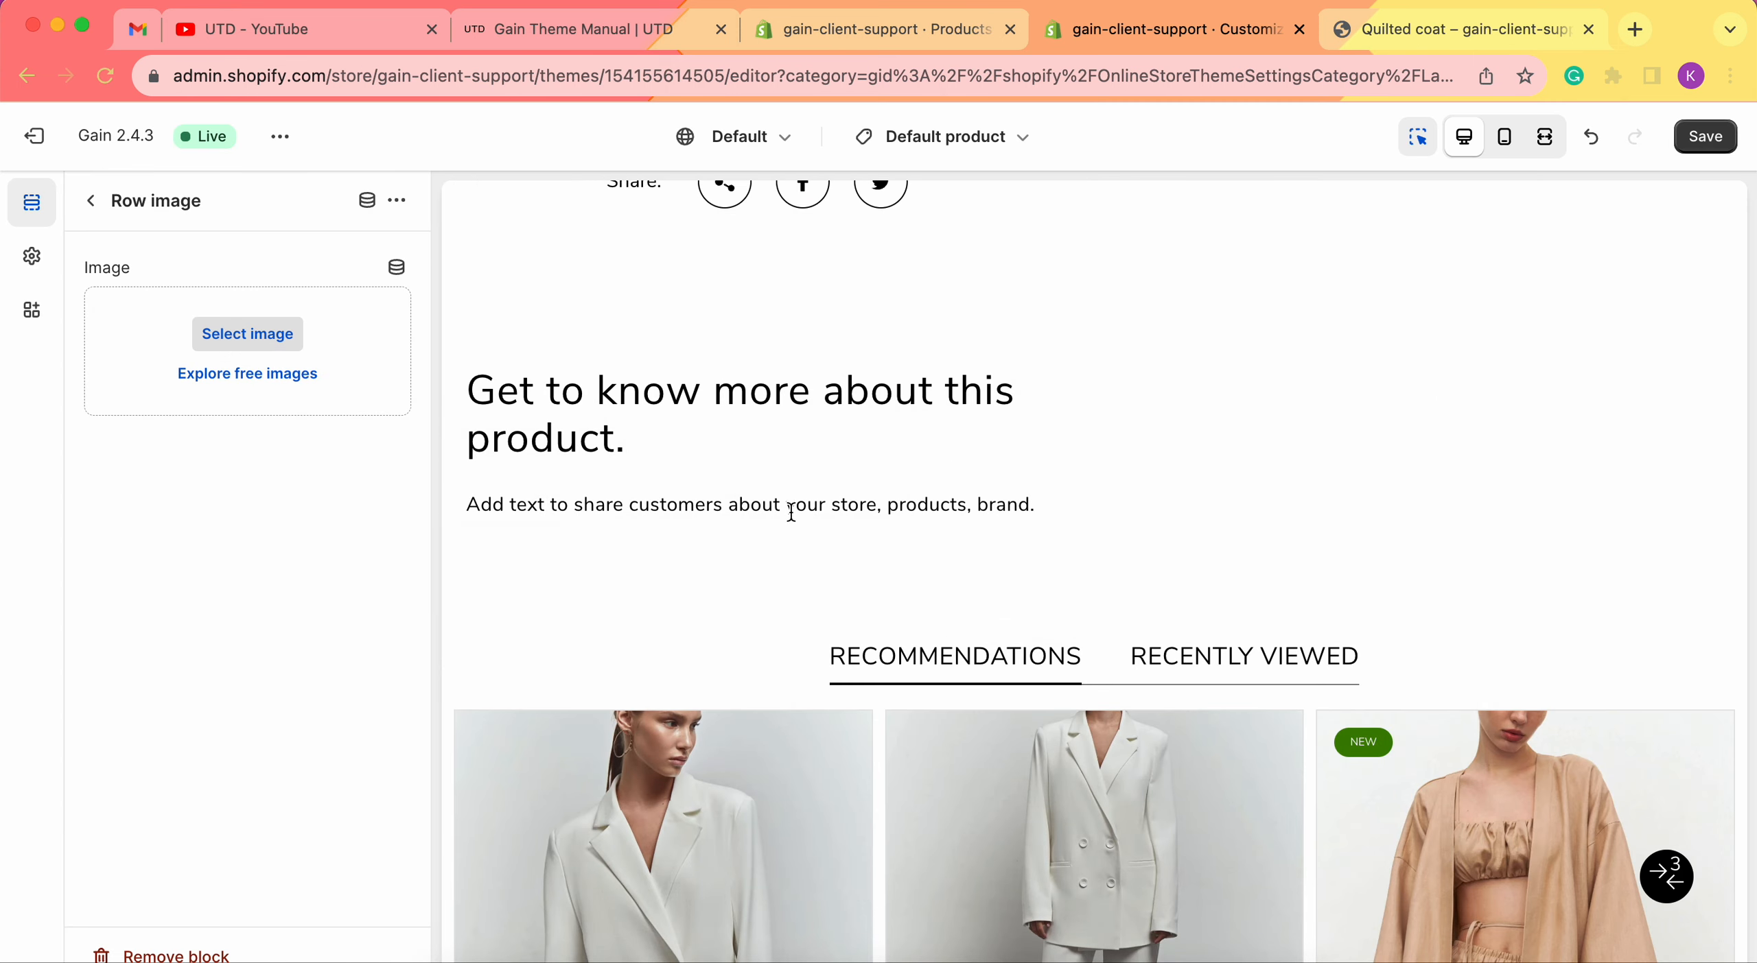
Connect the block's image to the Images Row 1 metafield dynamic source.
click(396, 271)
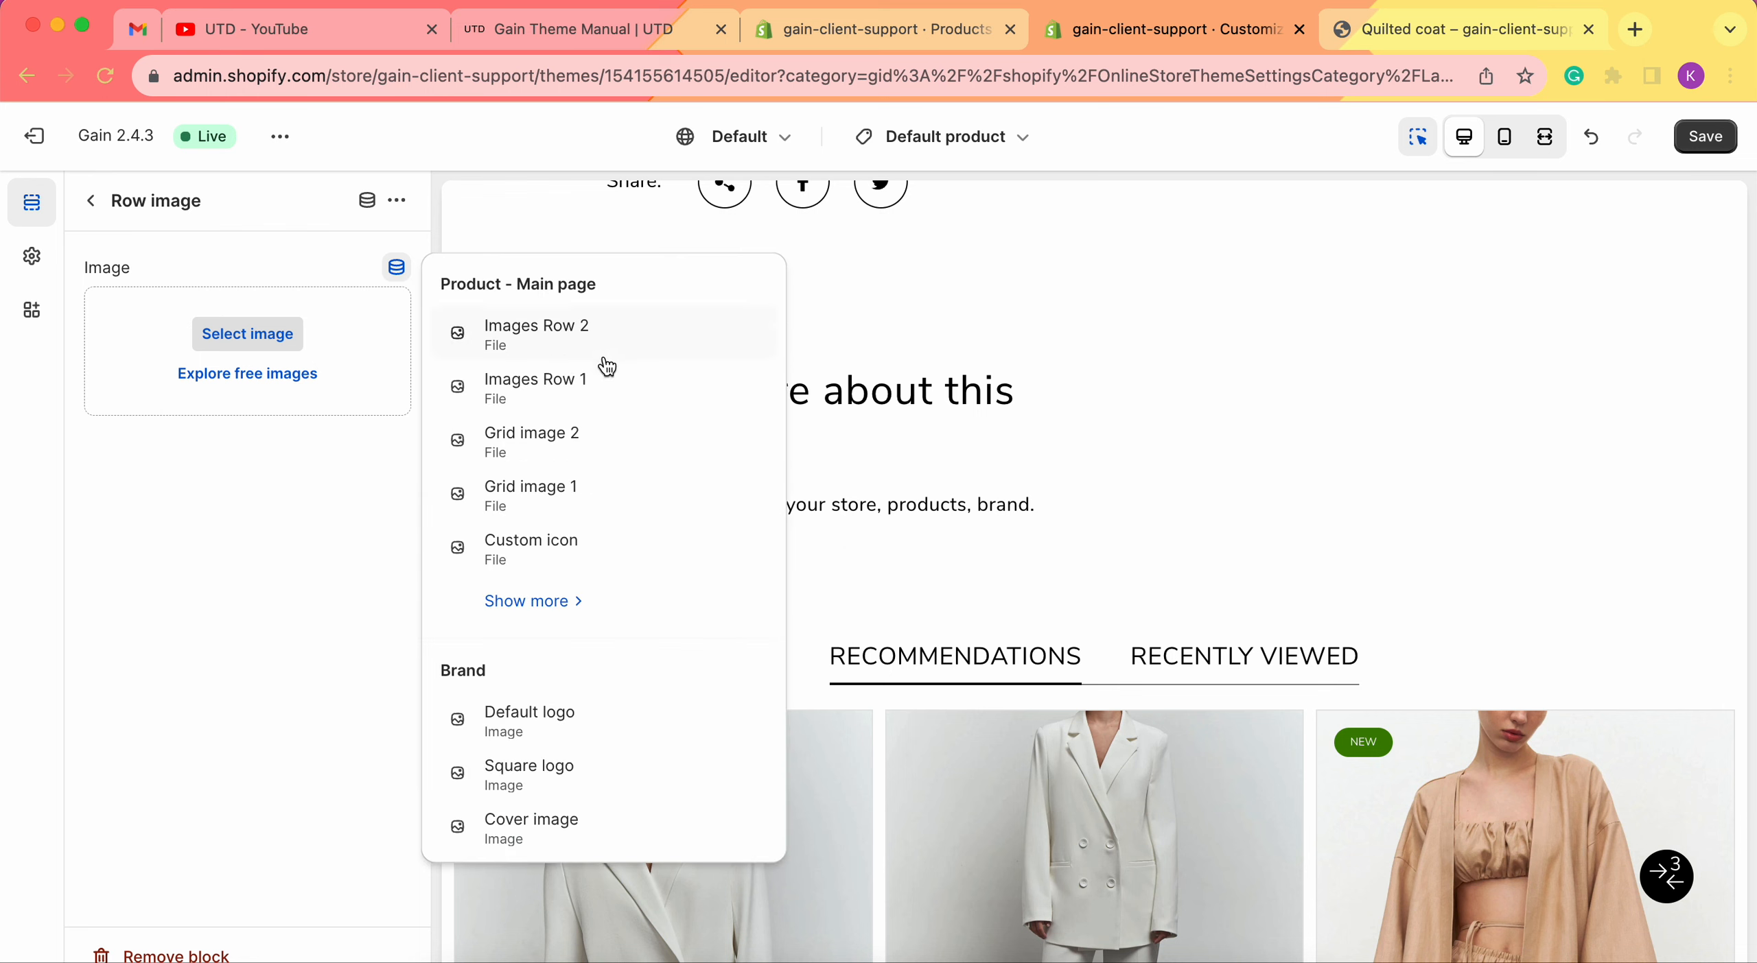
click(531, 391)
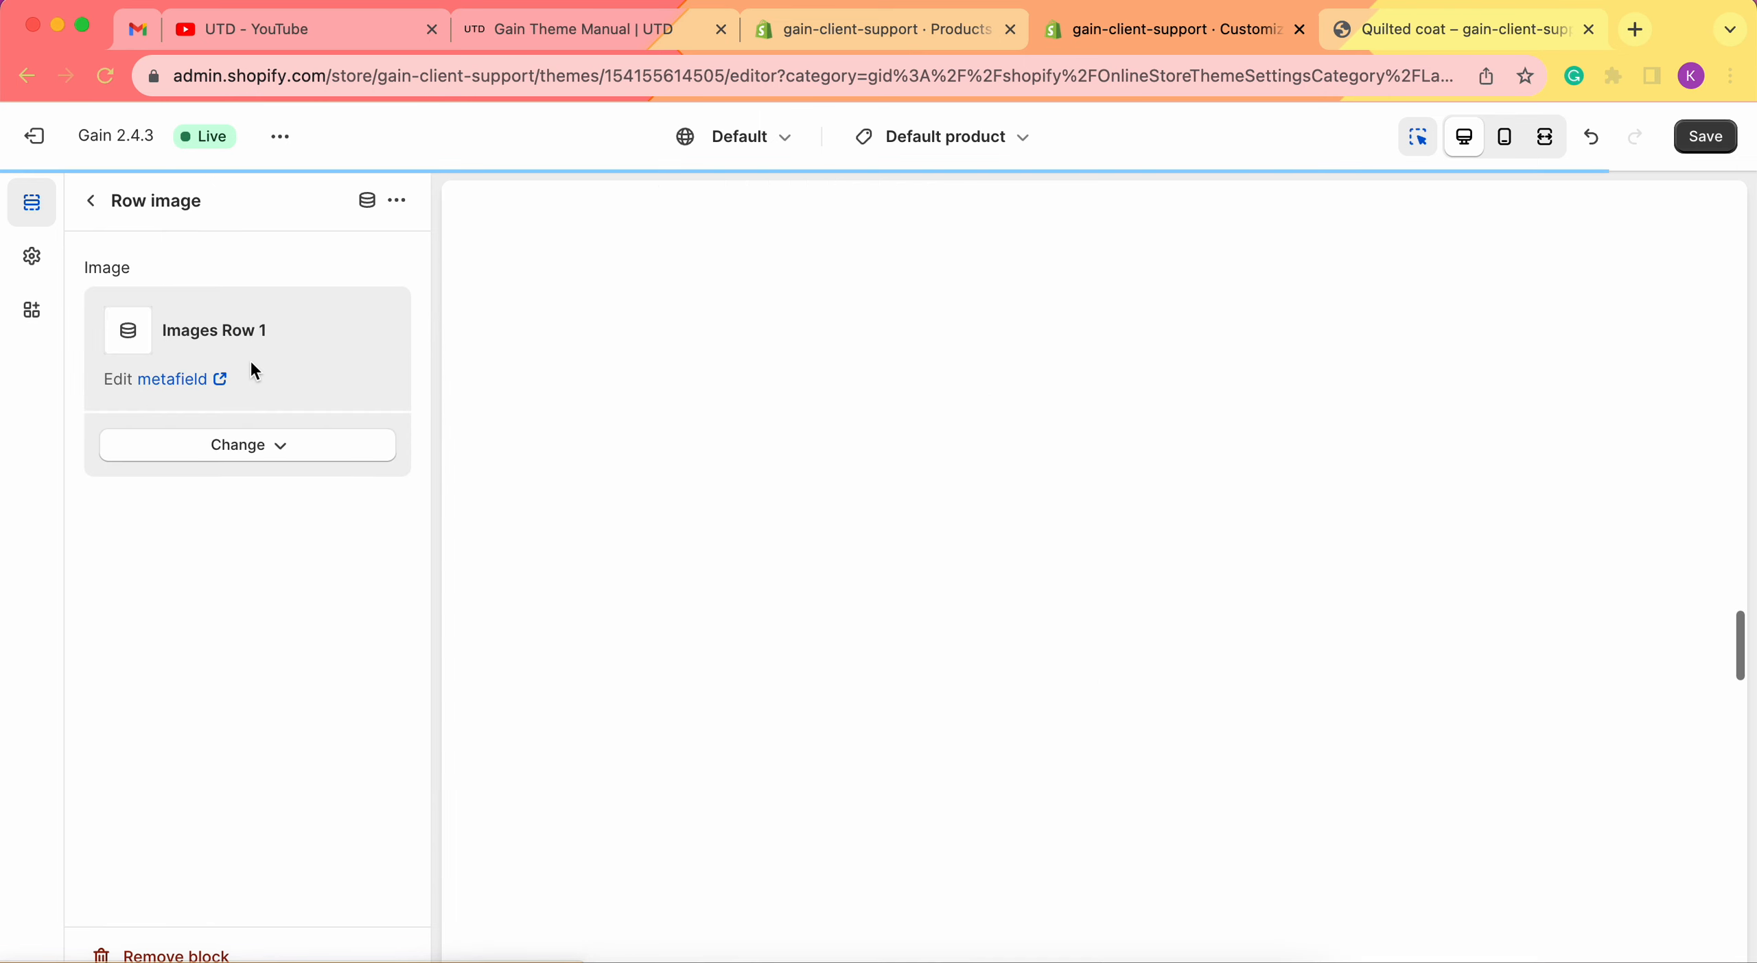
scroll(1211, 564, down, 3)
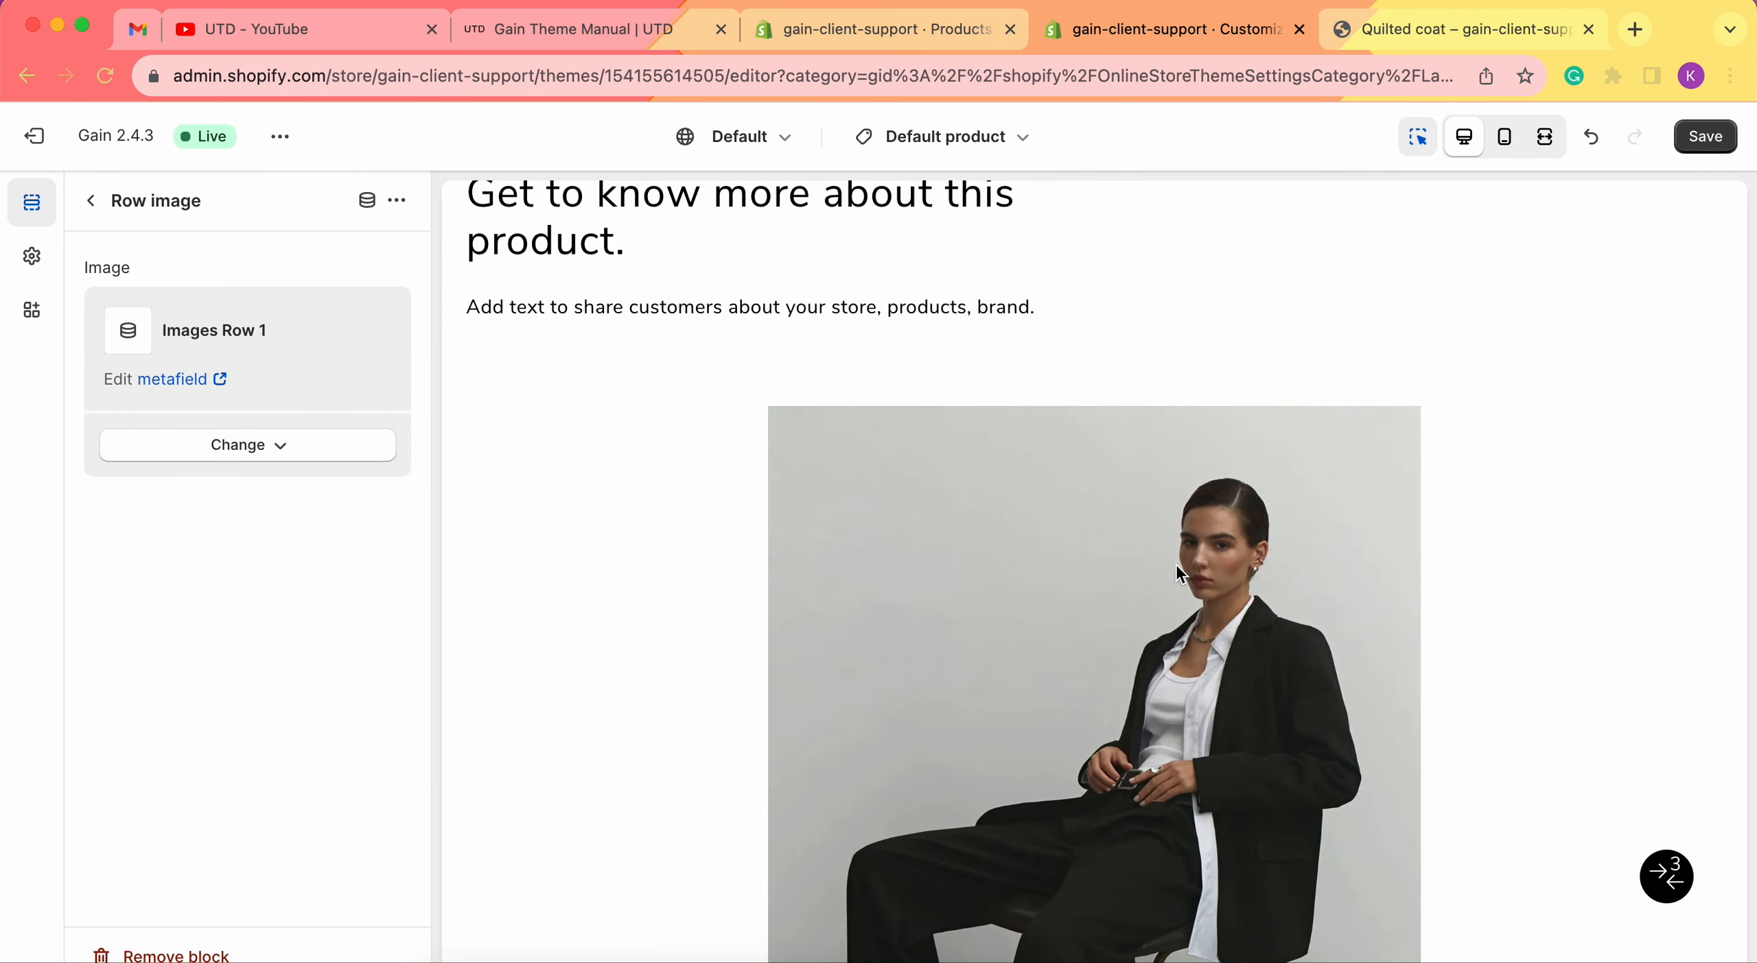
scroll(1175, 563, up, 20)
scroll(1176, 566, up, 15)
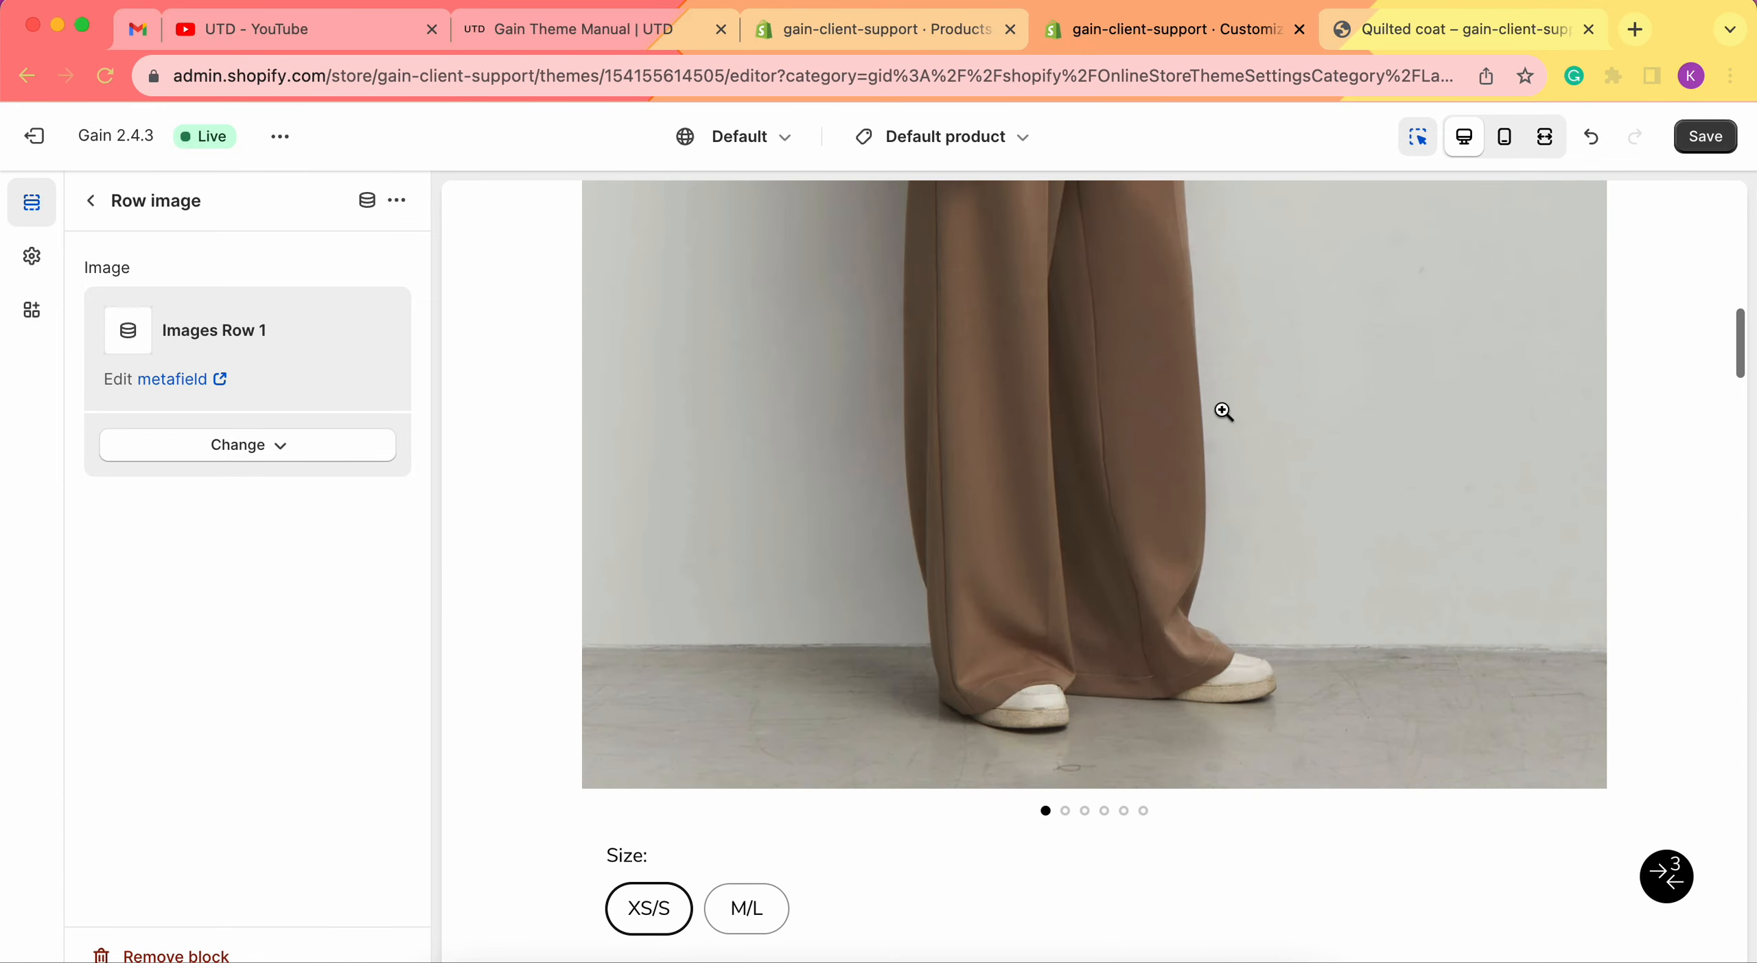
scroll(1107, 573, down, 20)
scroll(1109, 575, down, 10)
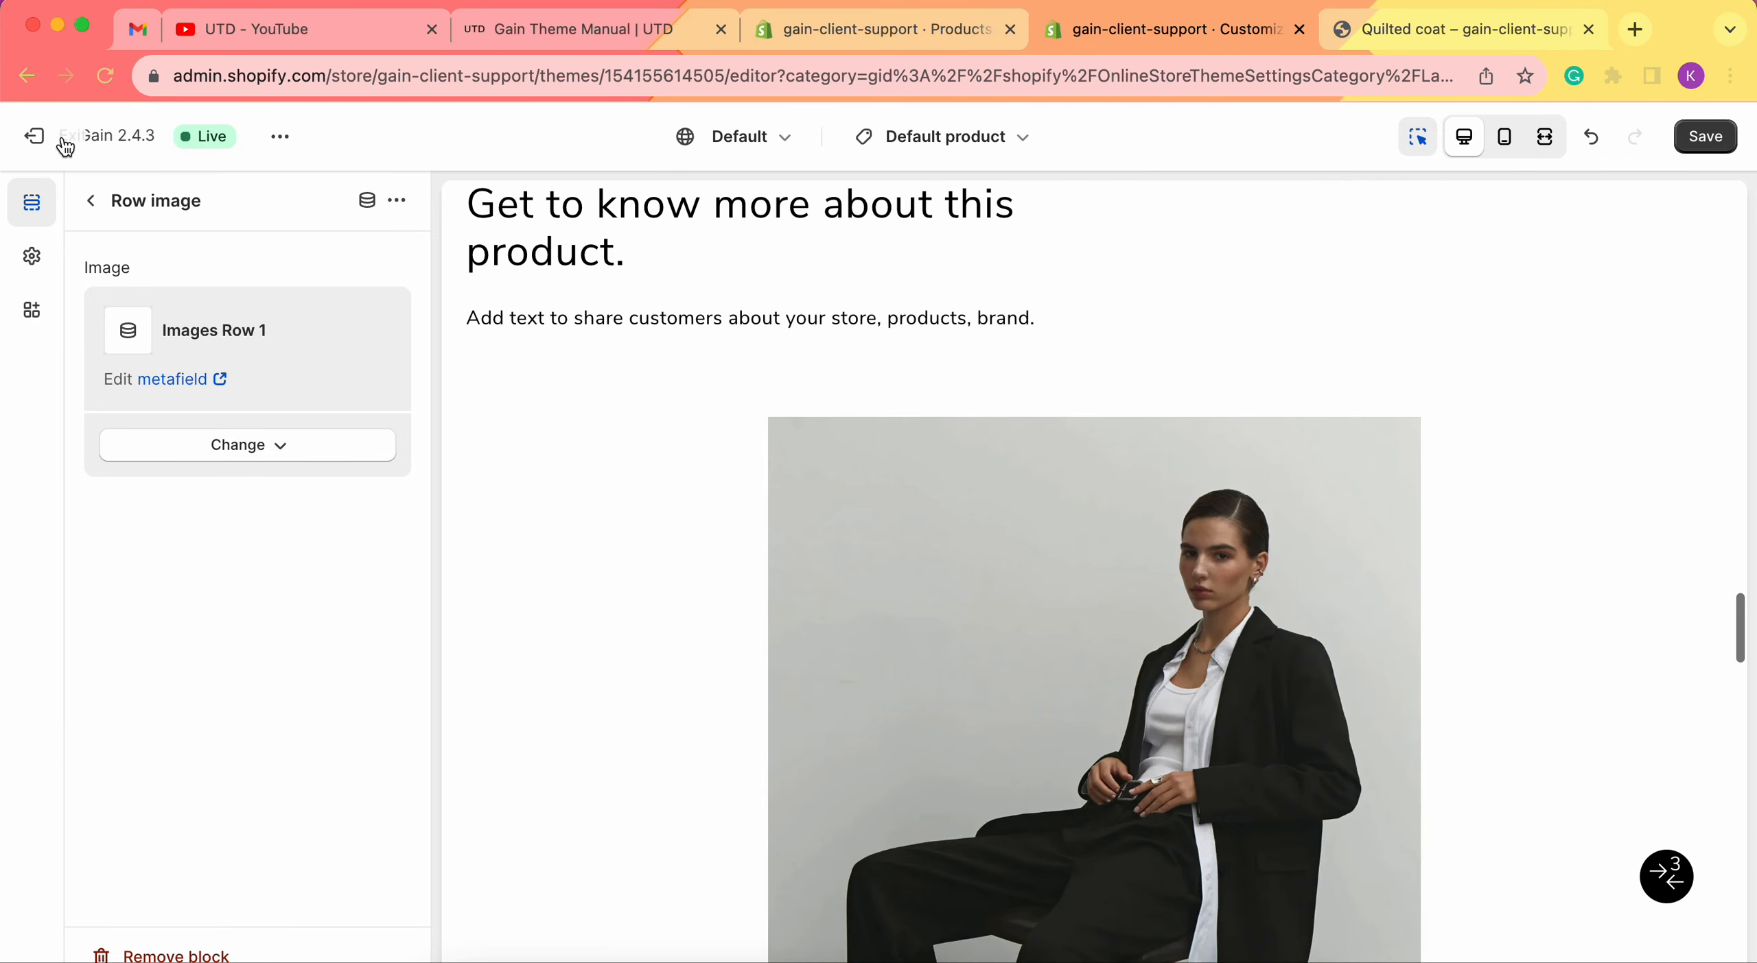
click(91, 201)
Connect the second Row image block's image to the Images Row 2 metafield.
click(247, 693)
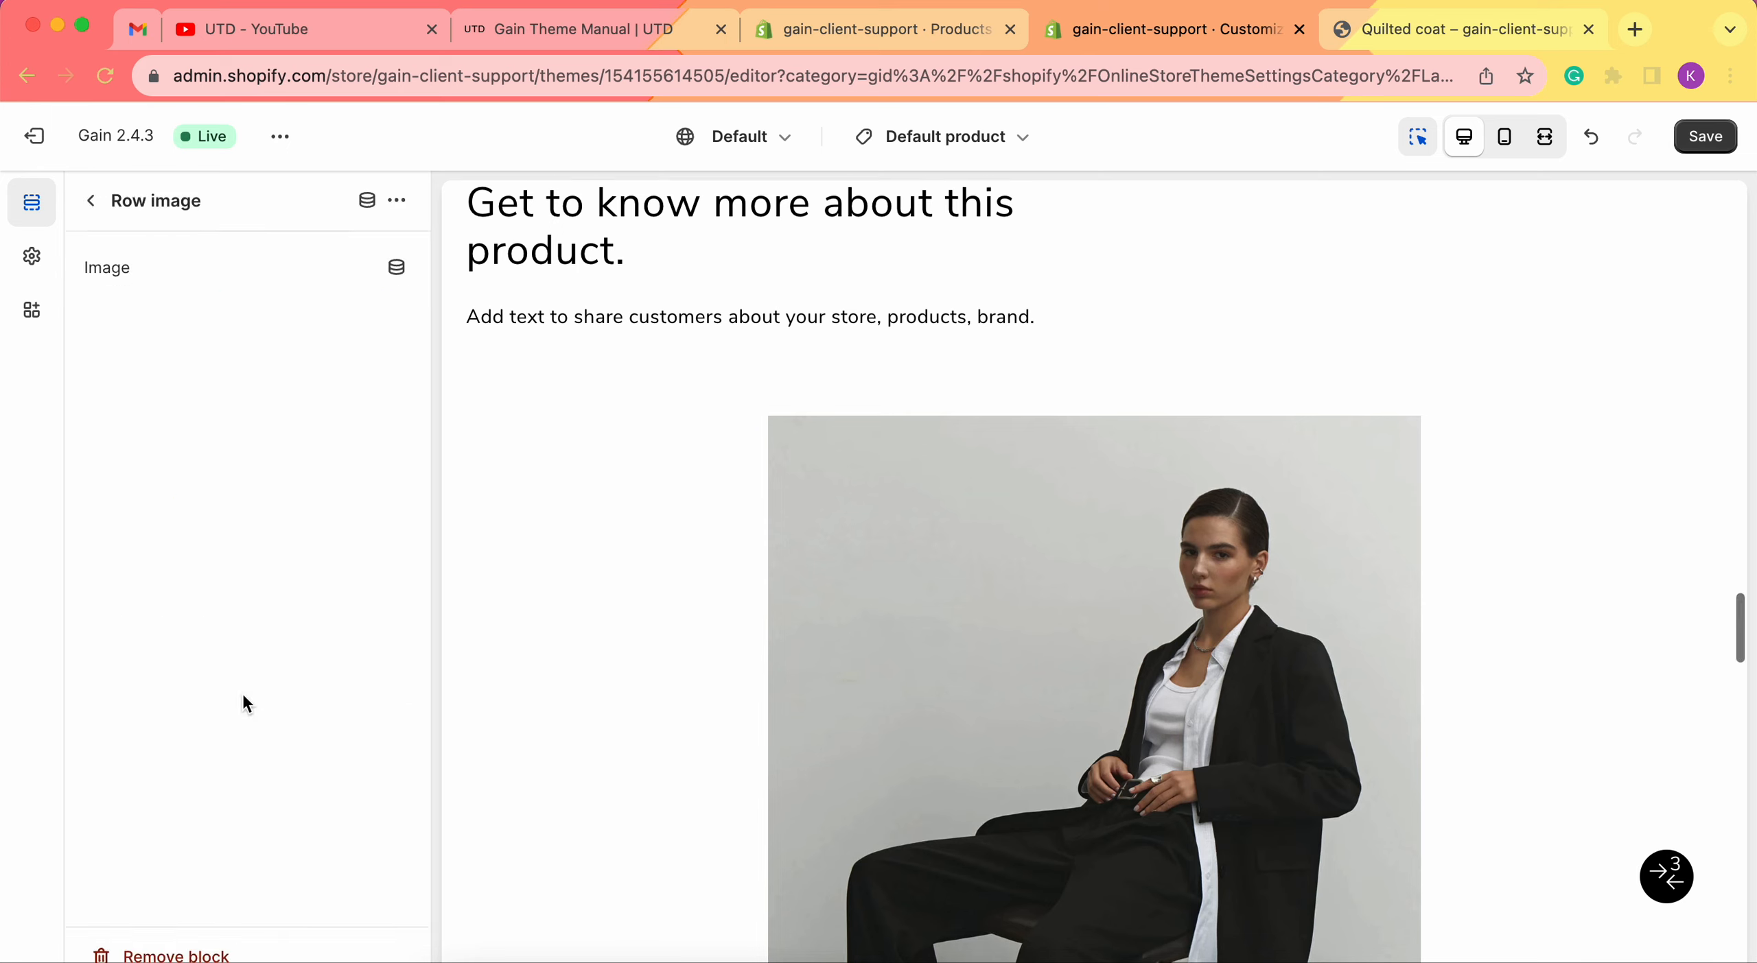
click(400, 269)
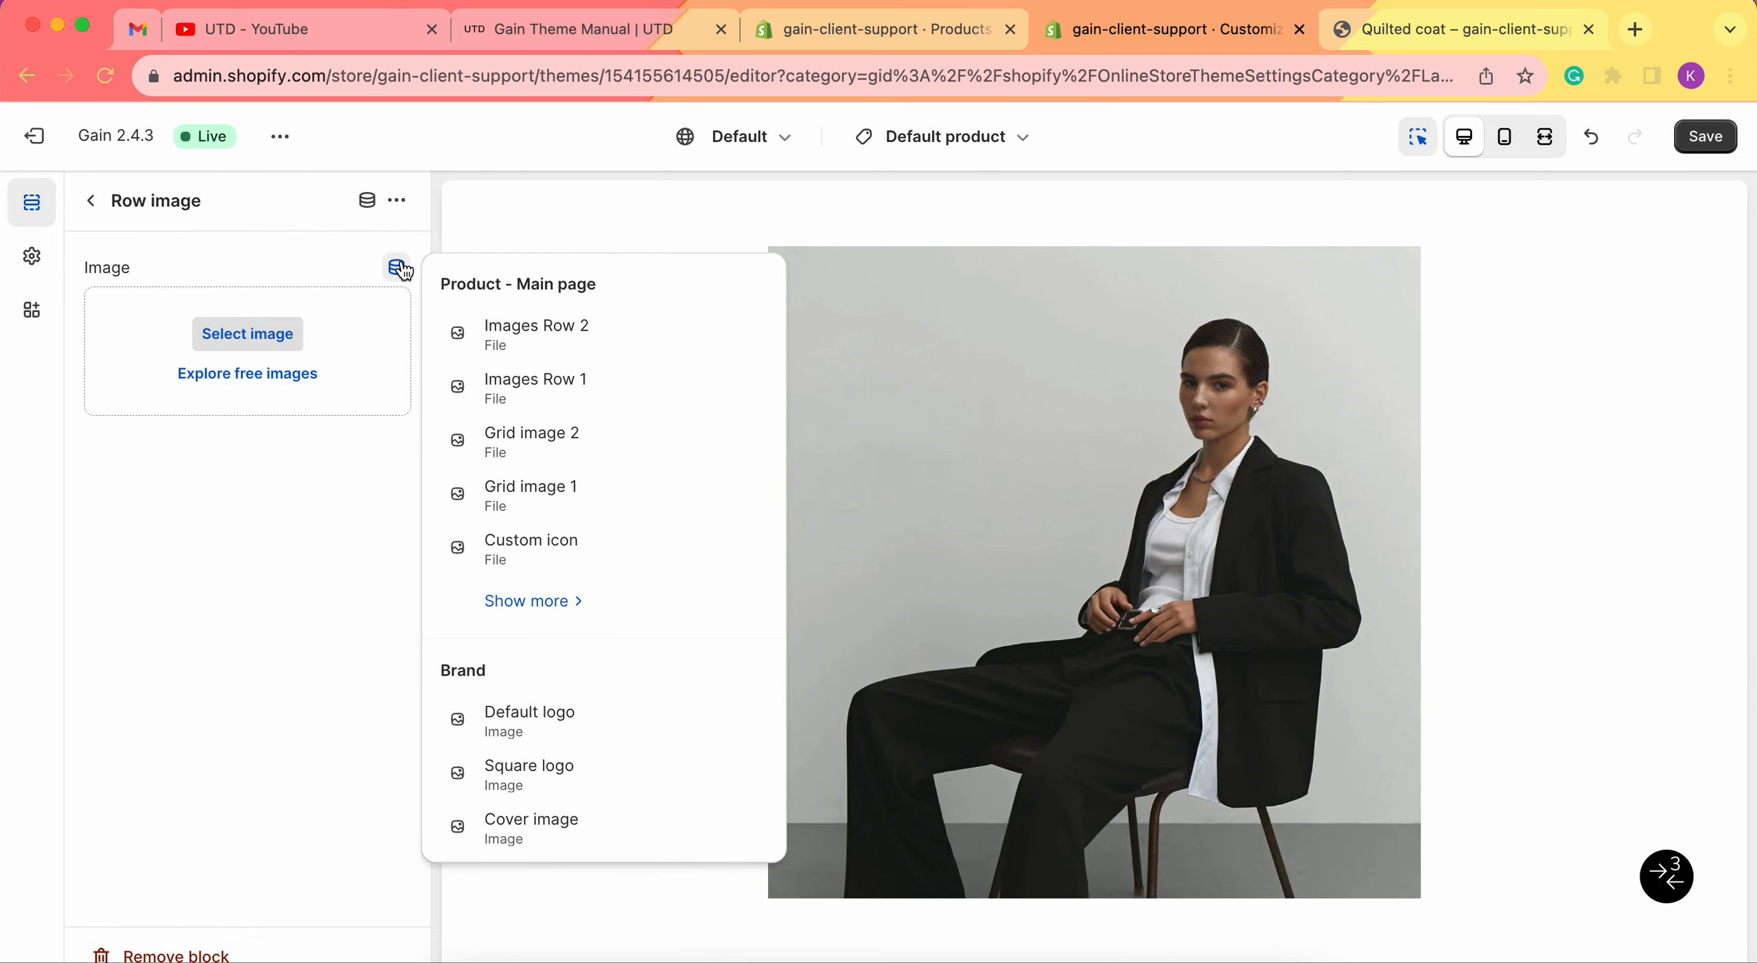
click(569, 343)
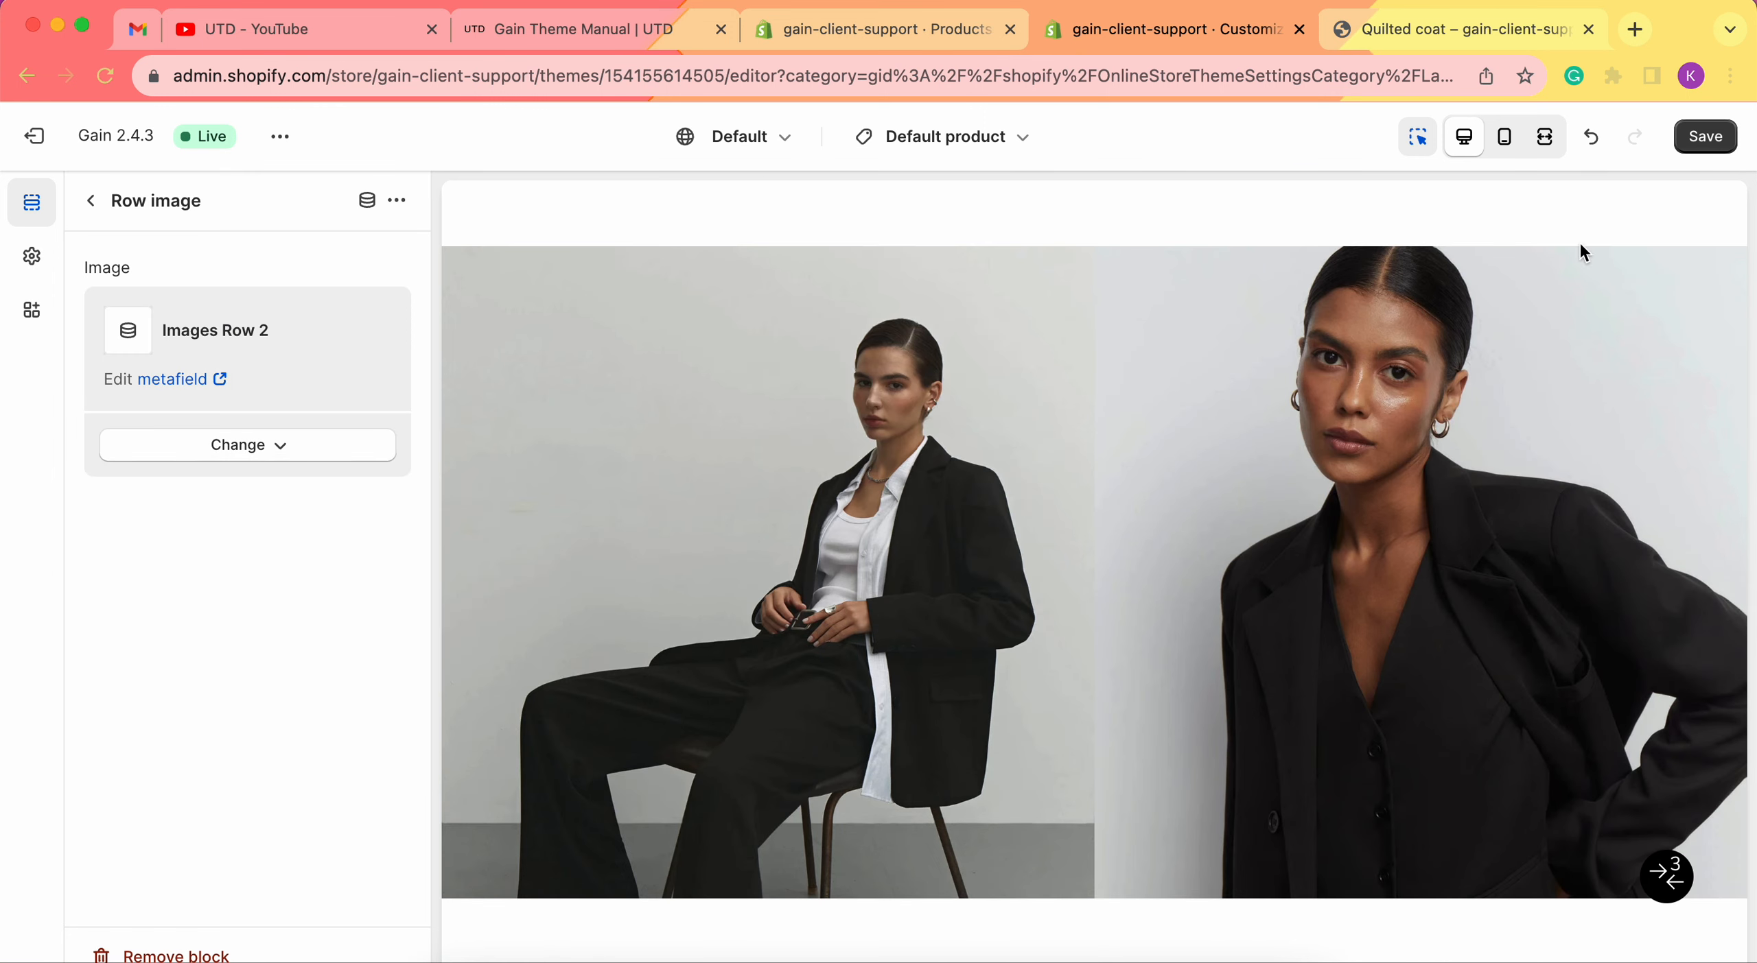
Save the theme and open the live store in a new tab.
click(1706, 135)
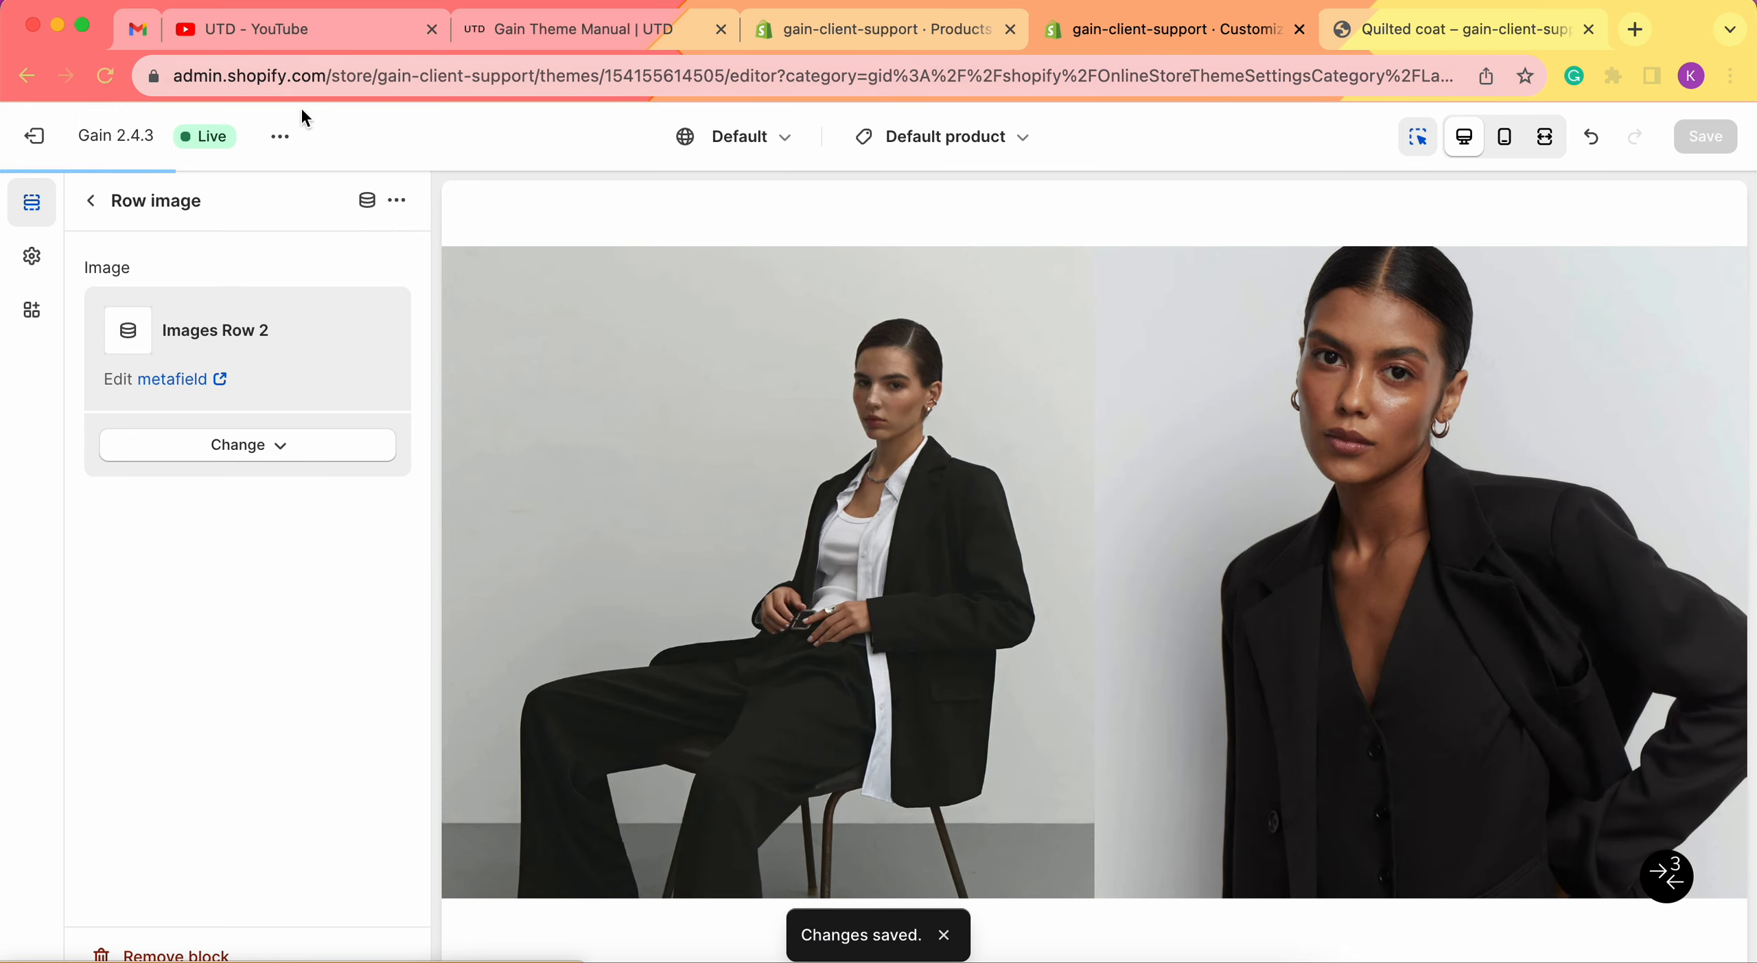
click(279, 136)
click(132, 410)
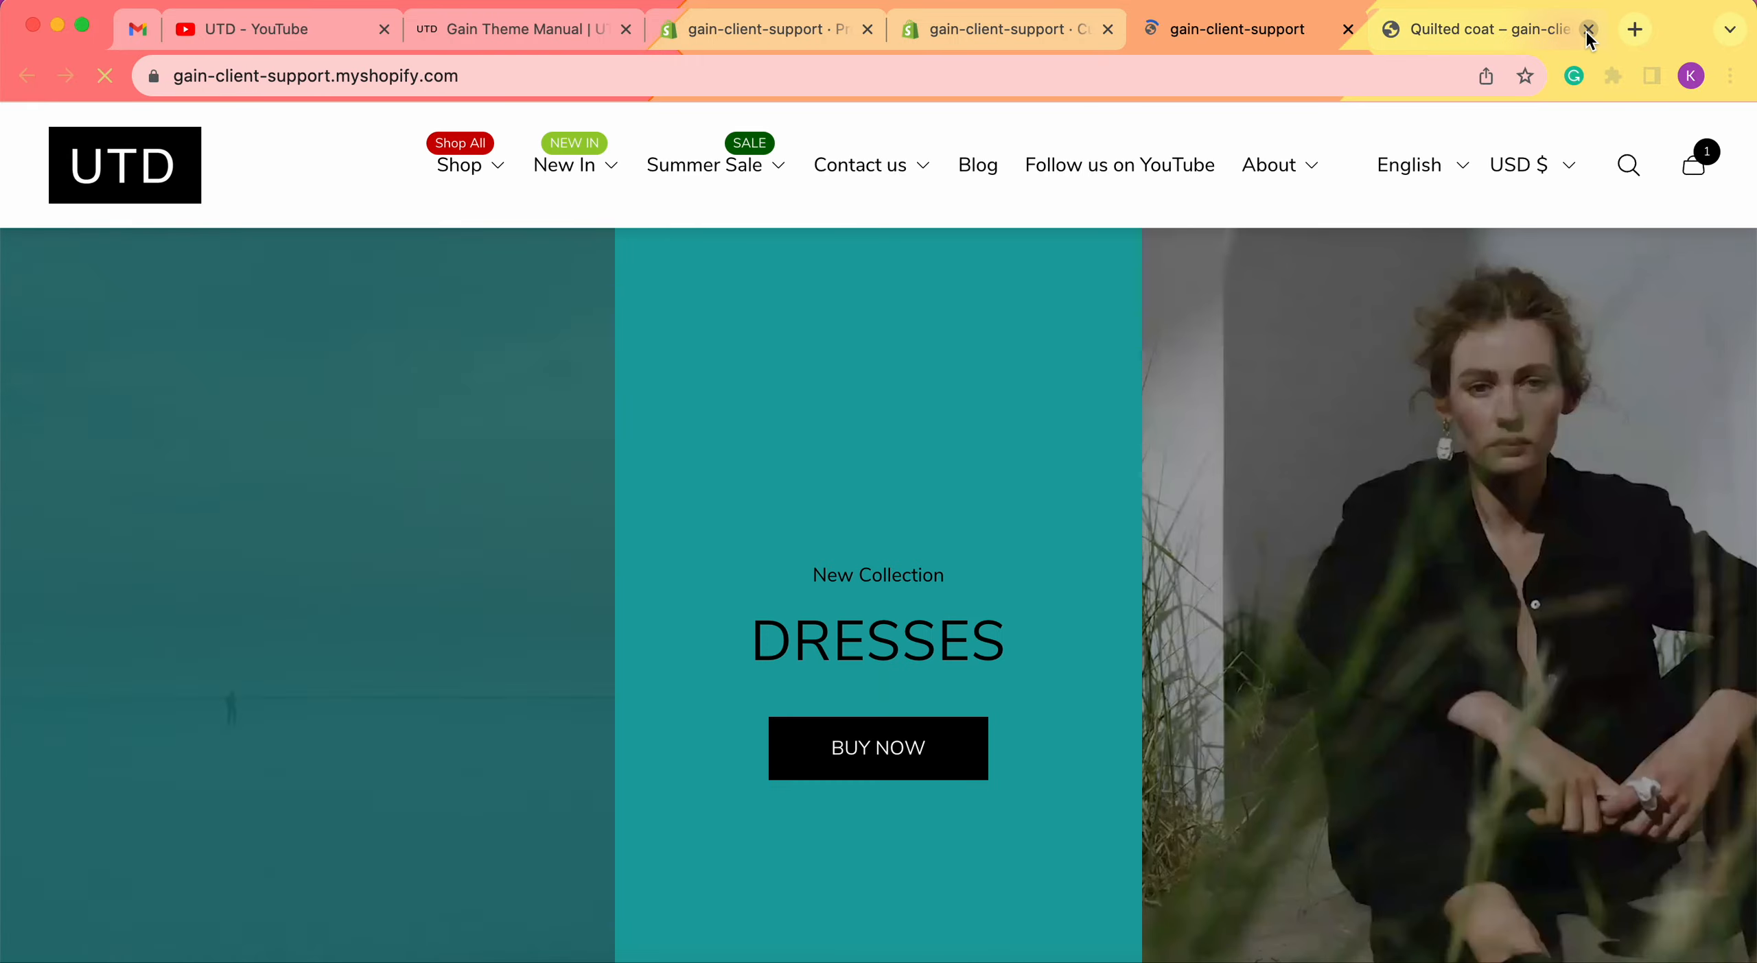
Close the old Quilted coat storefront tab and return the admin to the products list.
click(1588, 29)
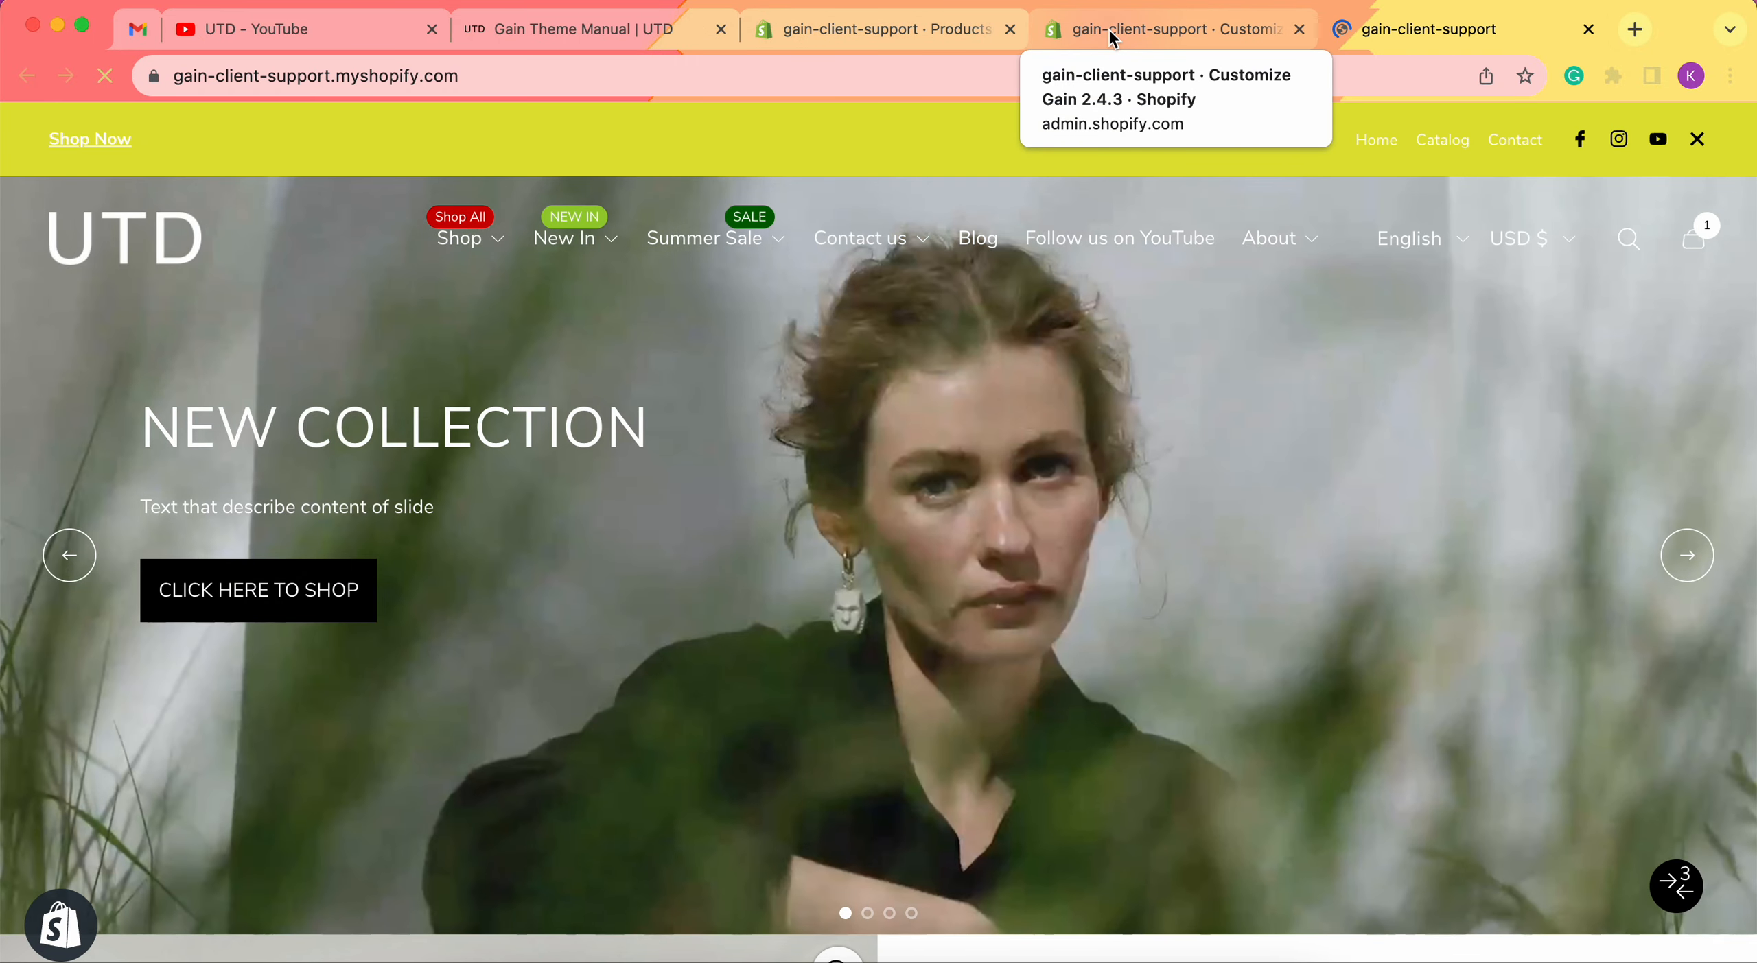
click(1106, 29)
click(243, 616)
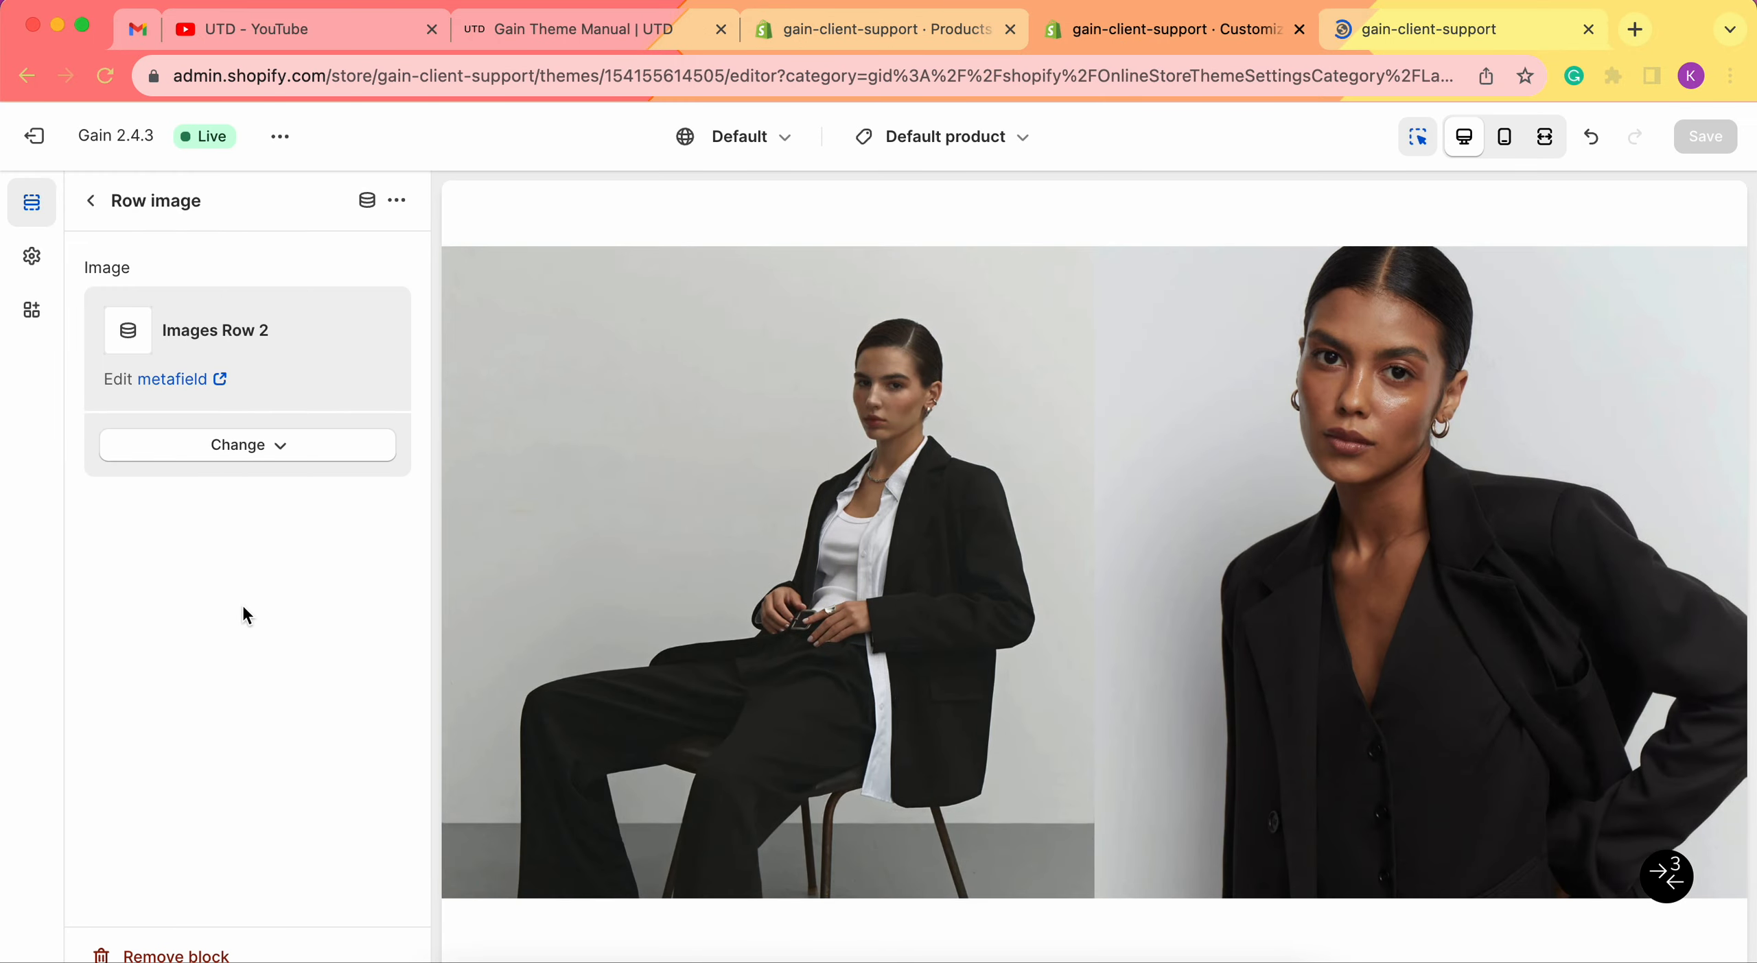
click(851, 29)
scroll(782, 726, down, 2)
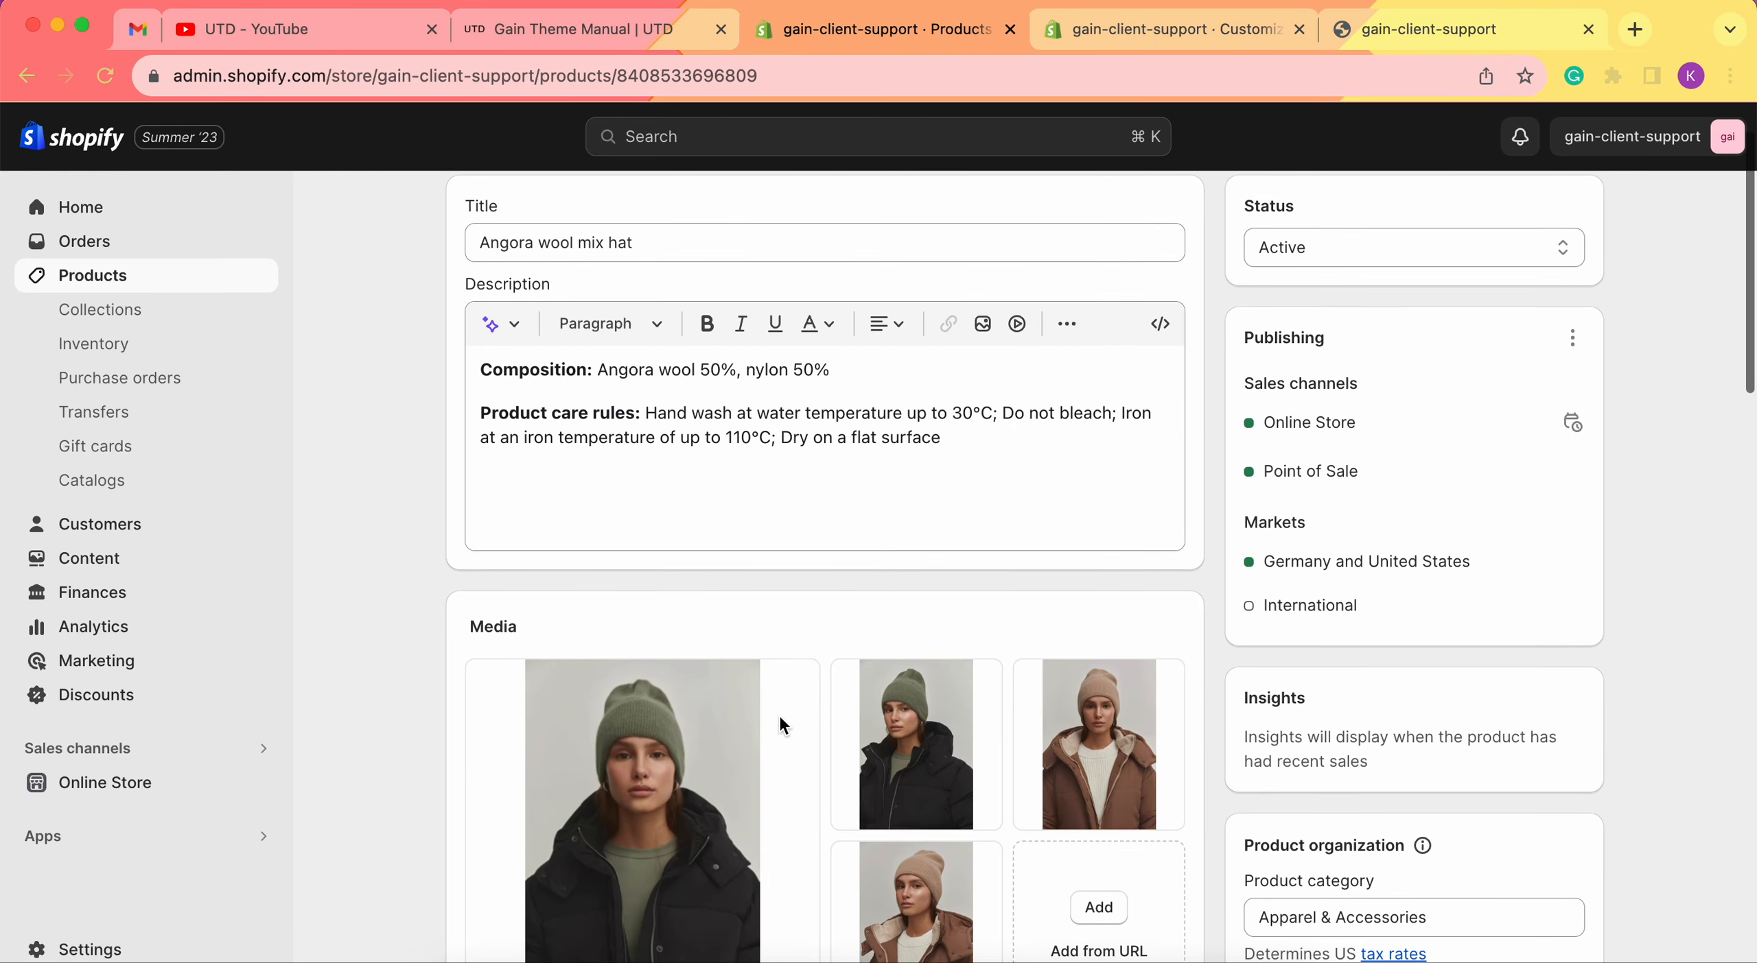
click(128, 290)
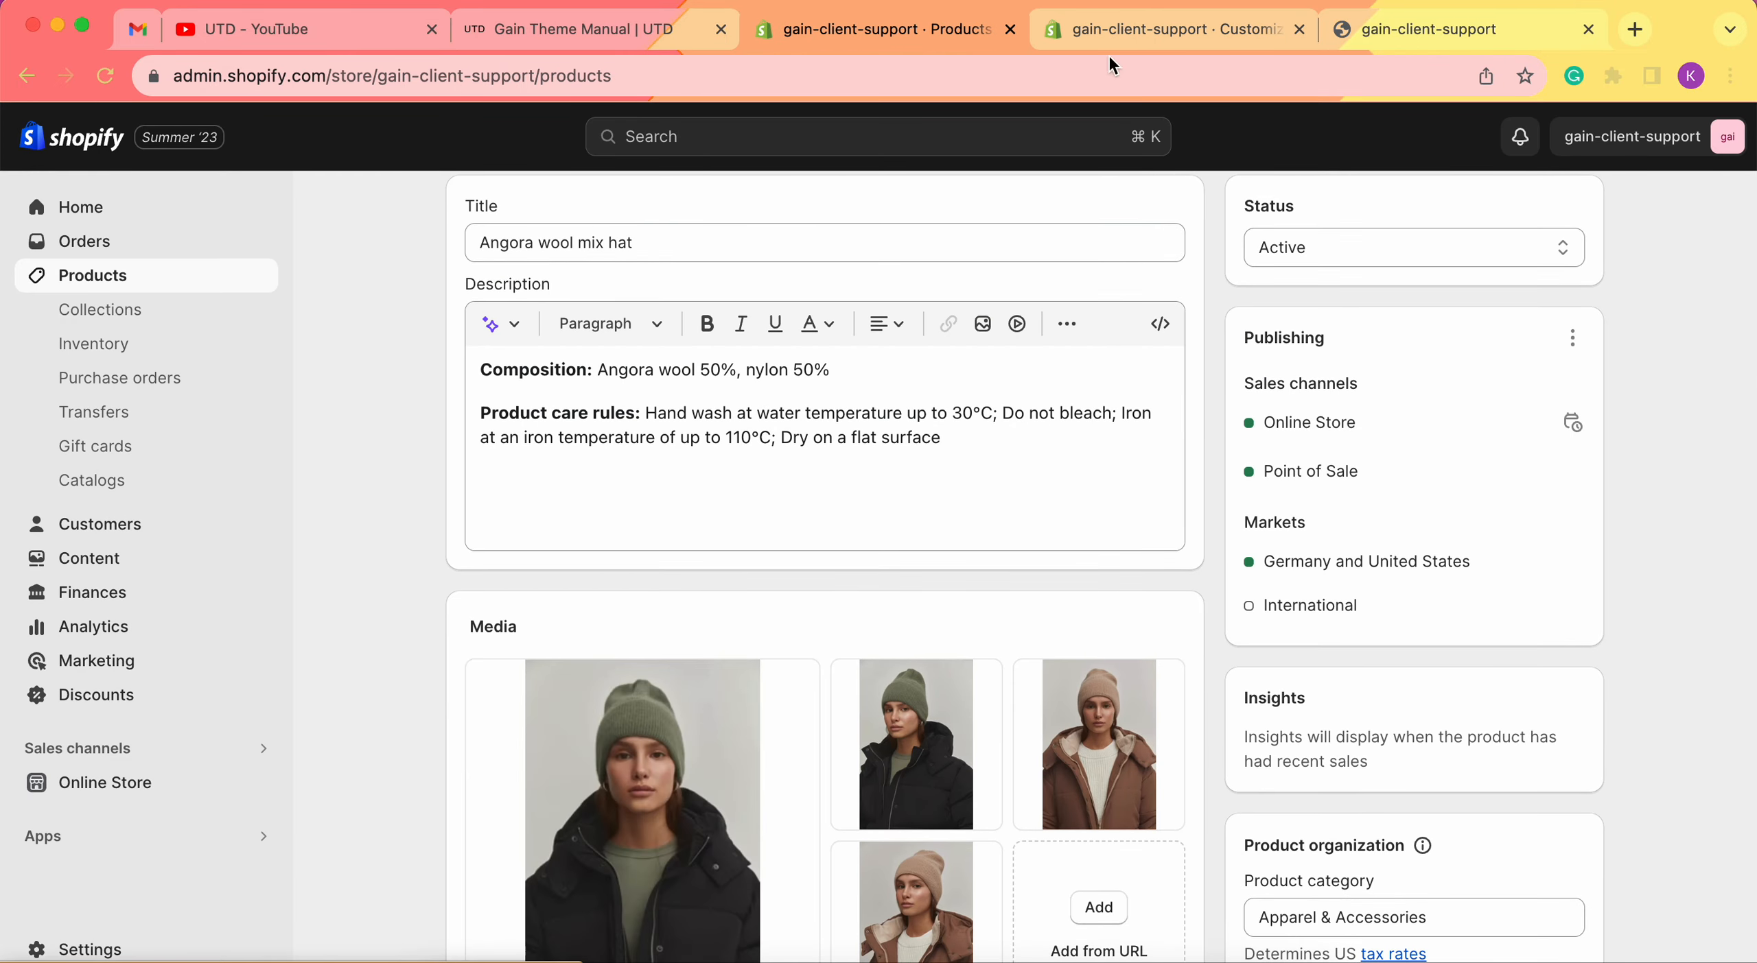
Open the Angora wool mix hat's storefront page in a new tab.
click(1433, 30)
scroll(803, 556, down, 10)
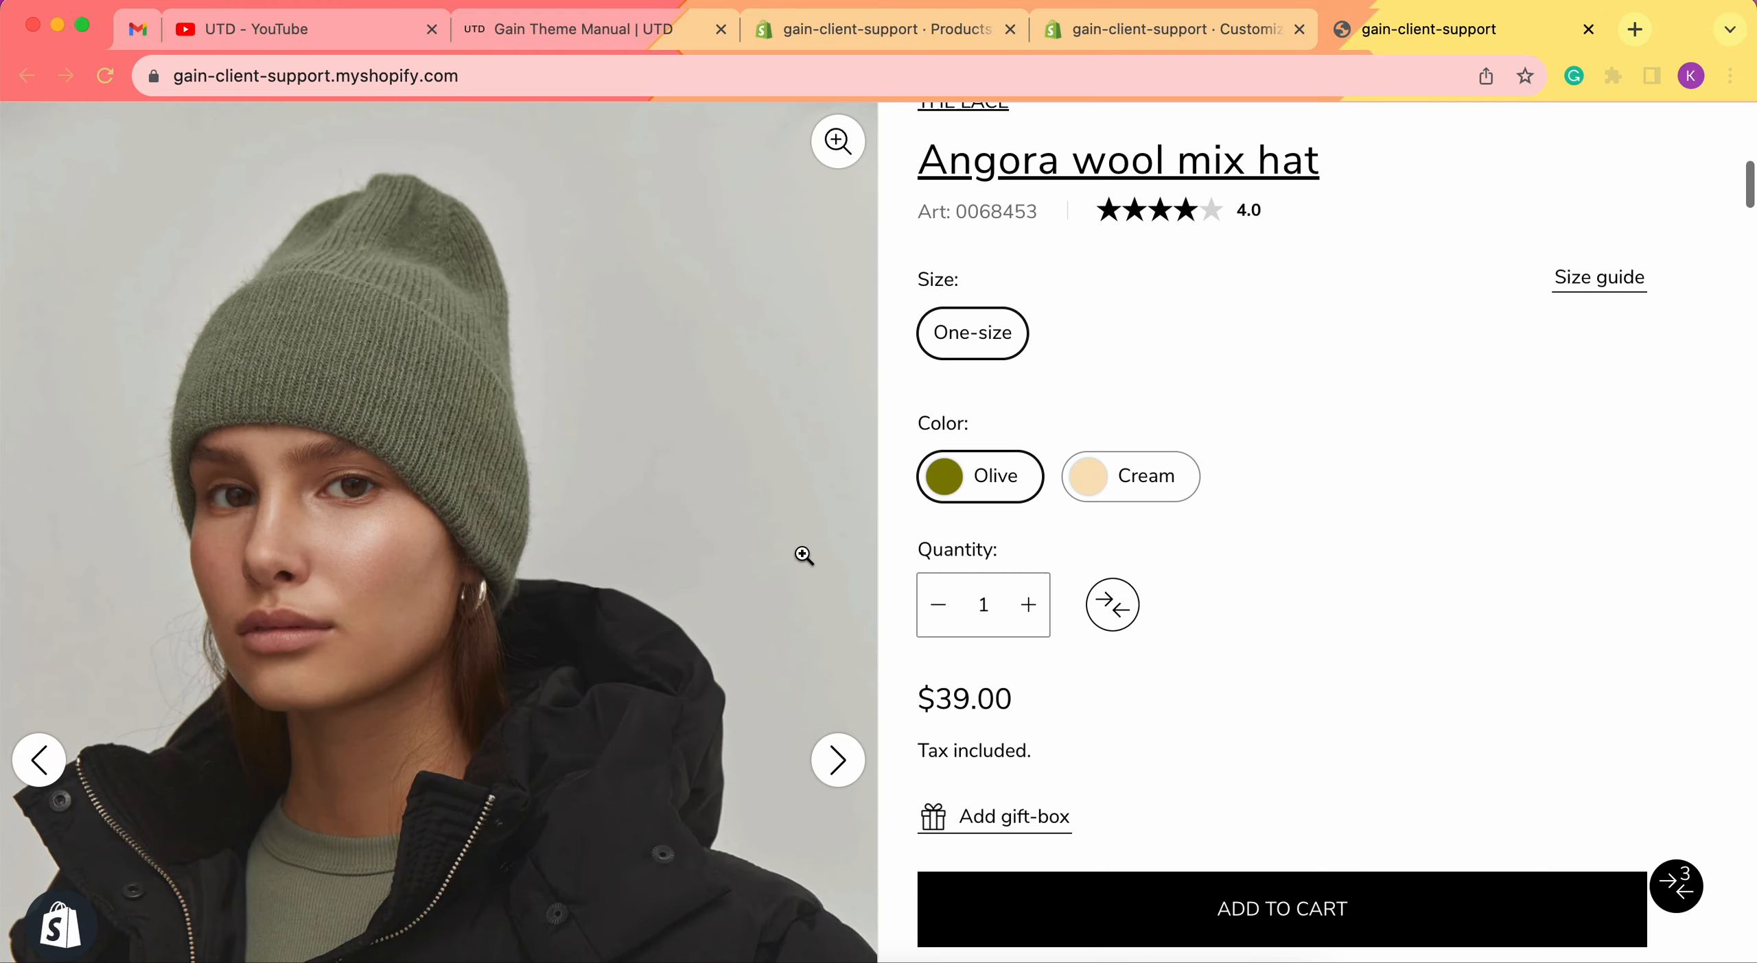
right_click(1123, 163)
click(1142, 166)
Open the Blazer with two slits and puffer jacket pages in new tabs.
scroll(1066, 494, down, 10)
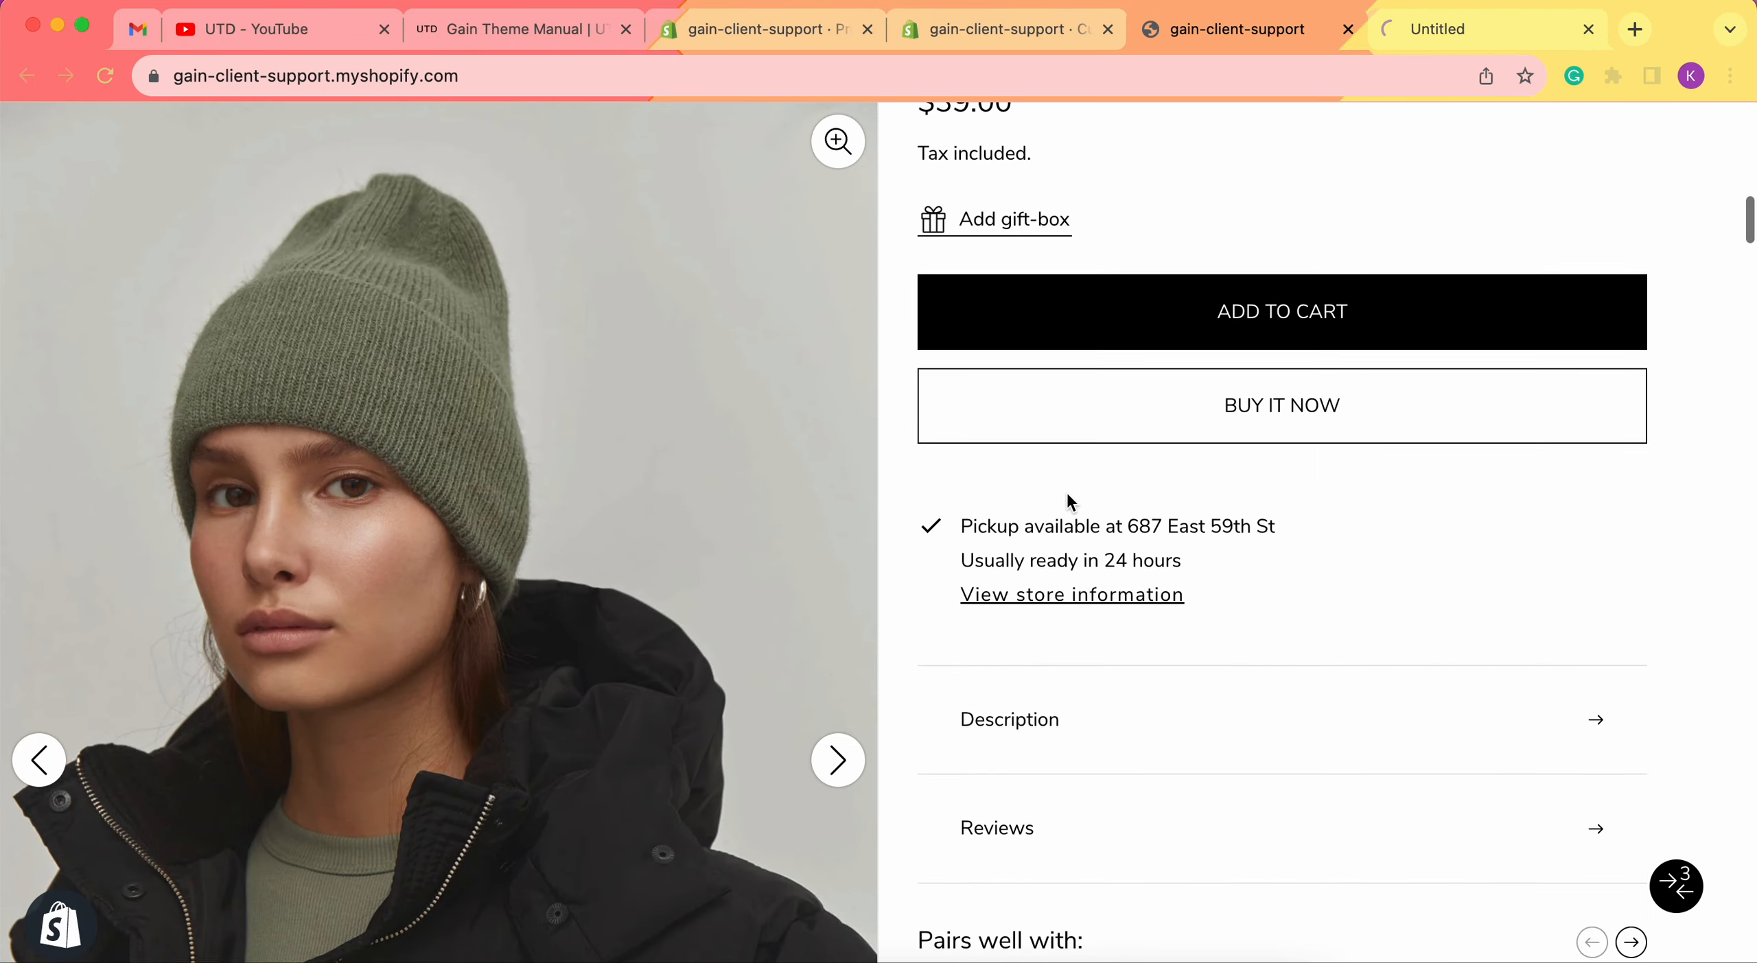
scroll(1067, 494, down, 20)
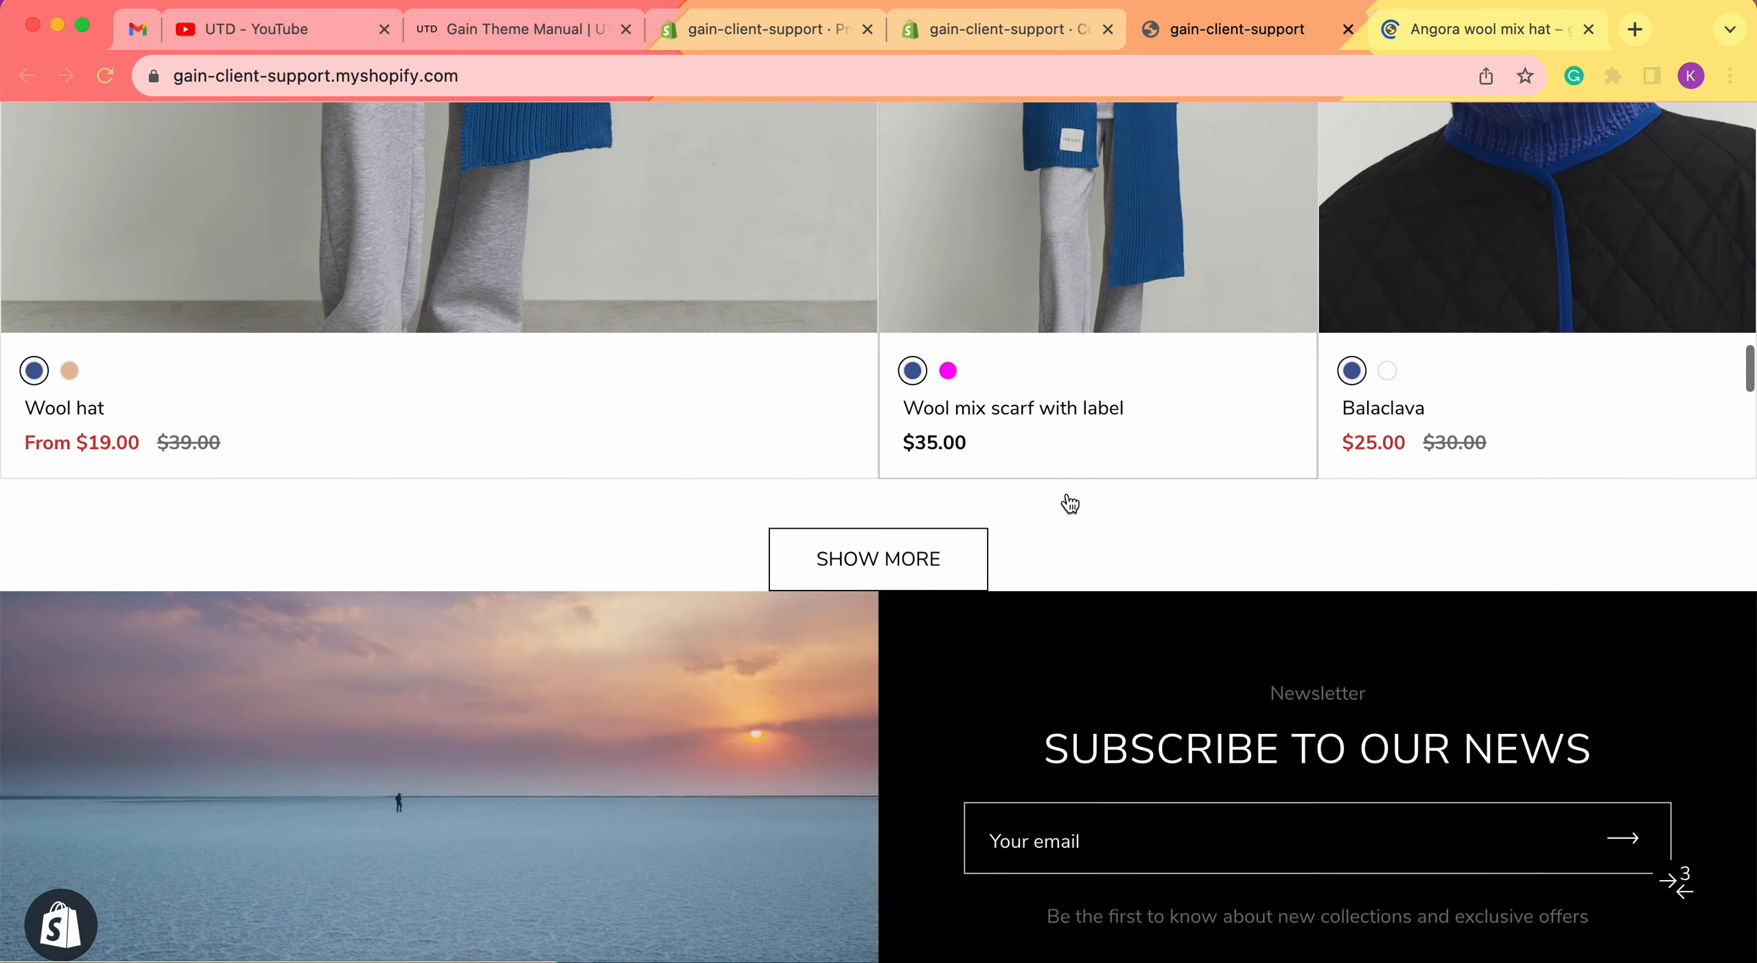
scroll(1067, 494, down, 20)
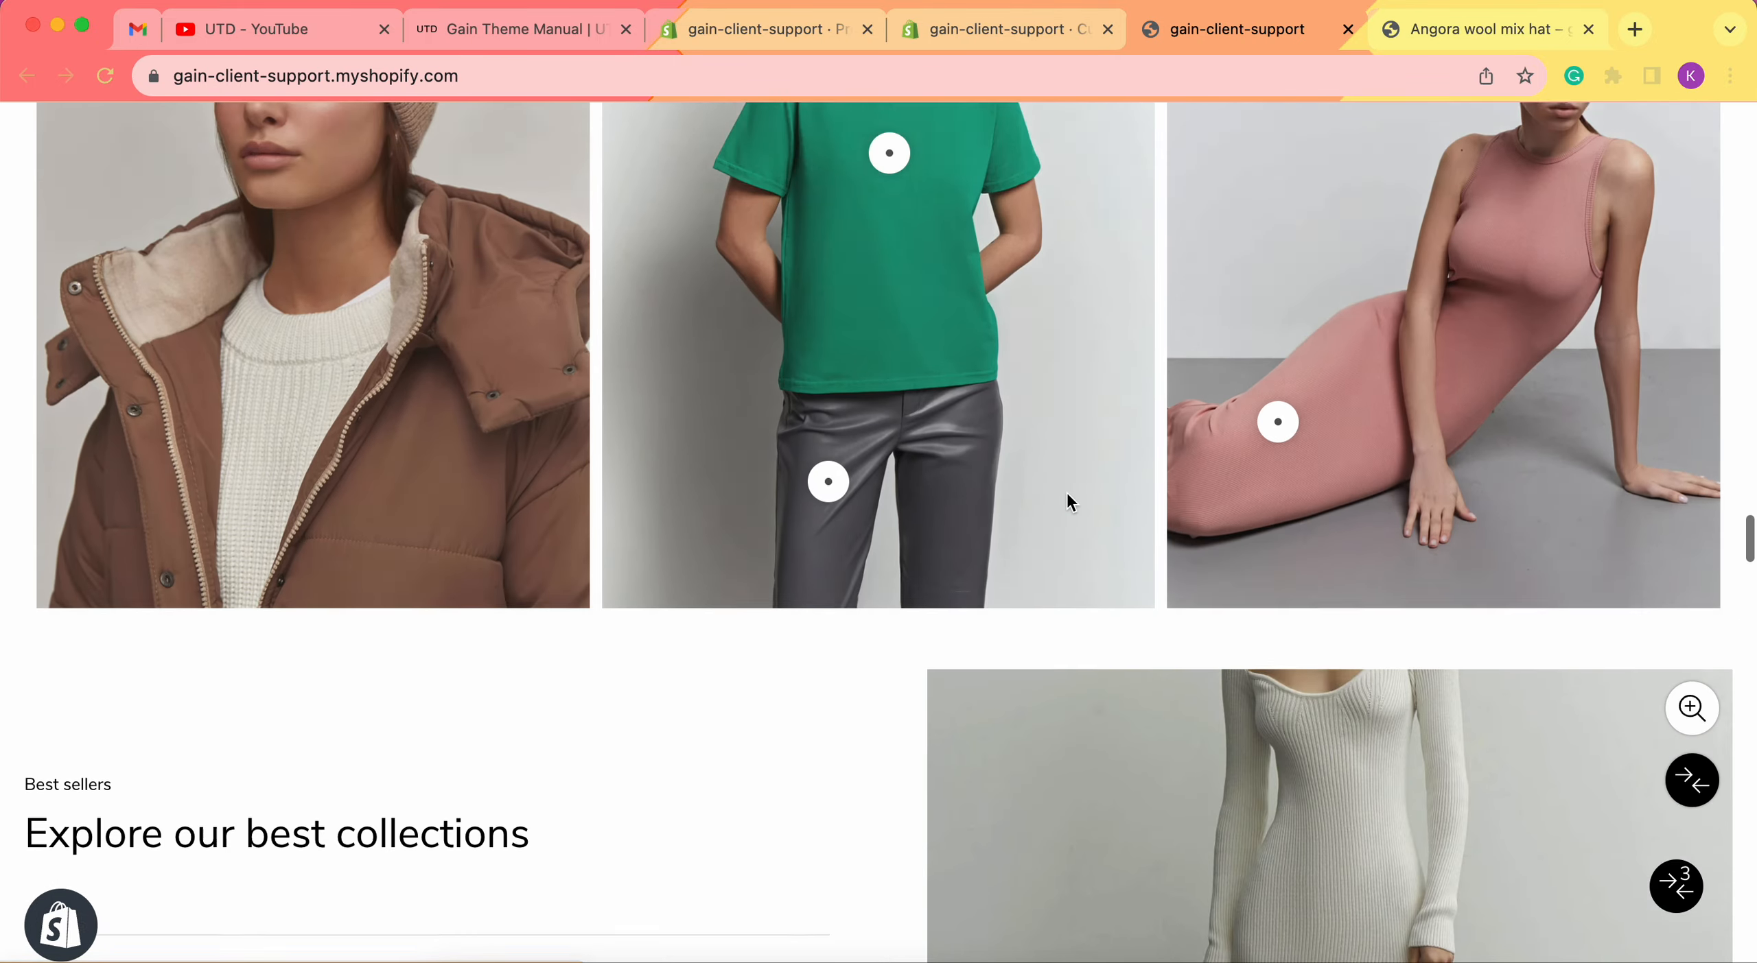
scroll(1067, 498, down, 15)
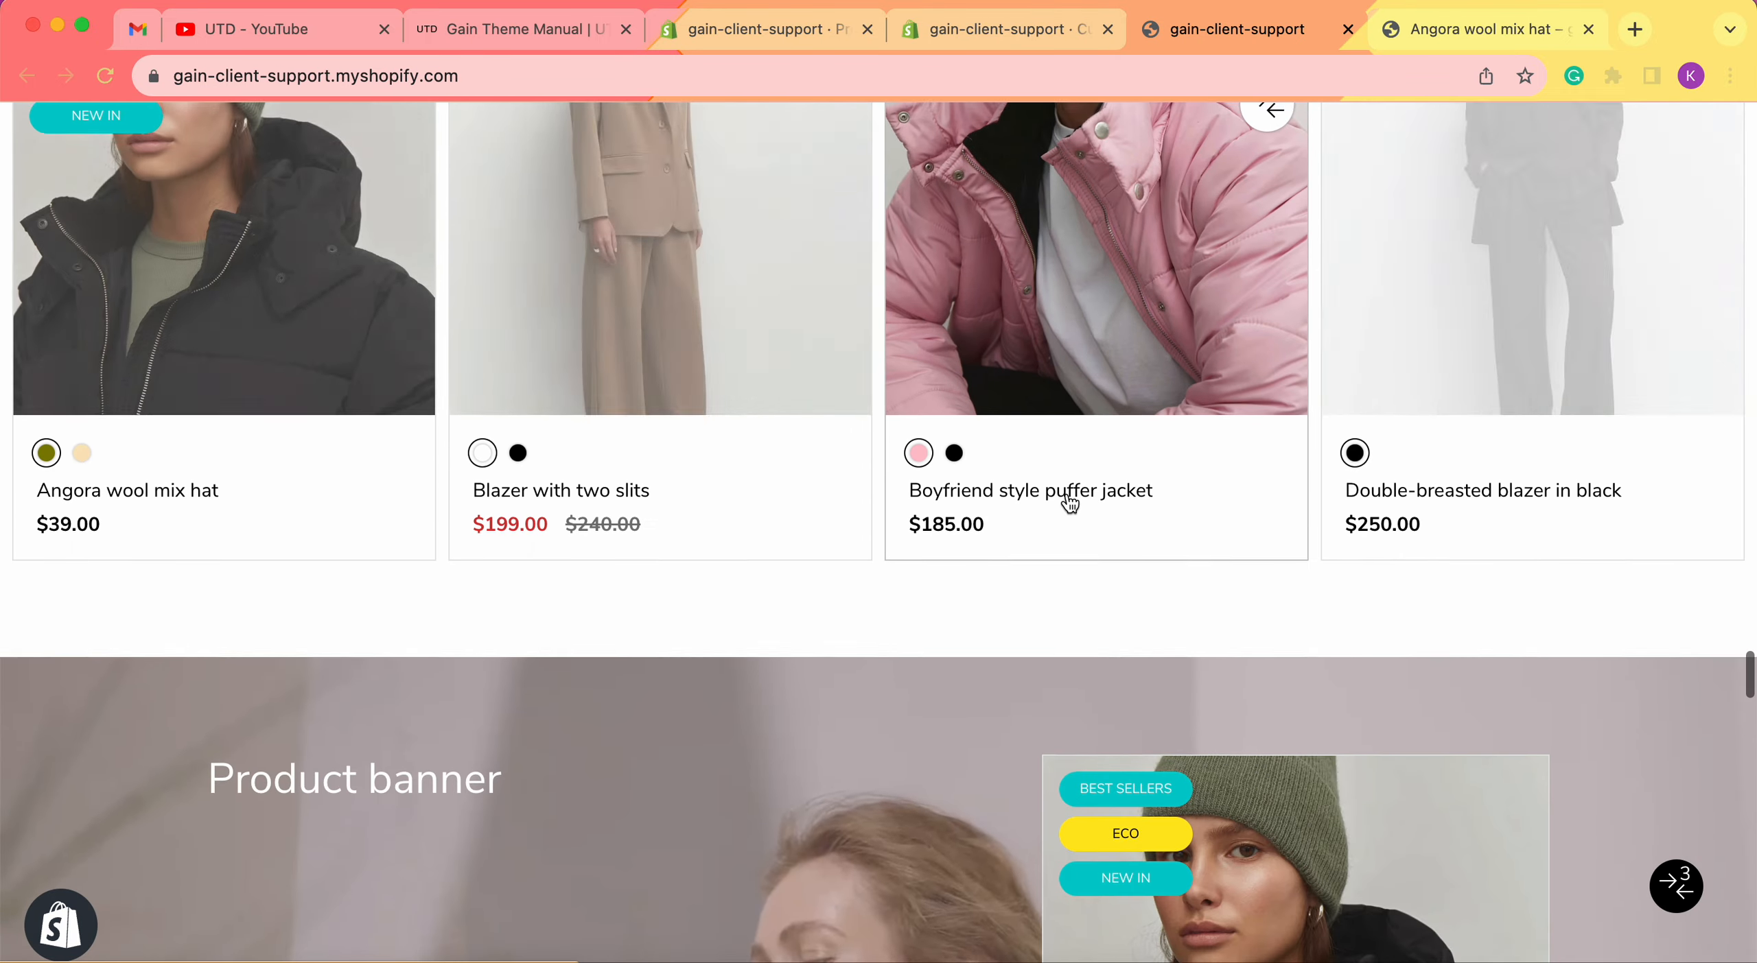
scroll(640, 297, up, 3)
right_click(638, 288)
click(679, 295)
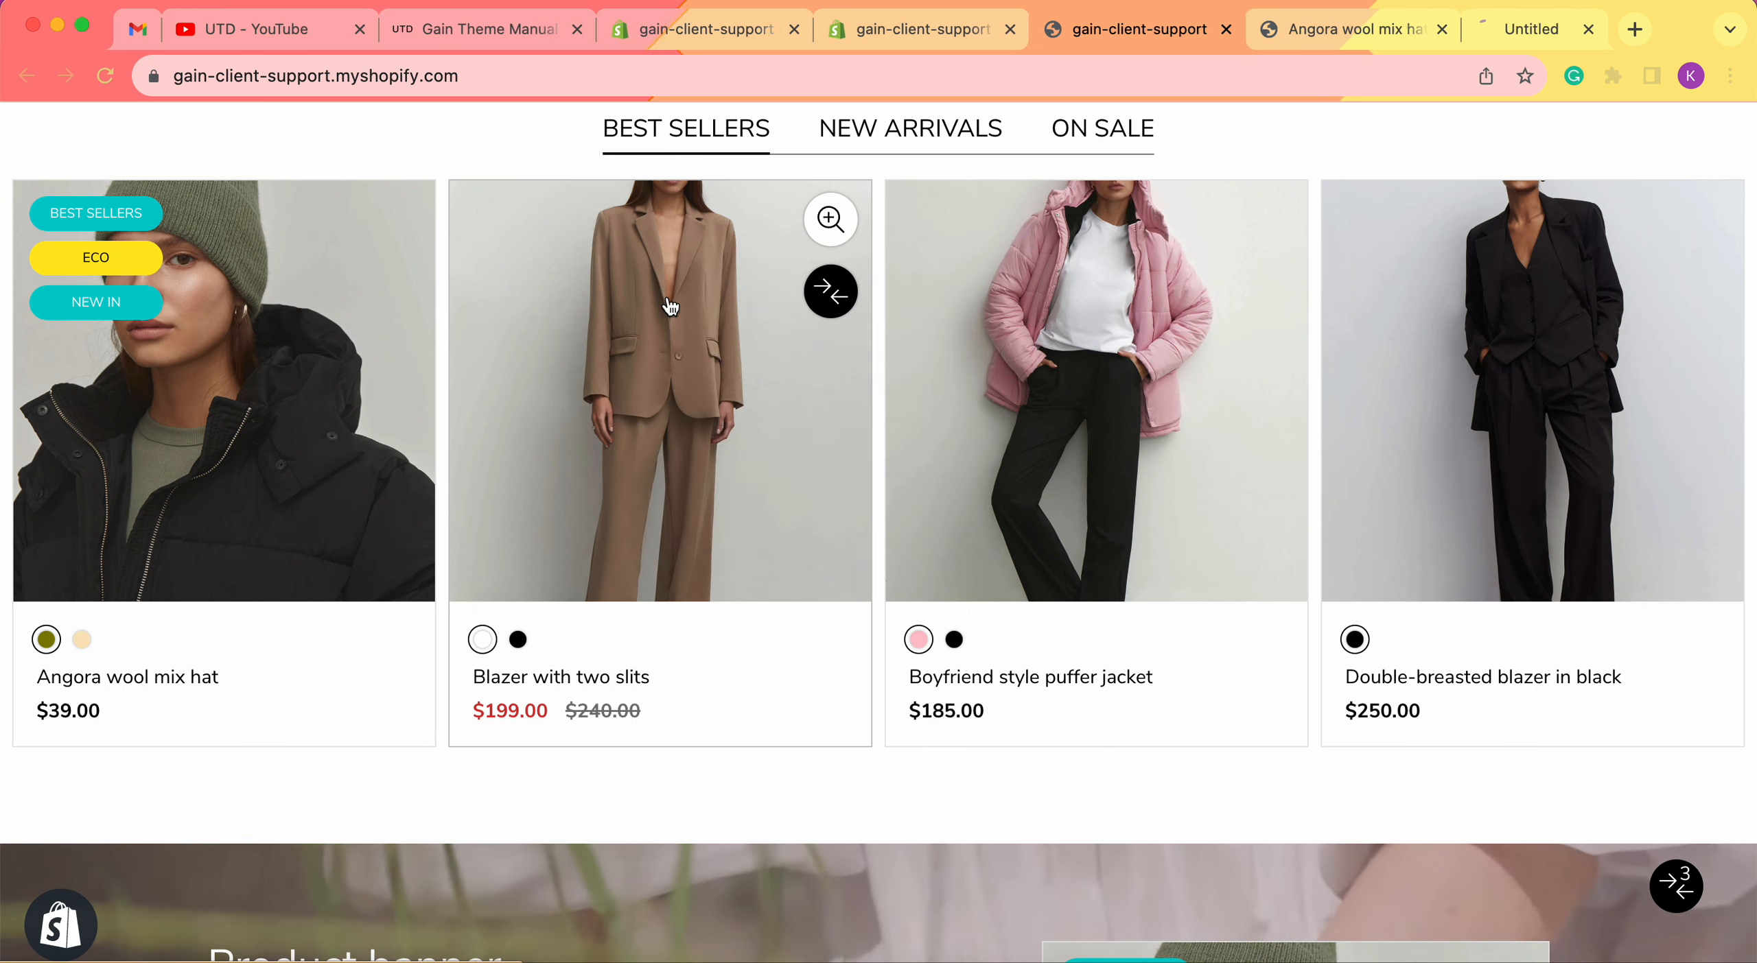
right_click(1072, 308)
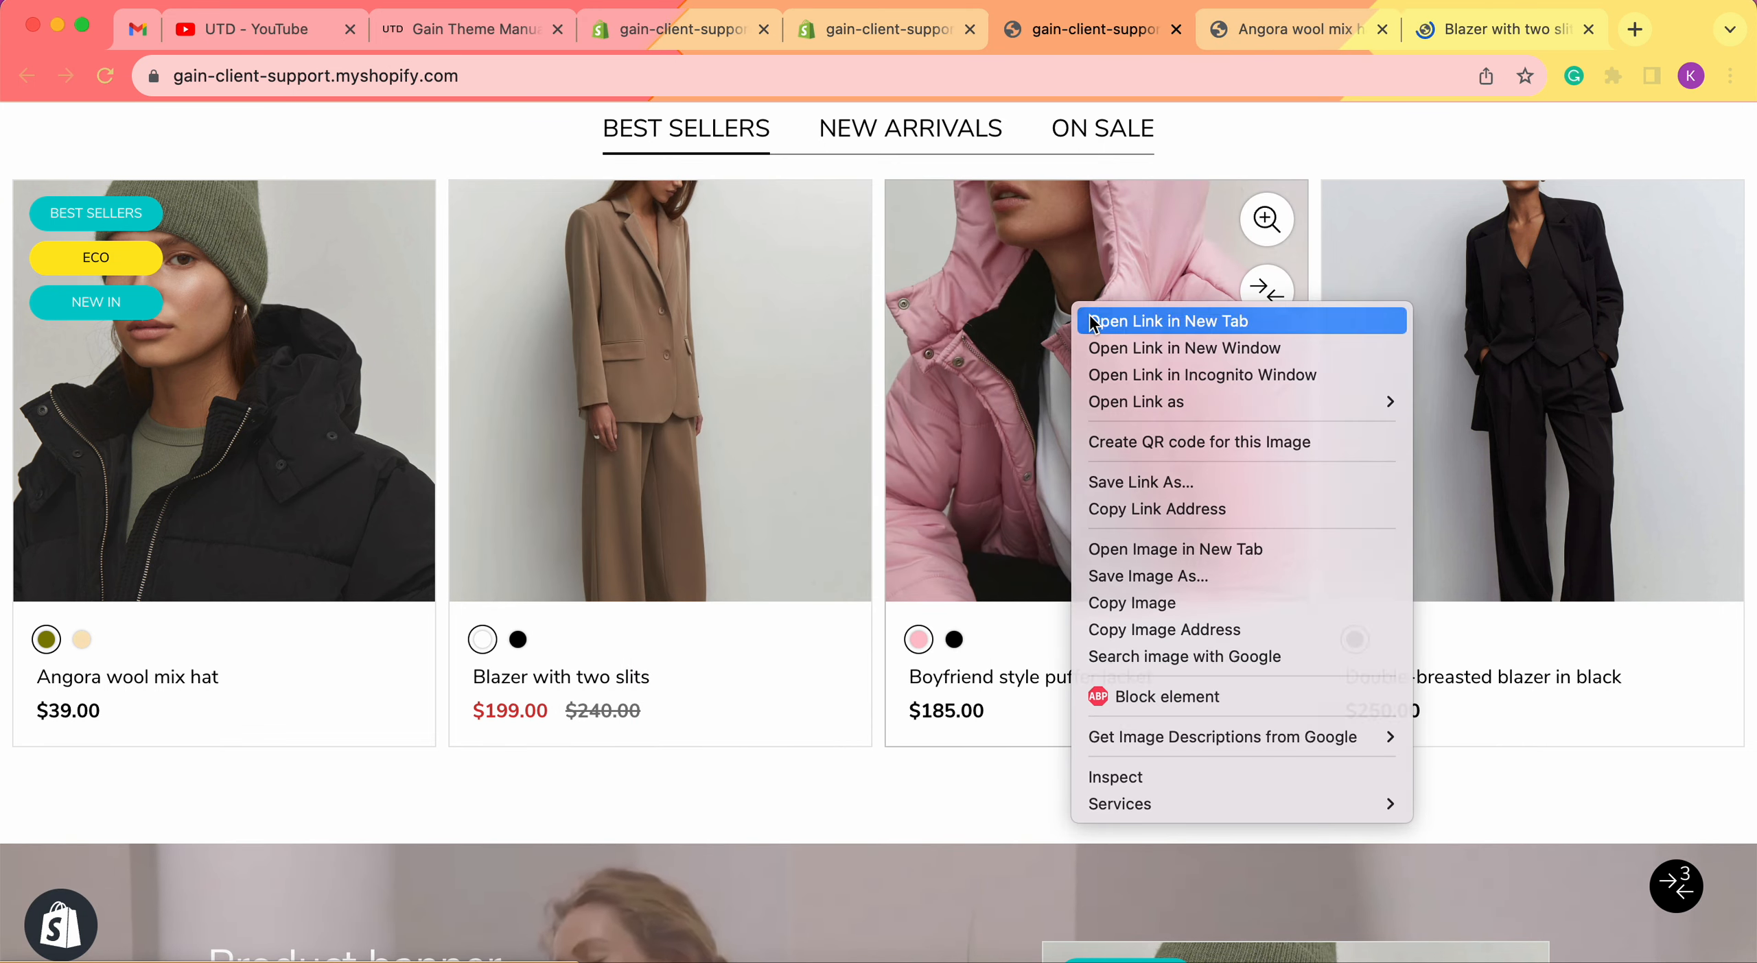
click(1132, 321)
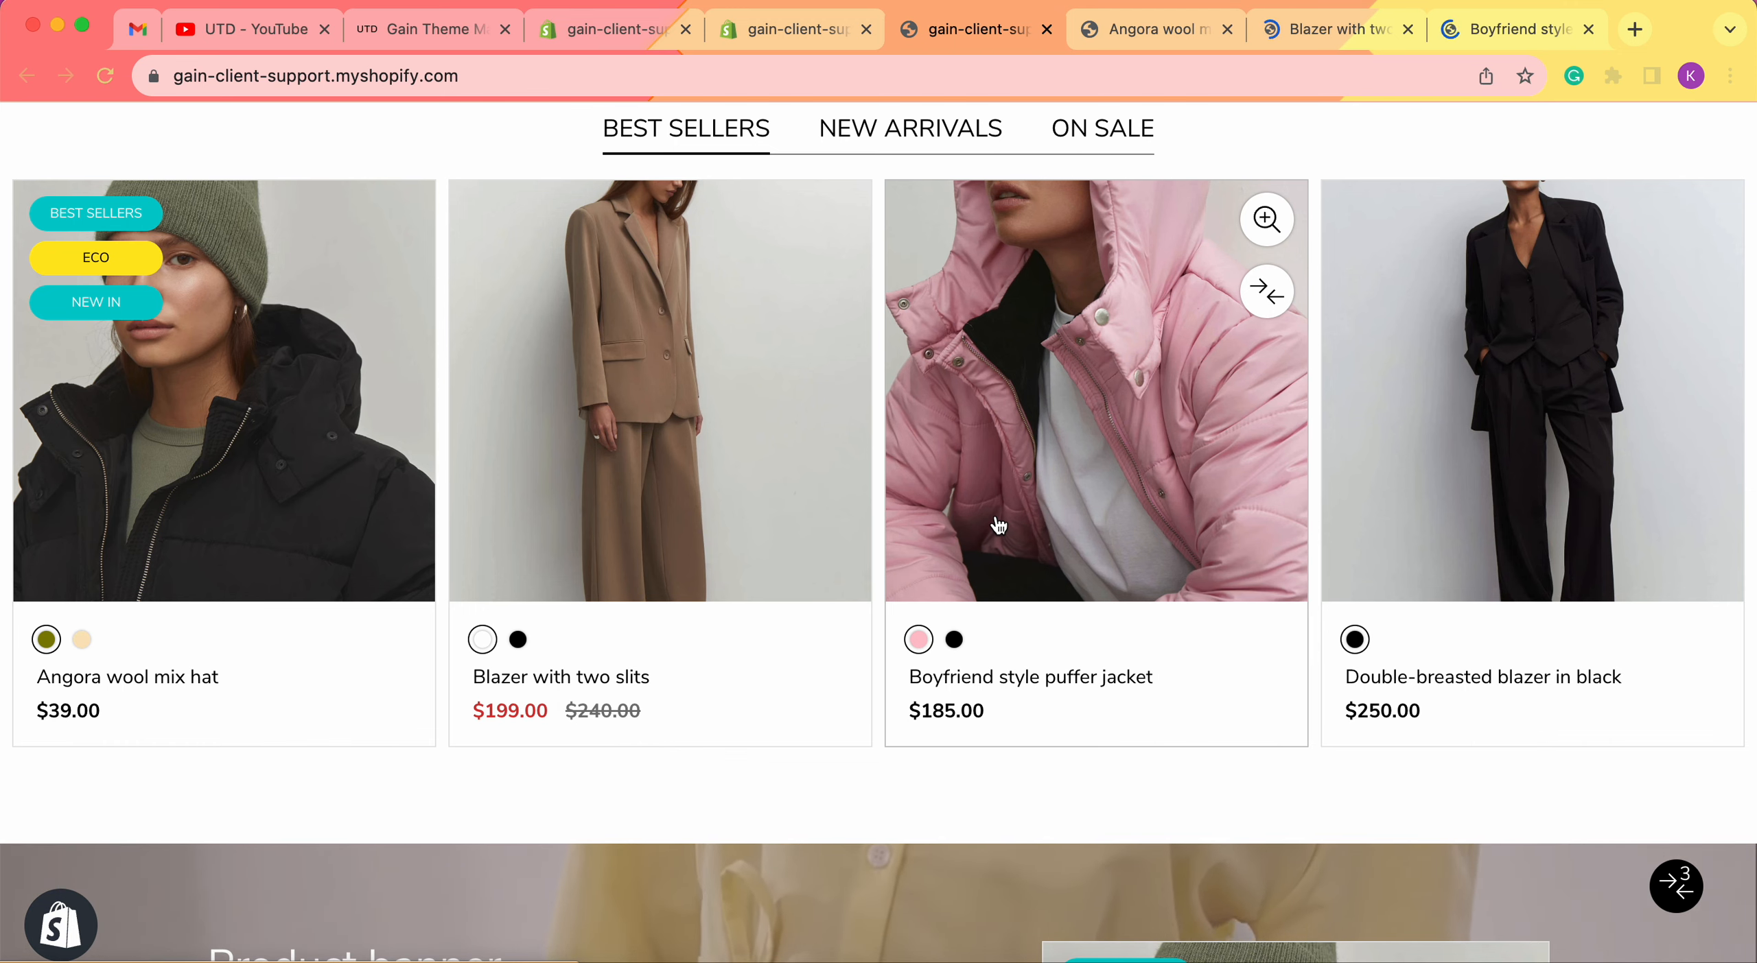
Compare the hat's storefront Images row with its Images Row metafields in admin.
click(1161, 29)
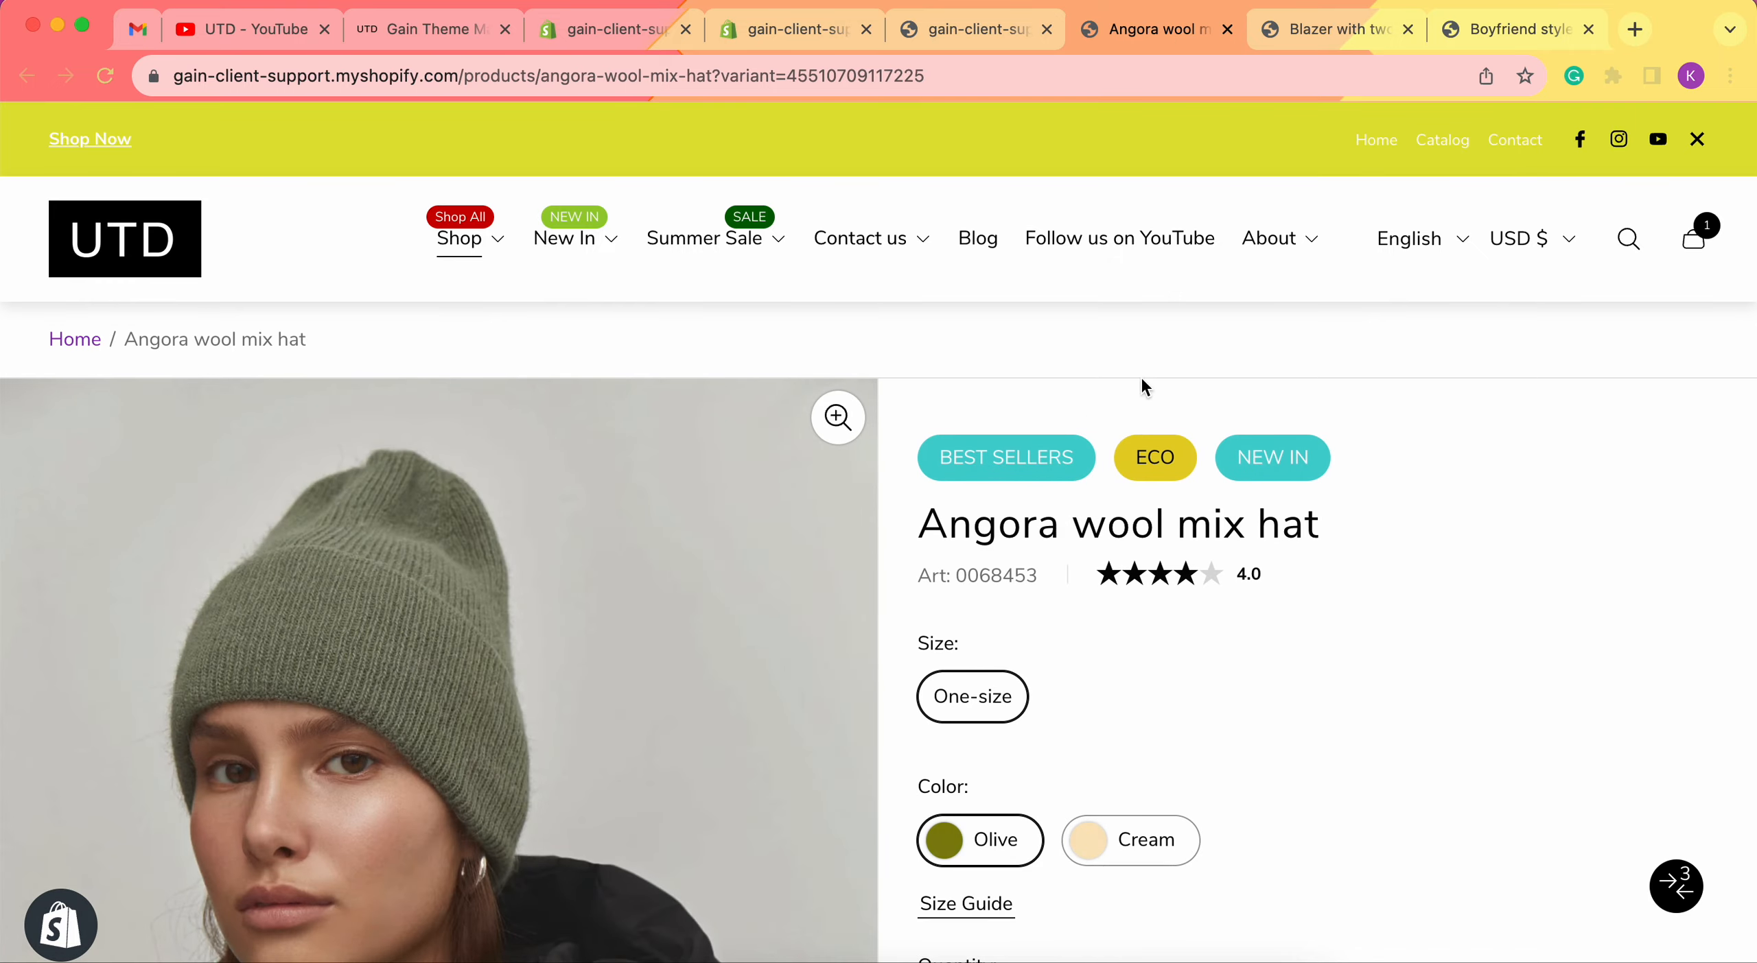
scroll(639, 627, down, 15)
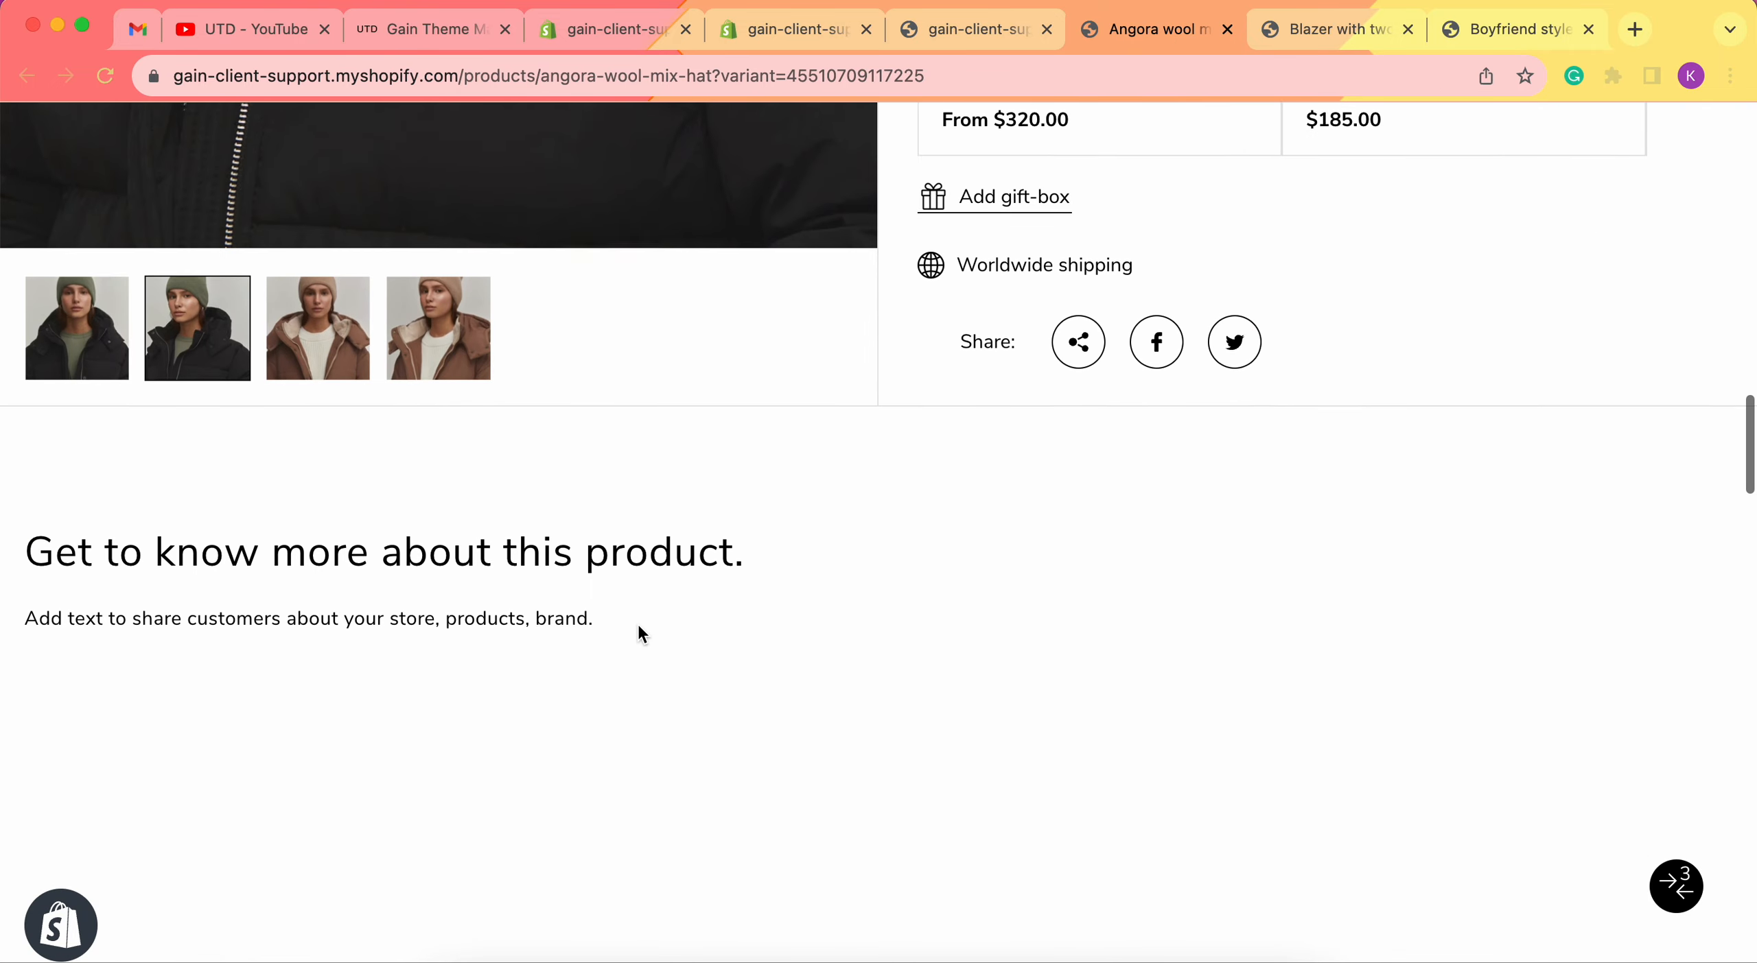
scroll(637, 622, down, 6)
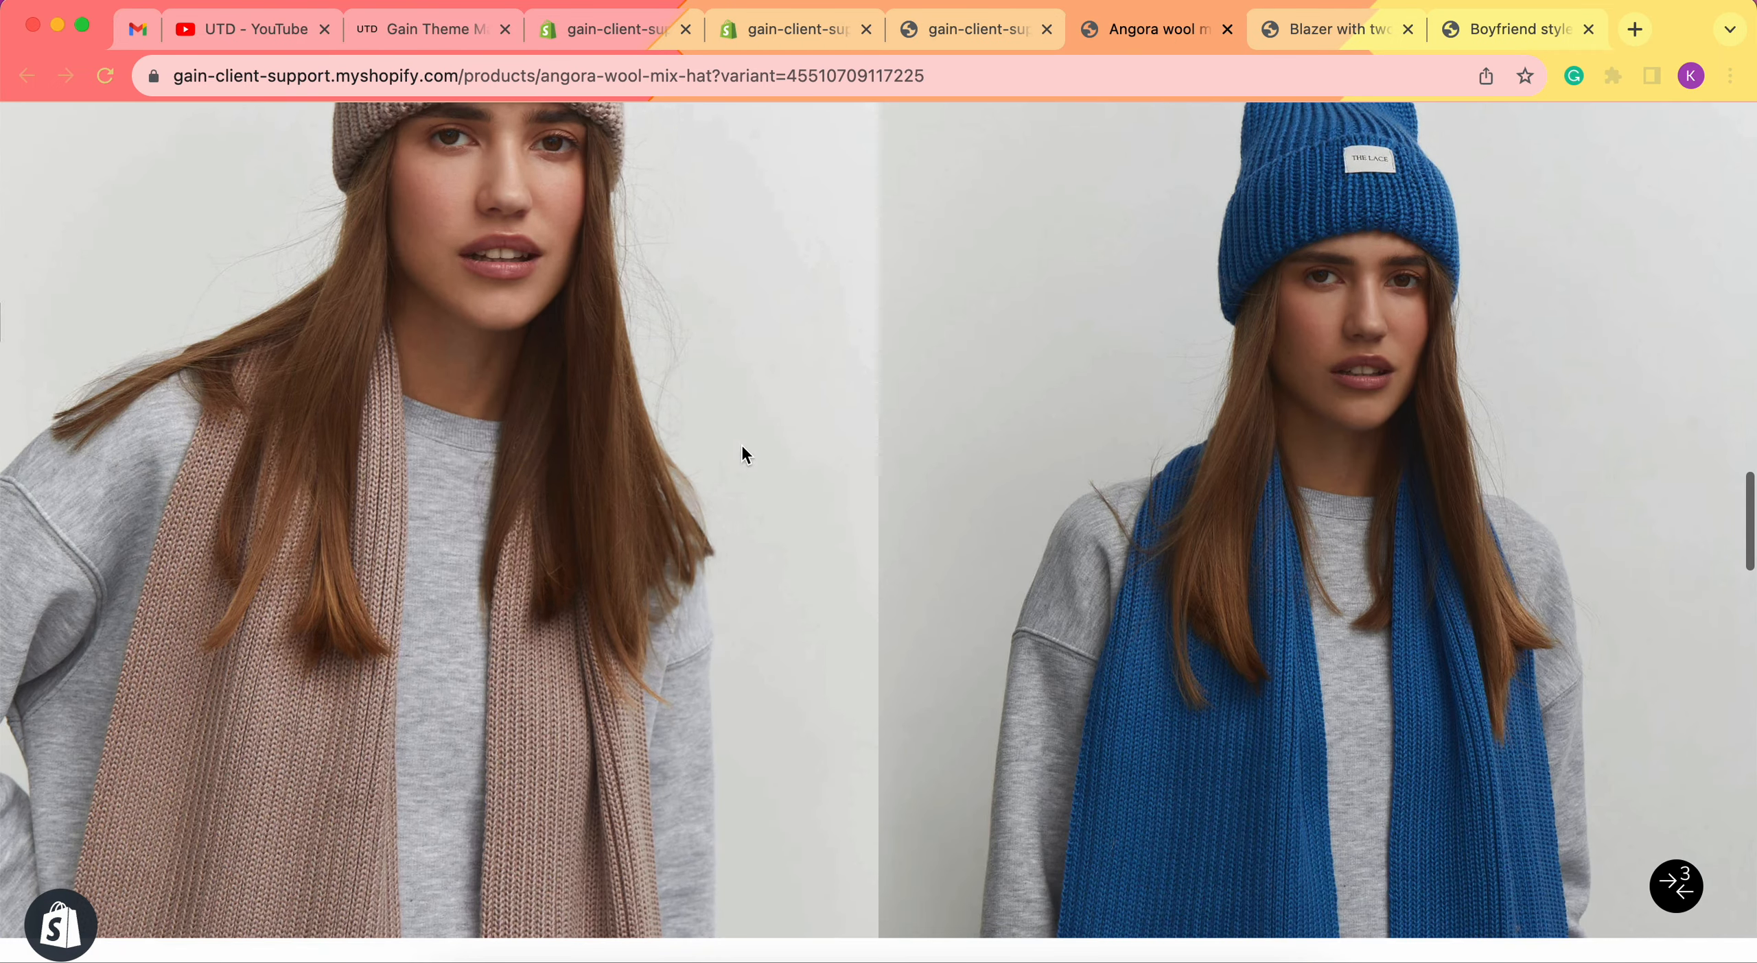
click(758, 15)
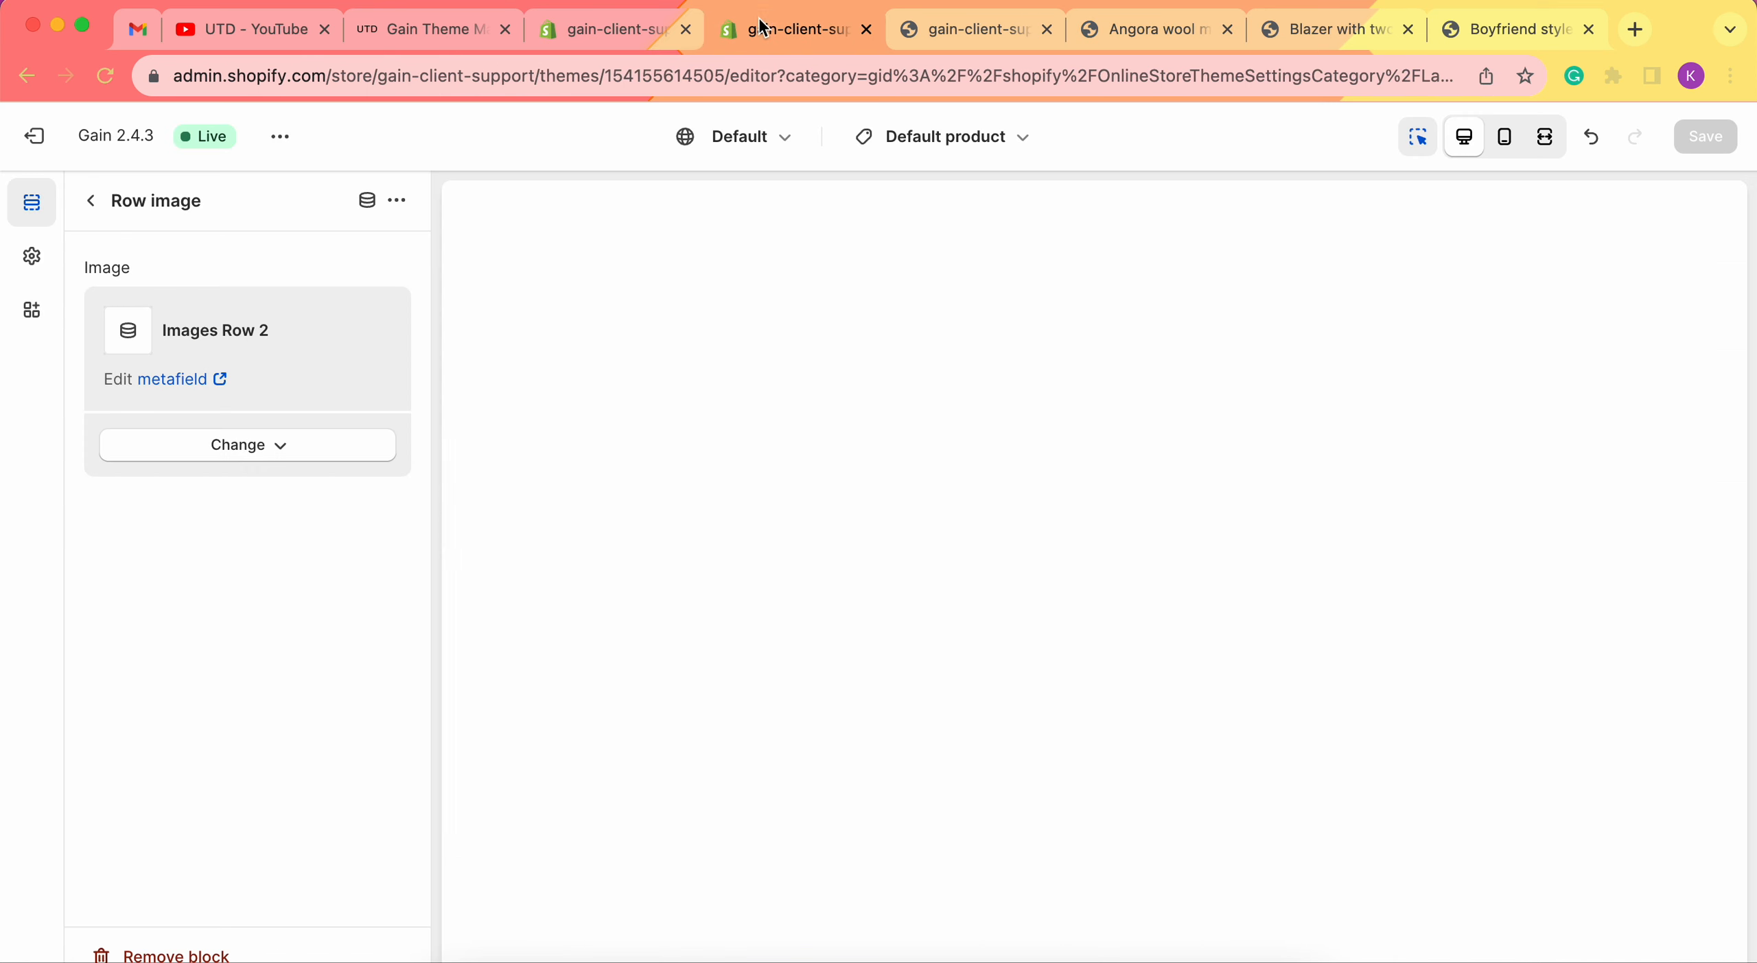
click(615, 25)
click(549, 420)
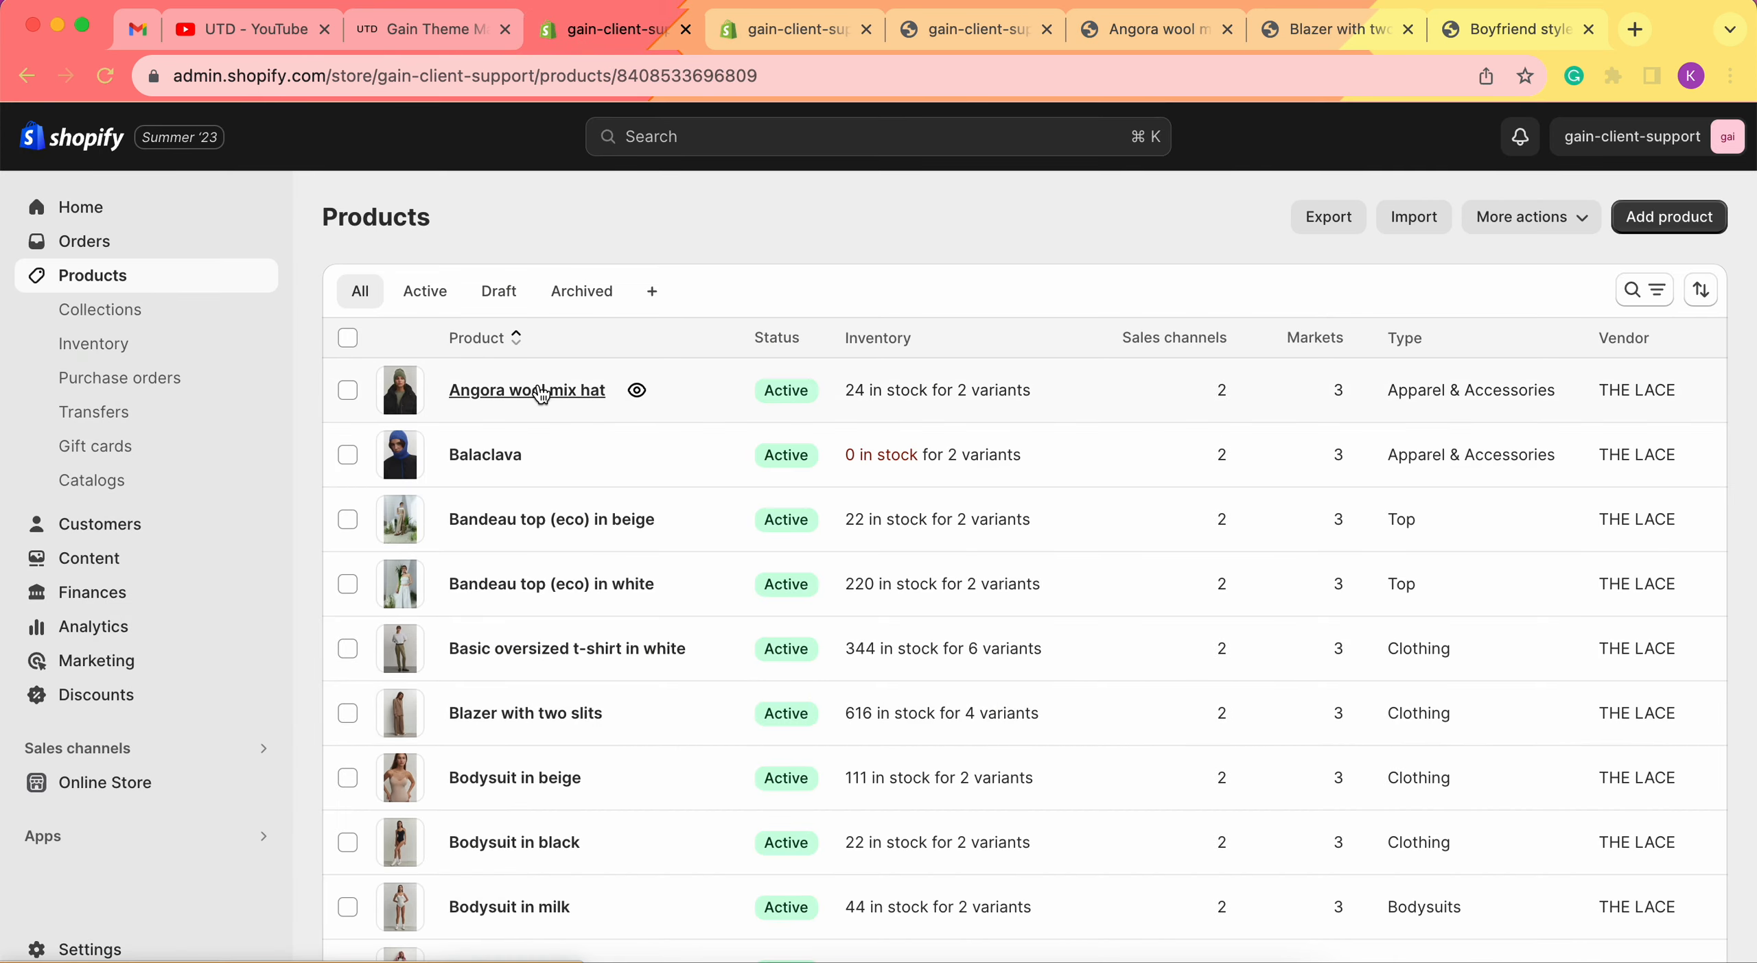
scroll(771, 606, down, 10)
scroll(772, 605, down, 10)
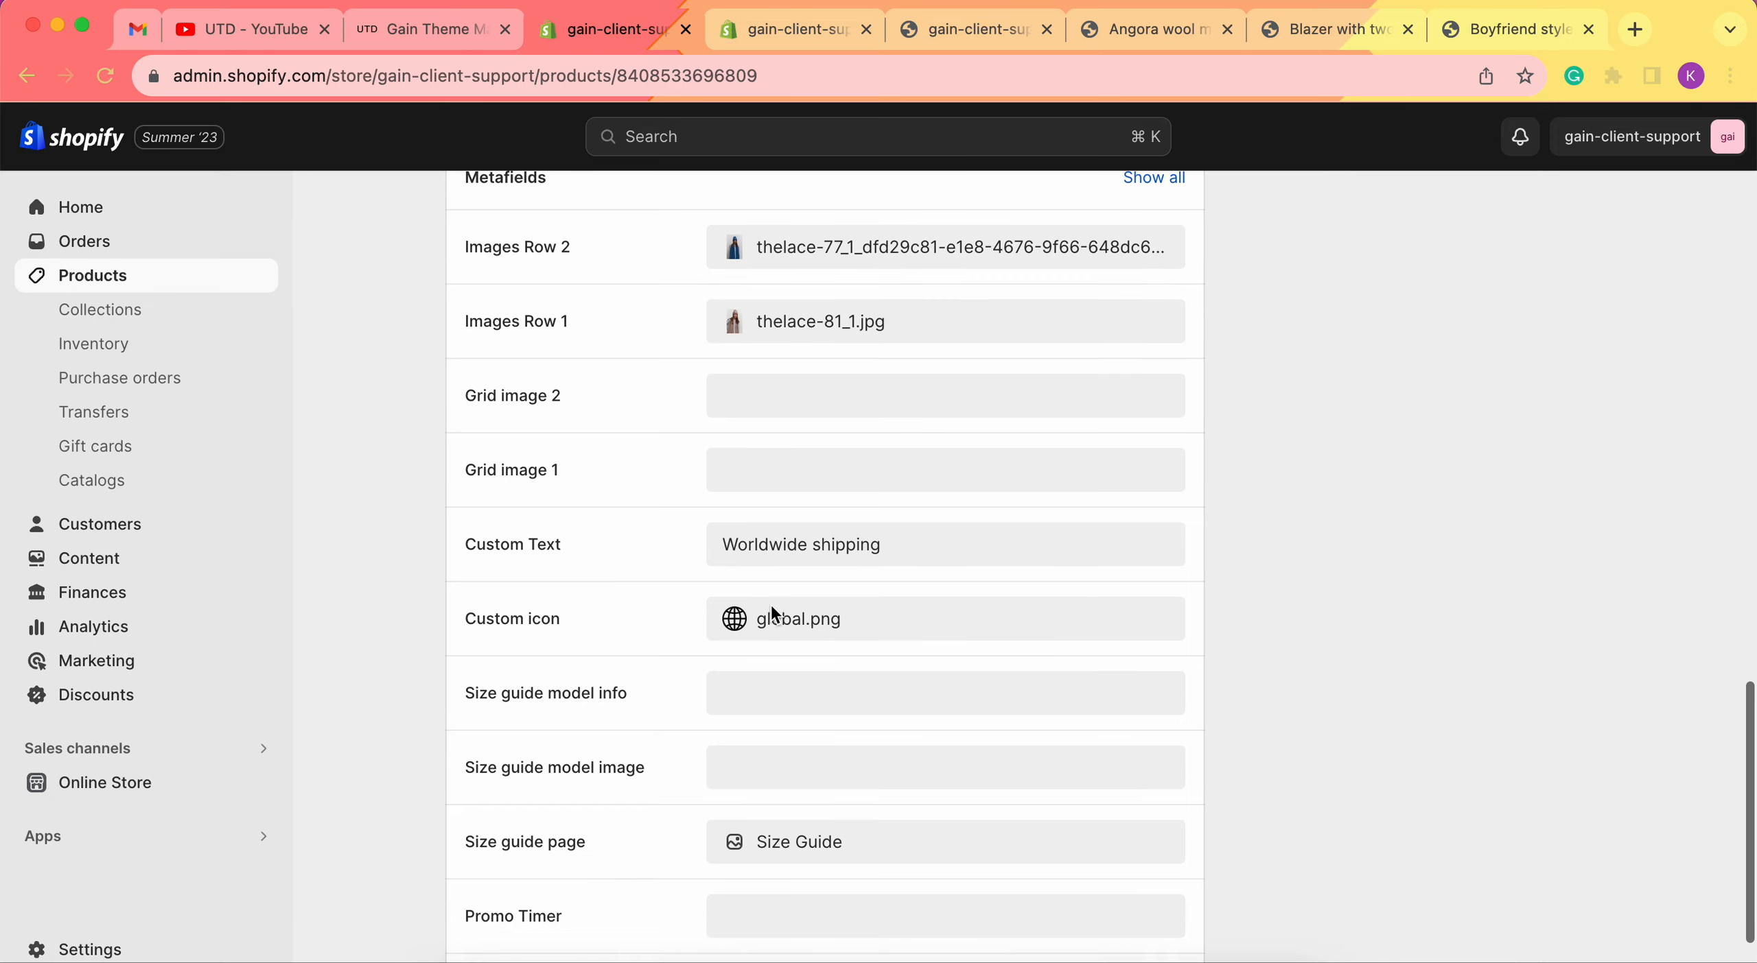
scroll(765, 412, up, 2)
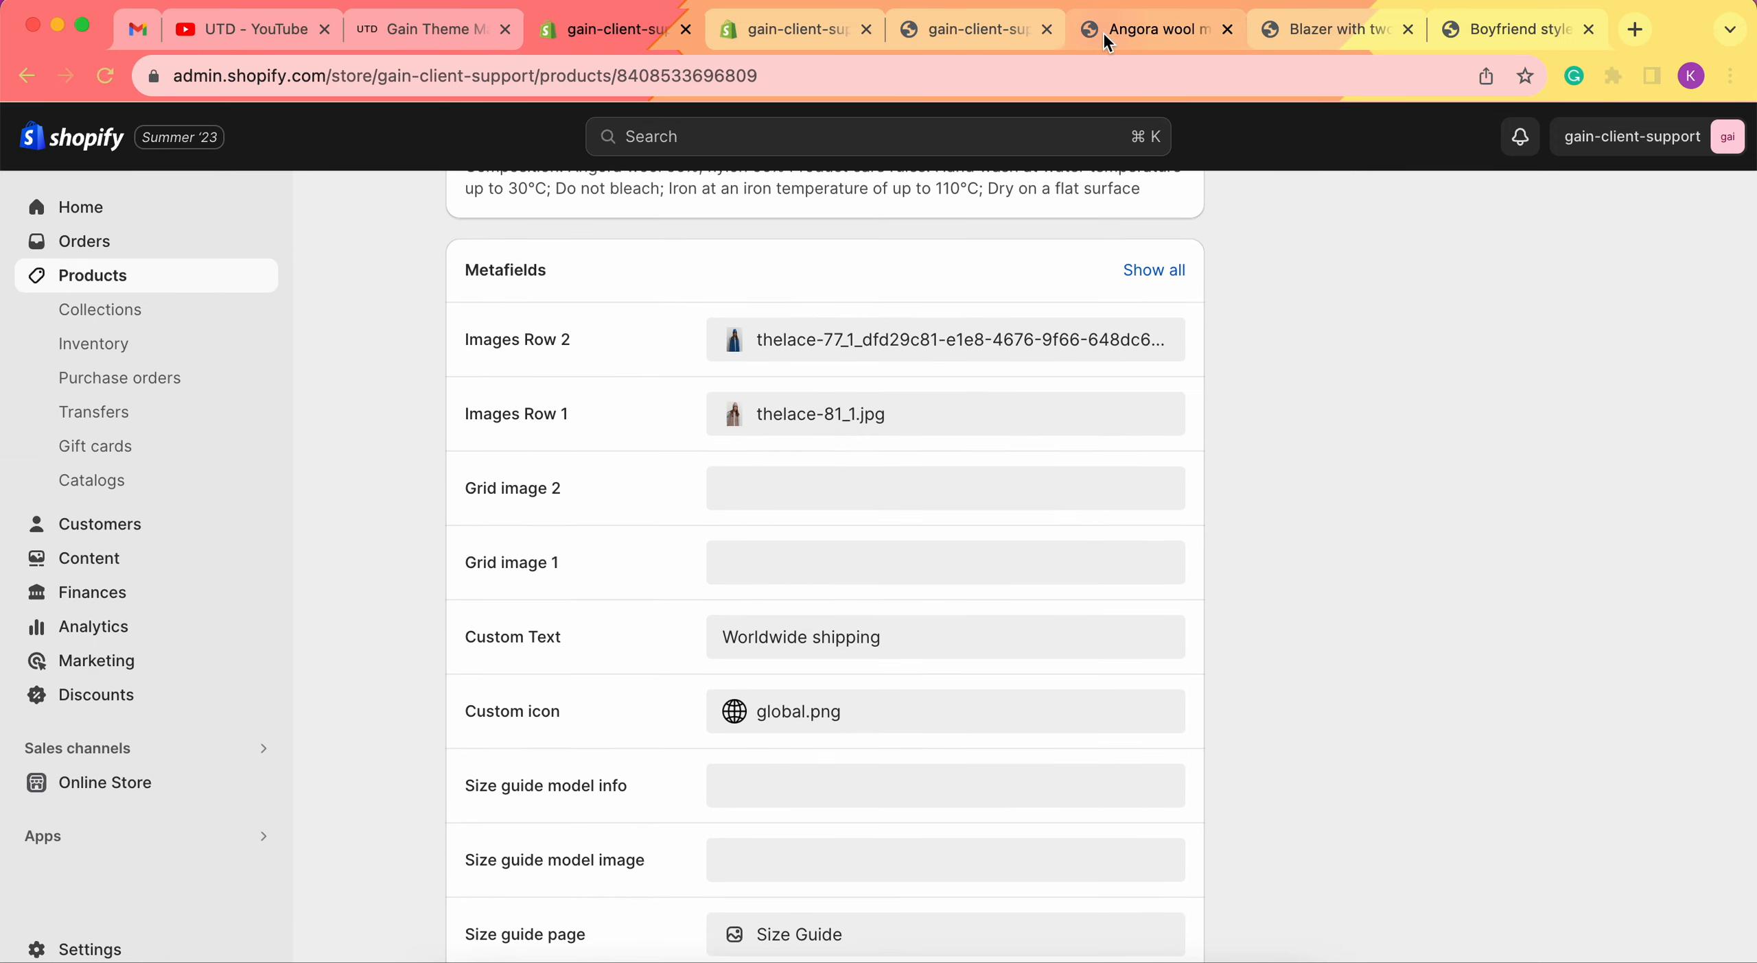
Recheck the hat page, then view the blazer page showing its own two photos.
click(1109, 30)
scroll(1098, 549, up, 5)
scroll(1076, 601, down, 5)
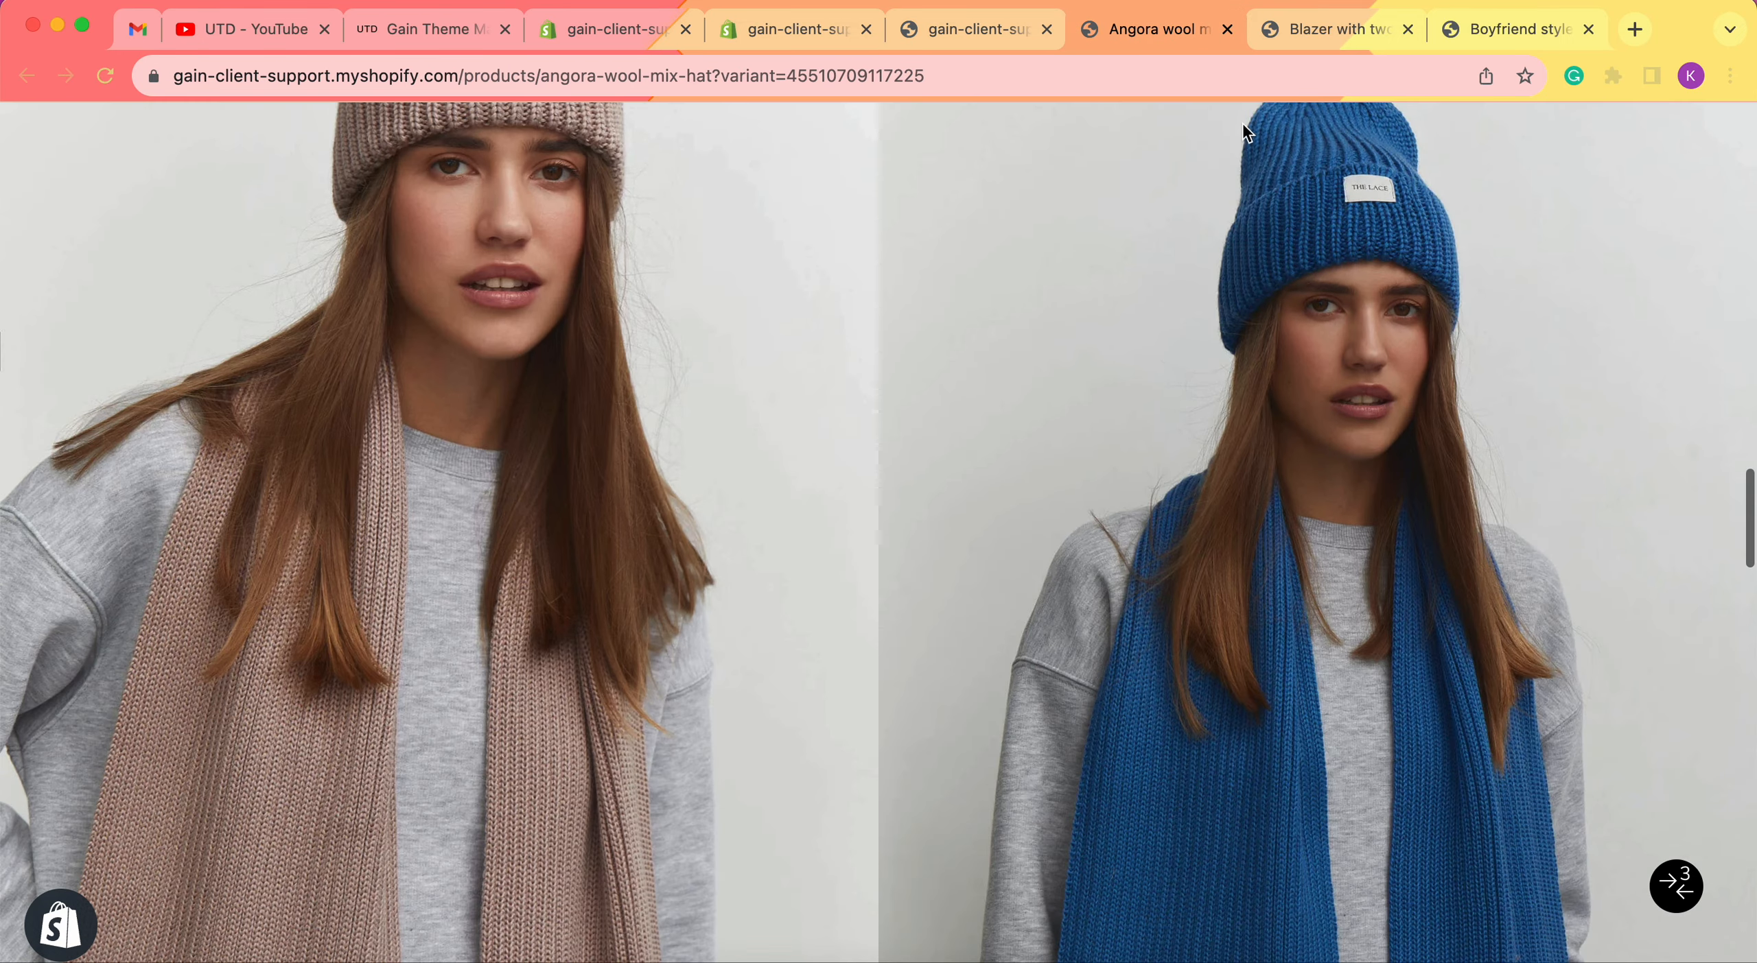
click(1342, 29)
scroll(693, 700, down, 15)
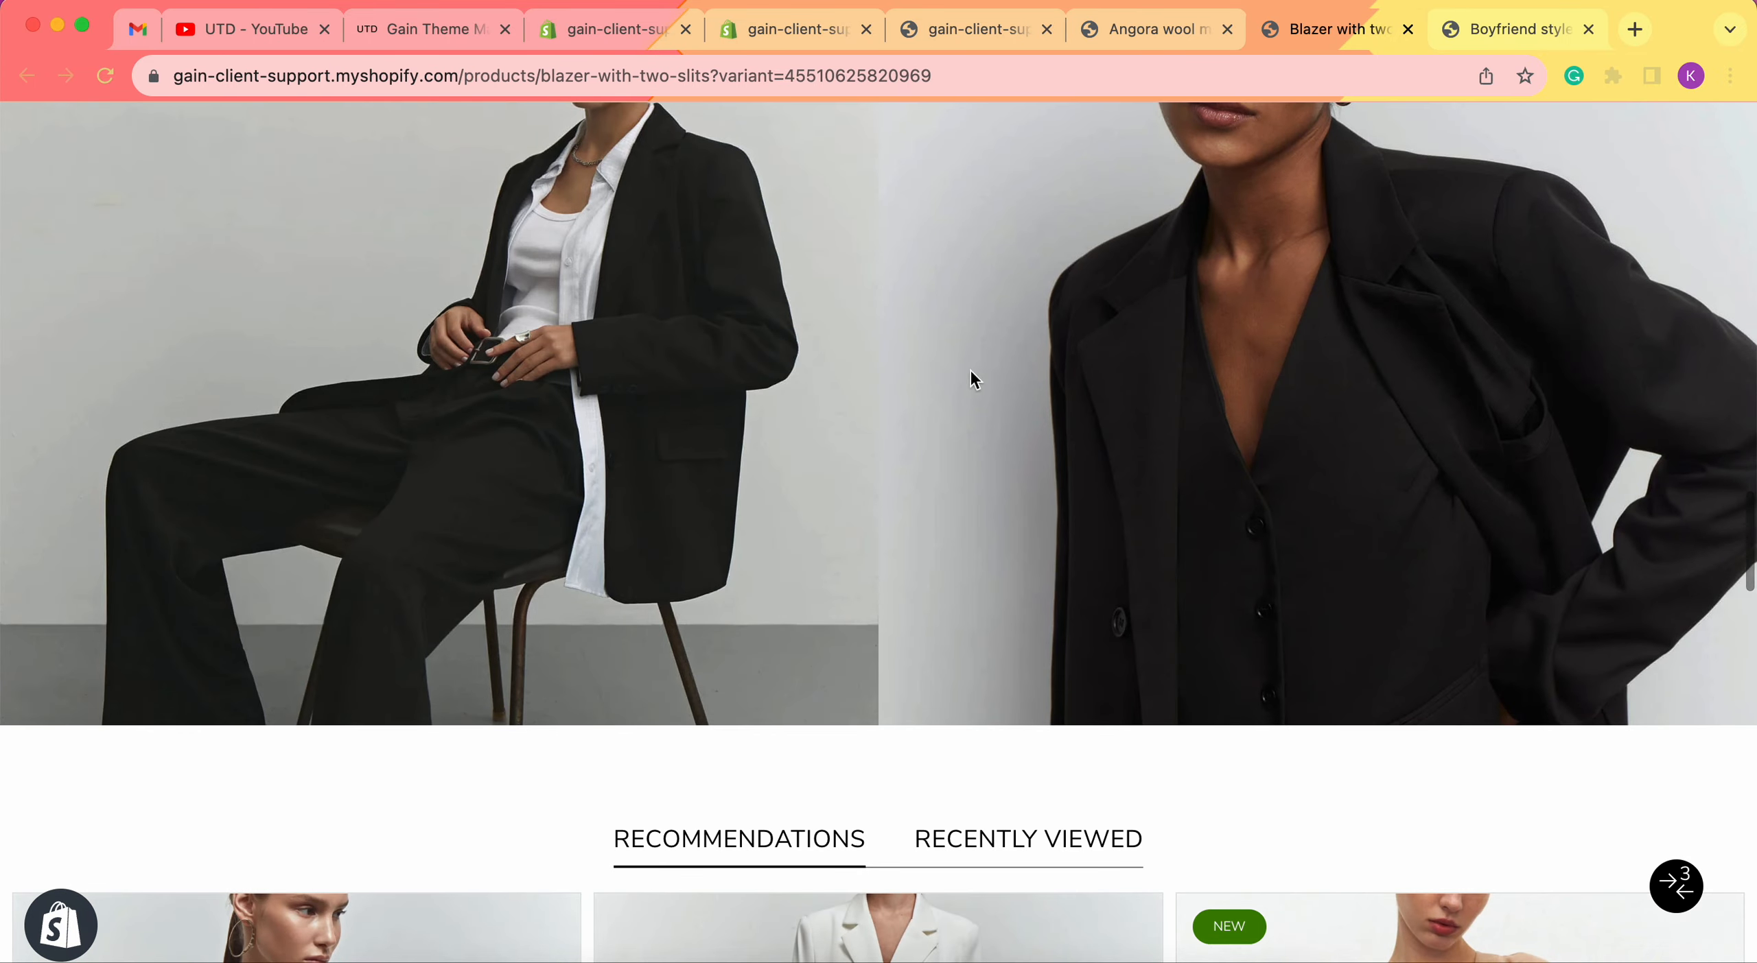
Scroll the Boyfriend style puffer jacket page to confirm it has no Images row.
scroll(1016, 391, up, 3)
click(1586, 9)
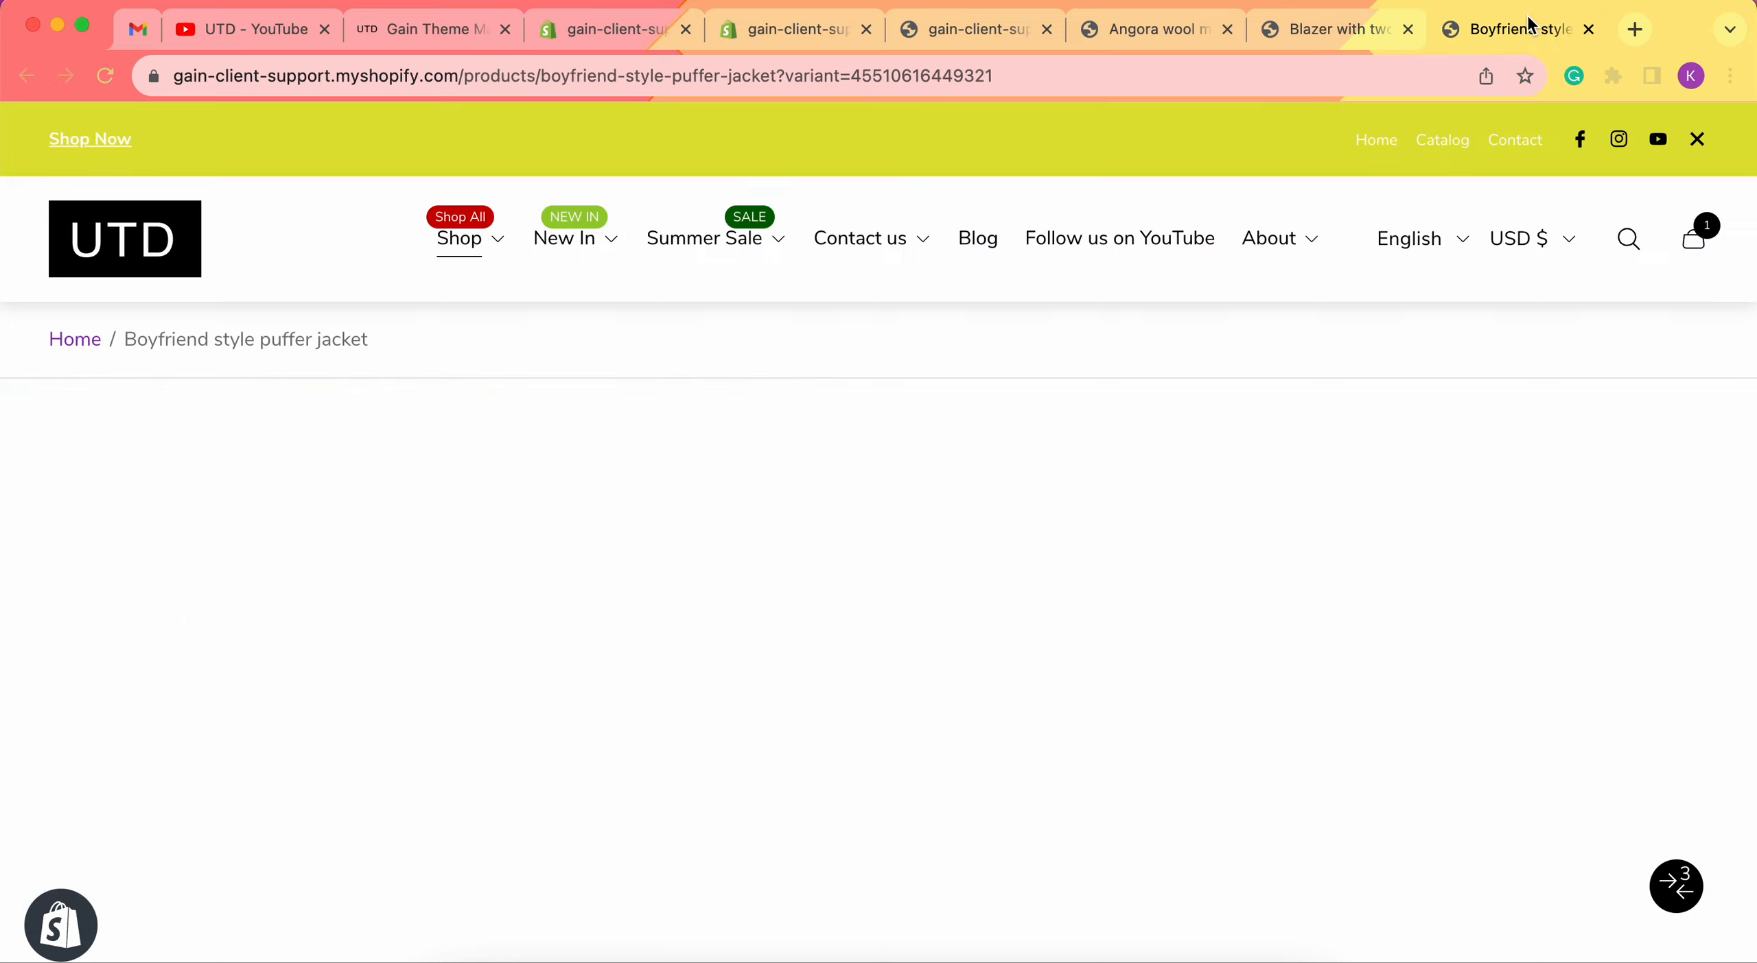
scroll(812, 337, down, 3)
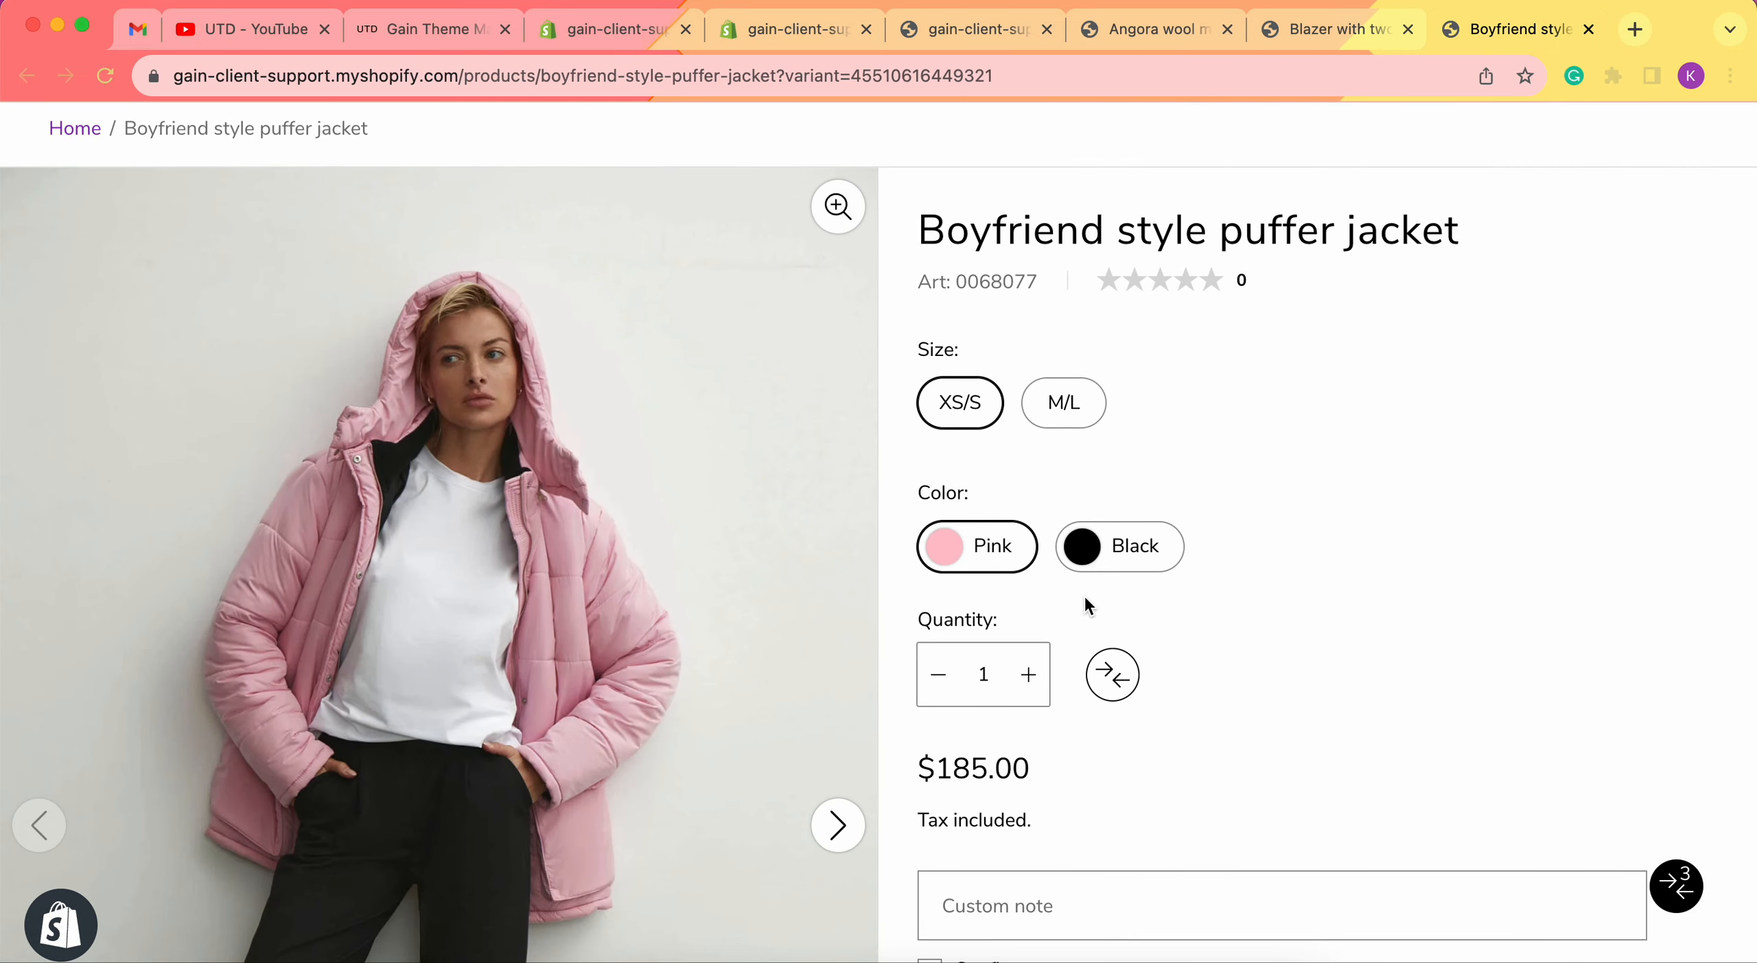
scroll(1340, 513, down, 15)
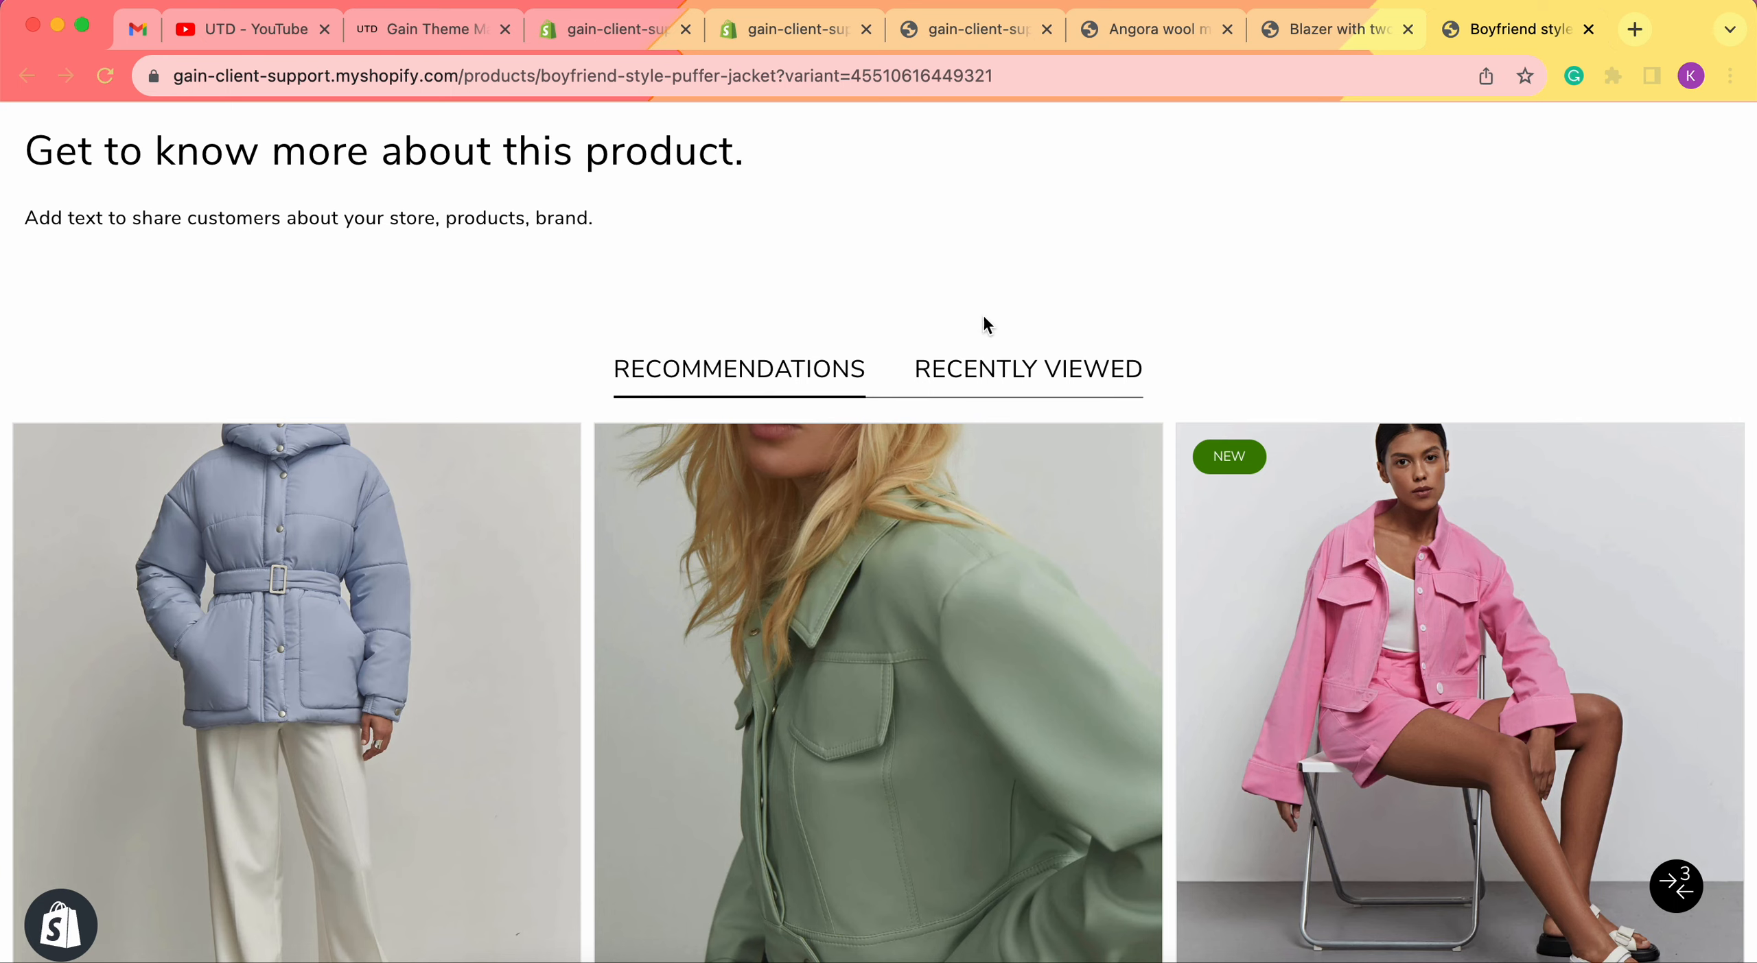
scroll(1114, 292, down, 10)
scroll(1115, 292, up, 15)
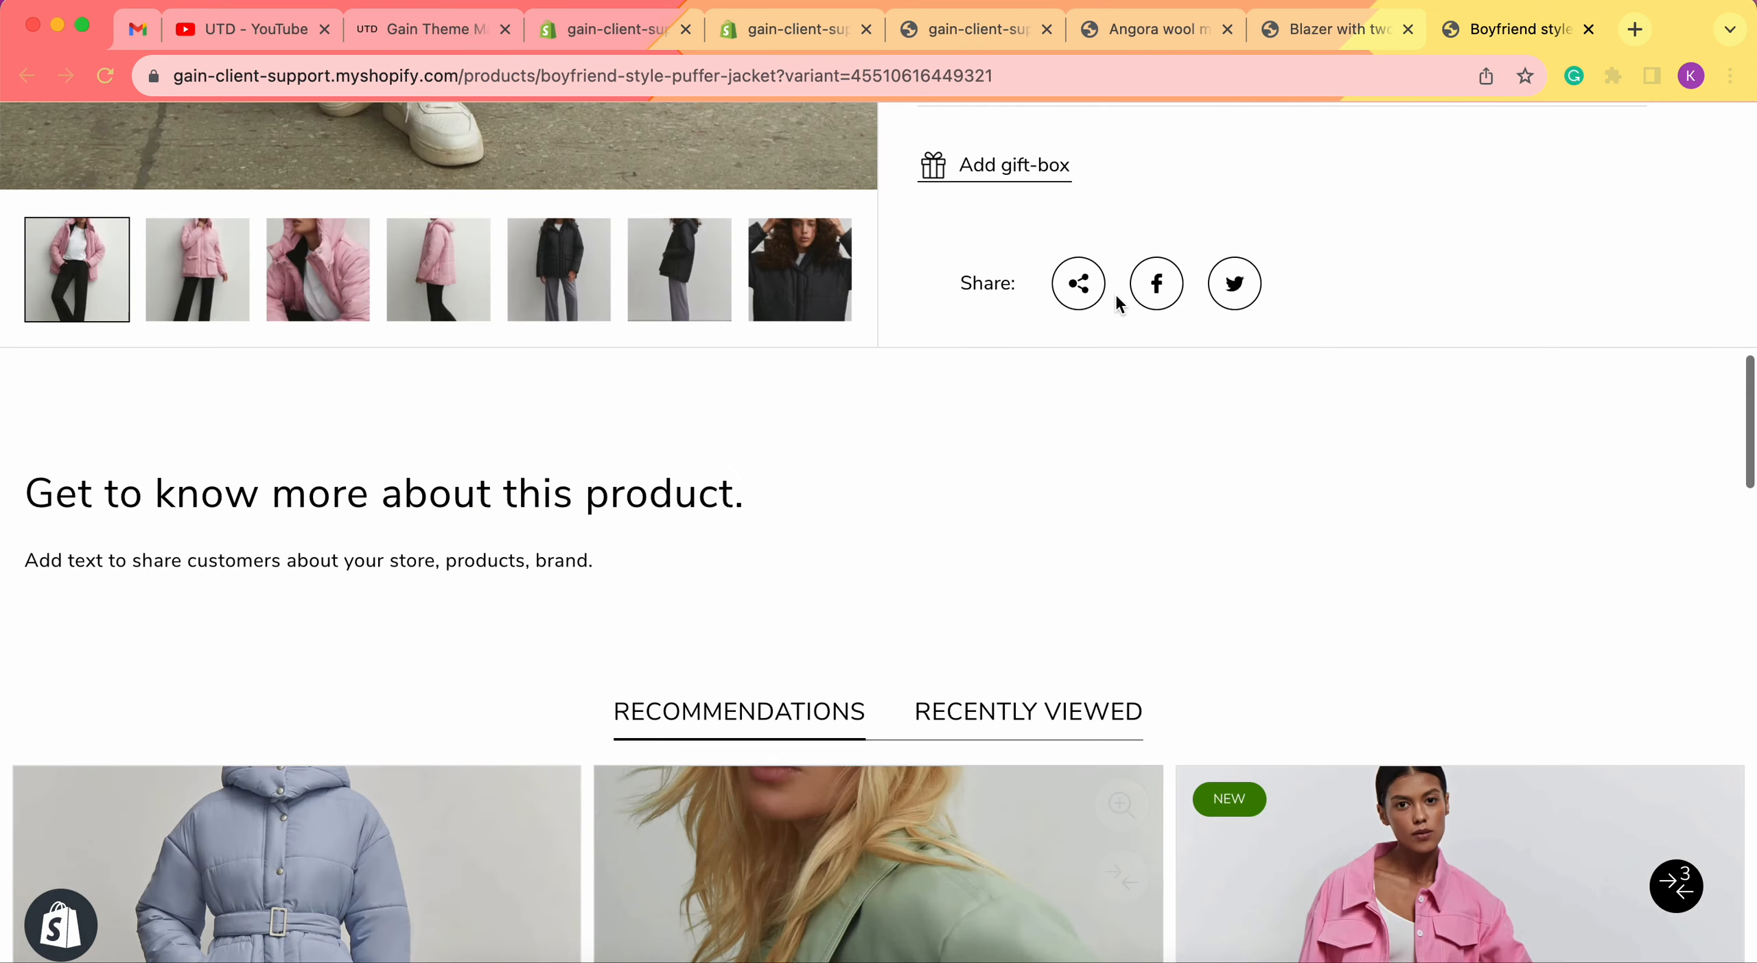
Compare with the blazer page's Images row, then recheck the puffer jacket page.
click(1328, 29)
scroll(1194, 463, up, 5)
scroll(697, 713, down, 3)
scroll(1157, 737, down, 2)
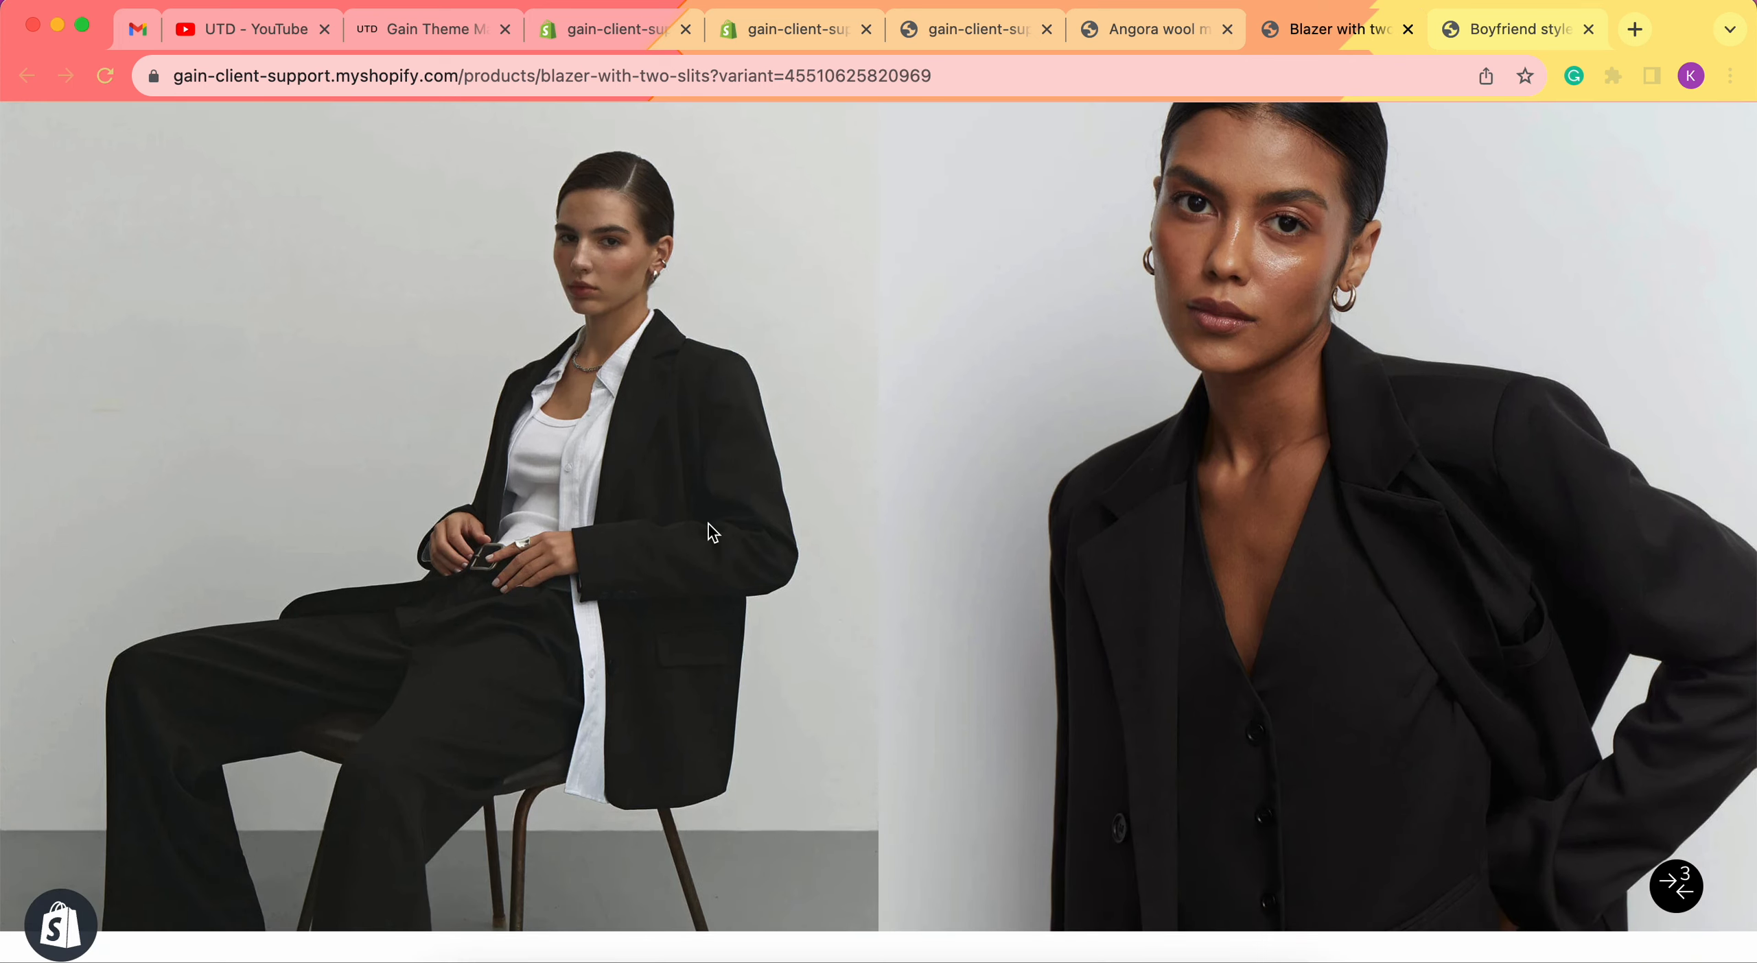
click(1441, 41)
scroll(952, 455, down, 1)
scroll(953, 455, up, 10)
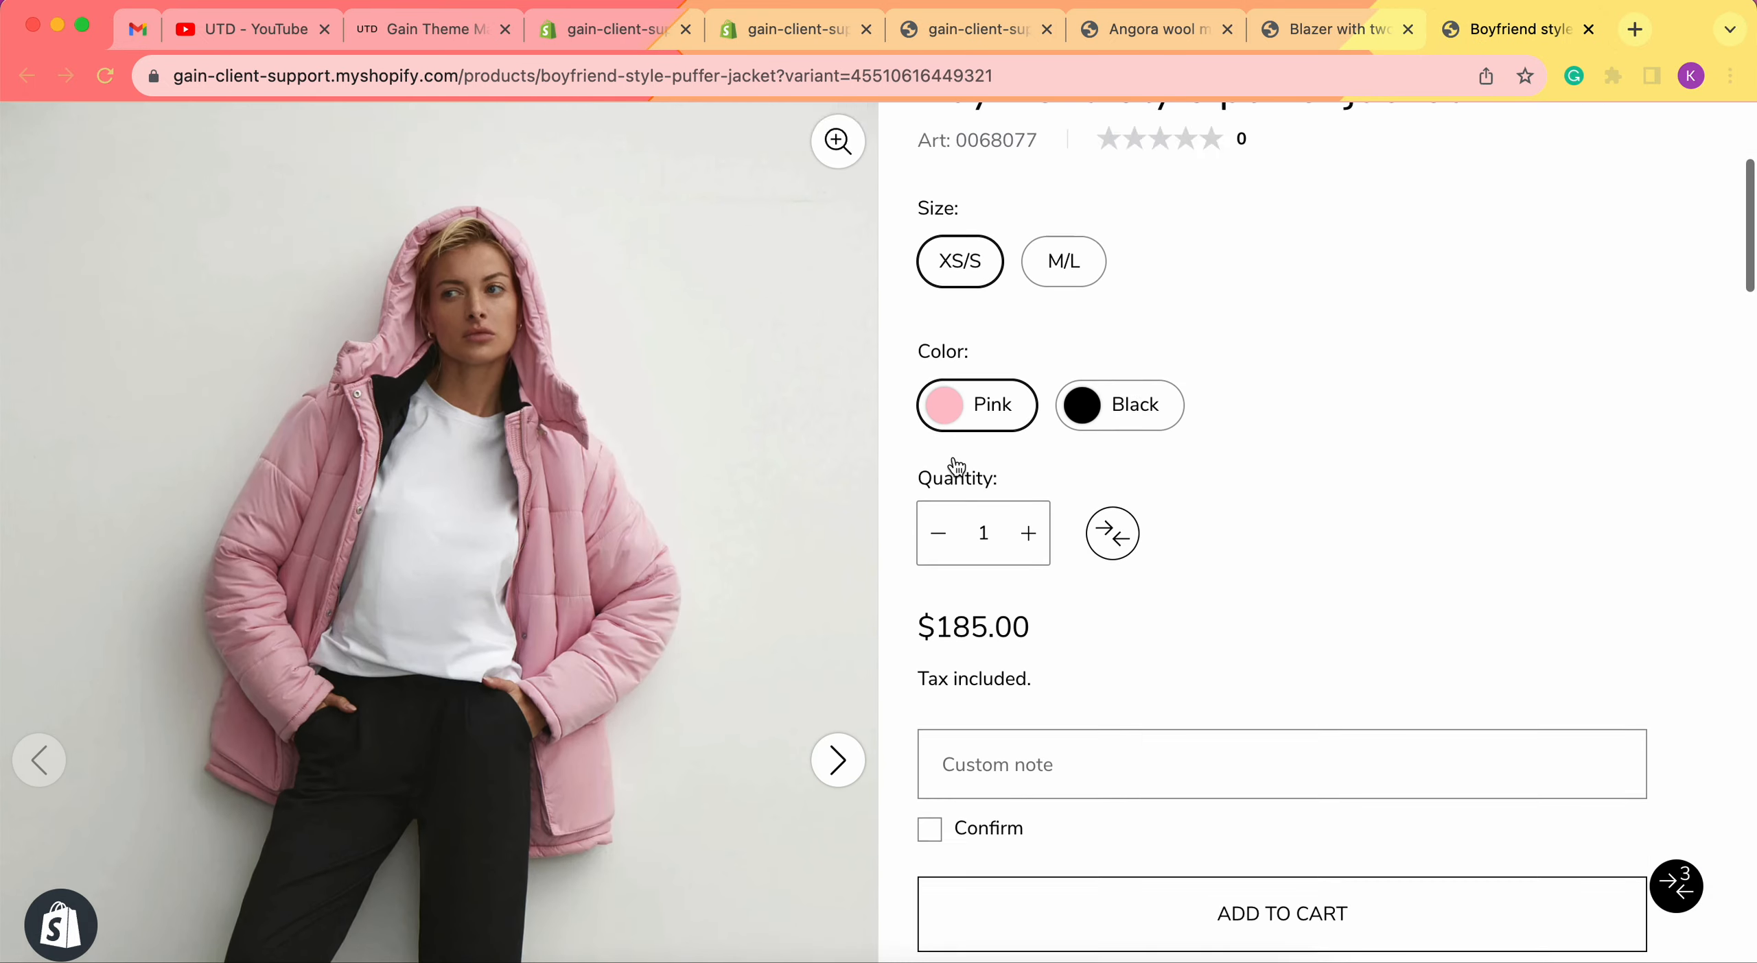
scroll(955, 466, up, 3)
scroll(298, 863, down, 15)
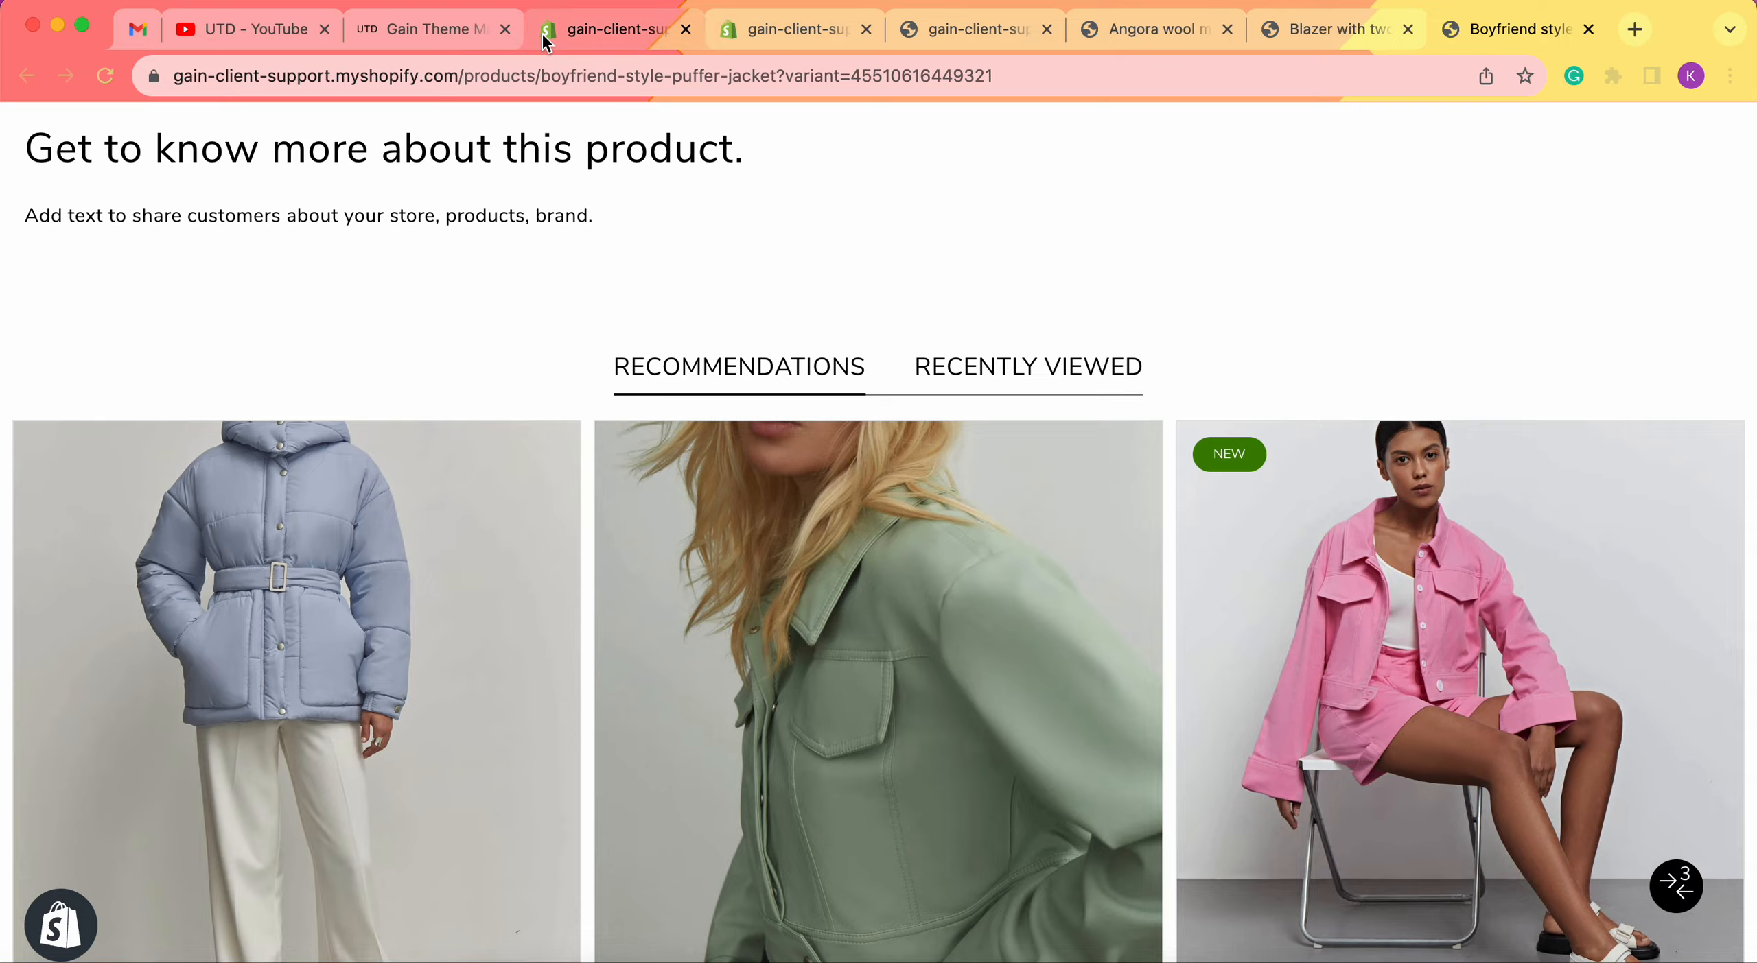
Search products for 'boy', open Boyfriend style puffer jacket, then return to the theme editor.
click(603, 29)
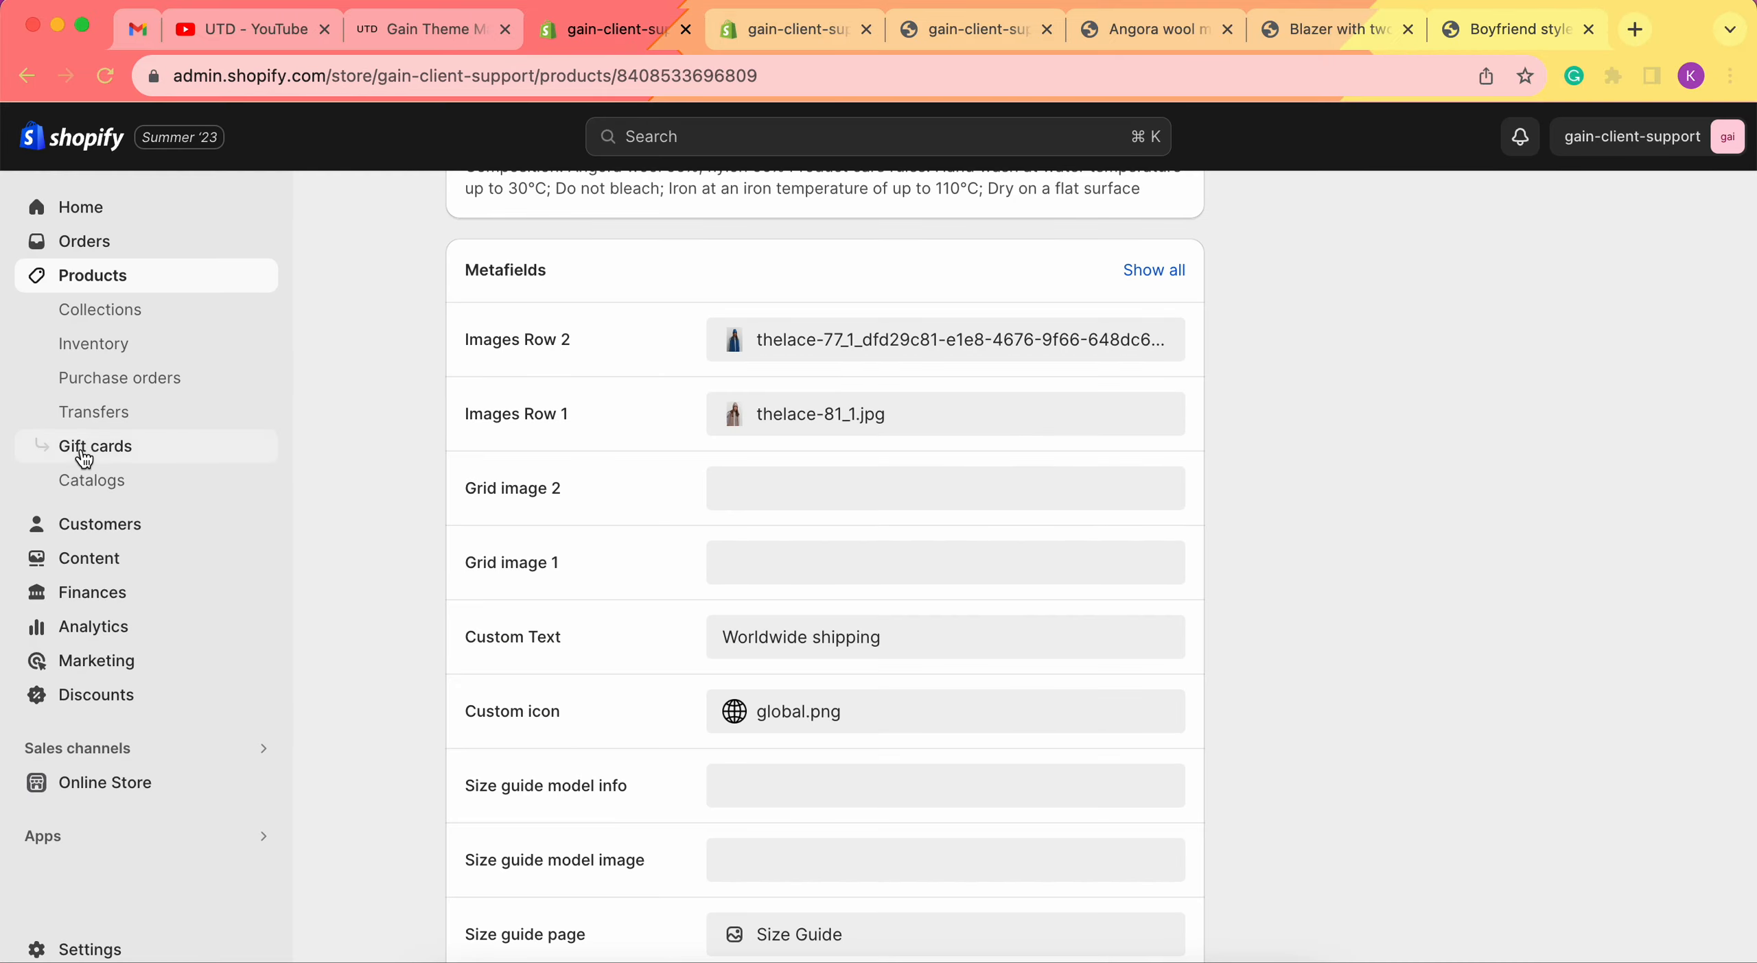
click(130, 278)
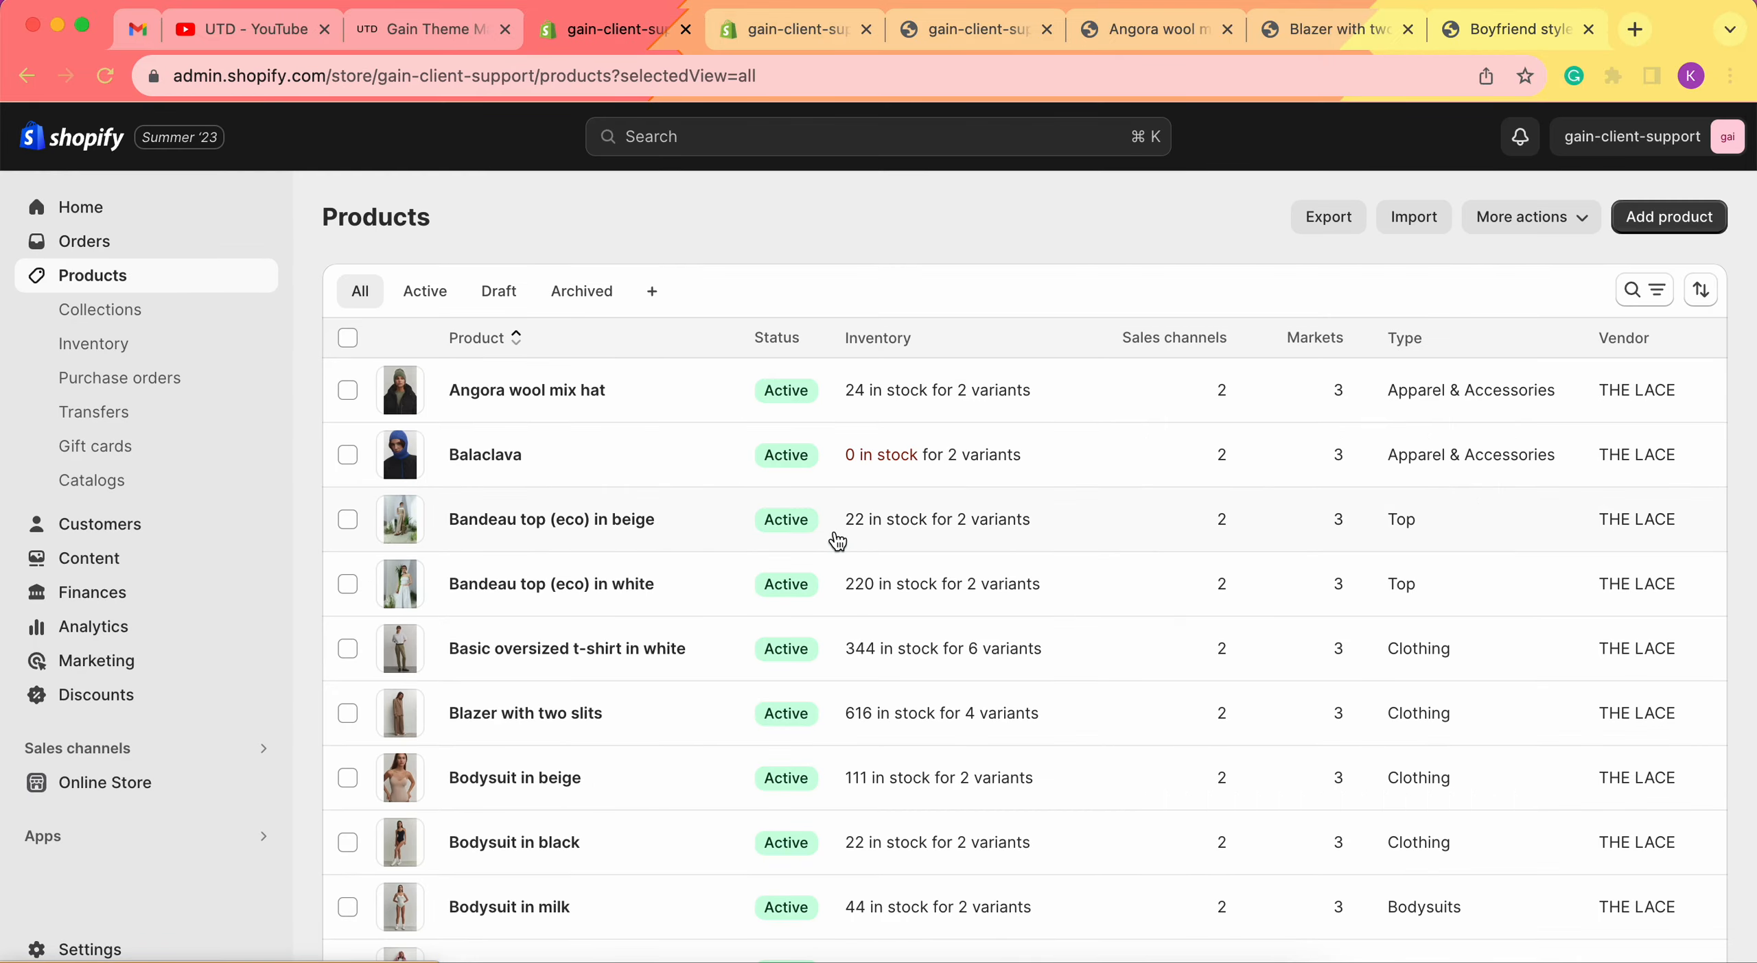
scroll(838, 542, down, 10)
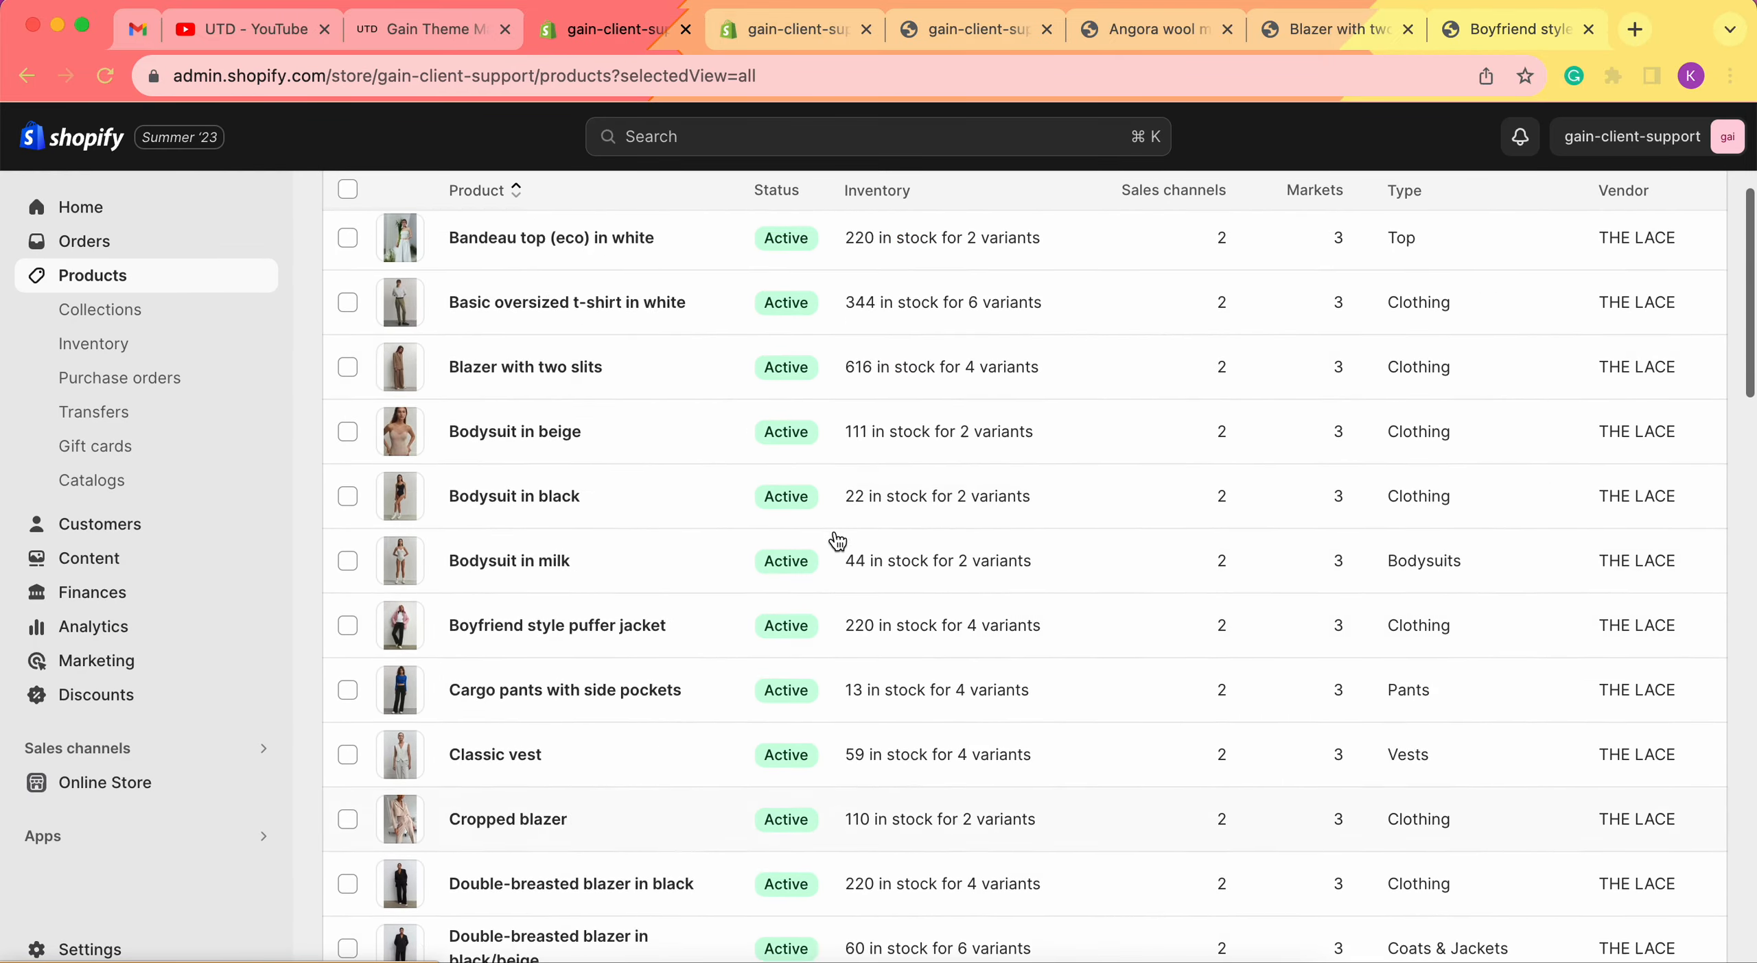
scroll(837, 542, up, 10)
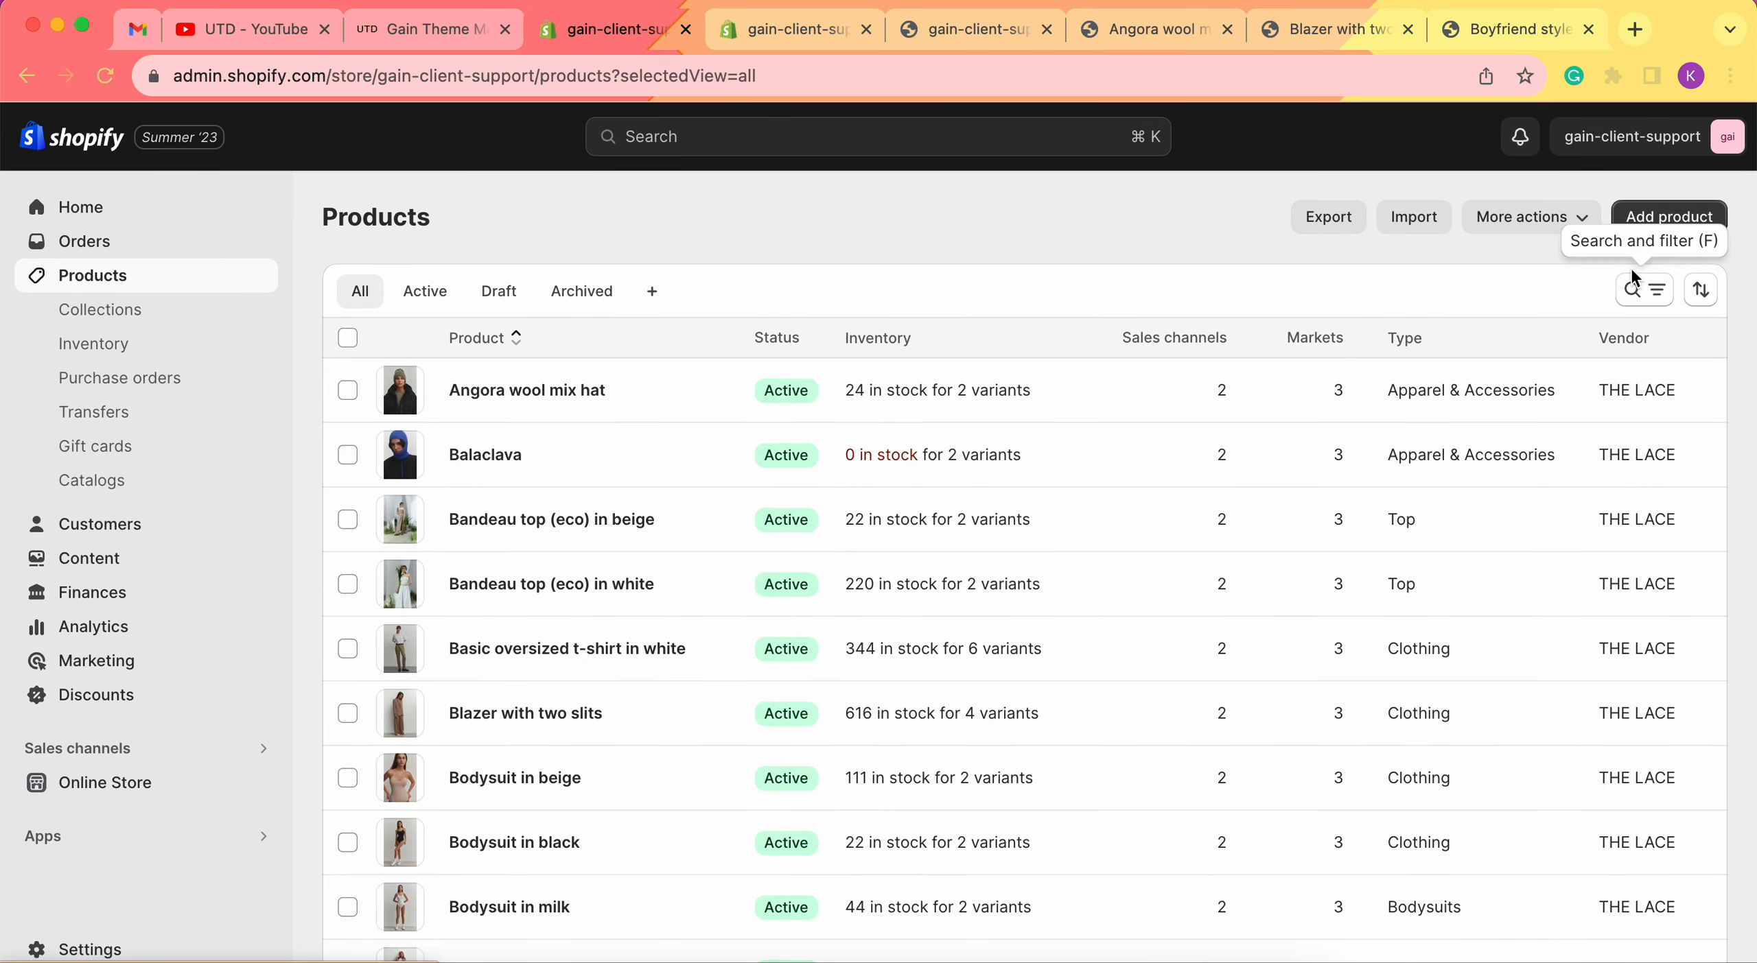
click(1632, 295)
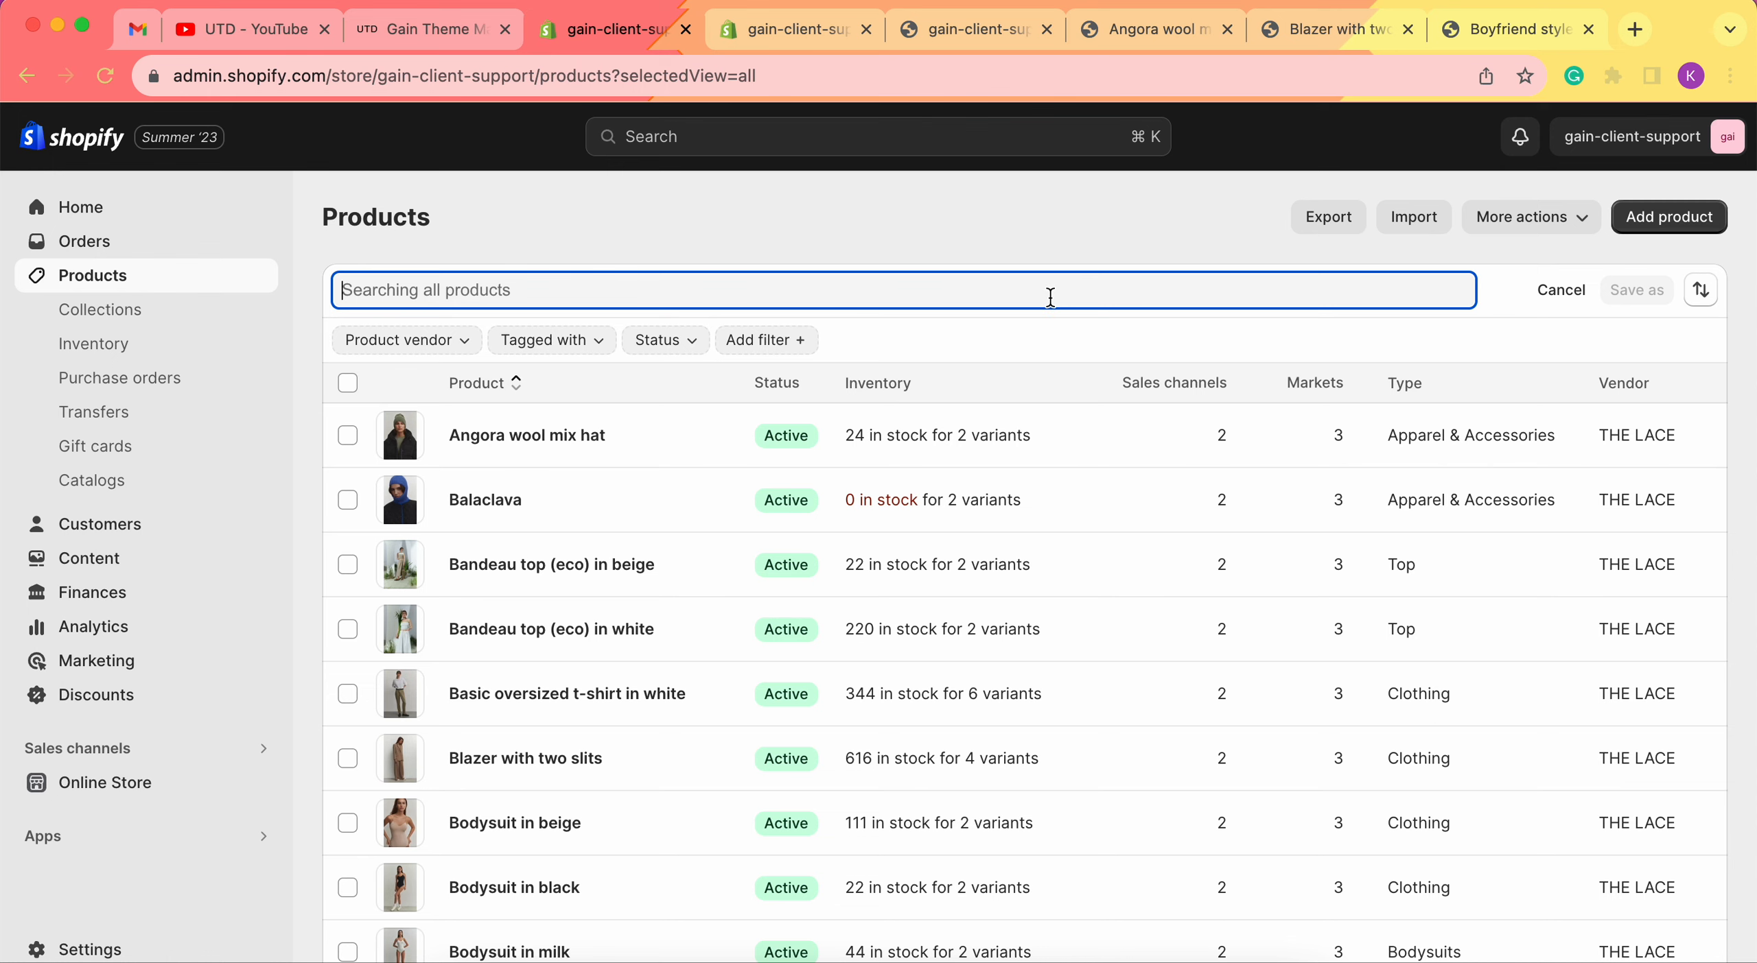
text(boy)
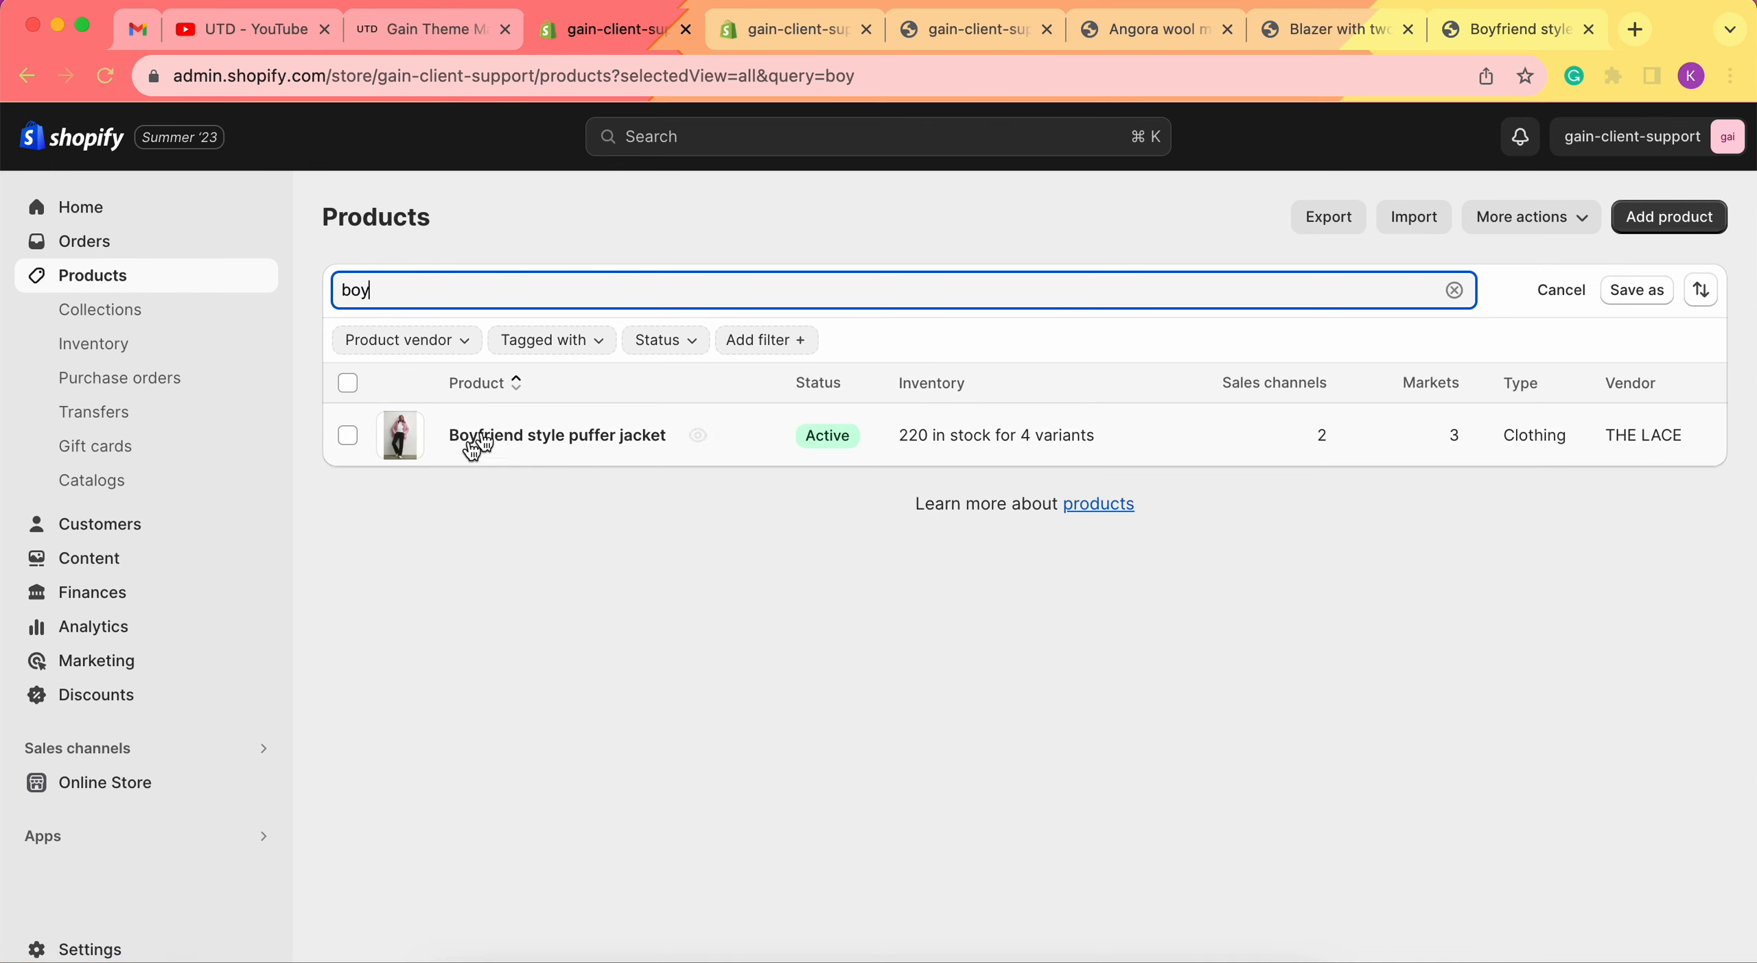
click(545, 440)
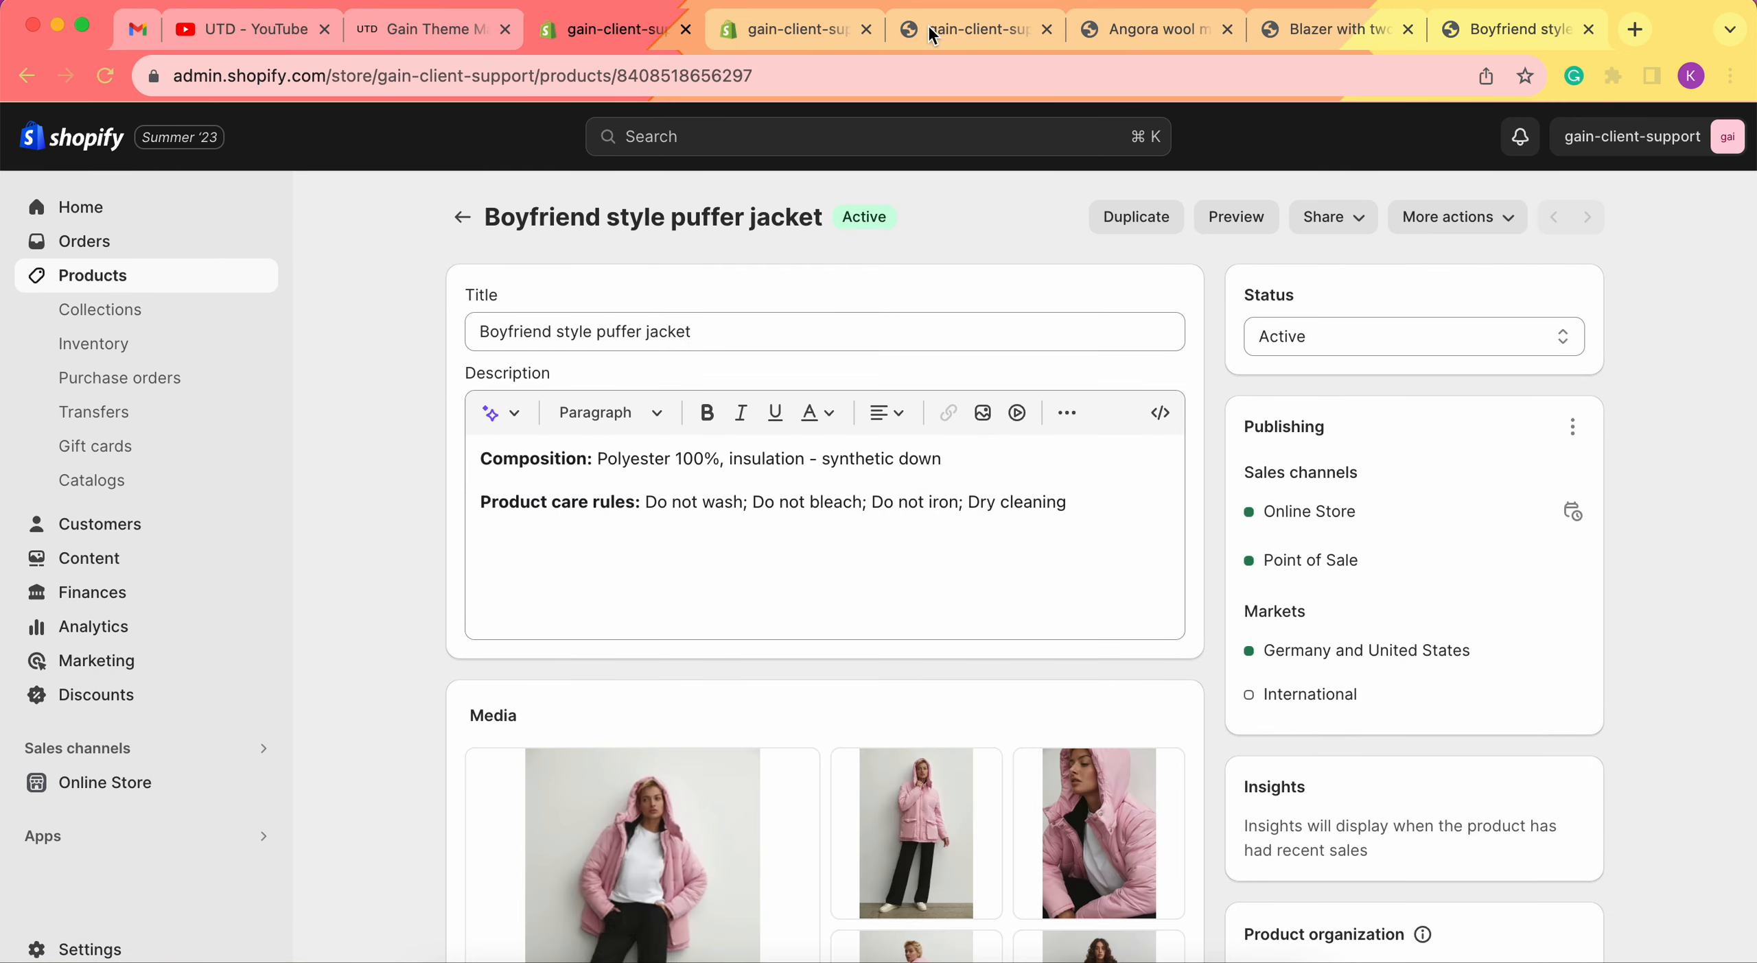
click(922, 34)
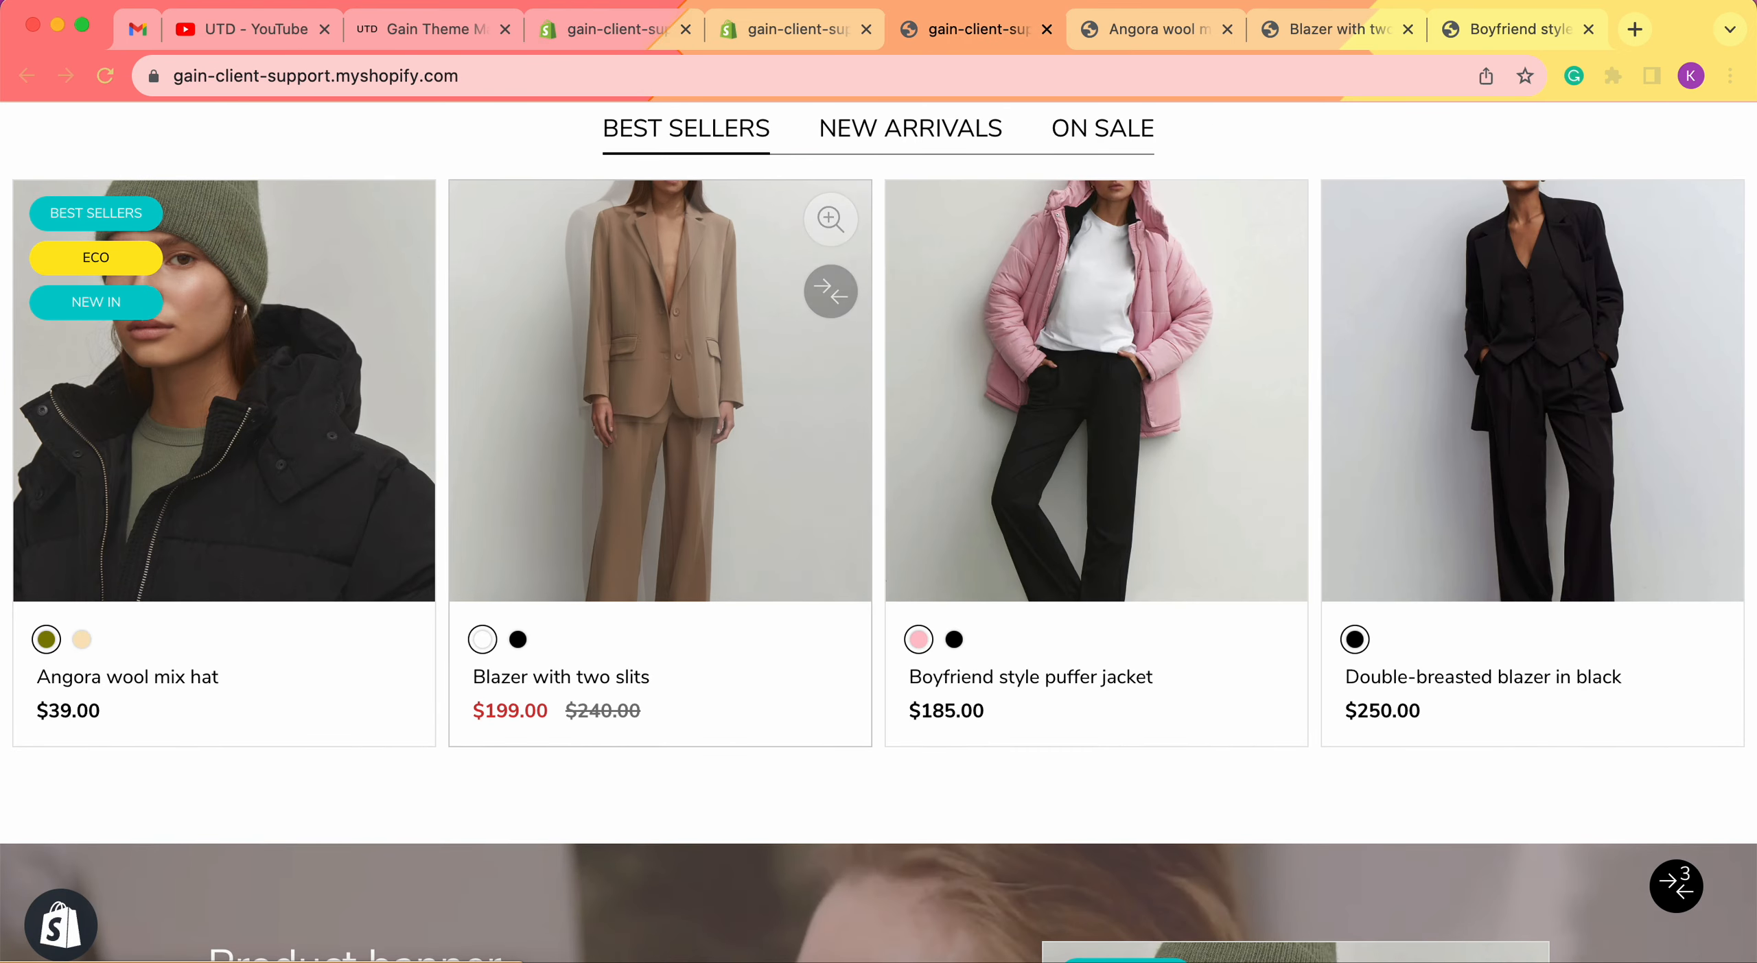
click(835, 27)
Return to the Default product template and inspect the first Row image block in the Images row.
click(80, 198)
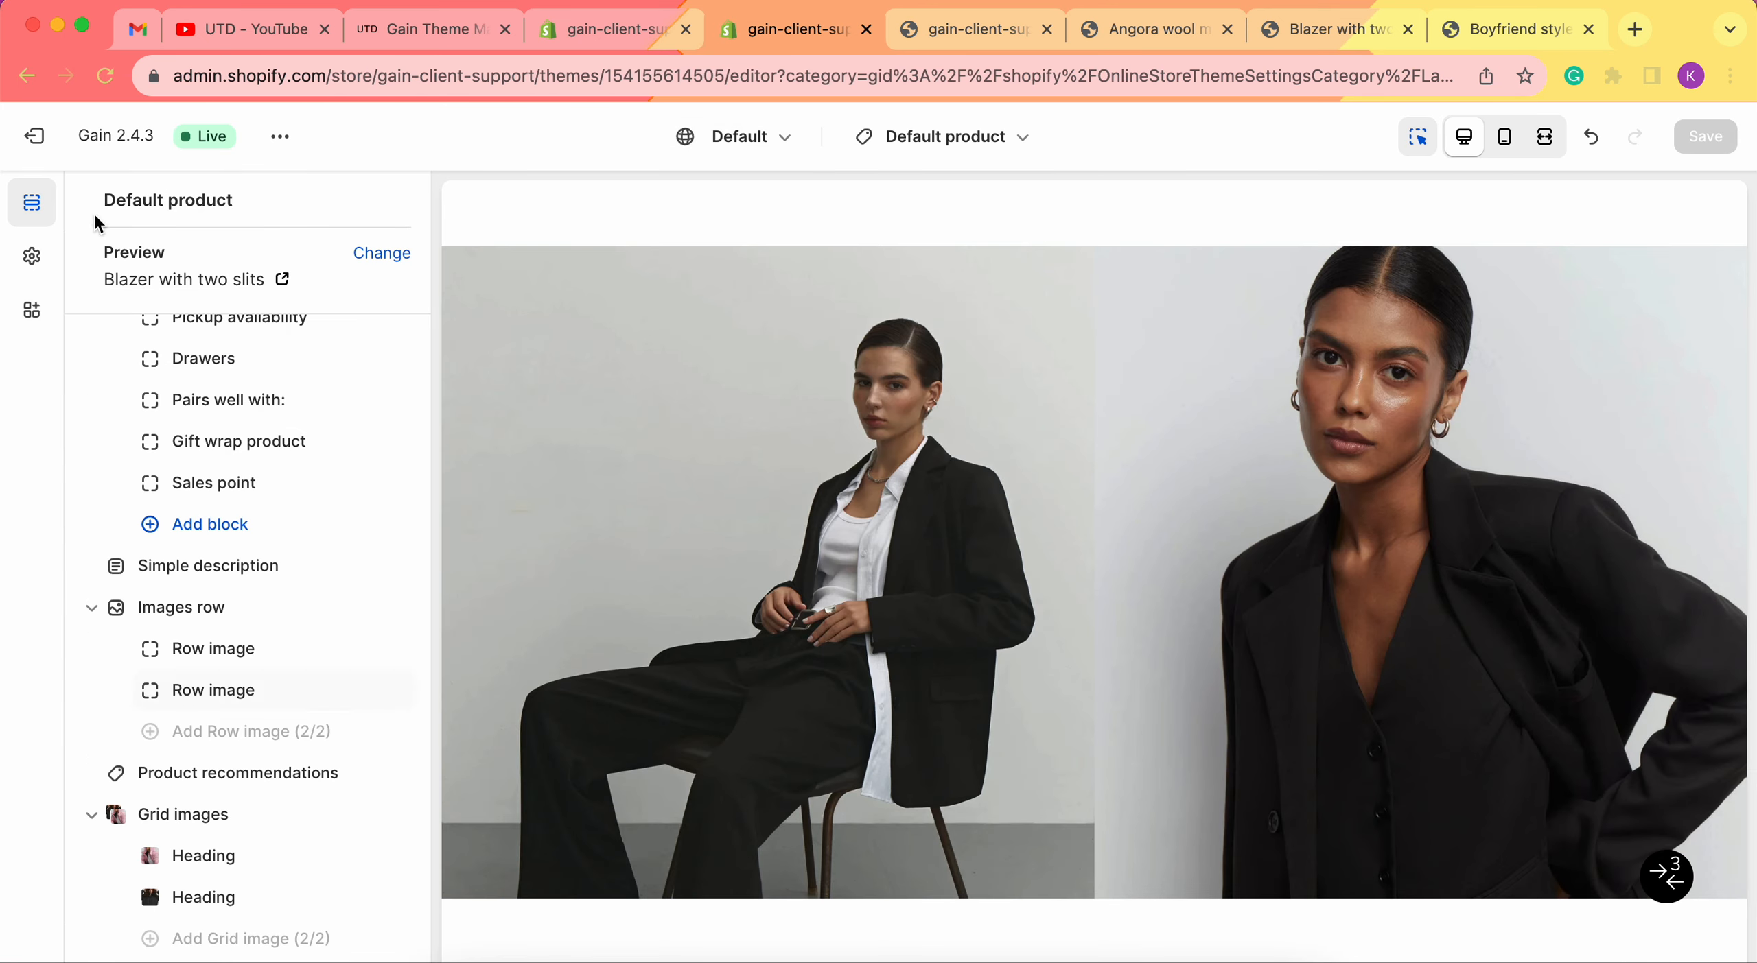
click(241, 659)
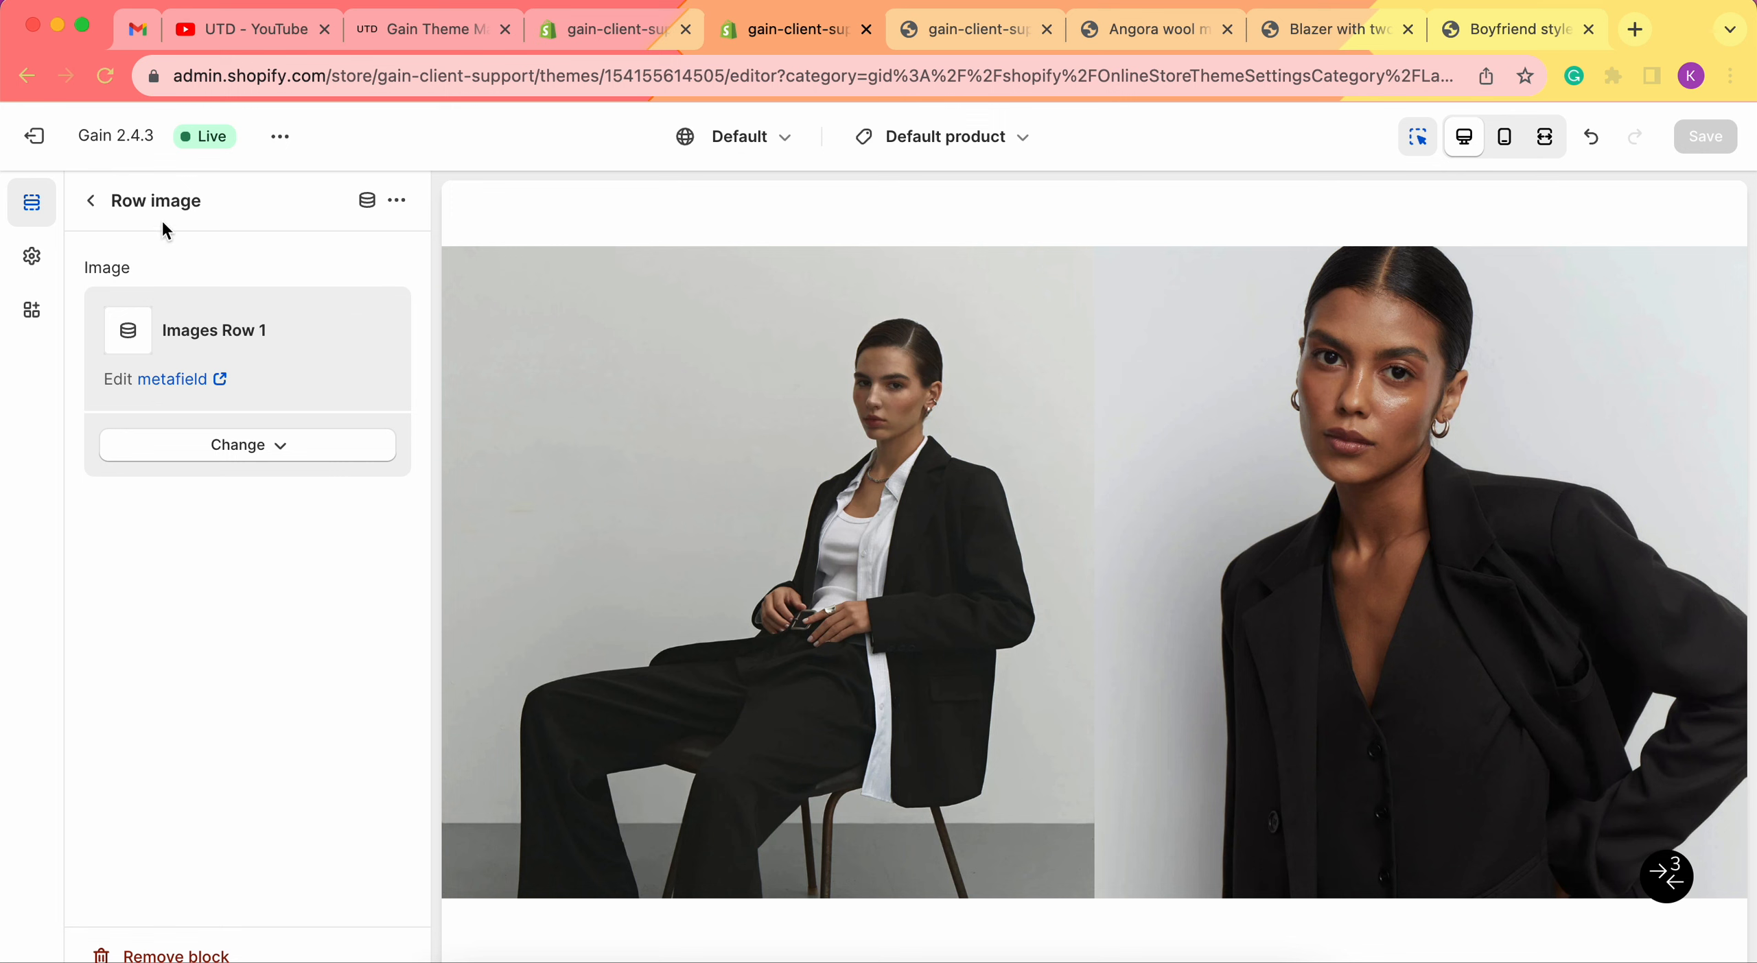
click(88, 203)
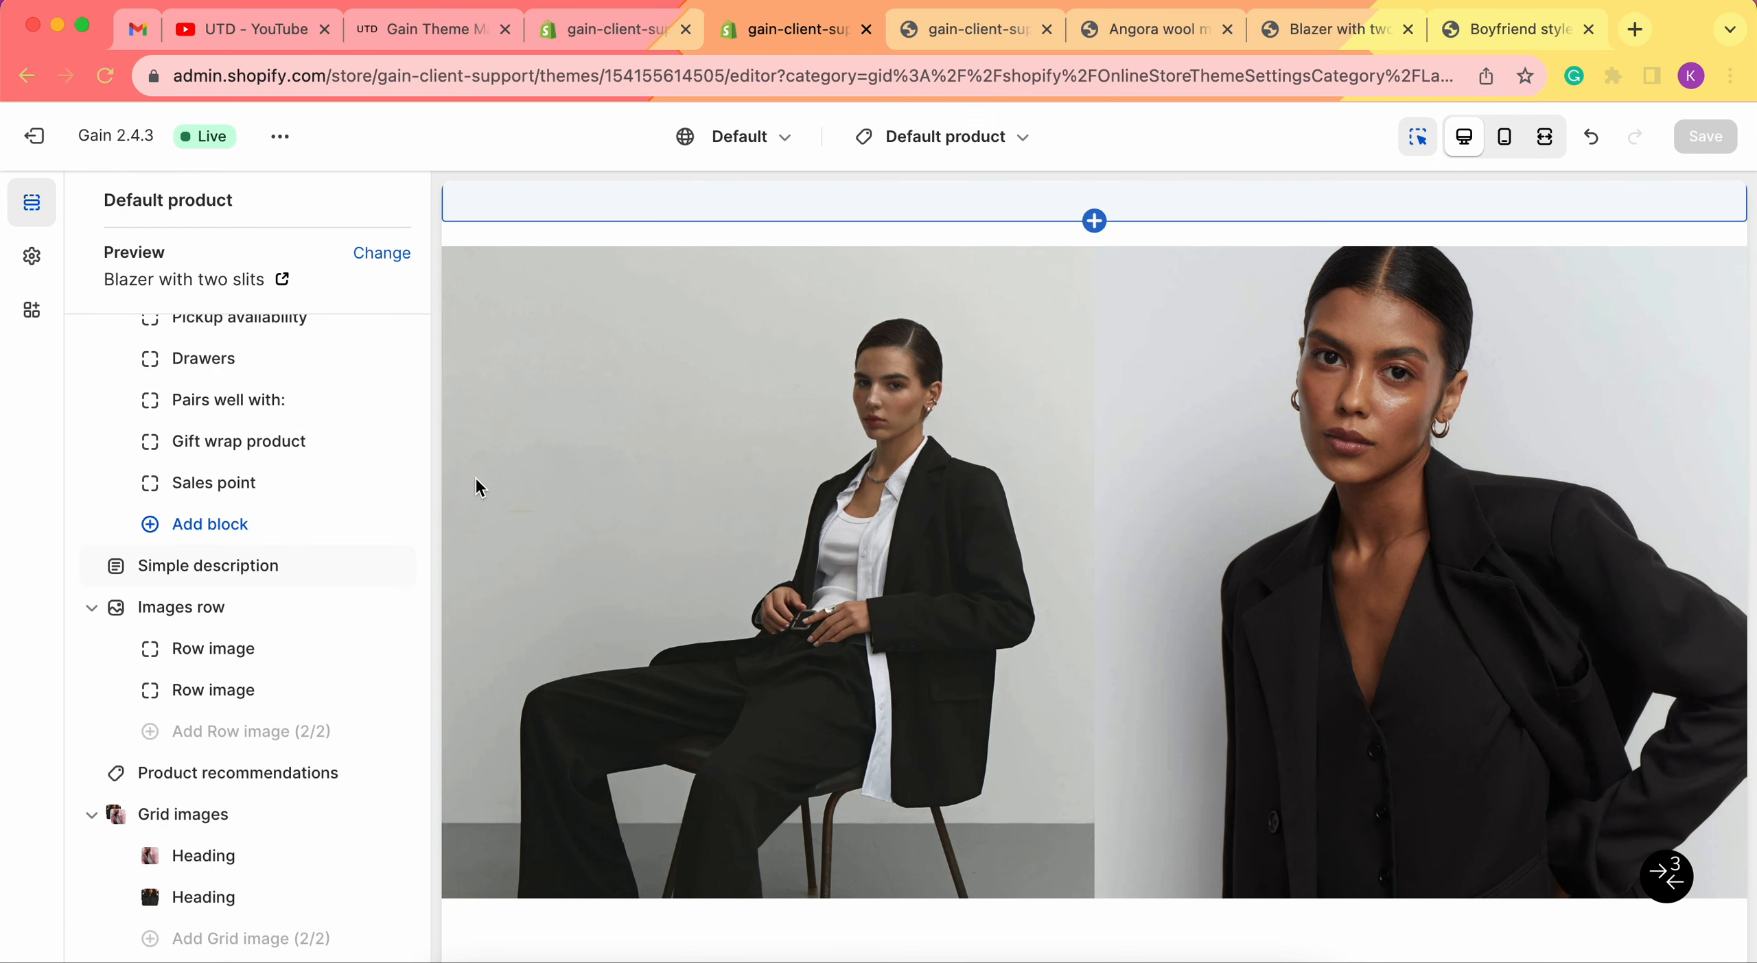
Set the puffer jacket's Images Row 1 metafield to the shoot24371_1 image.
click(602, 27)
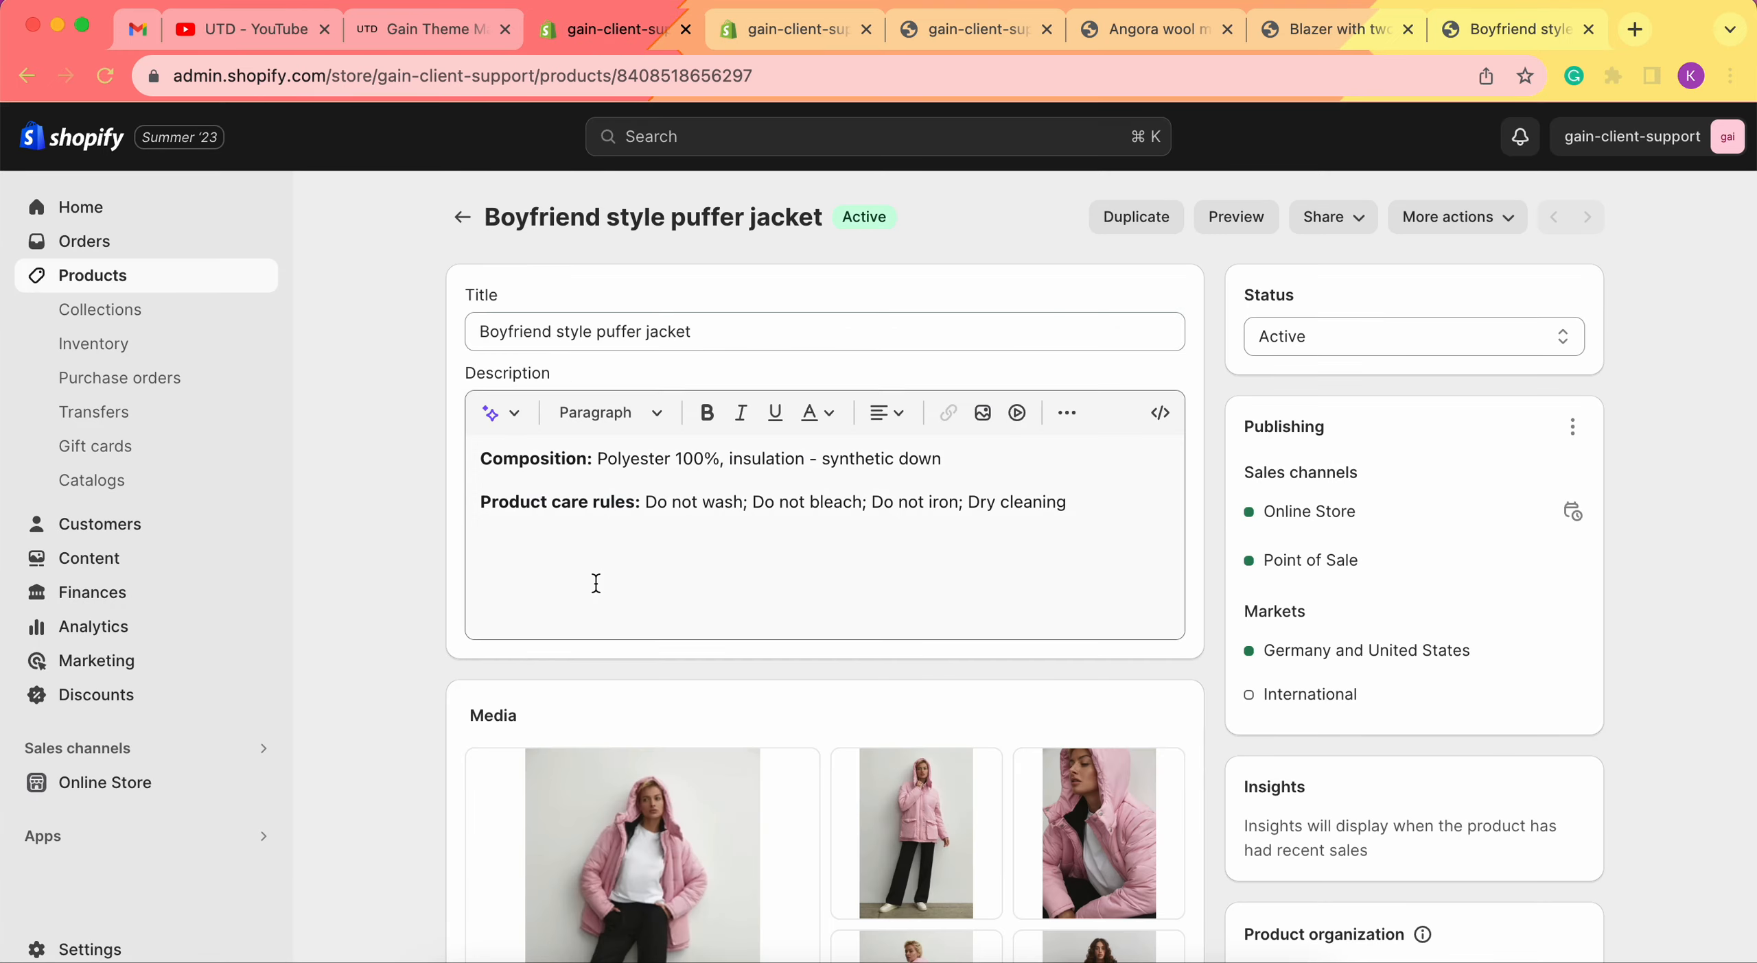
scroll(727, 516, down, 20)
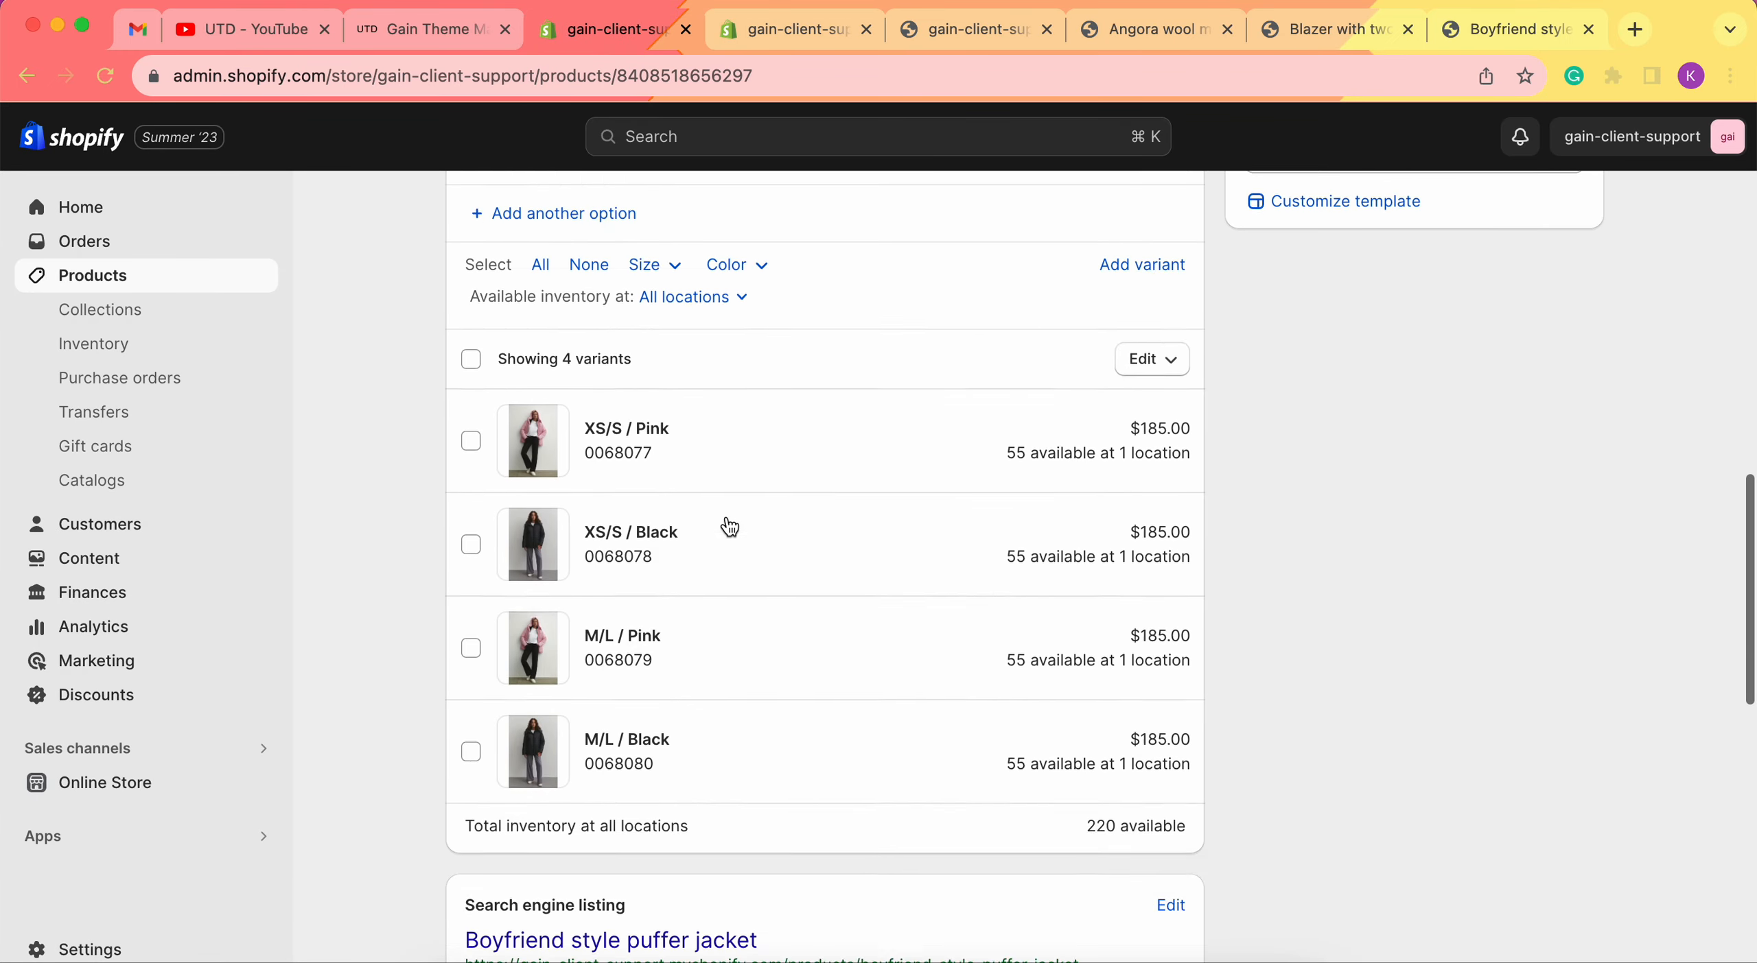
scroll(686, 514, down, 1)
click(734, 544)
click(734, 537)
scroll(1076, 613, down, 5)
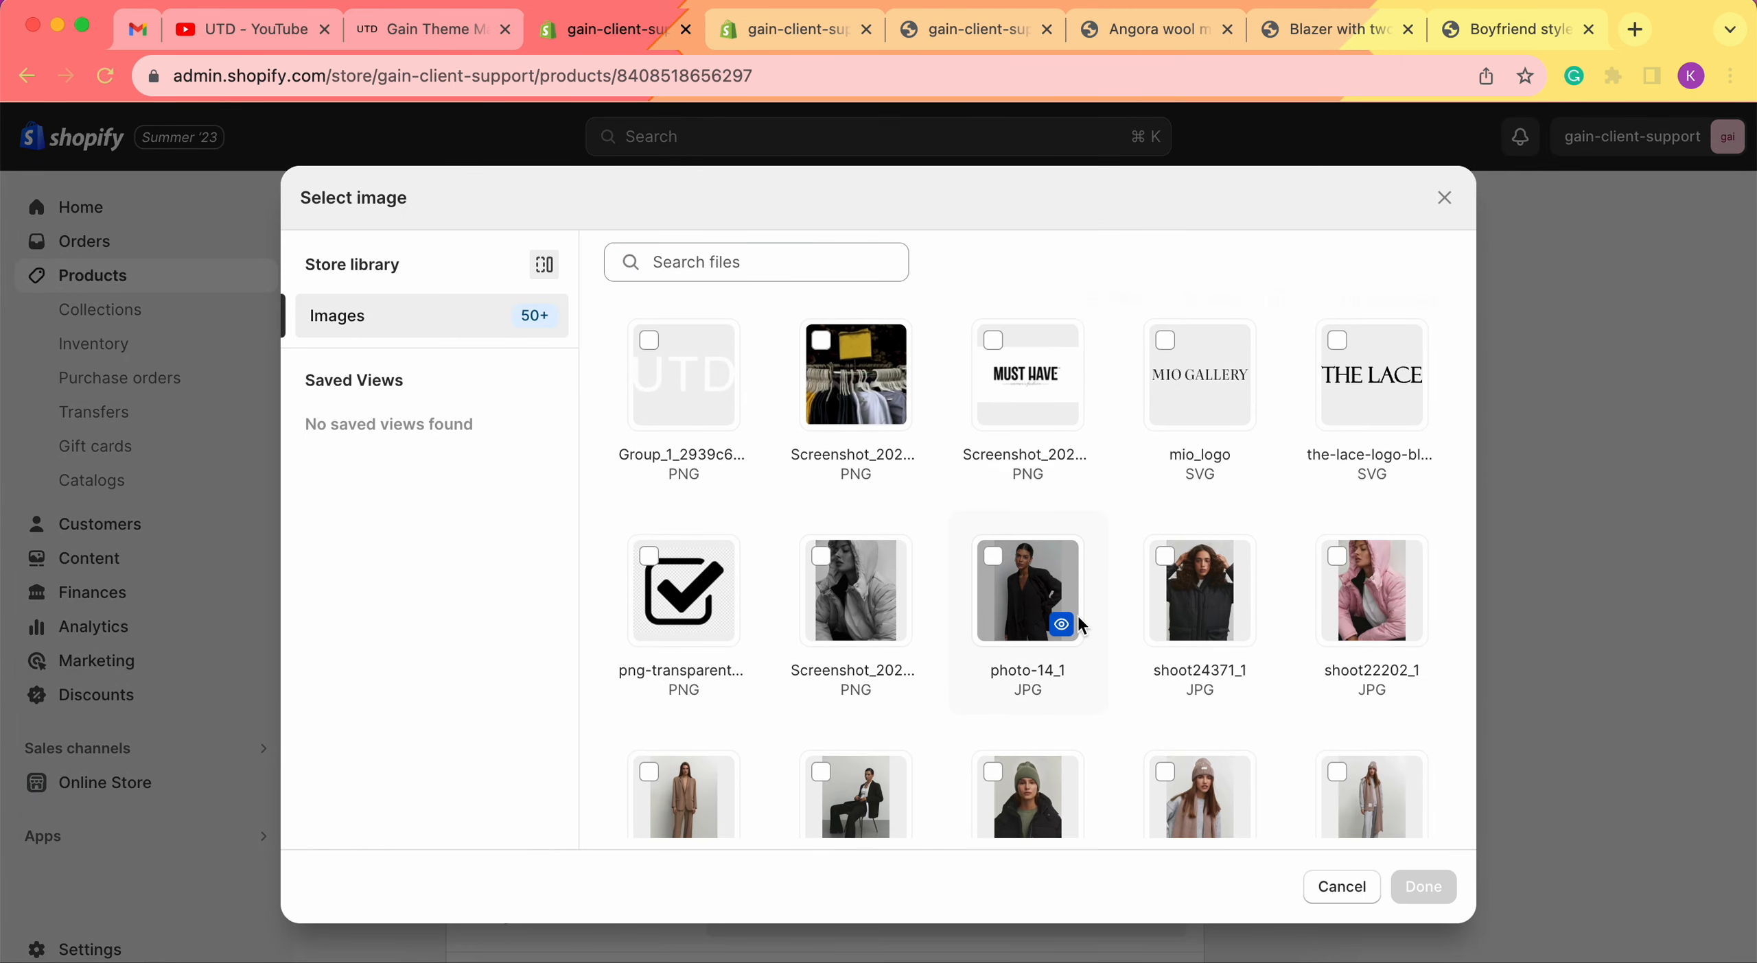
click(1215, 470)
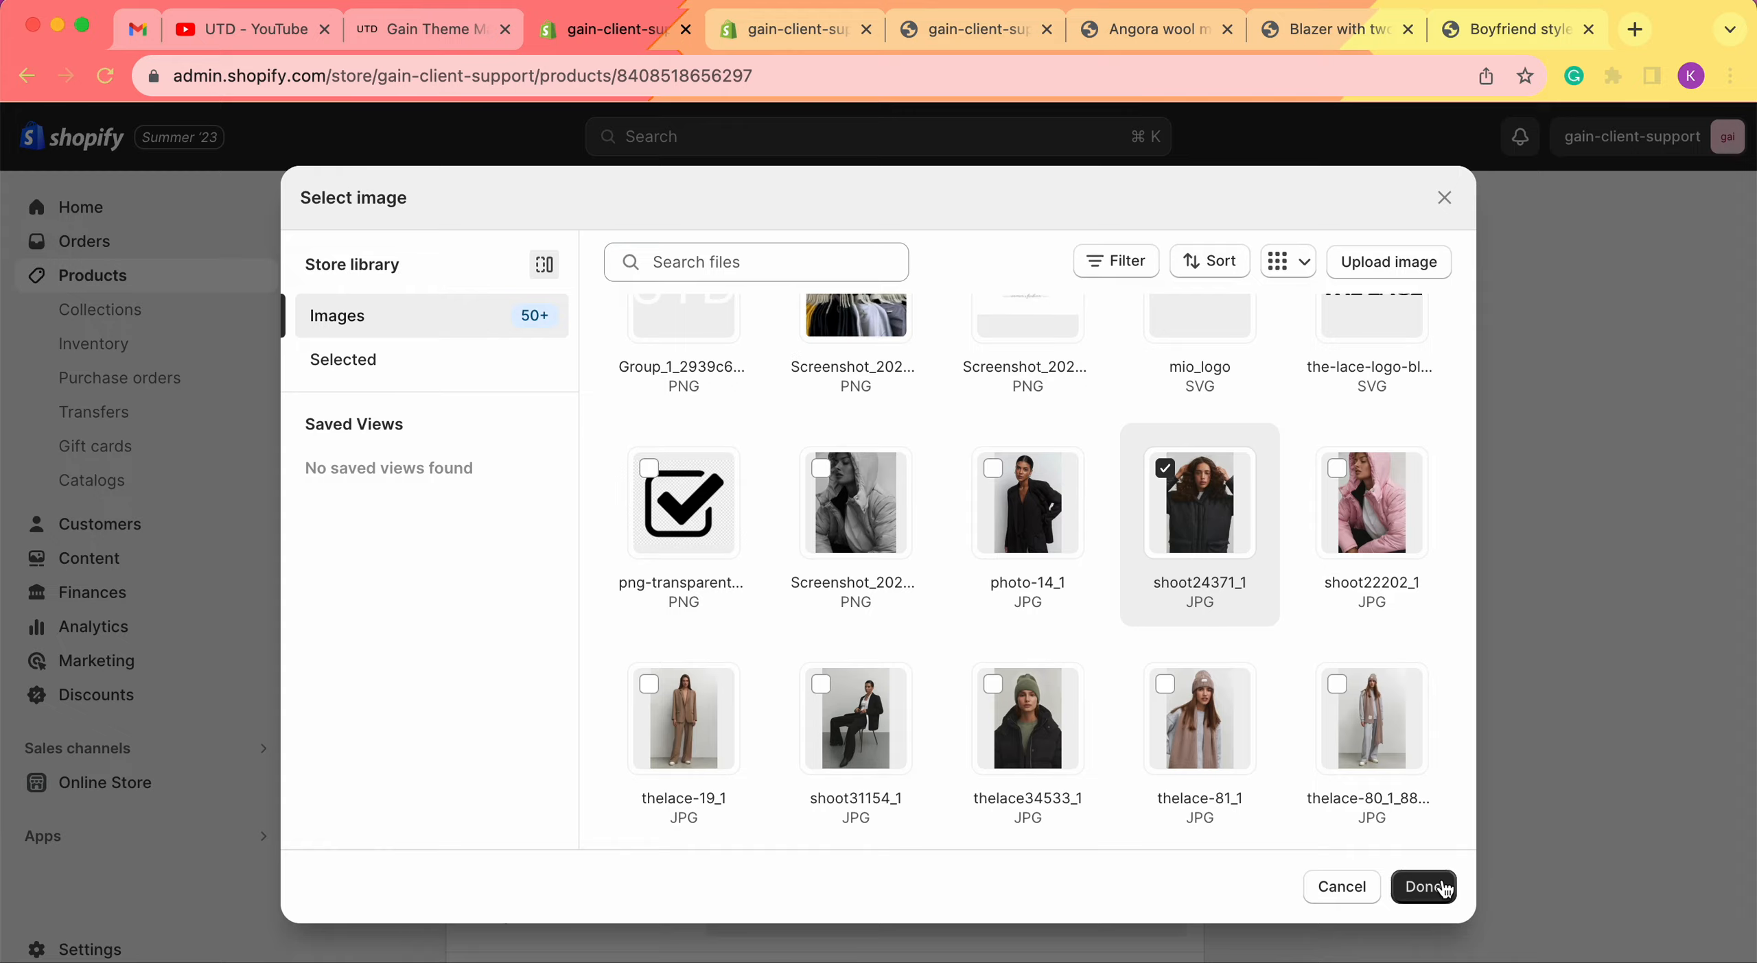
click(1421, 887)
Set Images Row 2 to shoot22202_1, save the product, and view its storefront page.
scroll(660, 376, down, 10)
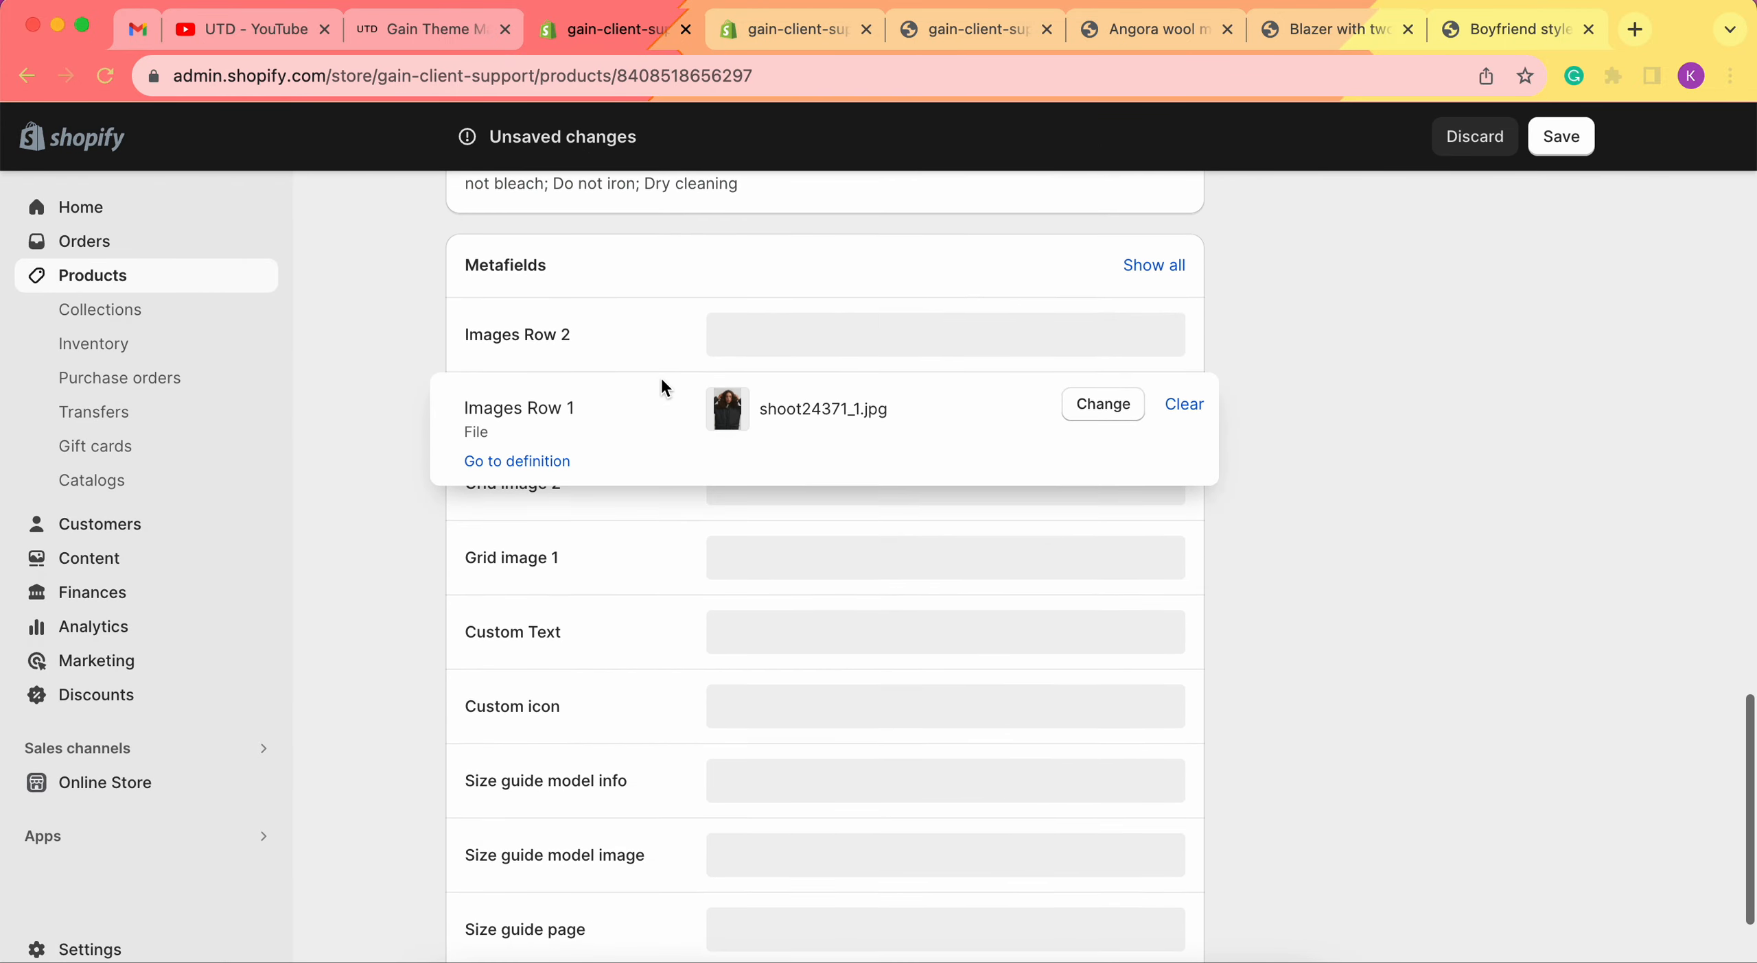
click(768, 328)
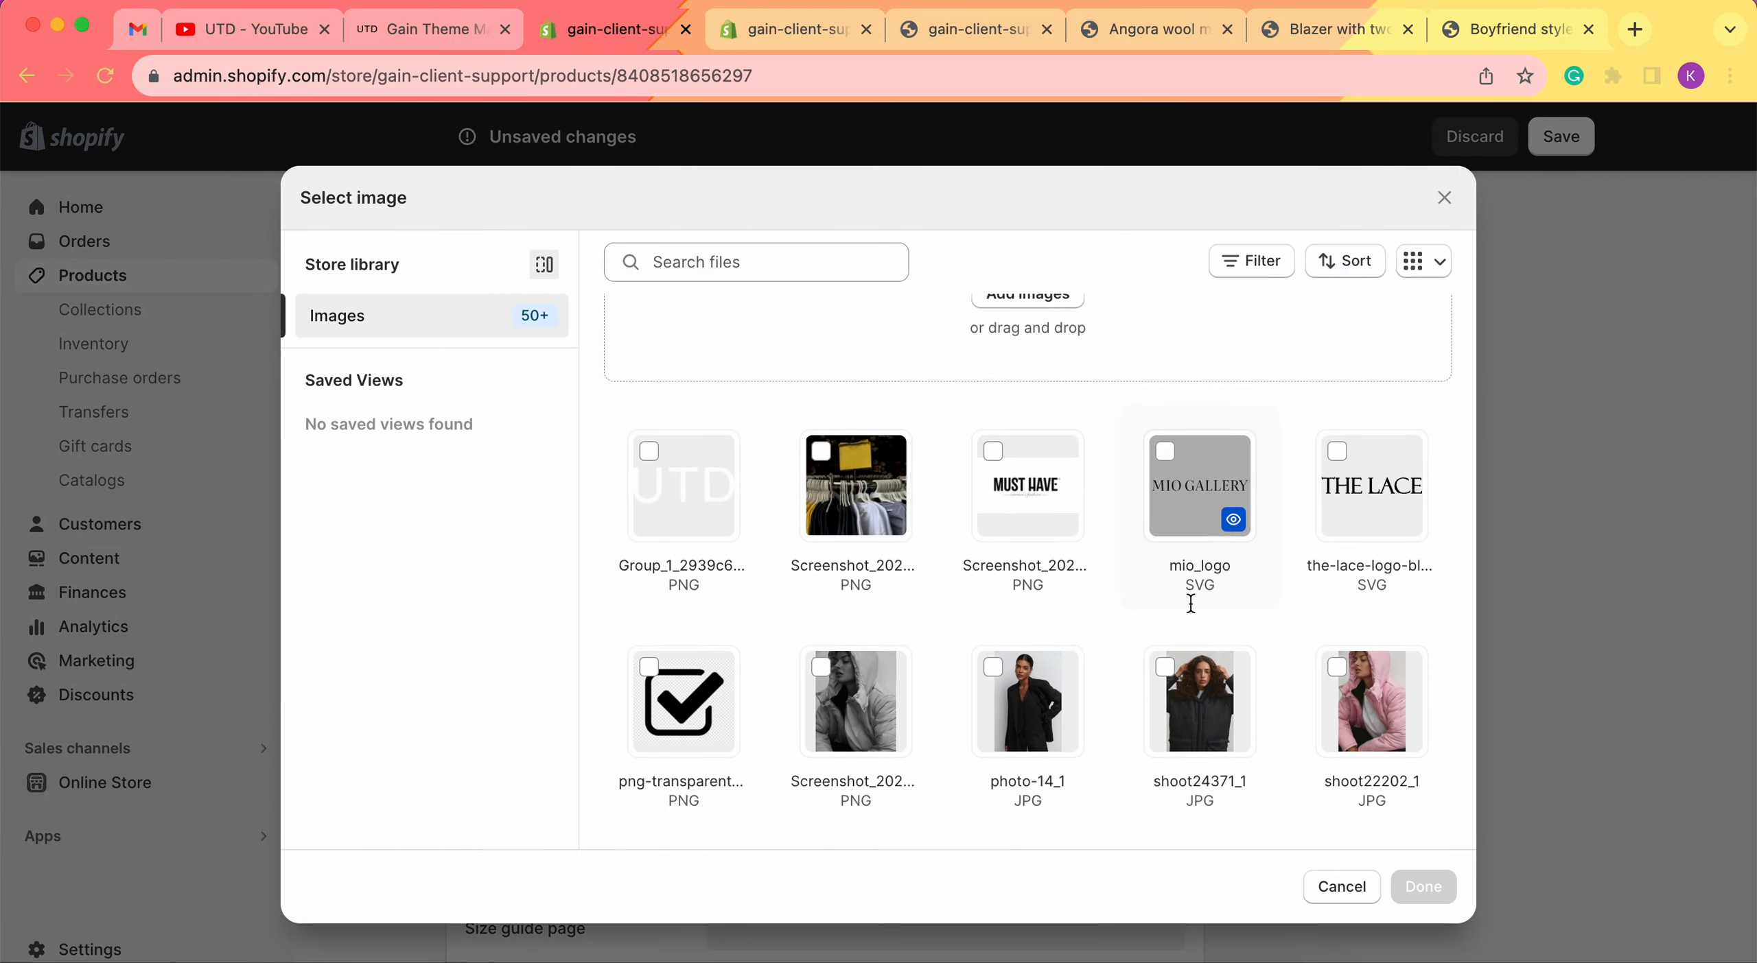
scroll(1191, 604, down, 3)
click(1312, 519)
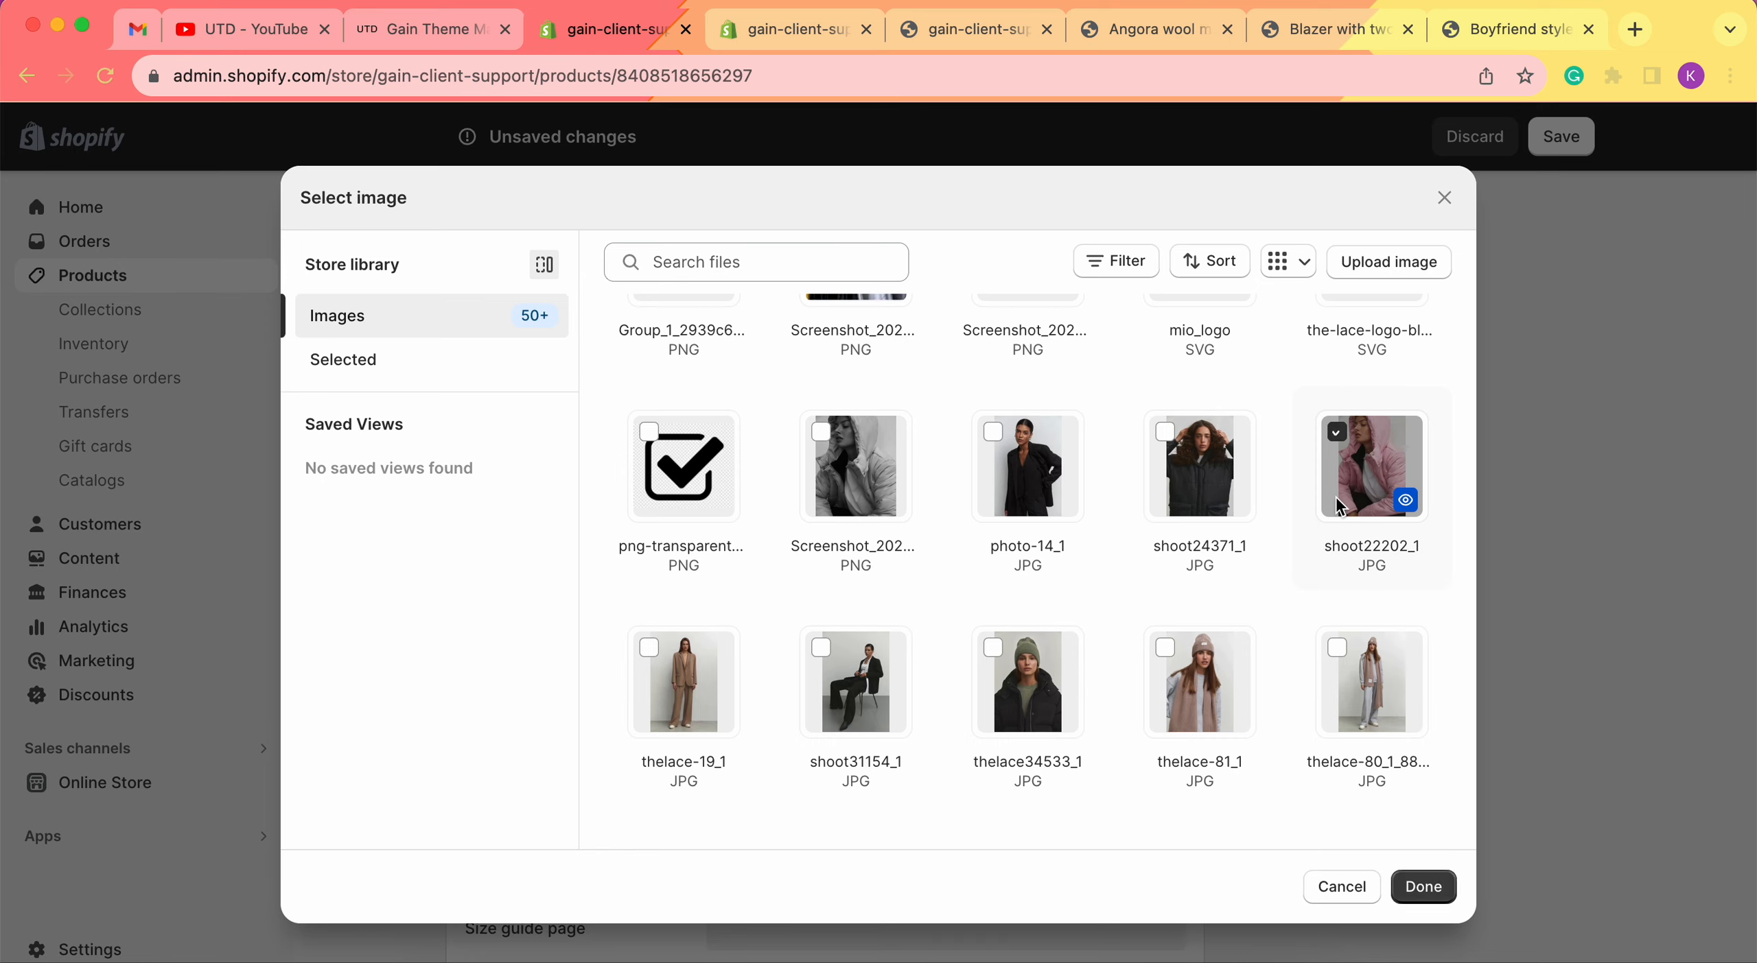
click(1425, 889)
click(1571, 137)
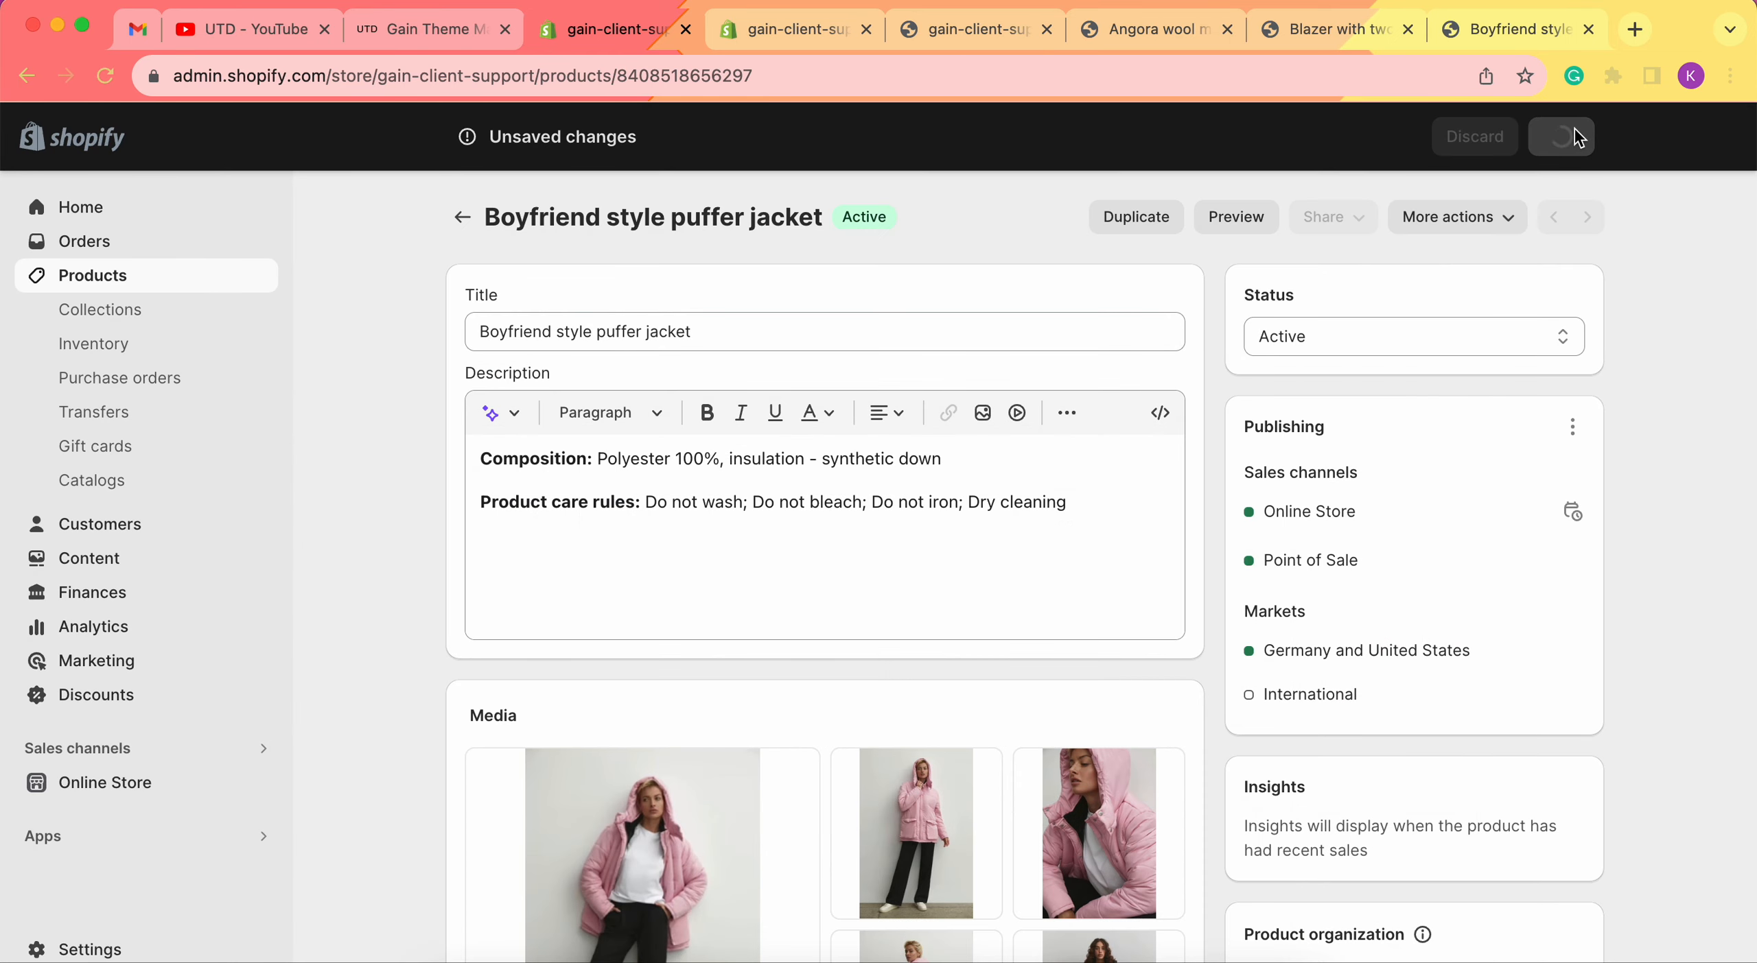
click(1517, 29)
scroll(1259, 237, up, 2)
scroll(1259, 229, up, 14)
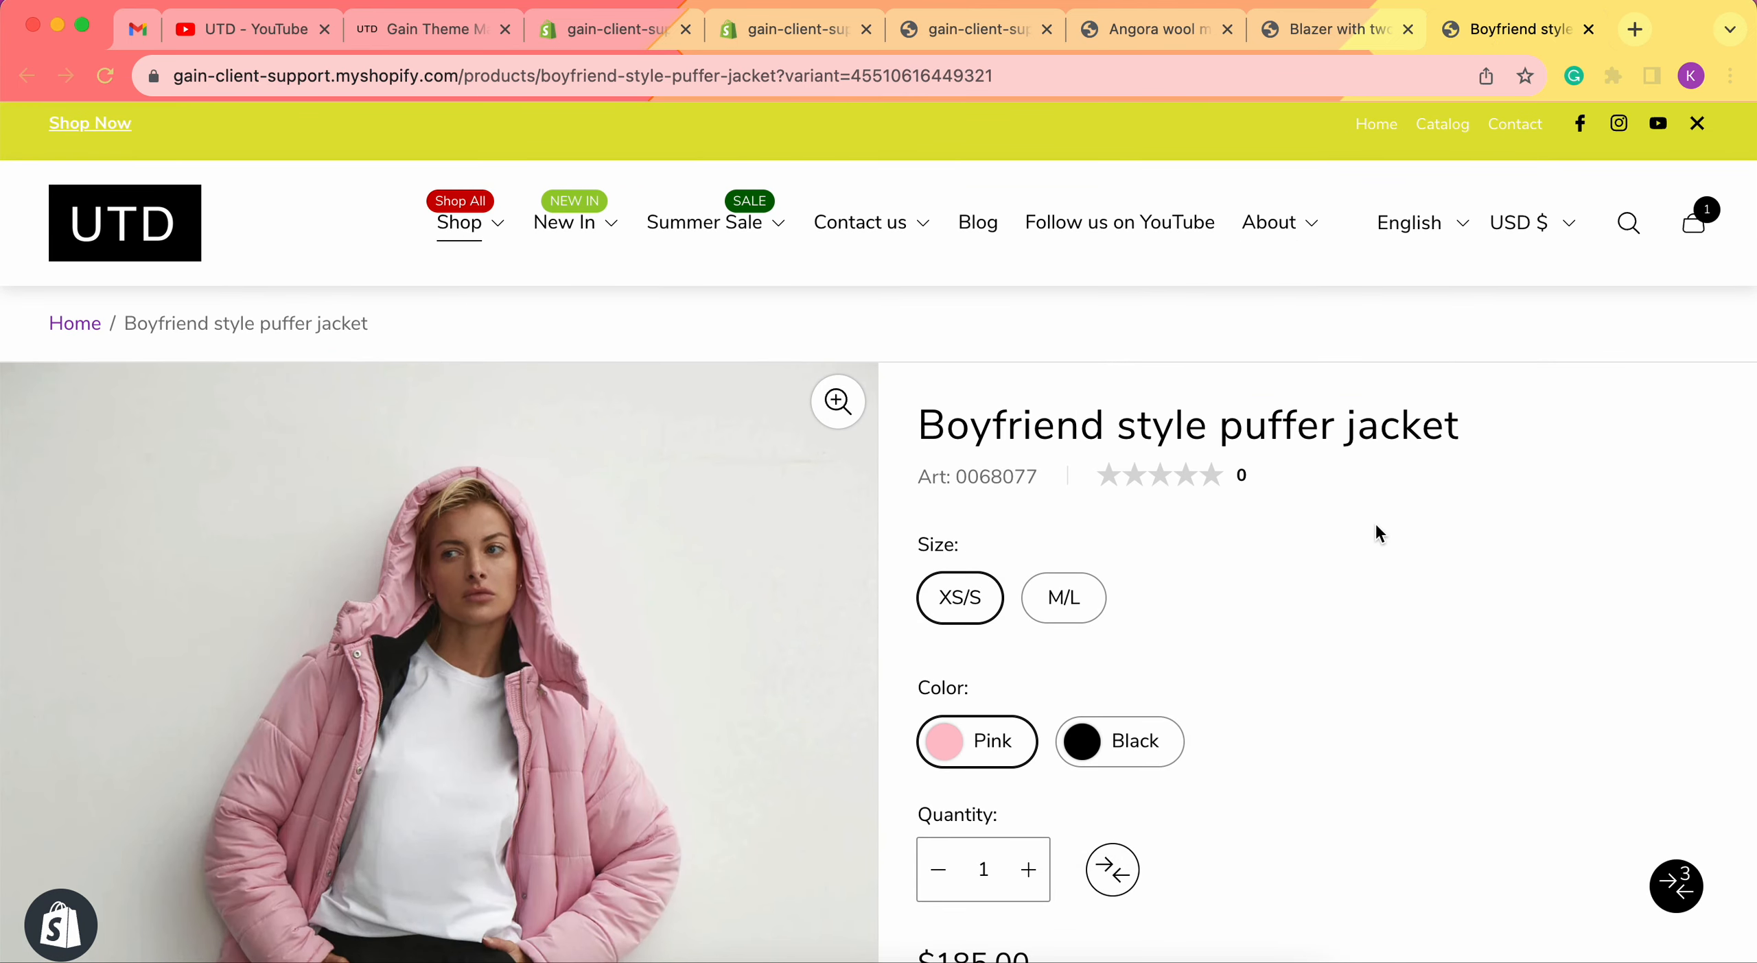
Reload the puffer jacket page and scroll down to its black and pink Images row photos.
key(super+r)
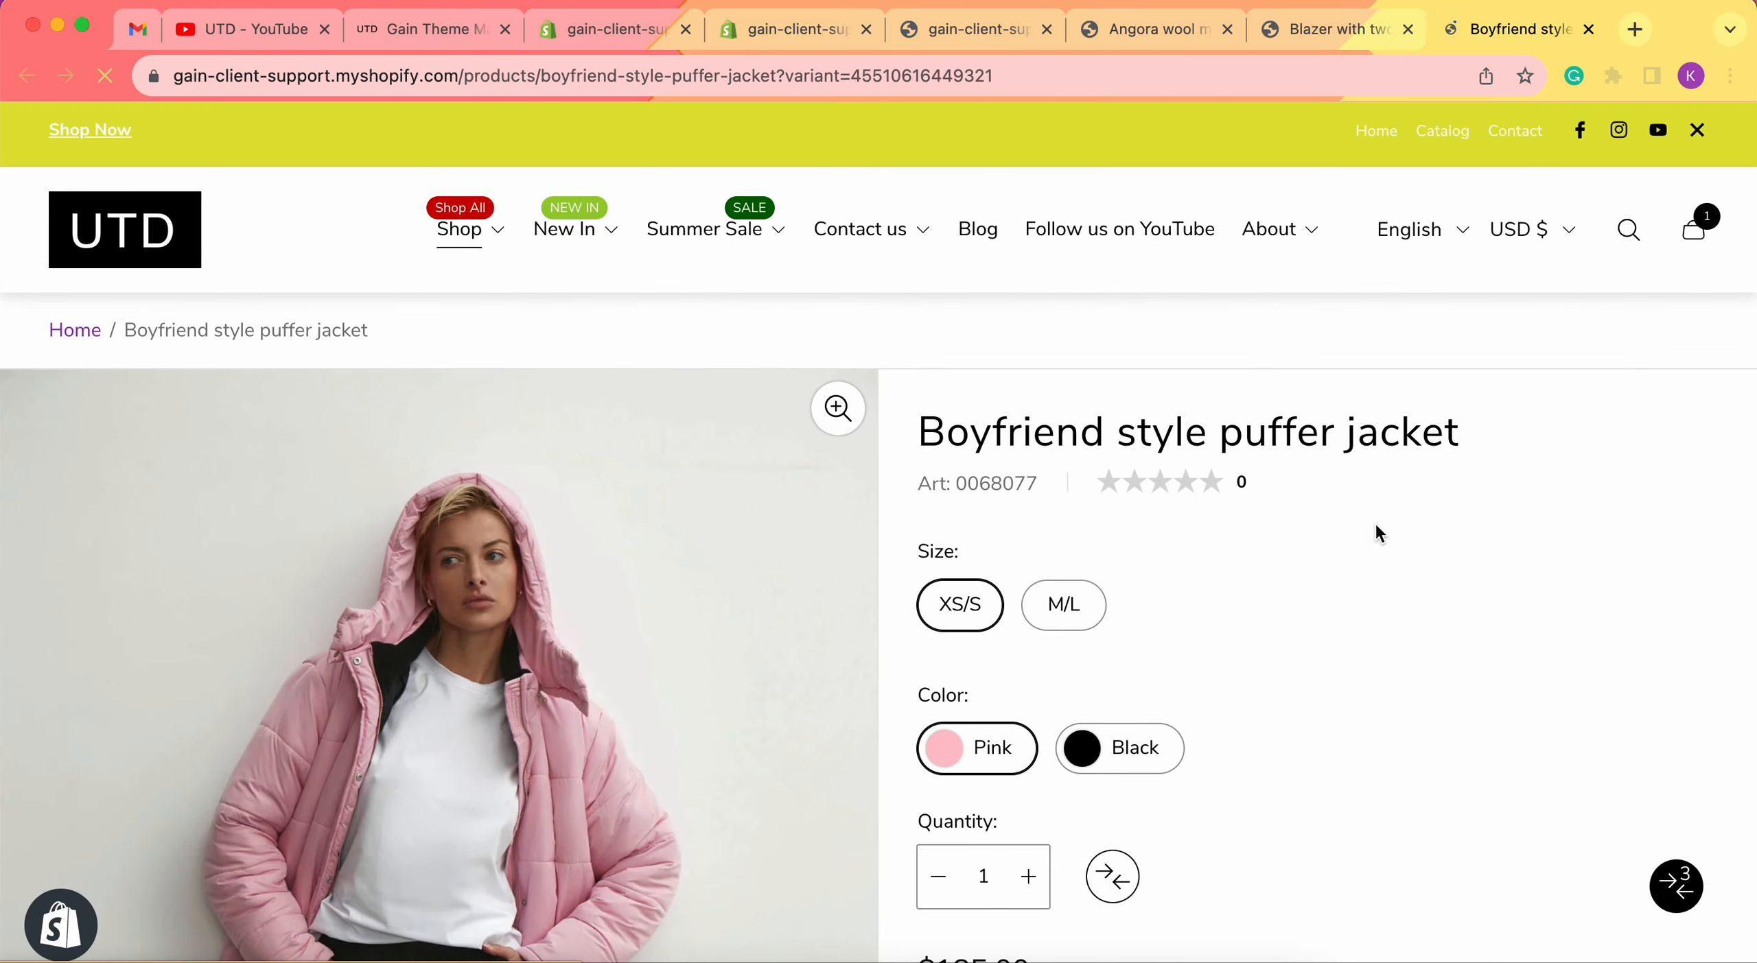
scroll(1375, 521, down, 15)
scroll(1375, 522, down, 12)
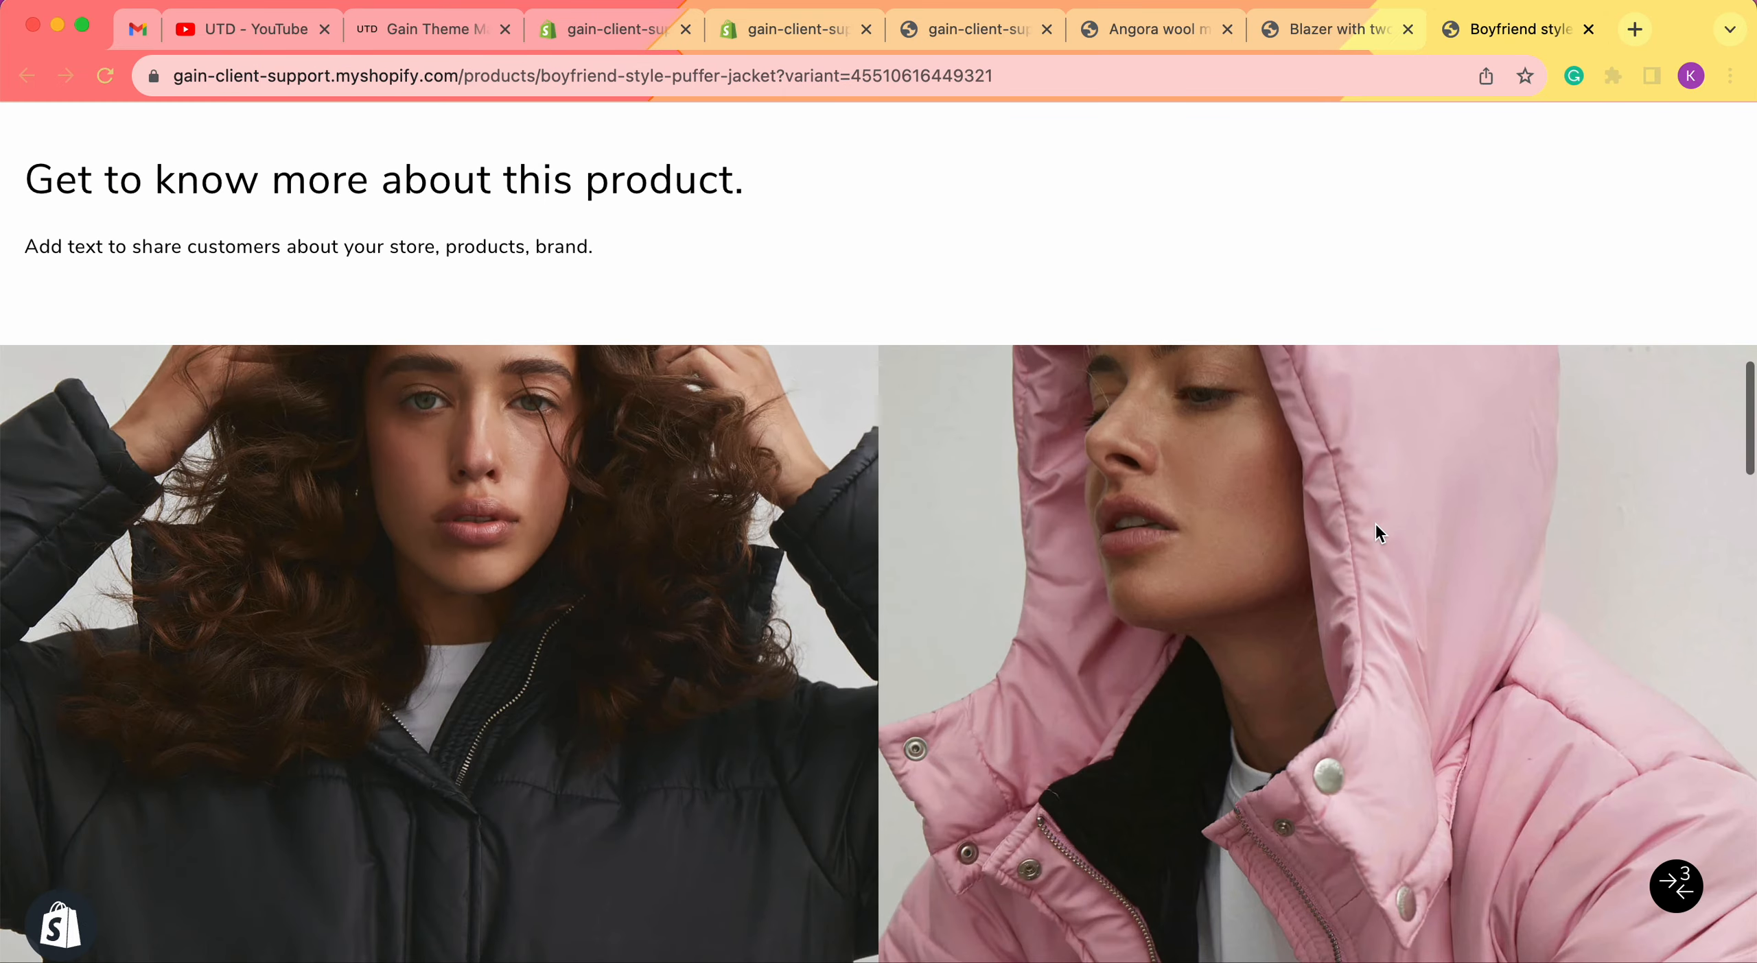
scroll(1258, 524, down, 1)
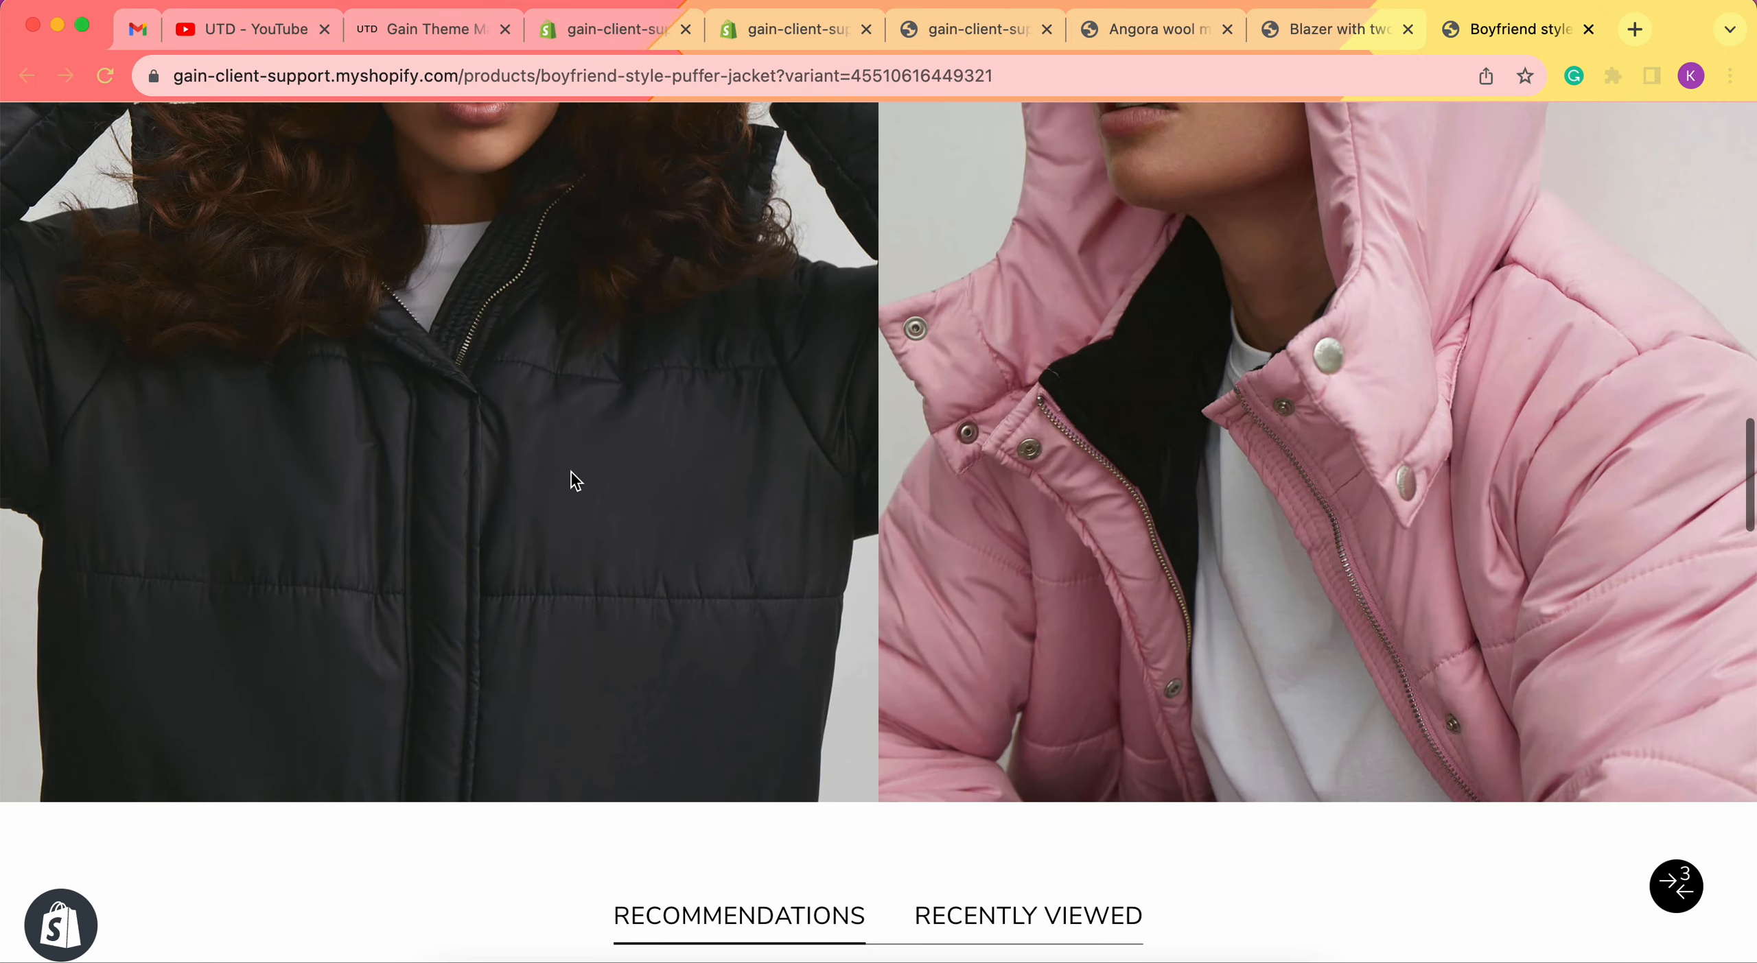
scroll(576, 480, up, 6)
scroll(1220, 626, down, 2)
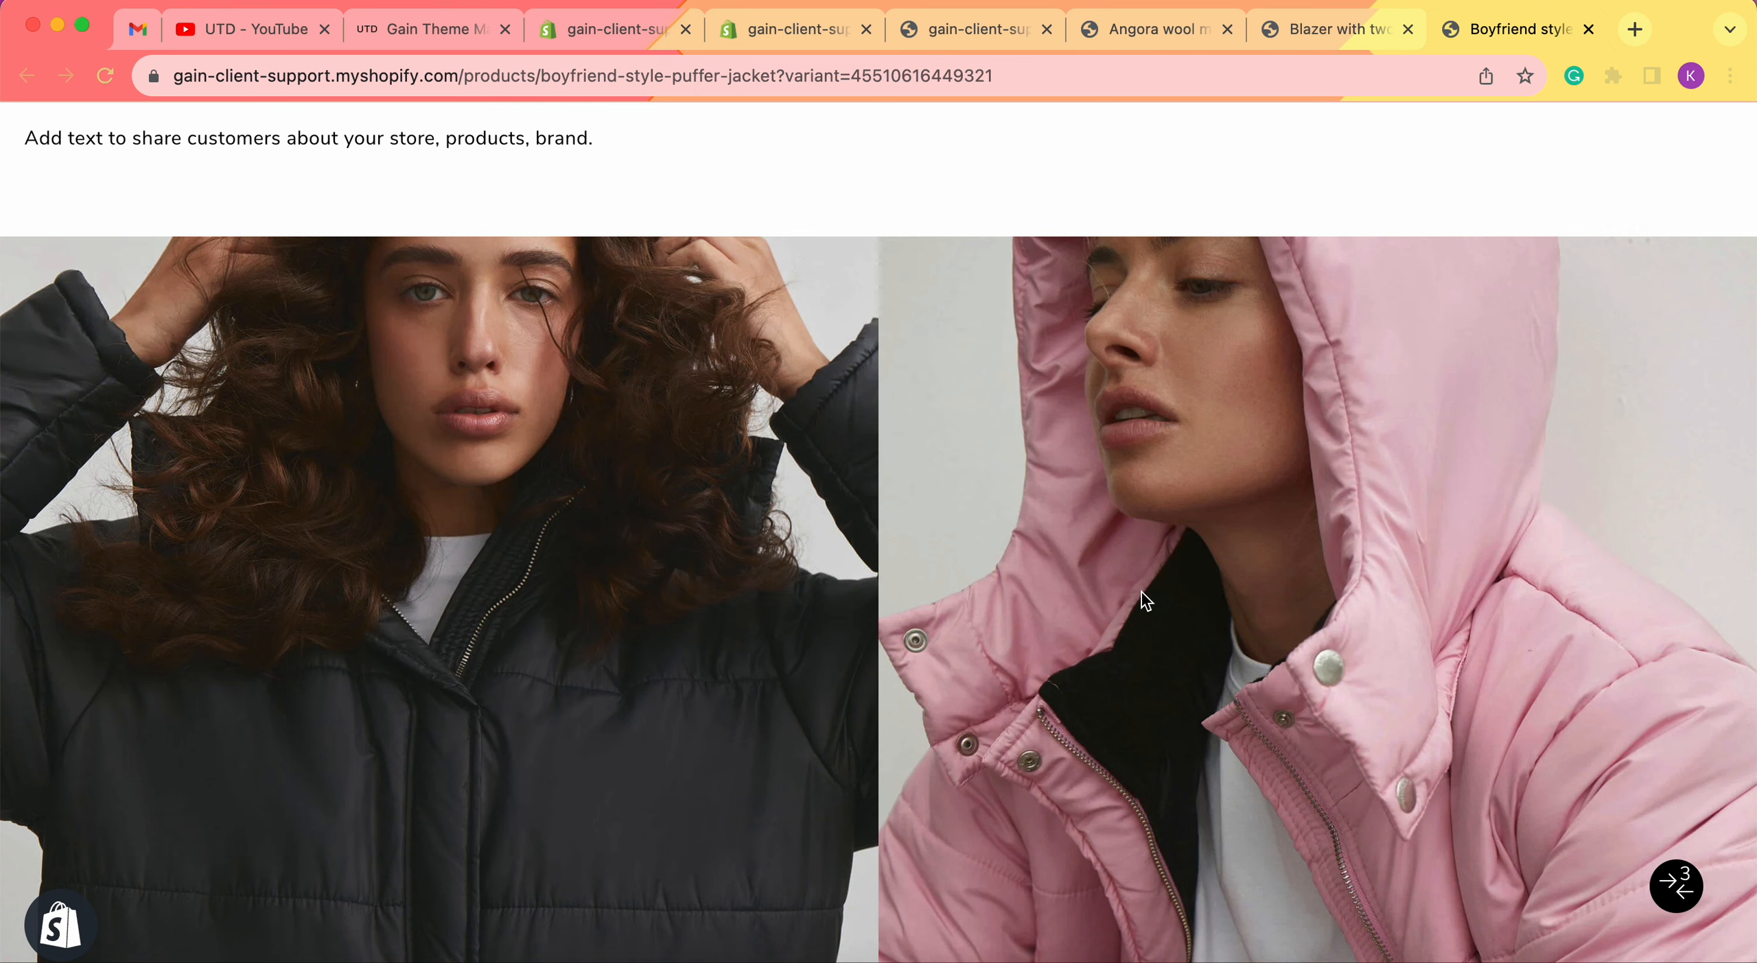
scroll(1142, 592, down, 4)
scroll(1142, 593, down, 4)
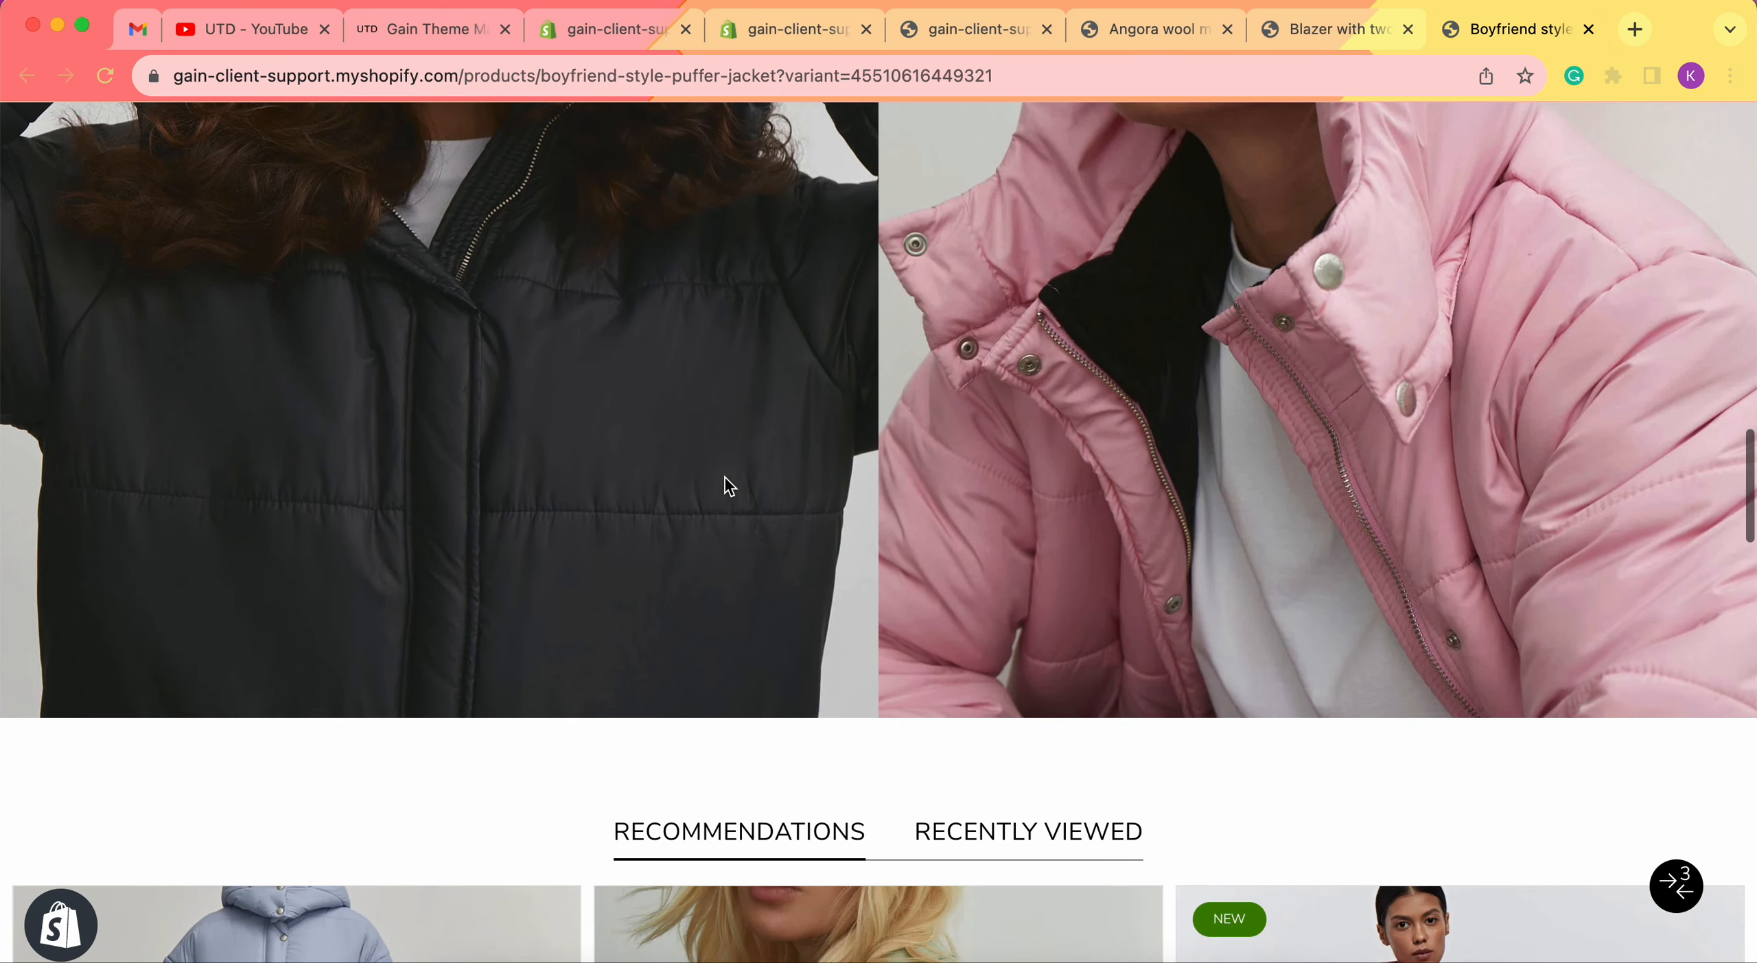
Inspect the Images row section and both Row image blocks' Images Row 1/2 metafield sources.
click(753, 31)
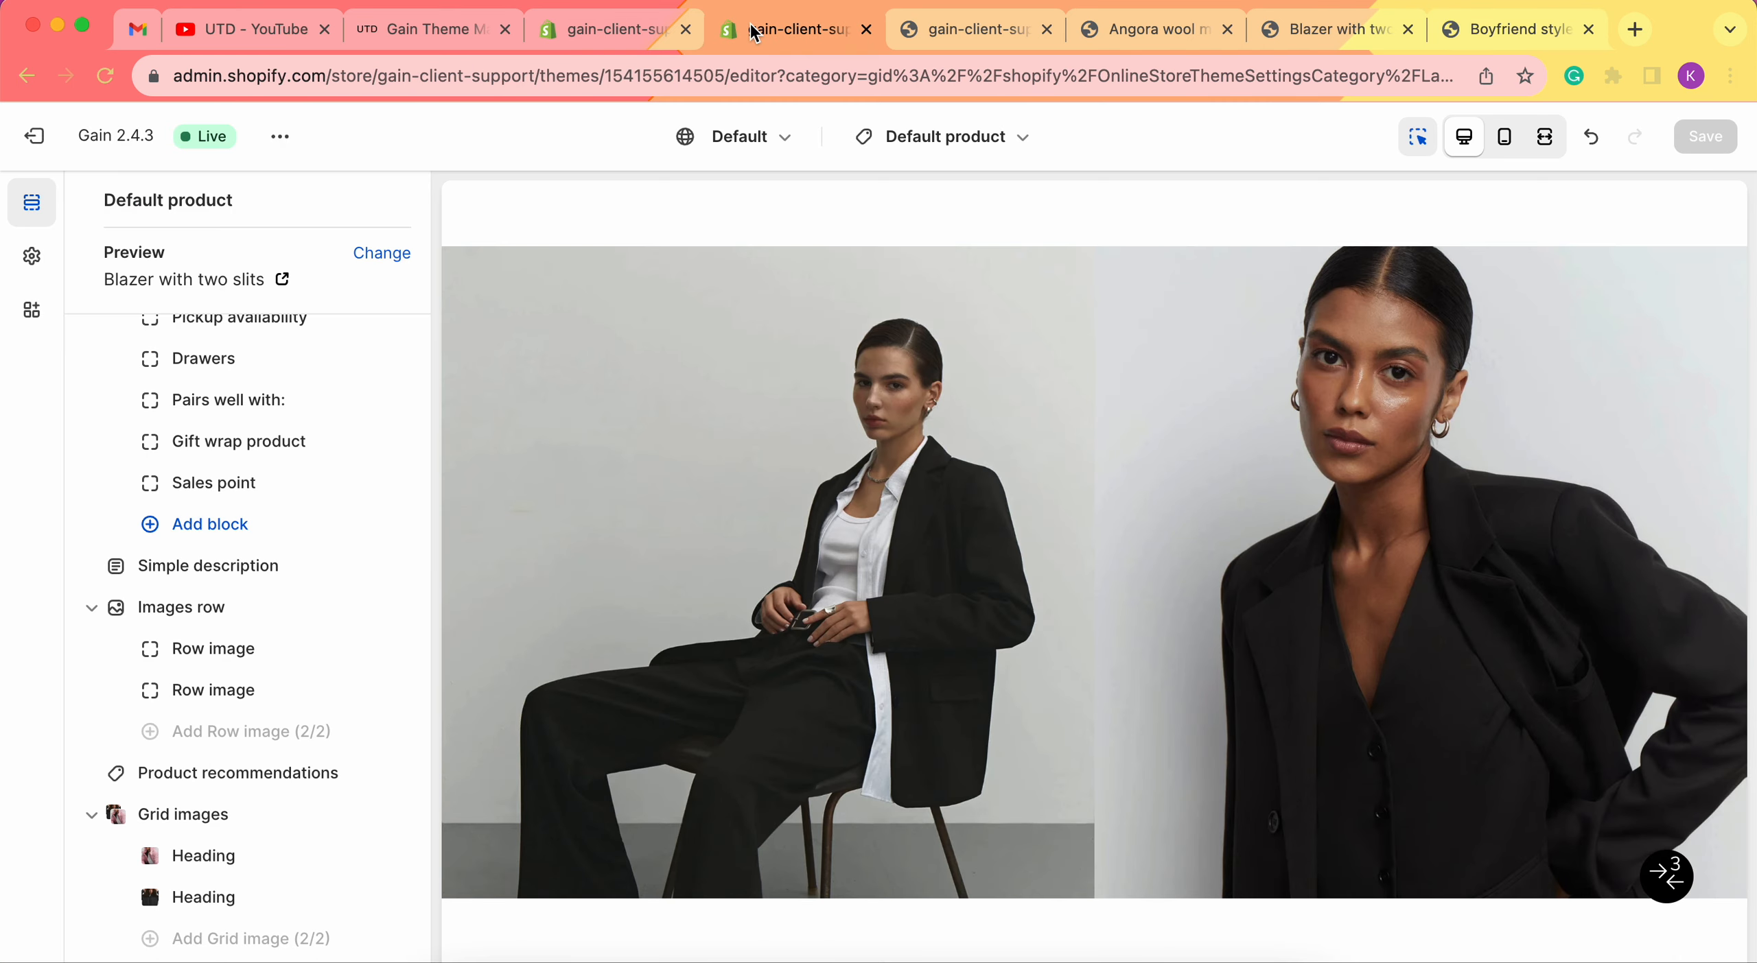
click(211, 620)
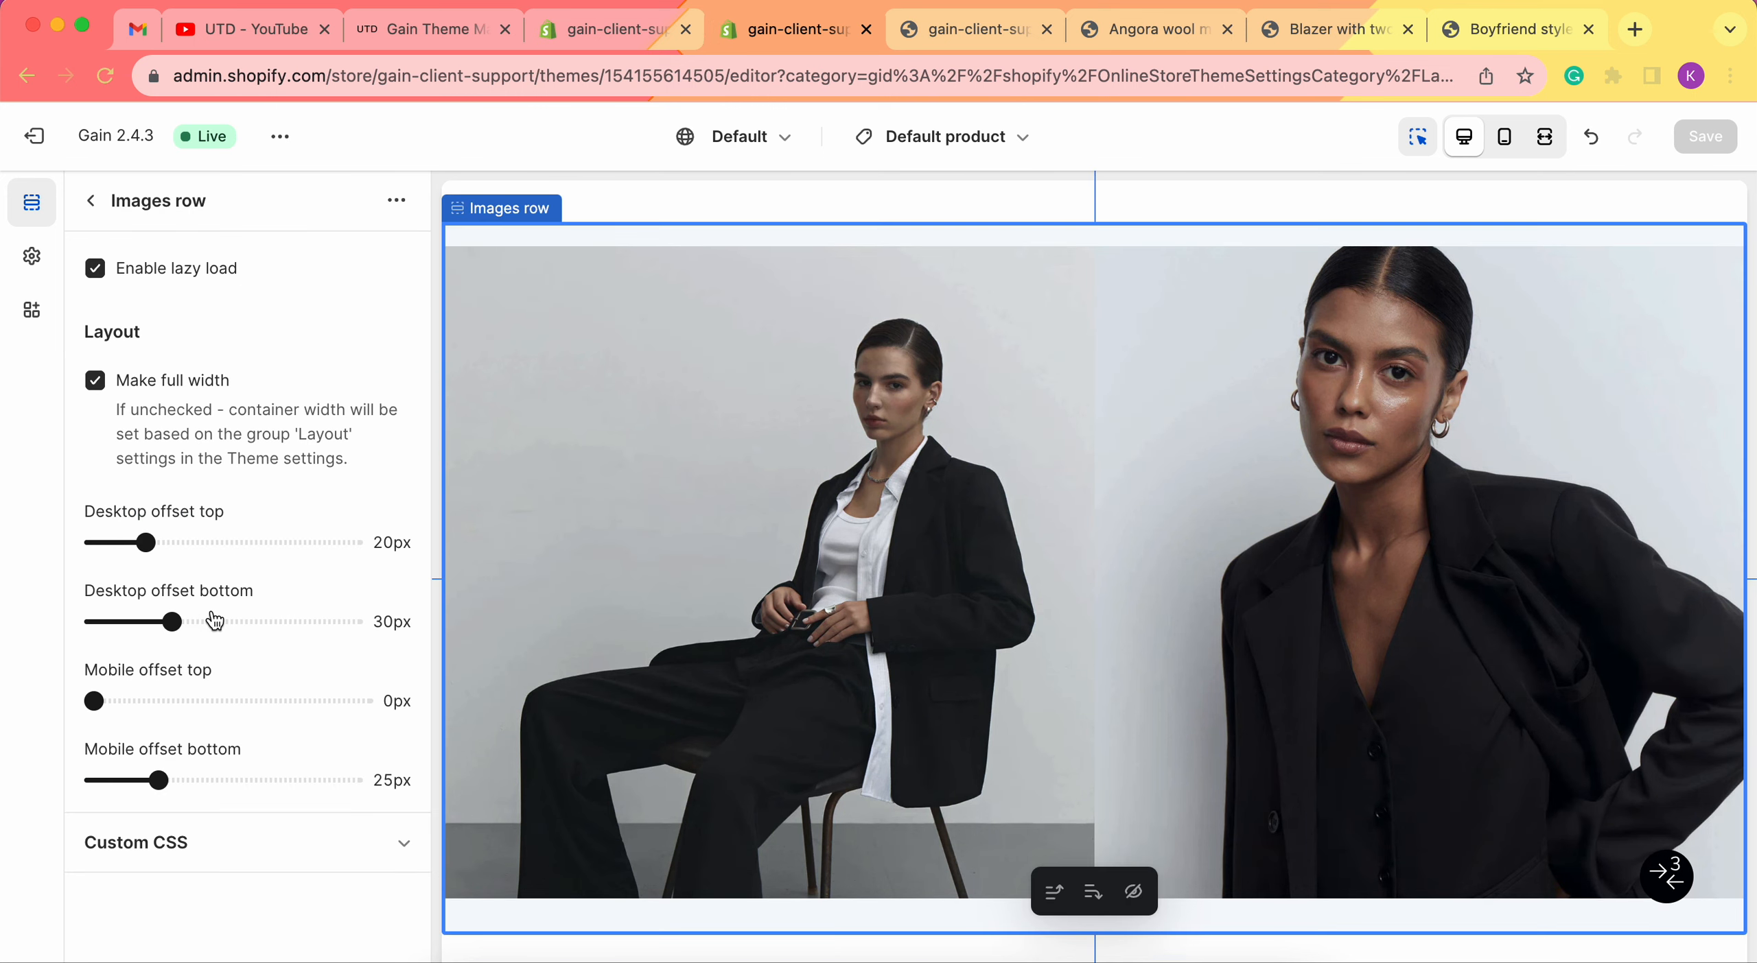
click(90, 201)
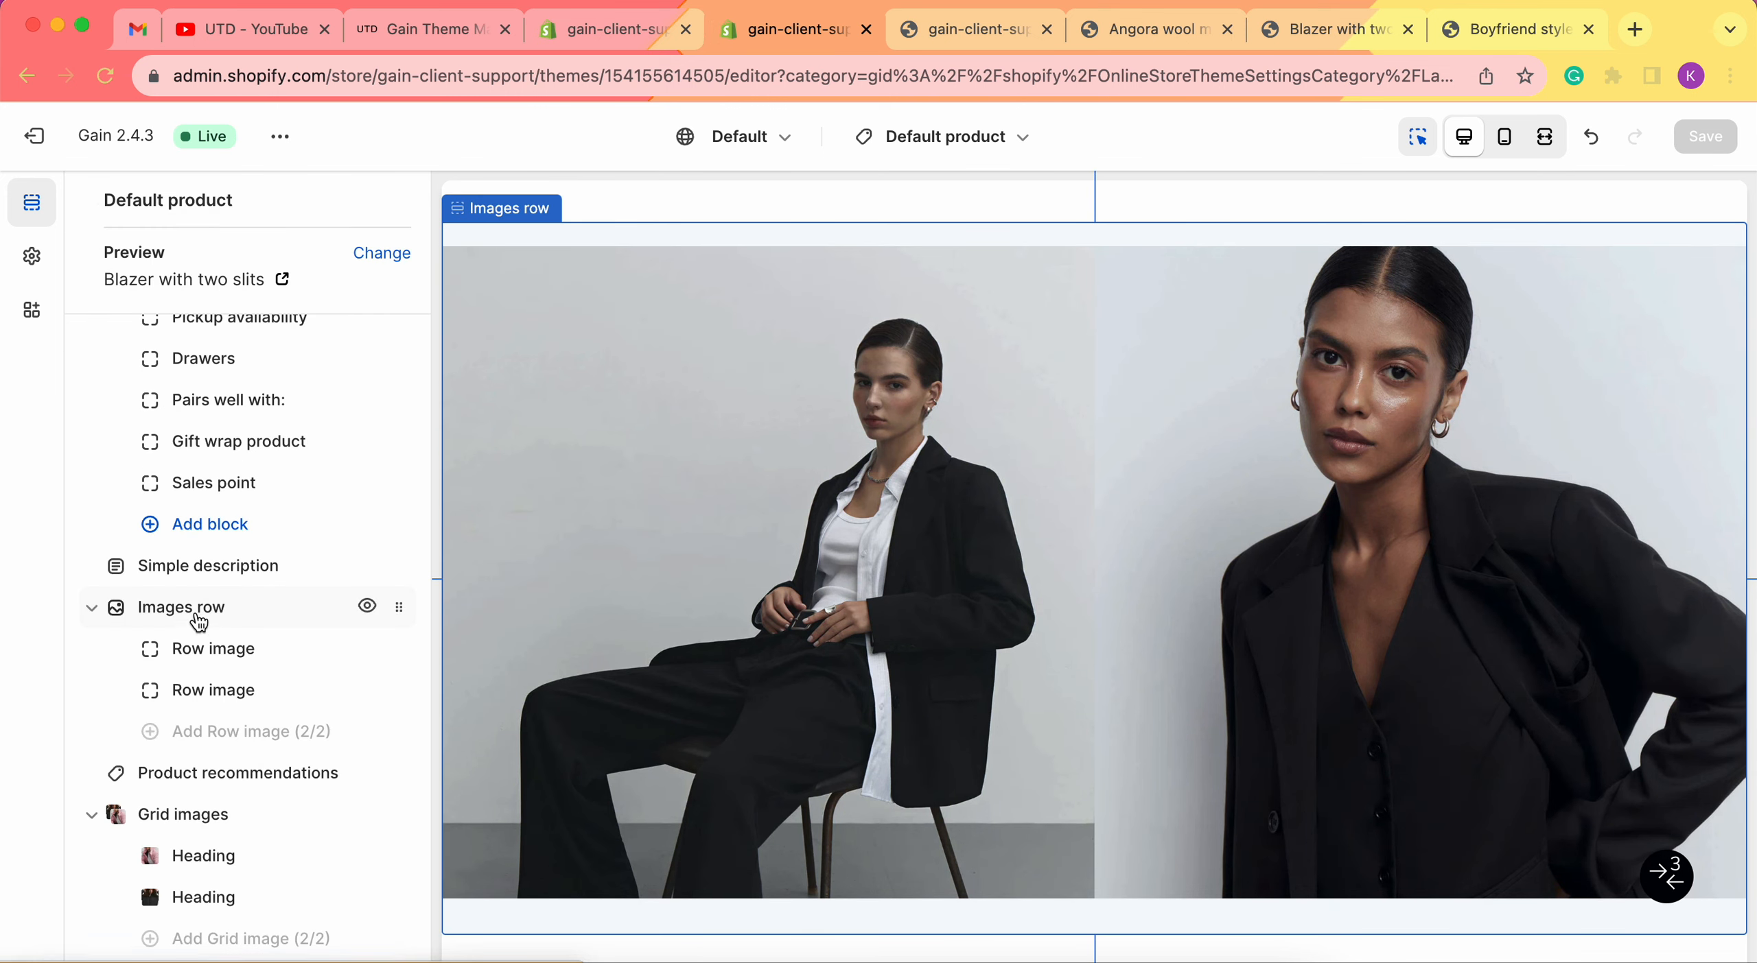
click(233, 656)
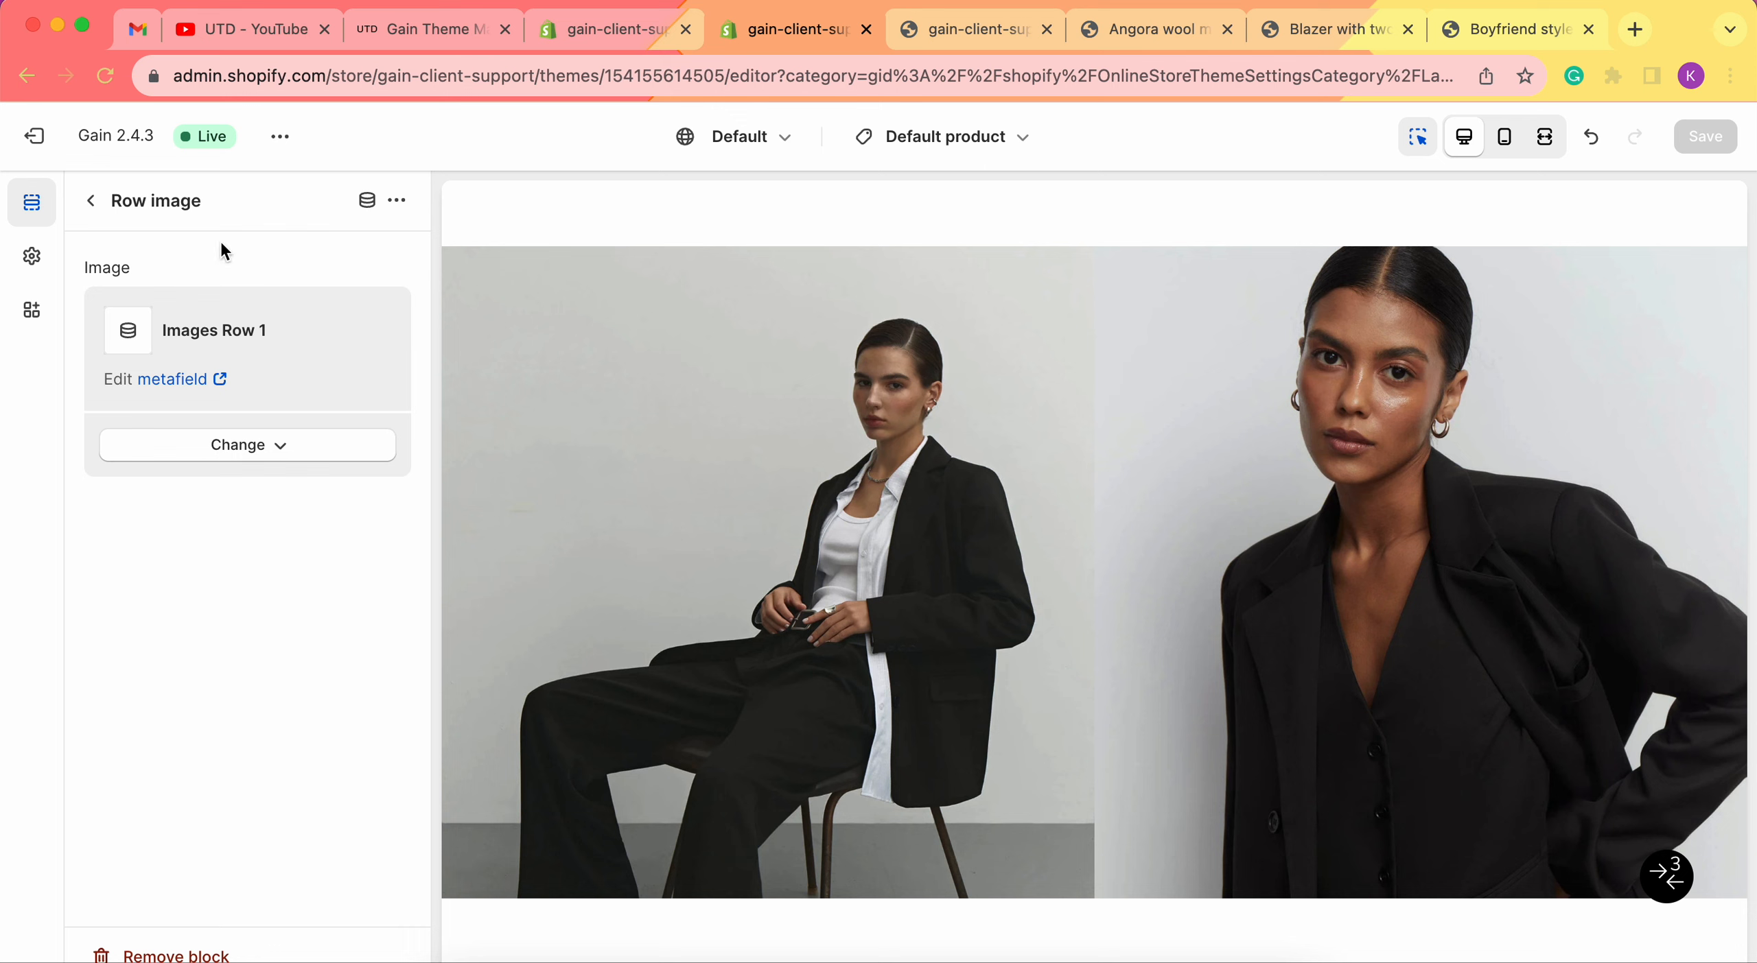
click(91, 200)
click(197, 695)
click(97, 212)
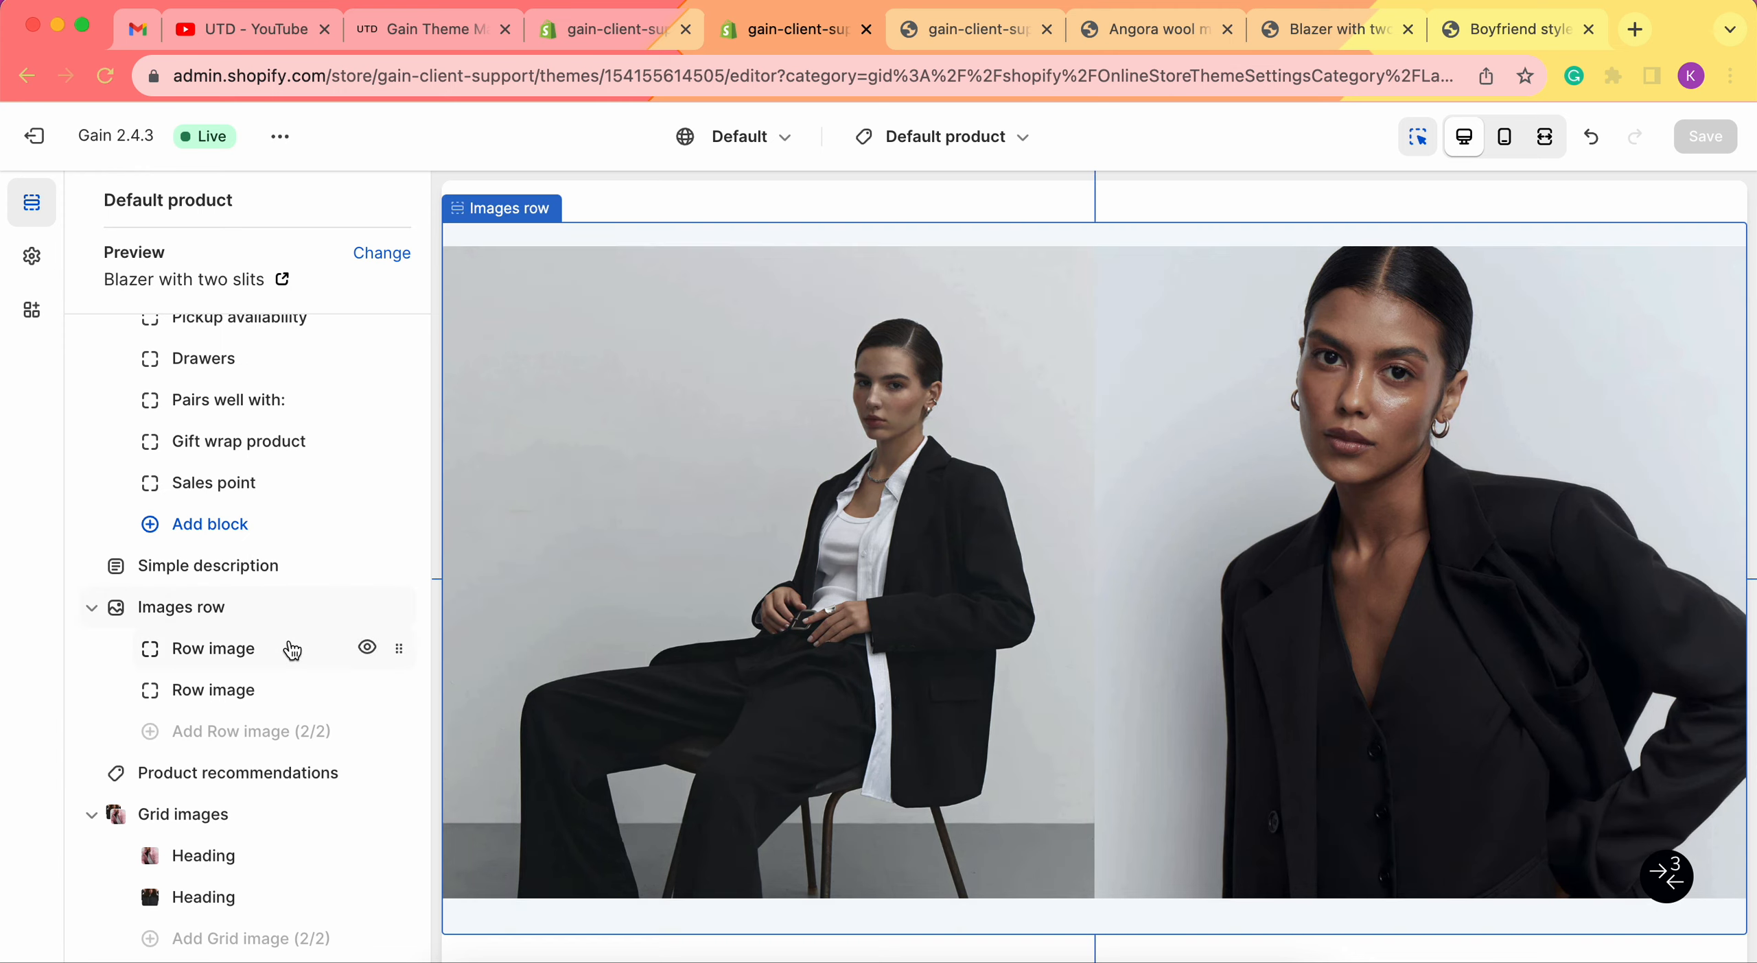
Recheck the first Row image block, inspect a Grid images block, then open the manual's Images row section.
click(291, 649)
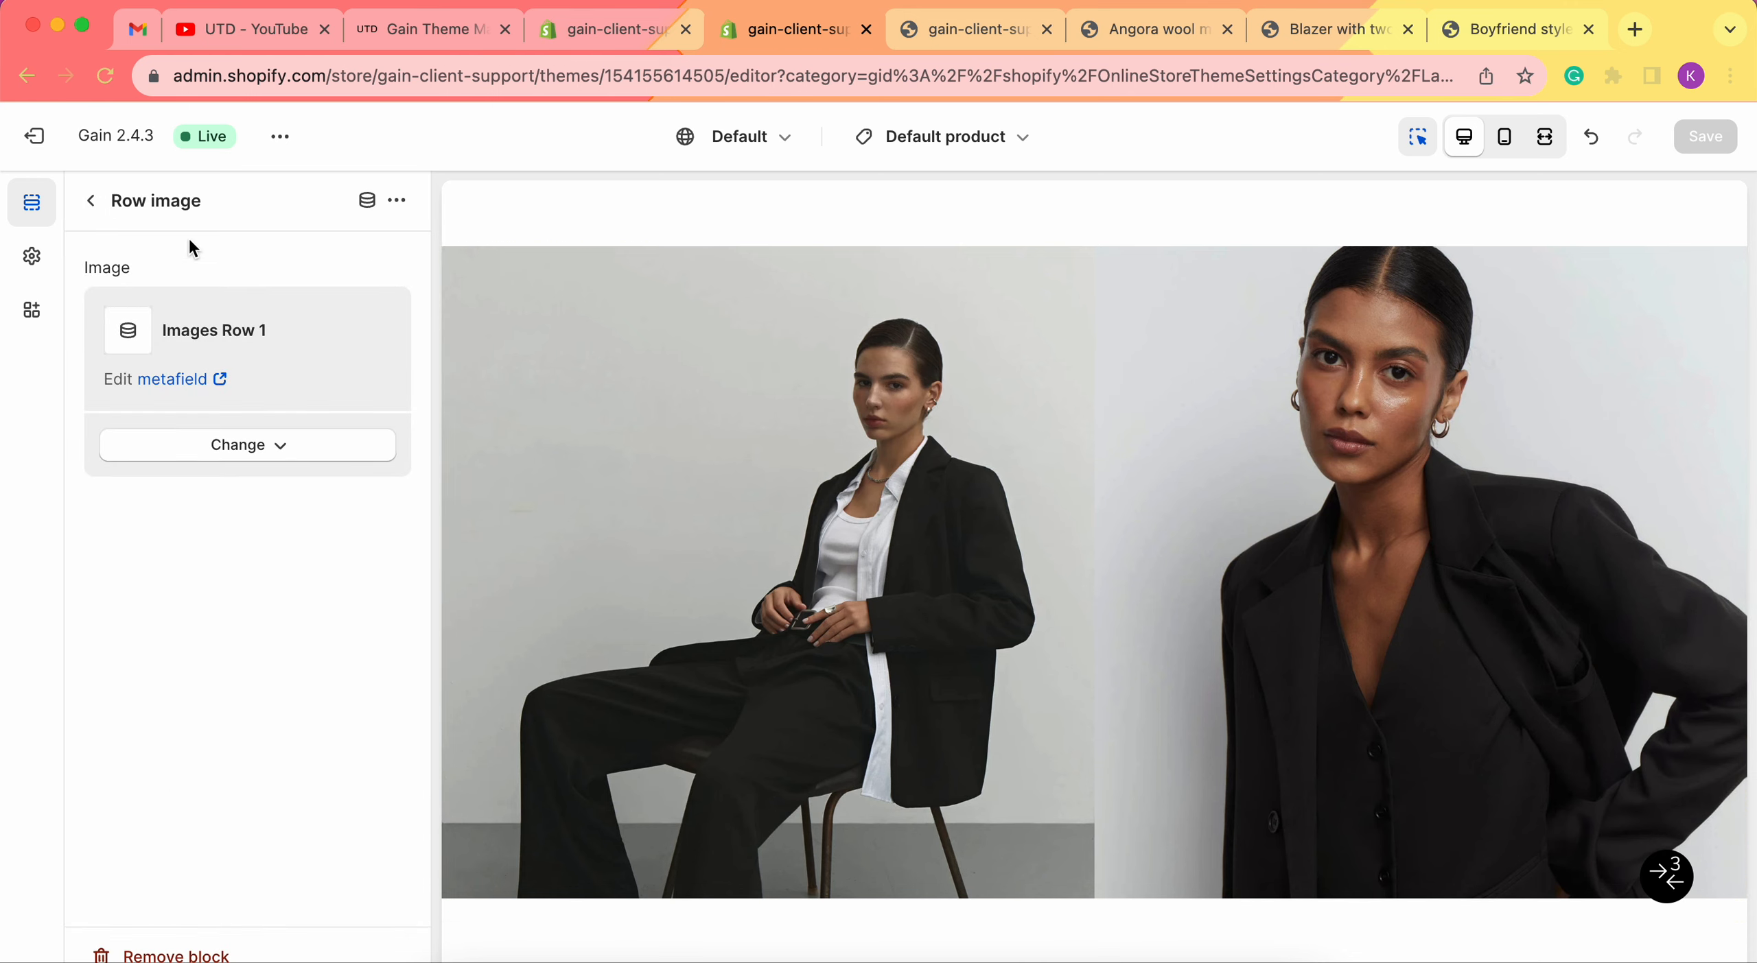
click(90, 201)
scroll(192, 604, down, 3)
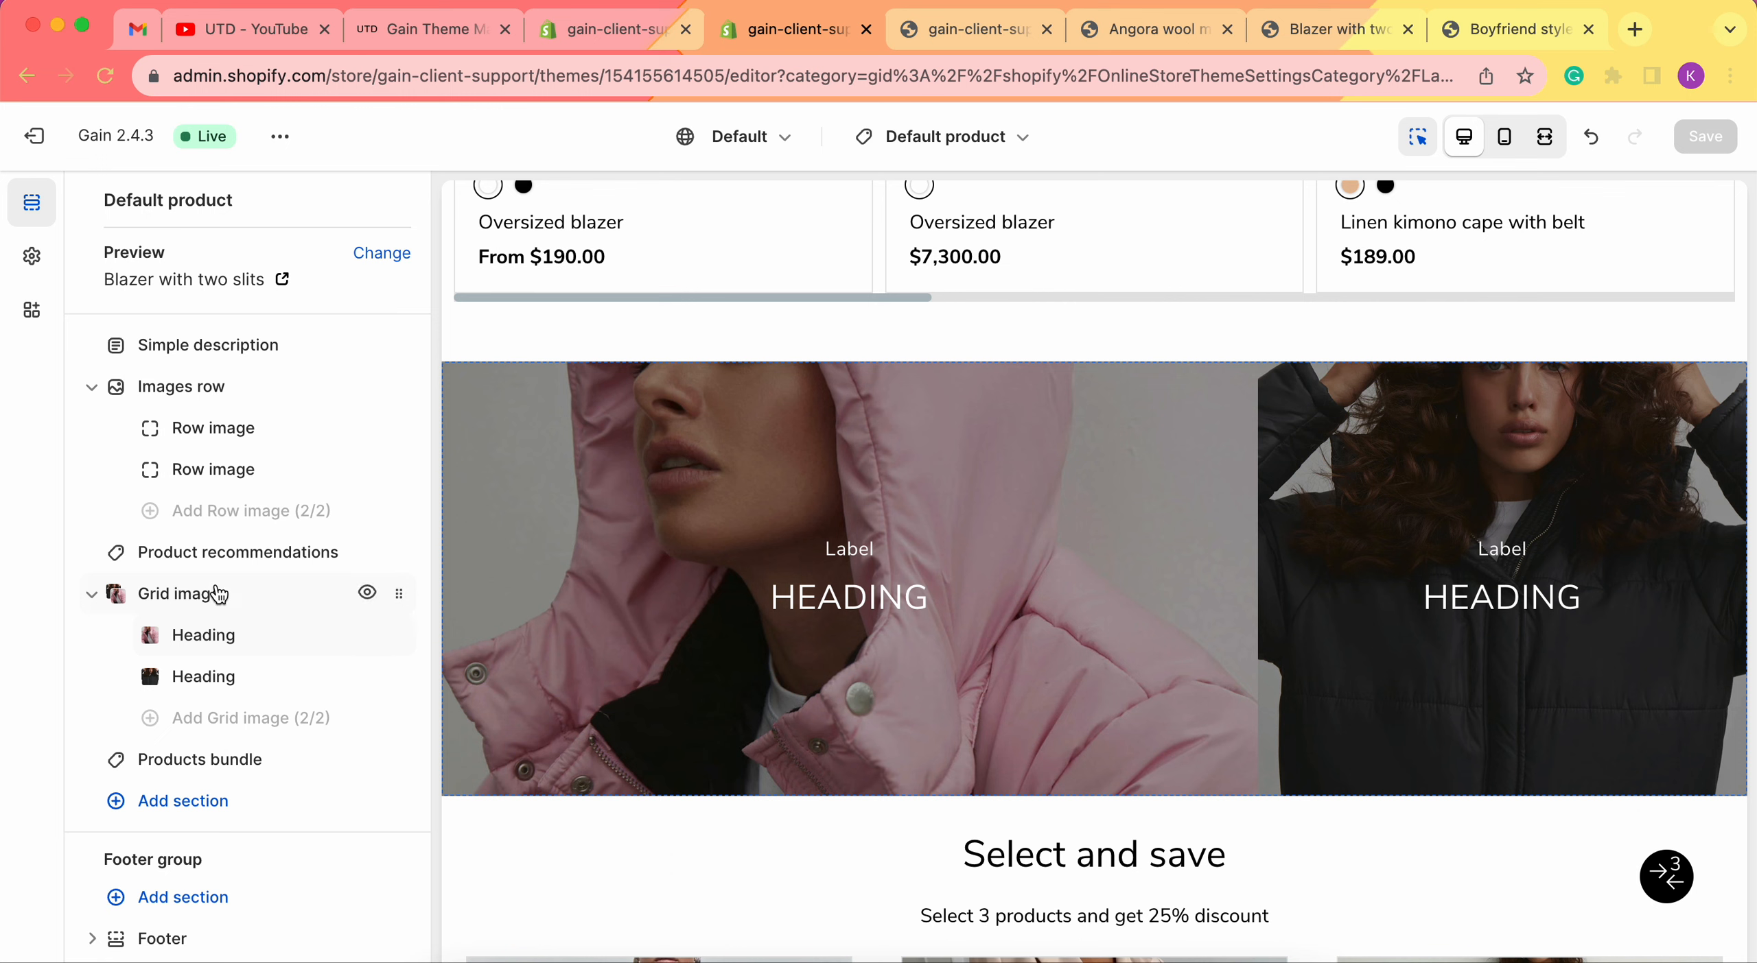
click(219, 633)
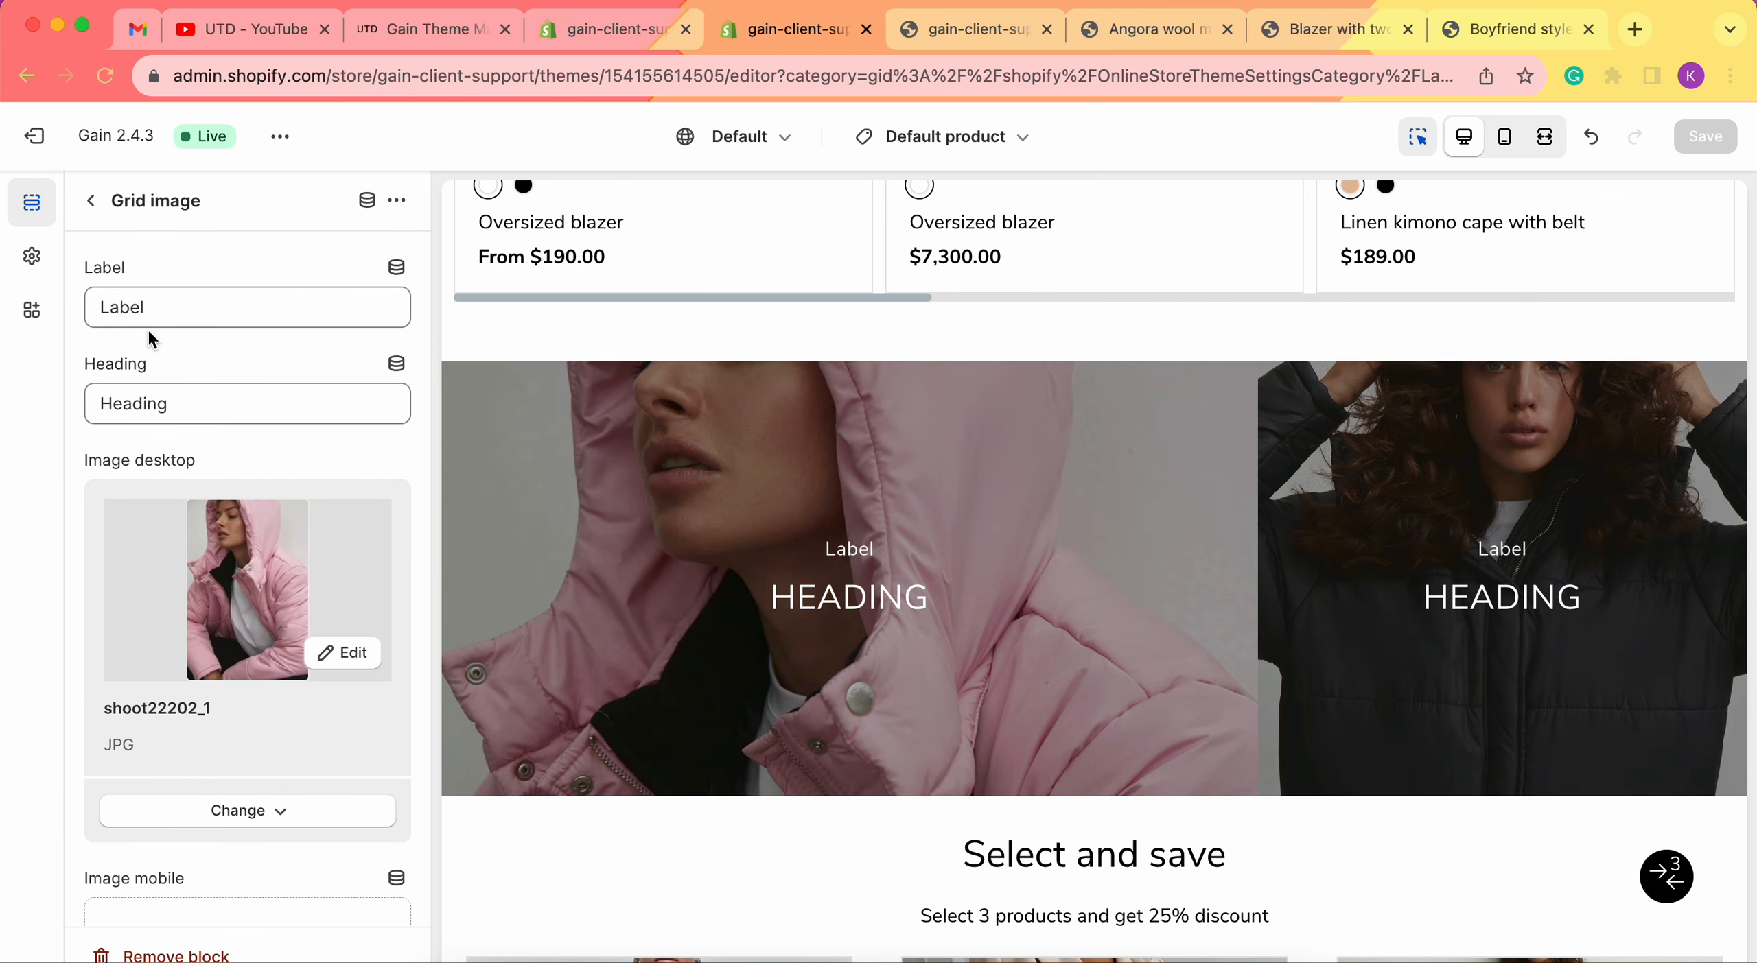
scroll(151, 411, down, 2)
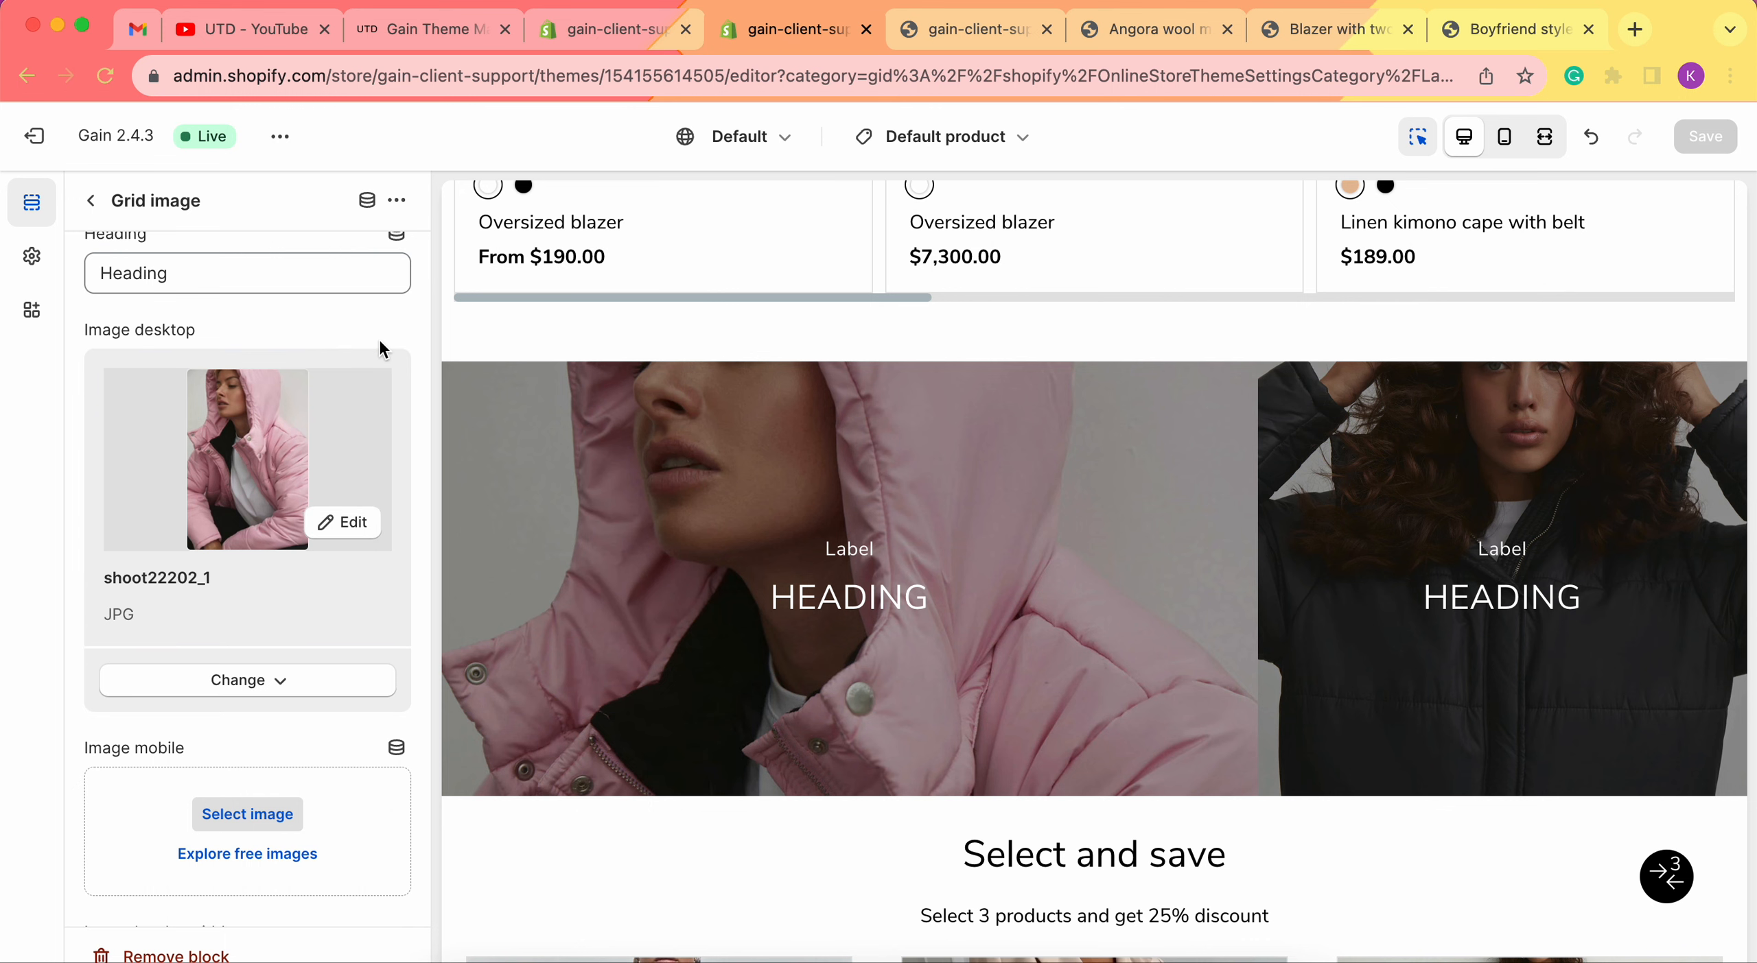
click(104, 206)
scroll(232, 803, up, 3)
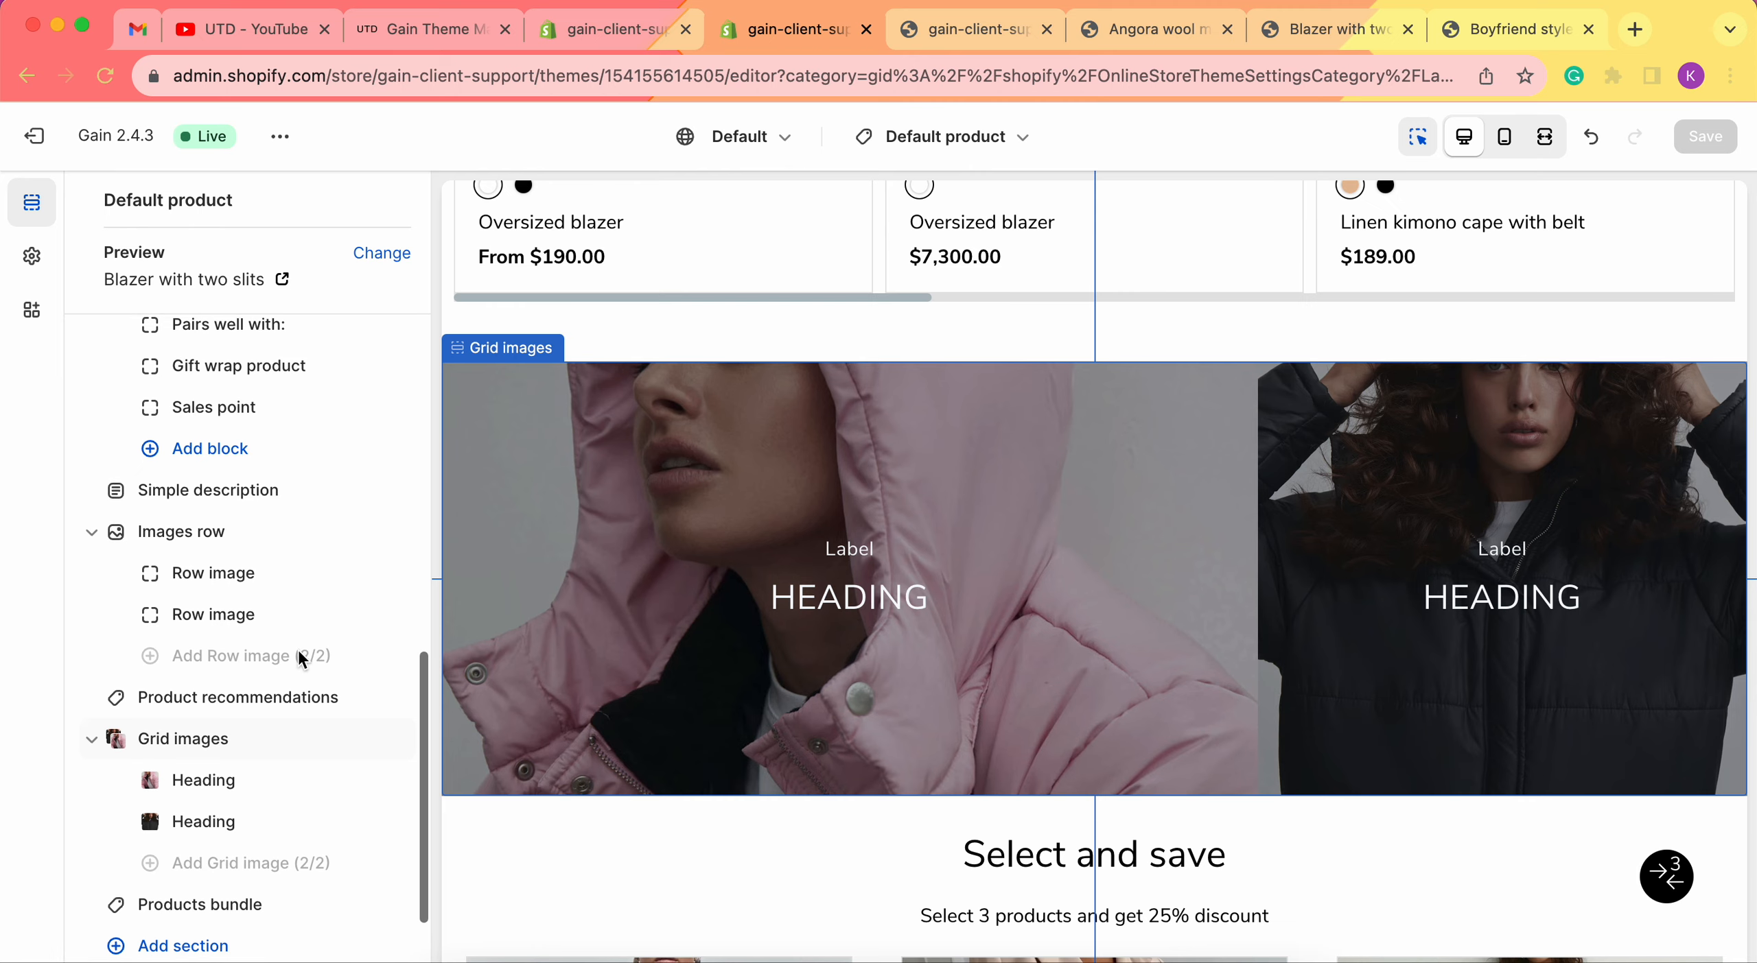
scroll(300, 659, up, 2)
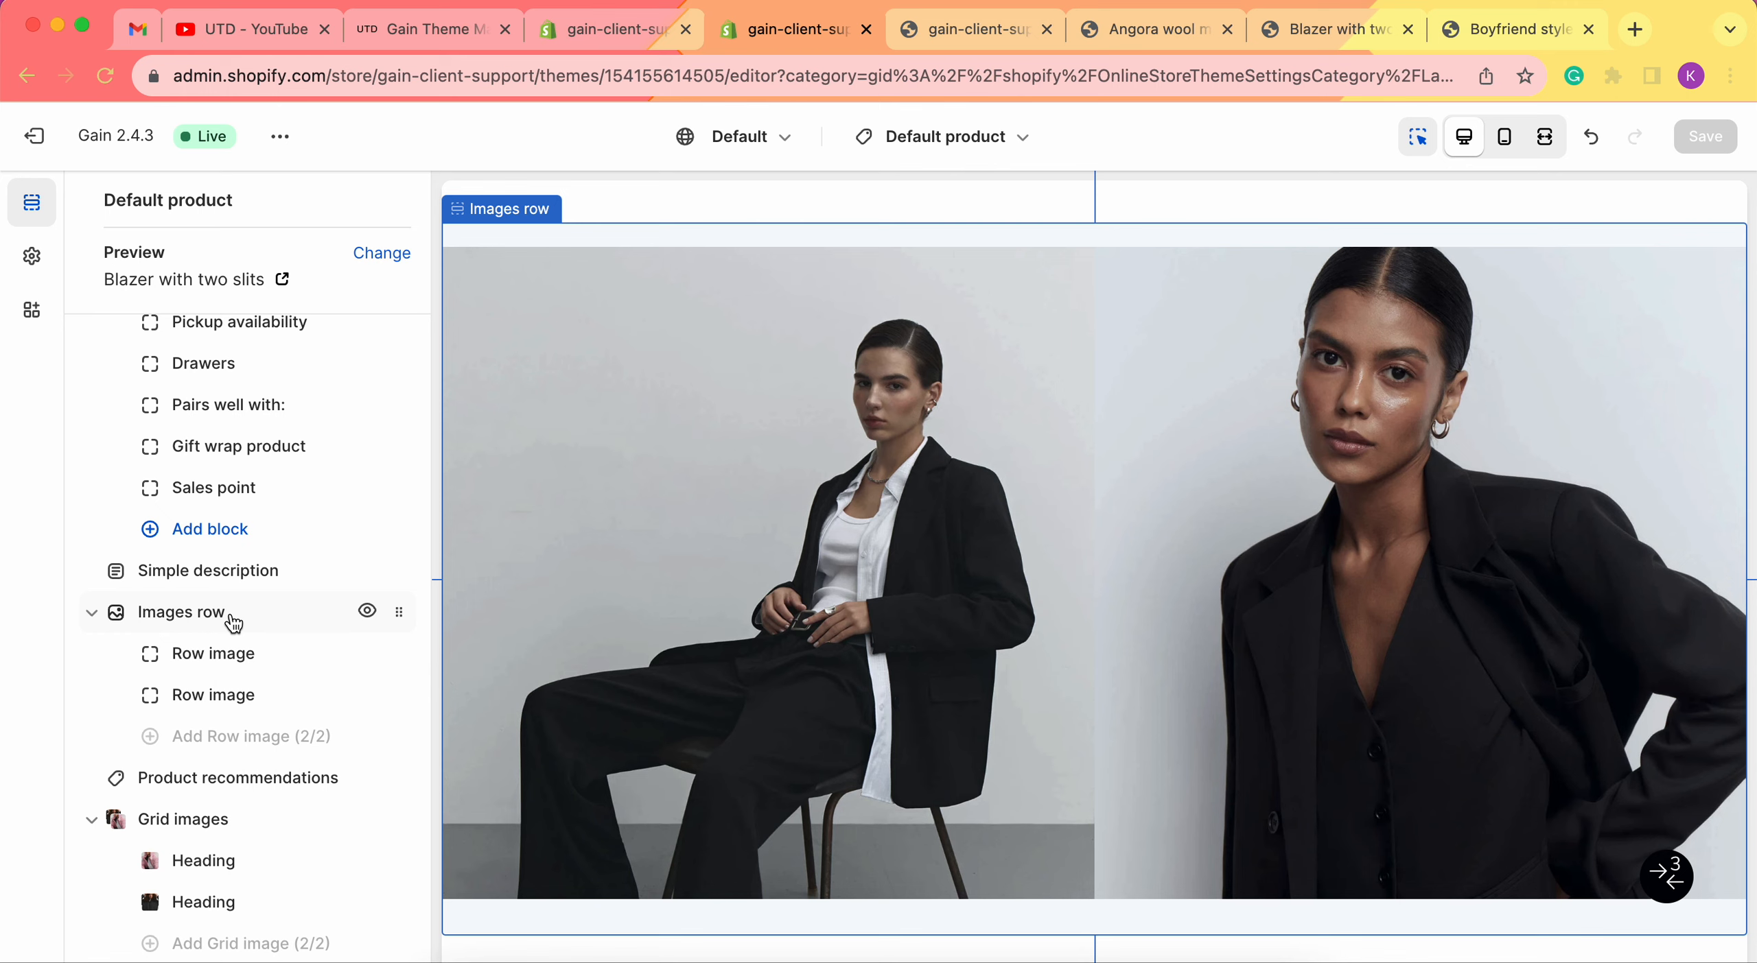
click(426, 29)
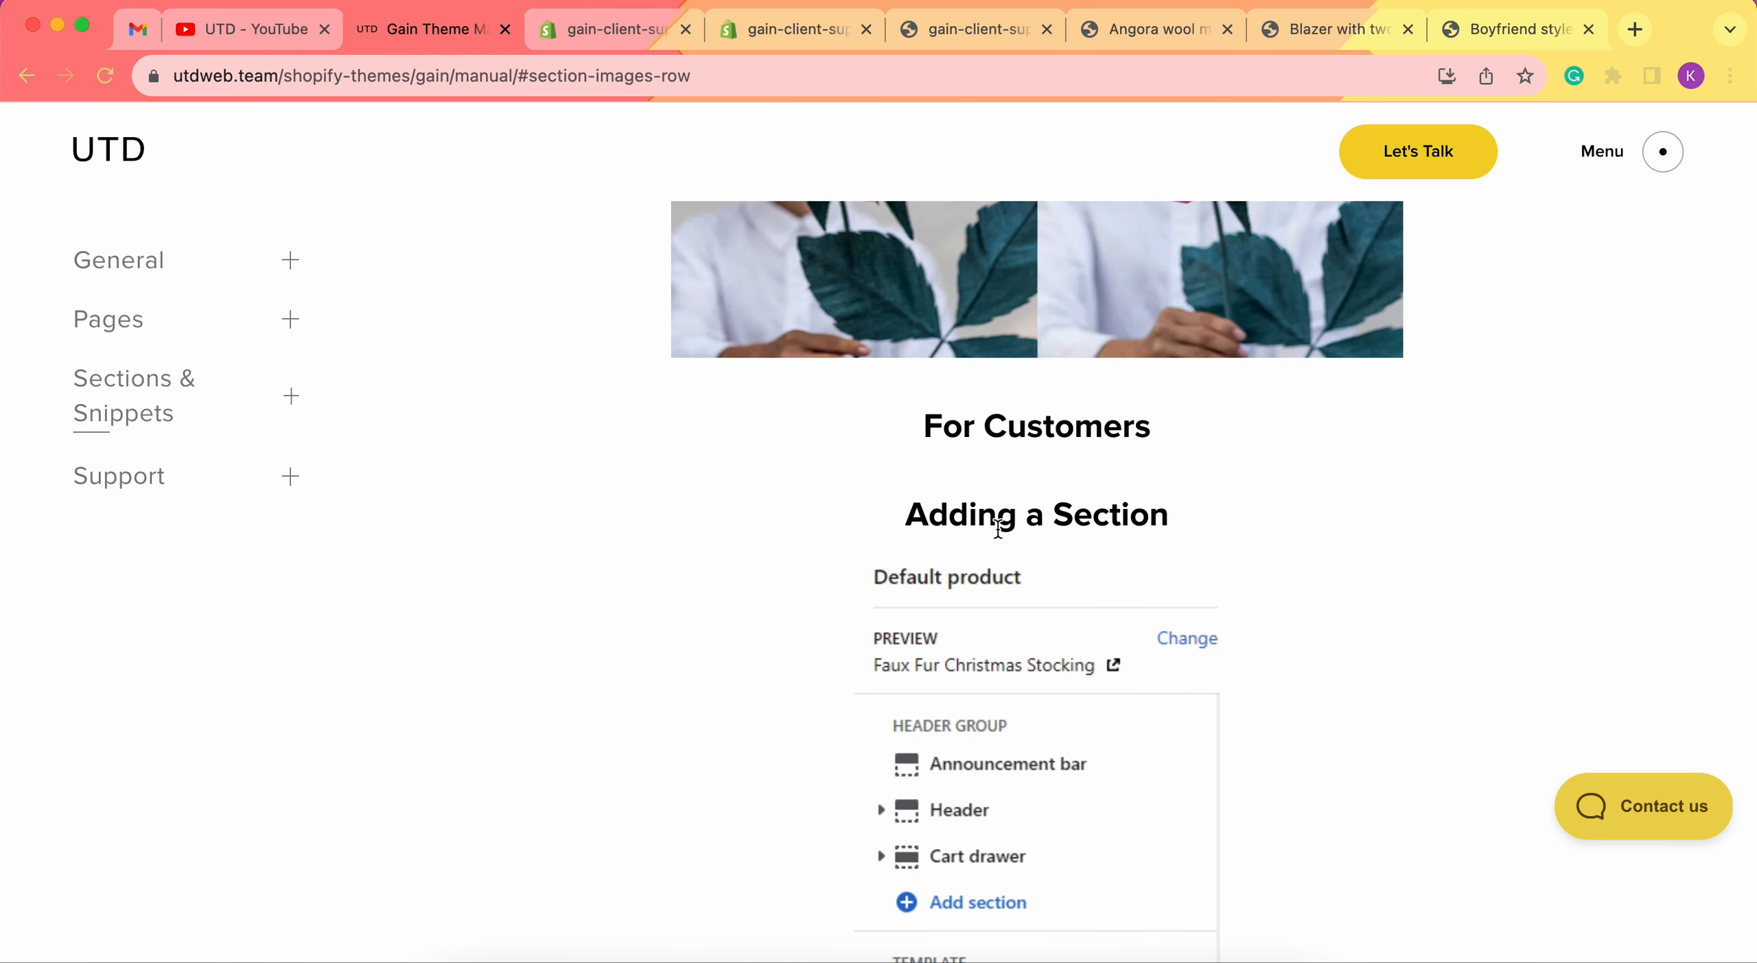
Scroll the Gain manual down to the Images row Blocks settings and Row image description.
scroll(999, 529, up, 5)
scroll(886, 653, down, 10)
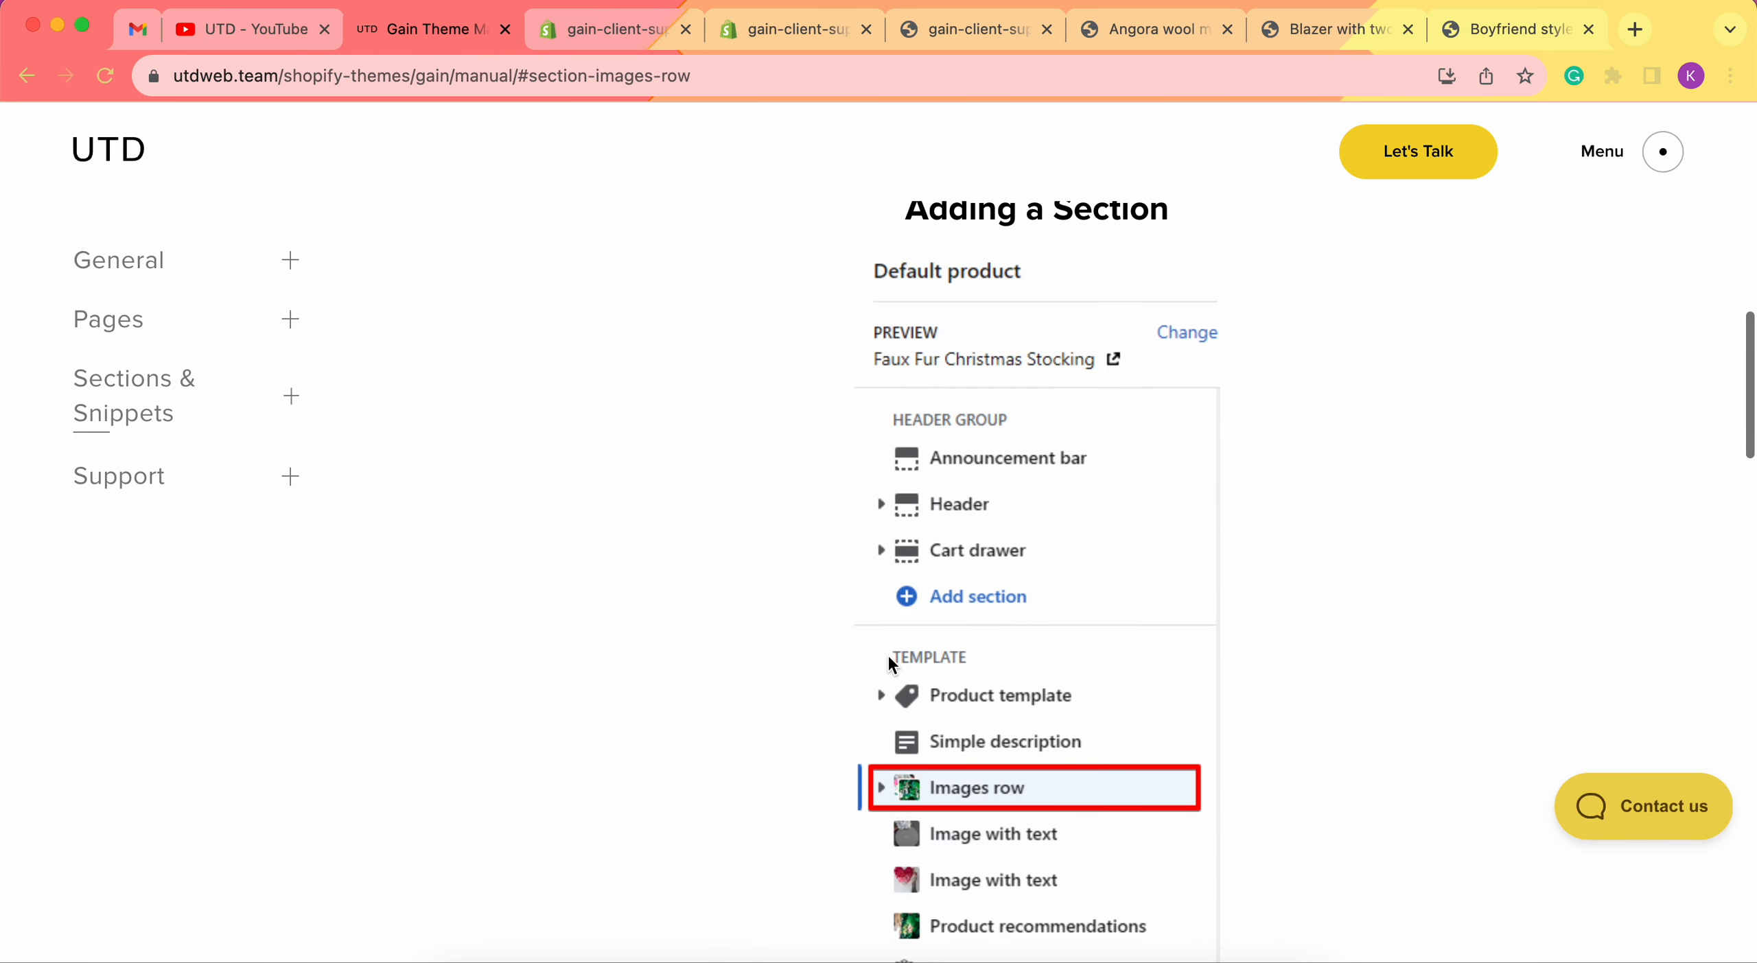
scroll(888, 659, down, 15)
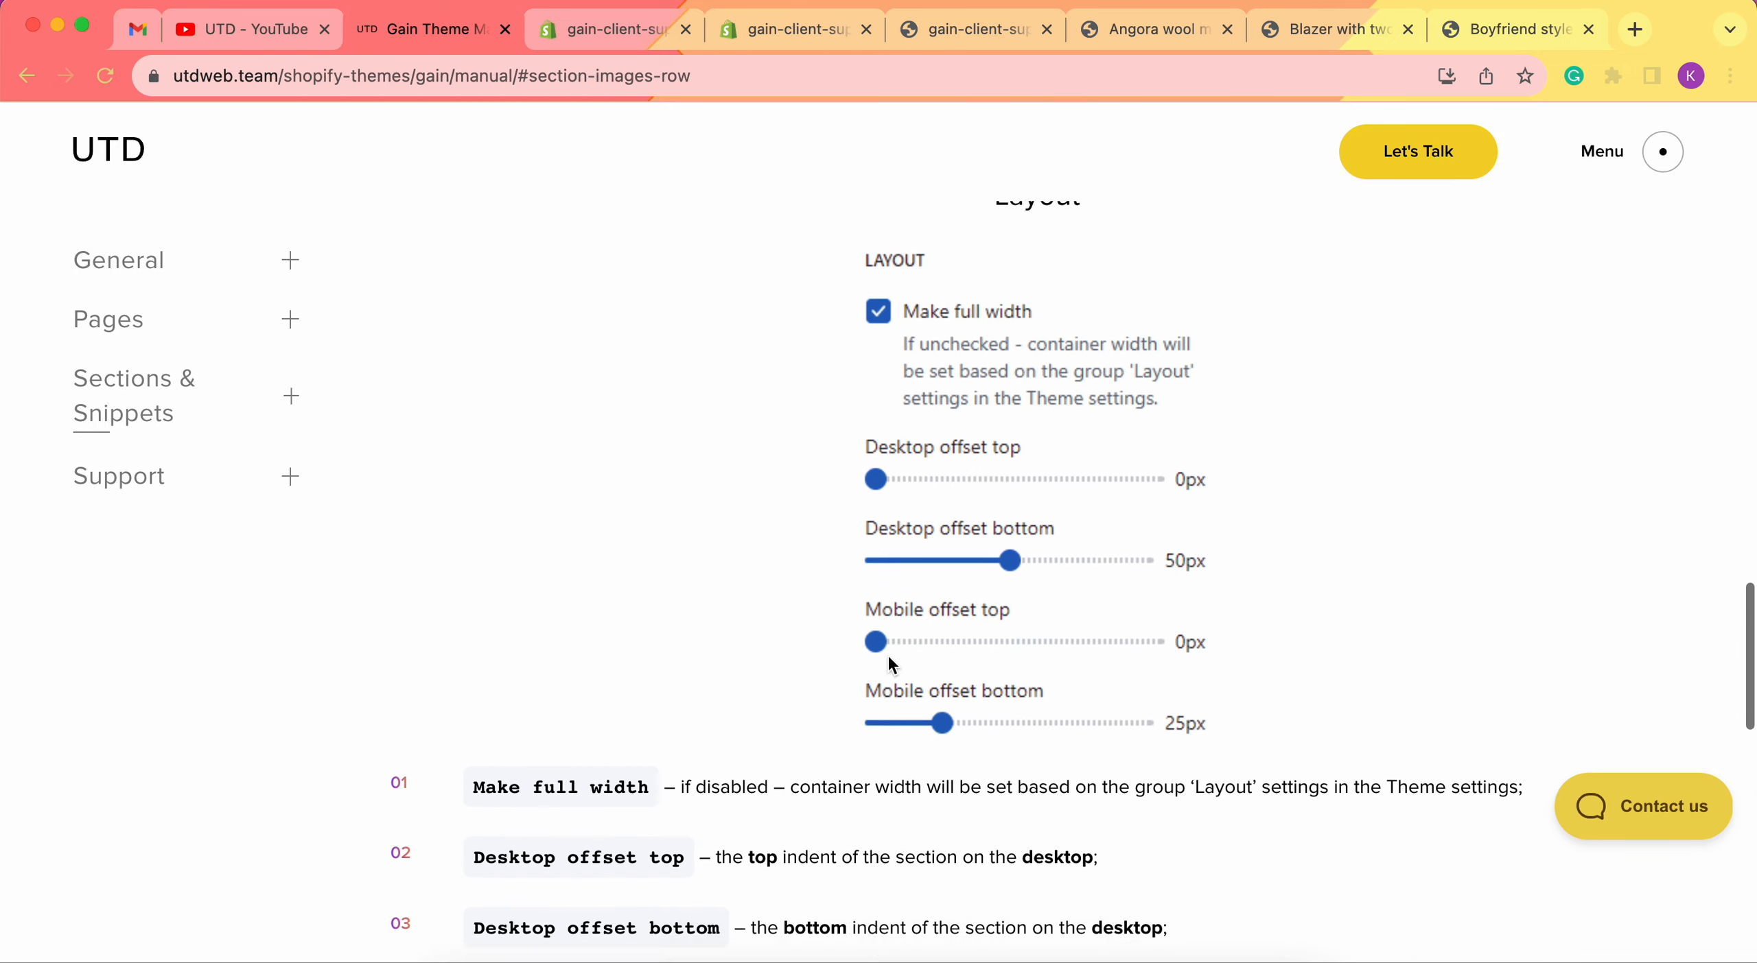
scroll(889, 660, down, 8)
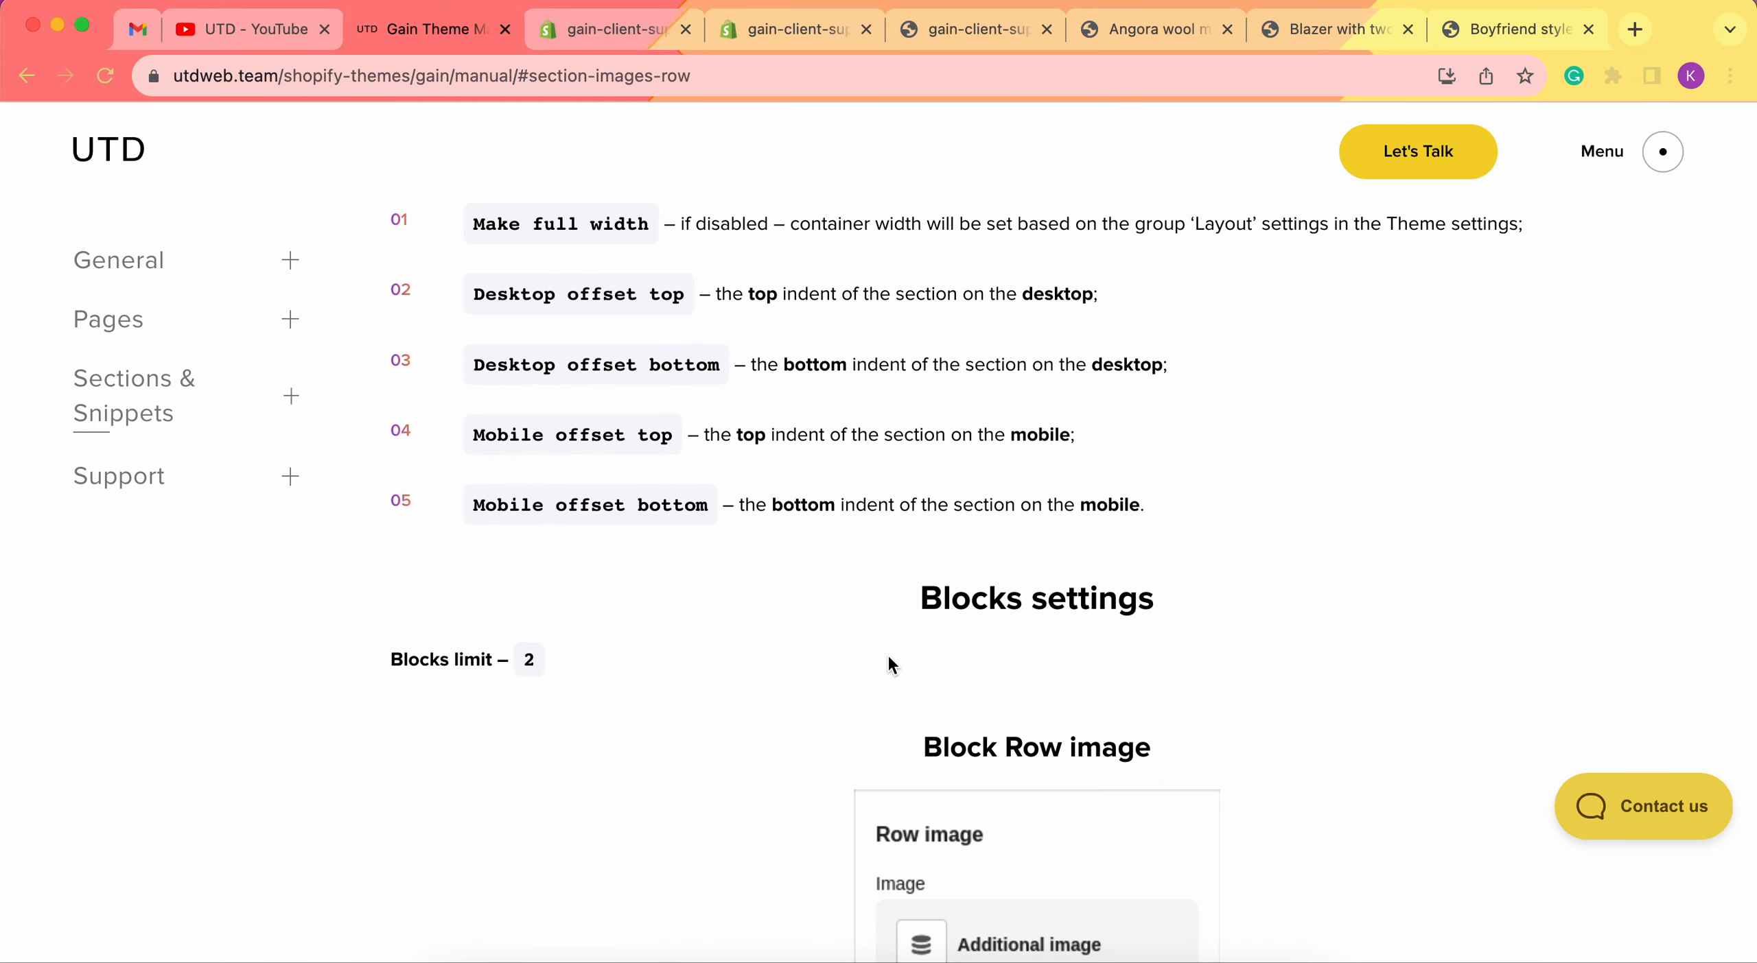